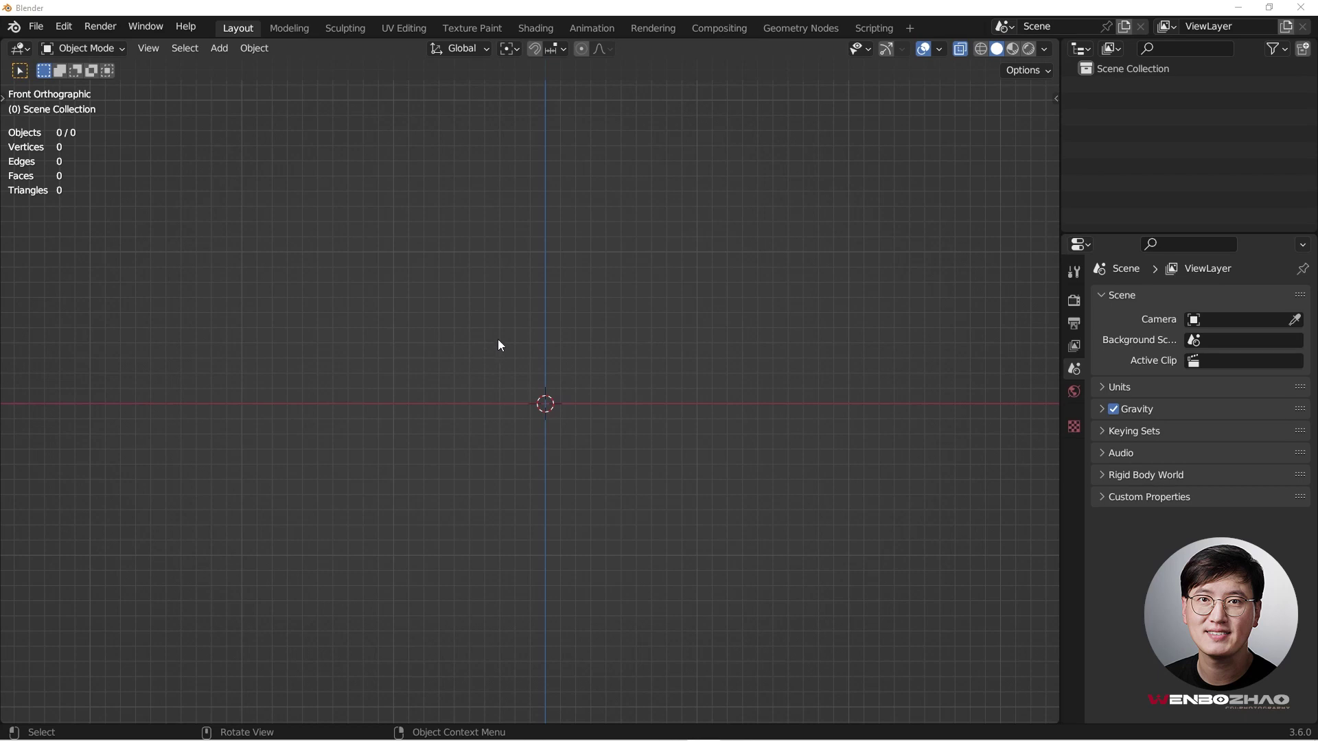
# Add a cylinder mesh at the world origin and set its vertex count to 20
pyautogui.hotkey('shift', 'a')
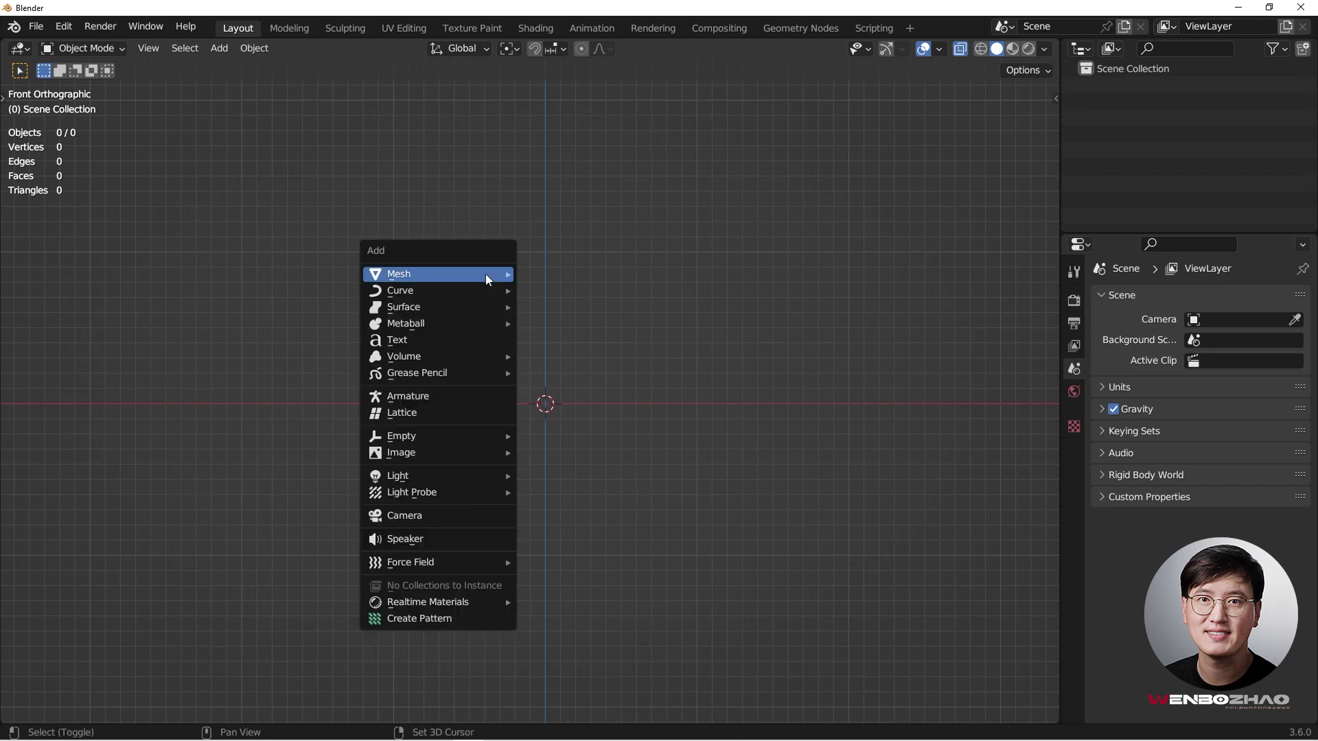
pyautogui.moveTo(486, 275)
pyautogui.click(567, 356)
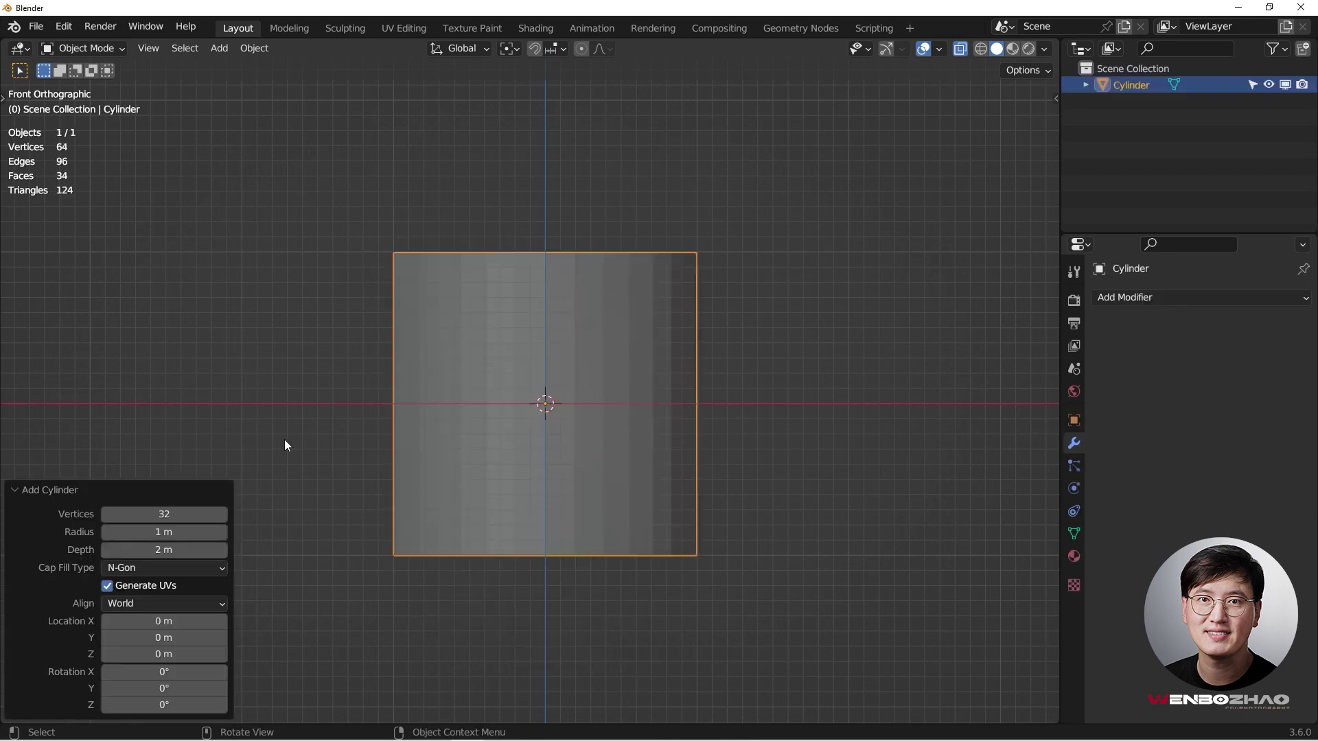
pyautogui.click(179, 514)
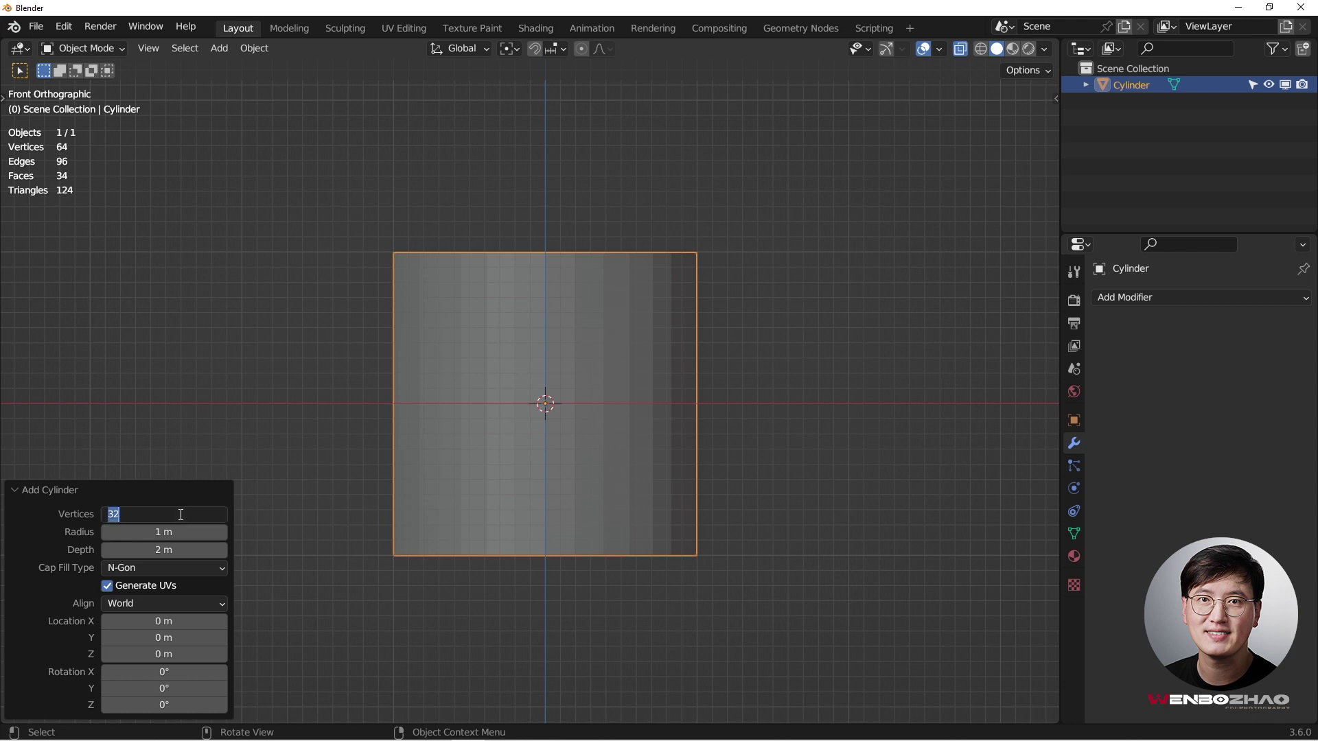
pyautogui.write('20')
pyautogui.press('Return')
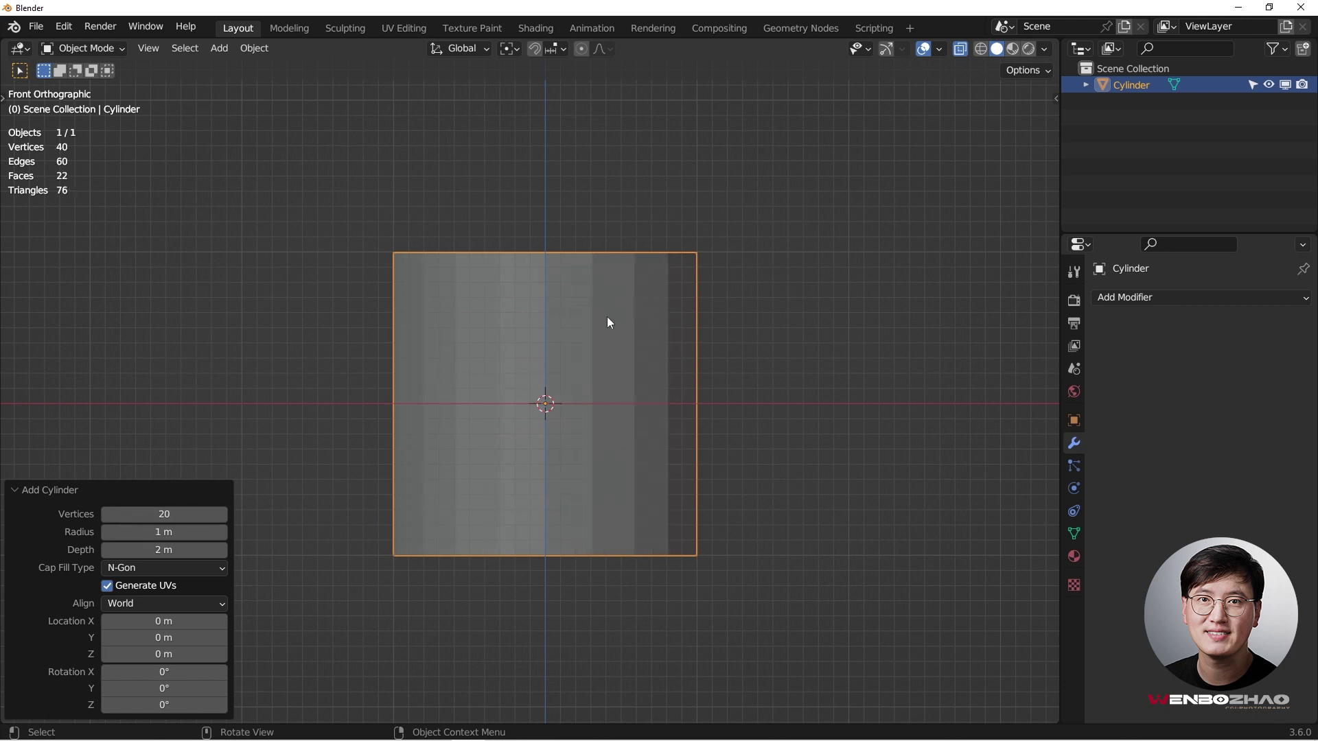
# Rotate the cylinder -90° in the front view so it lies horizontally along the X axis
pyautogui.scroll(1, 593, 291)
pyautogui.scroll(-3, 594, 290)
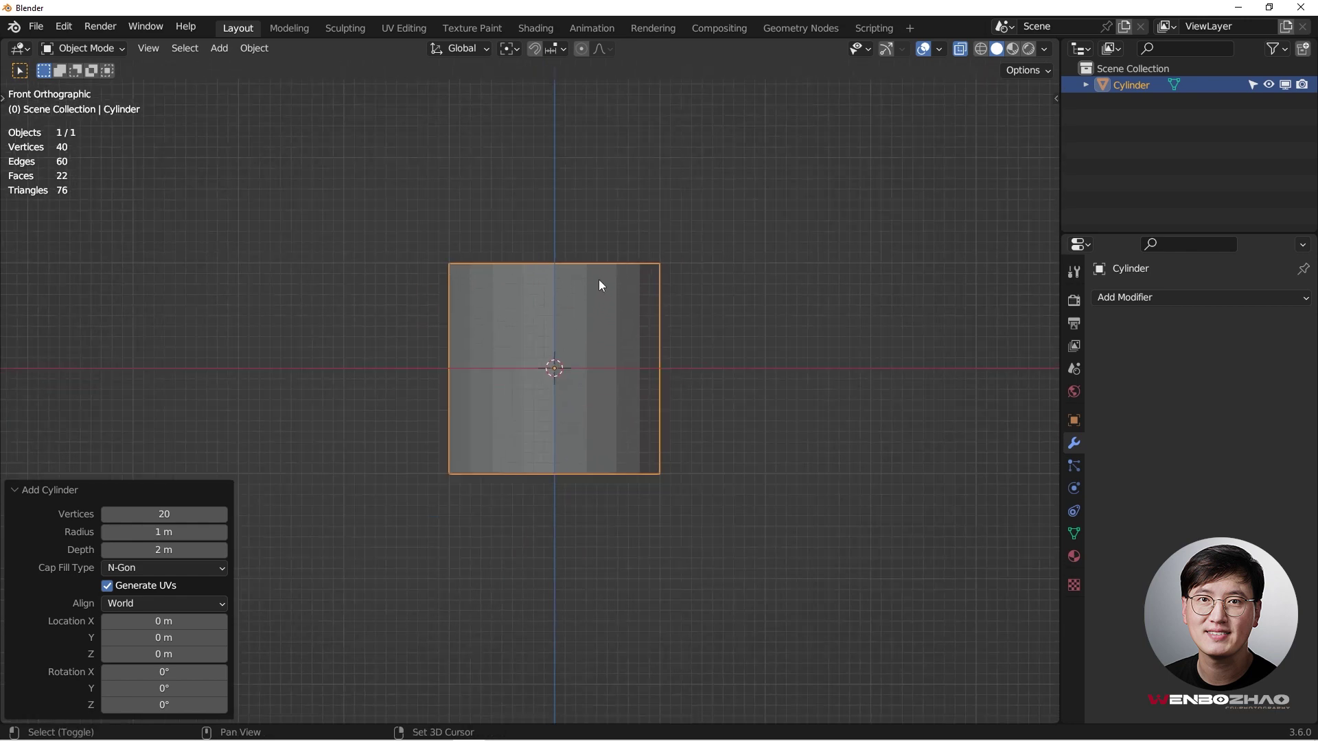
pyautogui.keyDown('shift'); pyautogui.moveTo(595, 289); pyautogui.dragTo(633, 235, button='middle'); pyautogui.keyUp('shift')
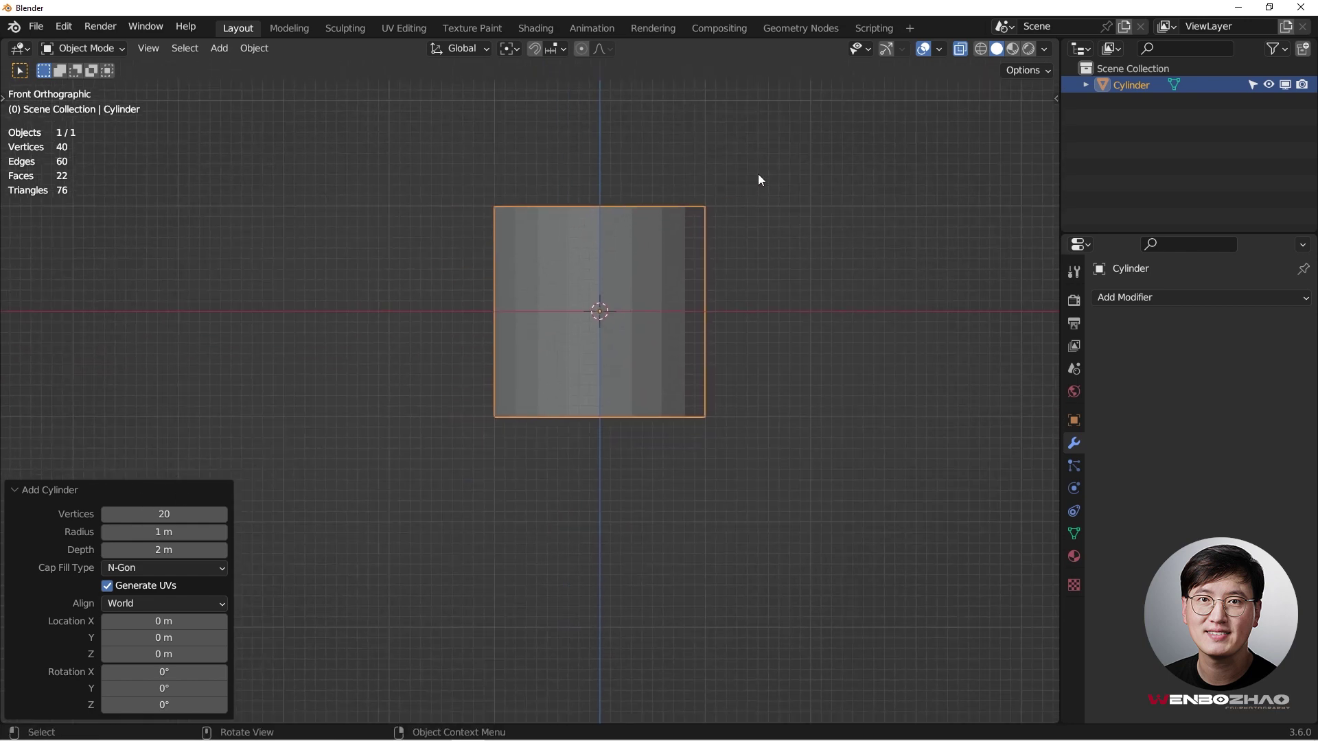
pyautogui.press('r')
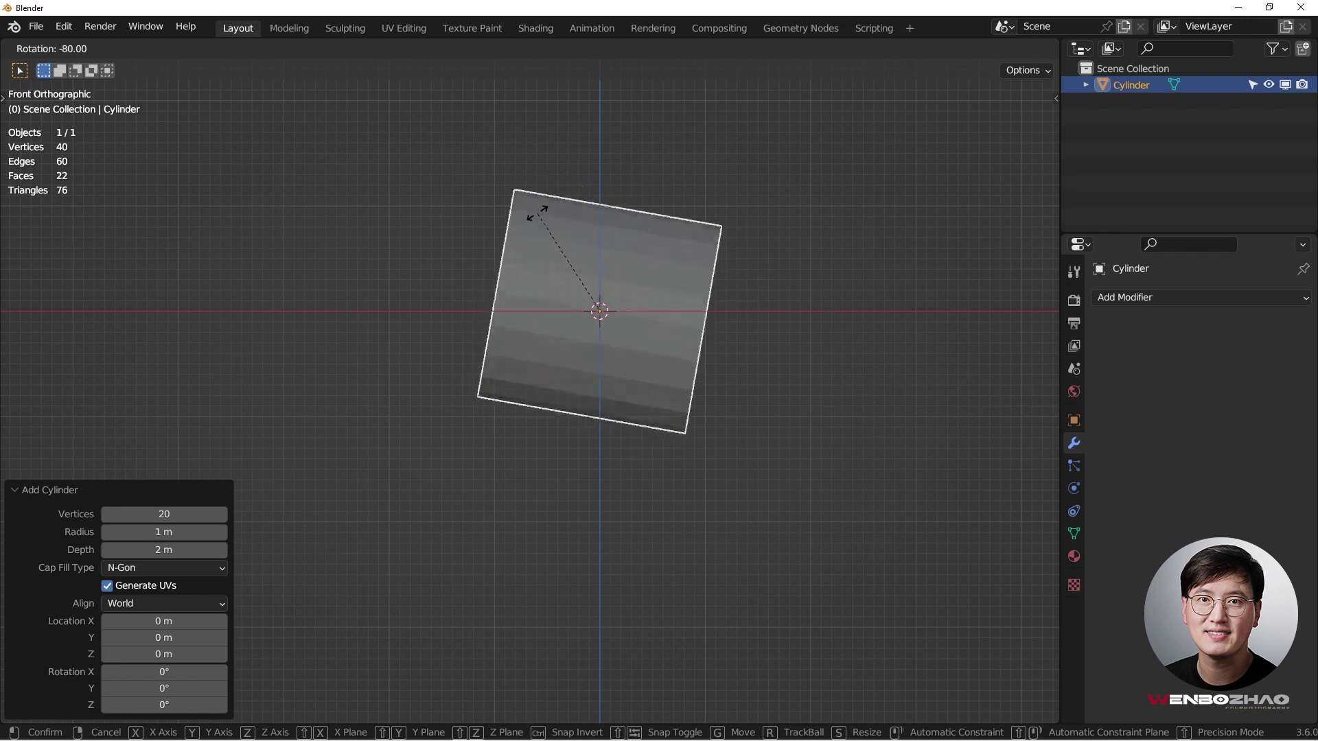
pyautogui.click(529, 230)
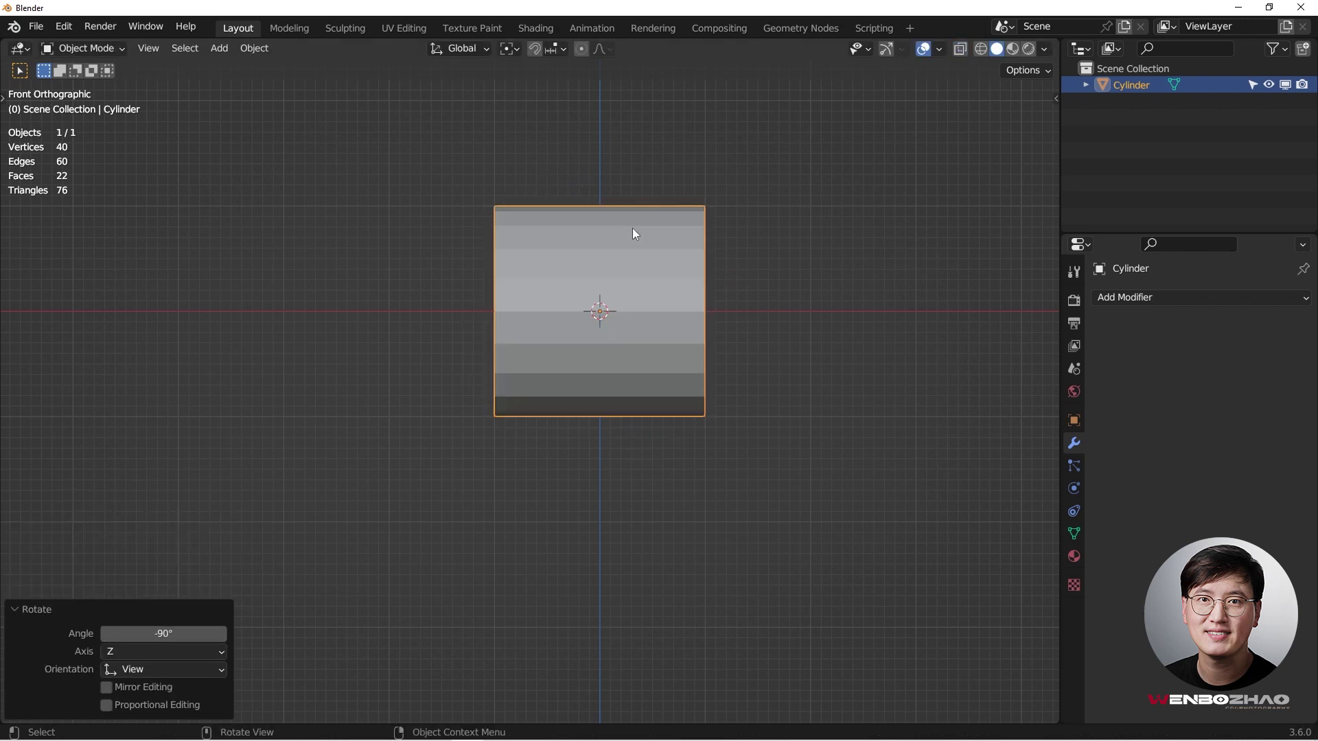
# Scale all of the cylinder's geometry by 2 along X in Edit Mode, then return to Object Mode
pyautogui.press('Tab')
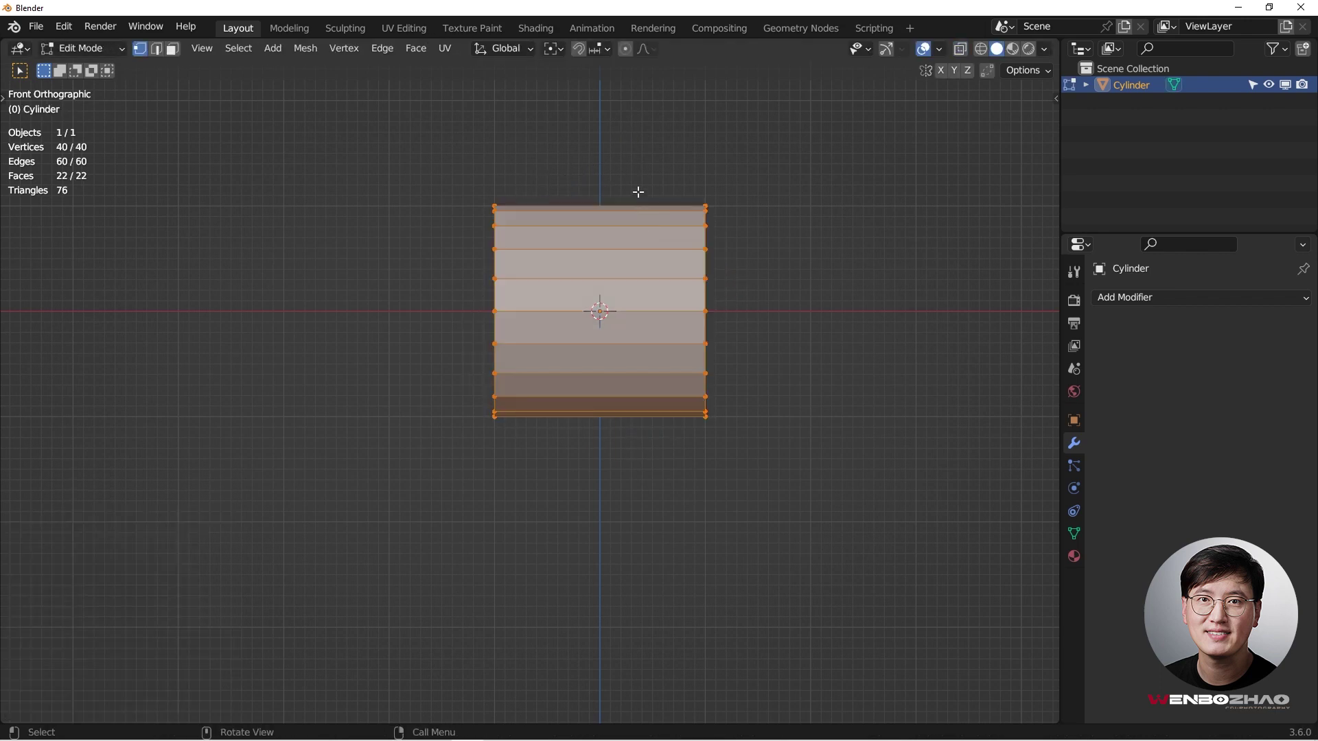
pyautogui.press('s')
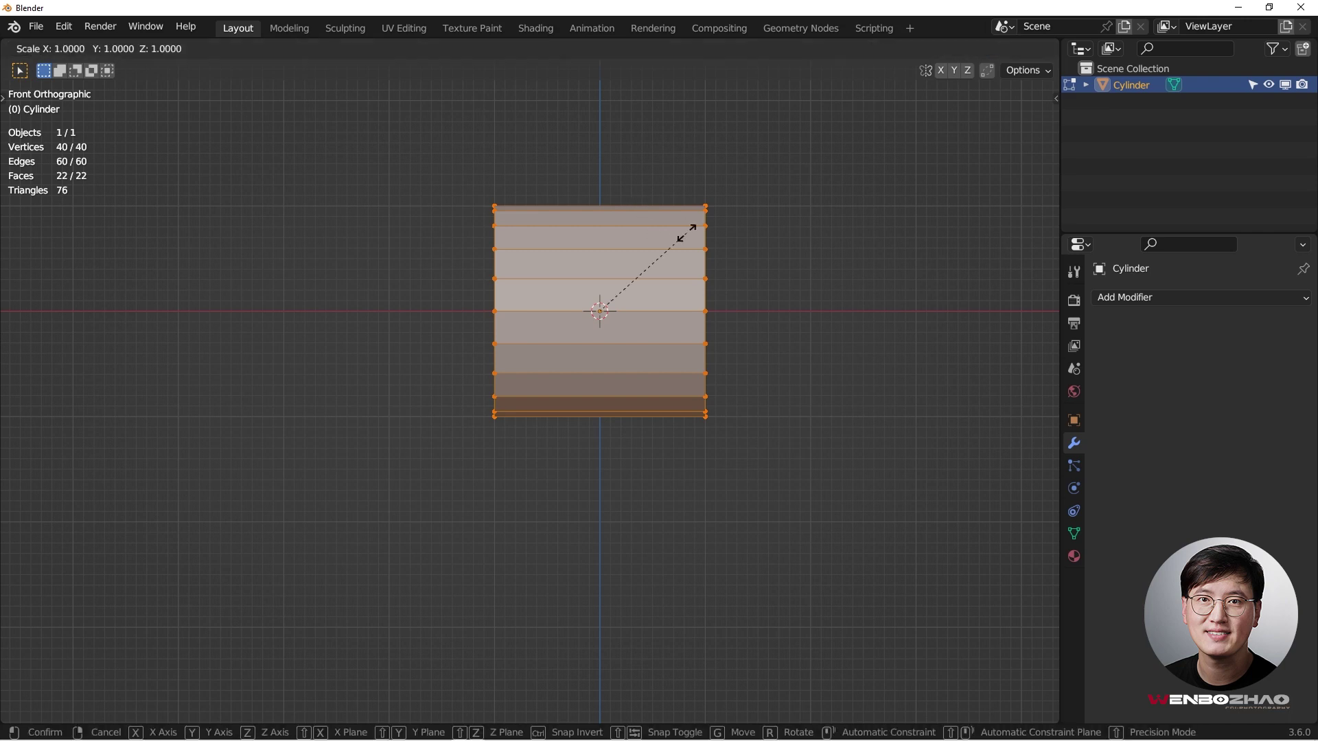
pyautogui.press('x')
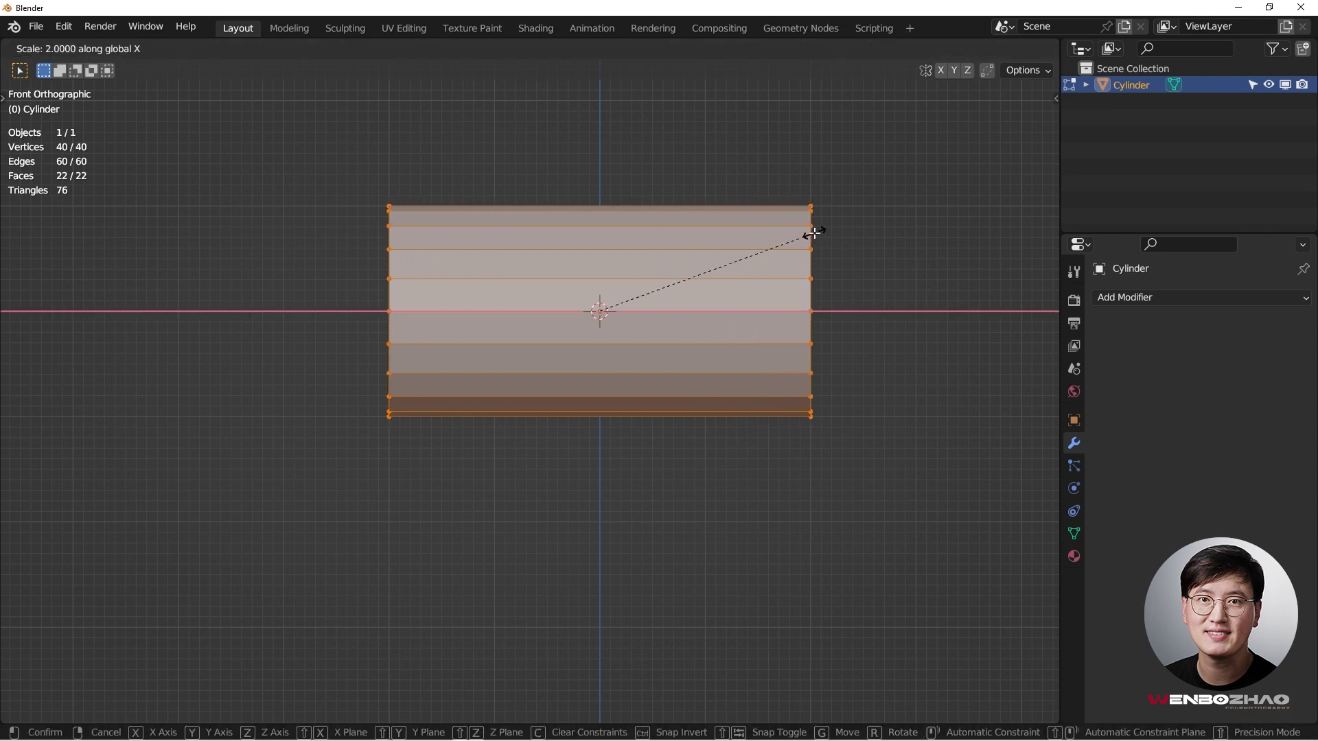
pyautogui.click(813, 233)
pyautogui.moveTo(600, 216); pyautogui.dragTo(530, 233, button='middle')
pyautogui.press('KP_1')
pyautogui.scroll(1, 555, 280)
pyautogui.press('Tab')
pyautogui.scroll(-3, 577, 220)
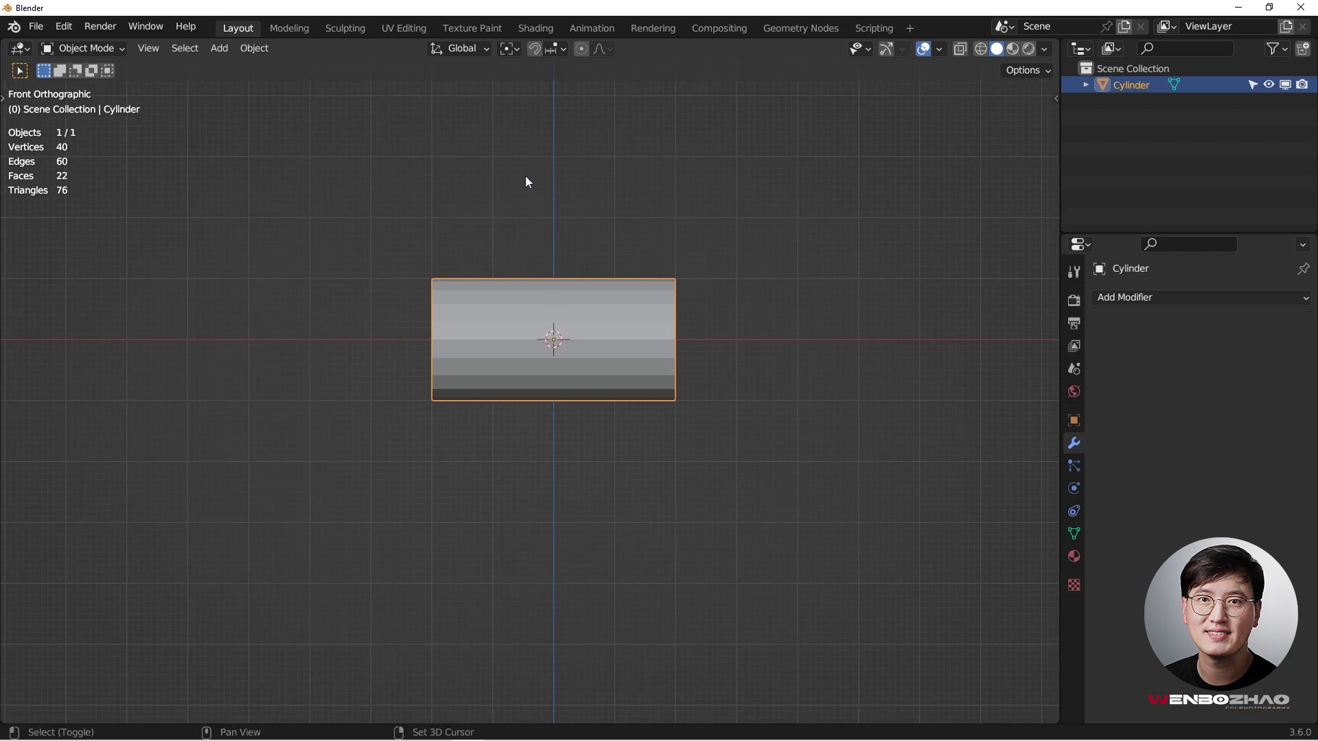
# Add a cube at the origin and move it up about 1.1 m along Z to overlap the cylinder's upper half
pyautogui.hotkey('shift', 'a')
pyautogui.moveTo(525, 176)
pyautogui.press('Escape')
pyautogui.hotkey('shift', 'a')
pyautogui.click(582, 200)
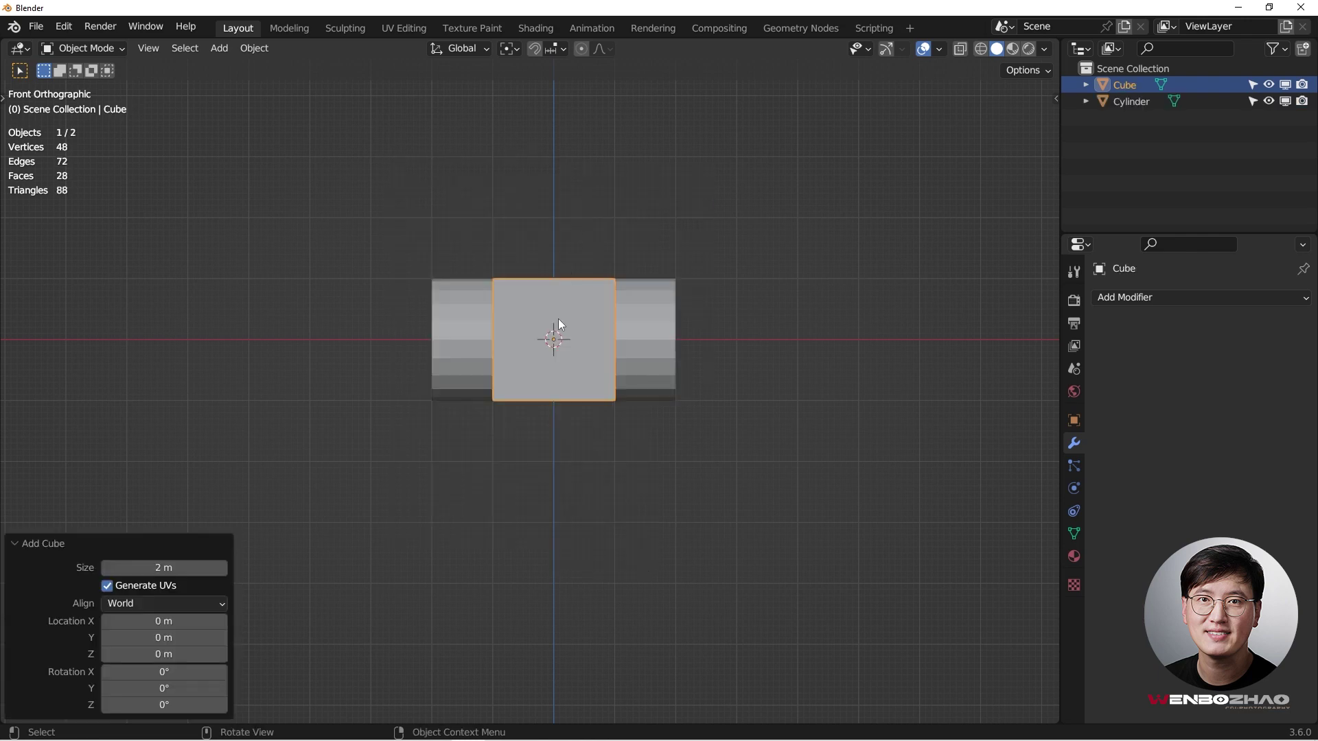
pyautogui.press('g')
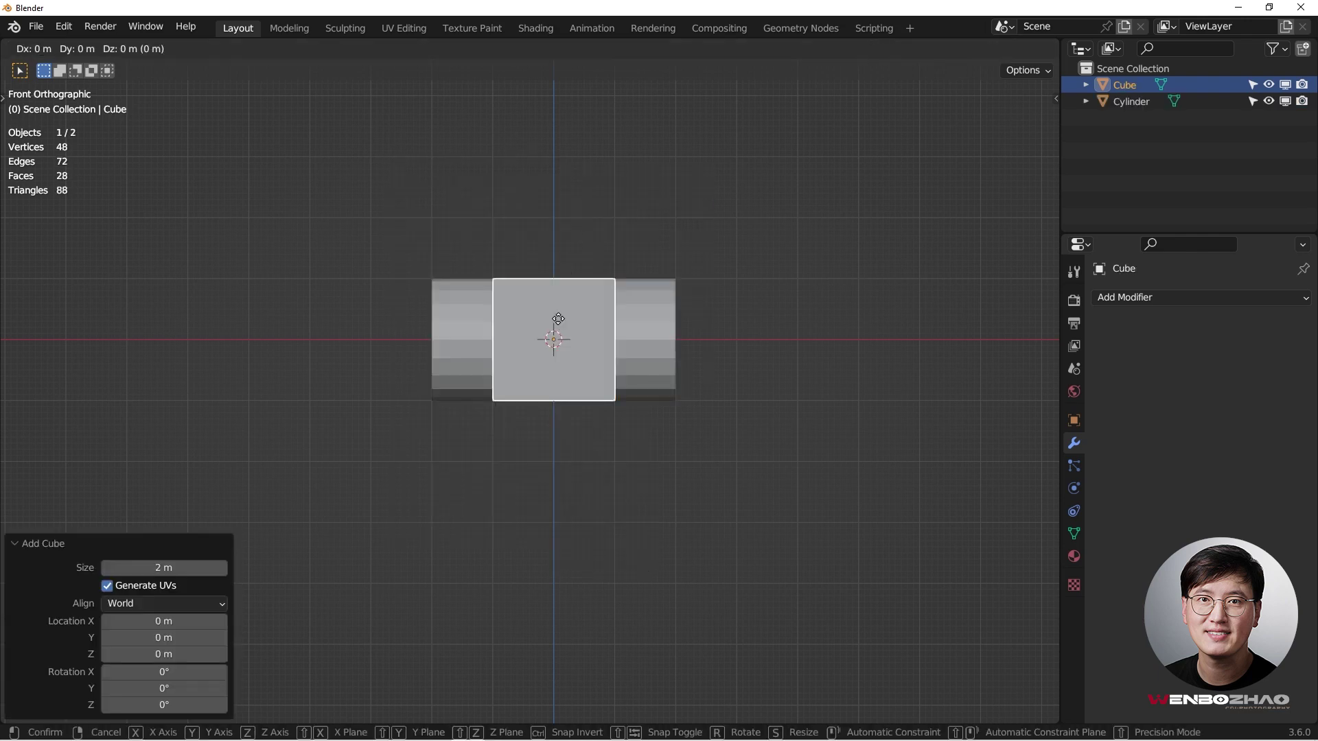
pyautogui.press('z')
pyautogui.click(562, 252)
pyautogui.scroll(8, 525, 327)
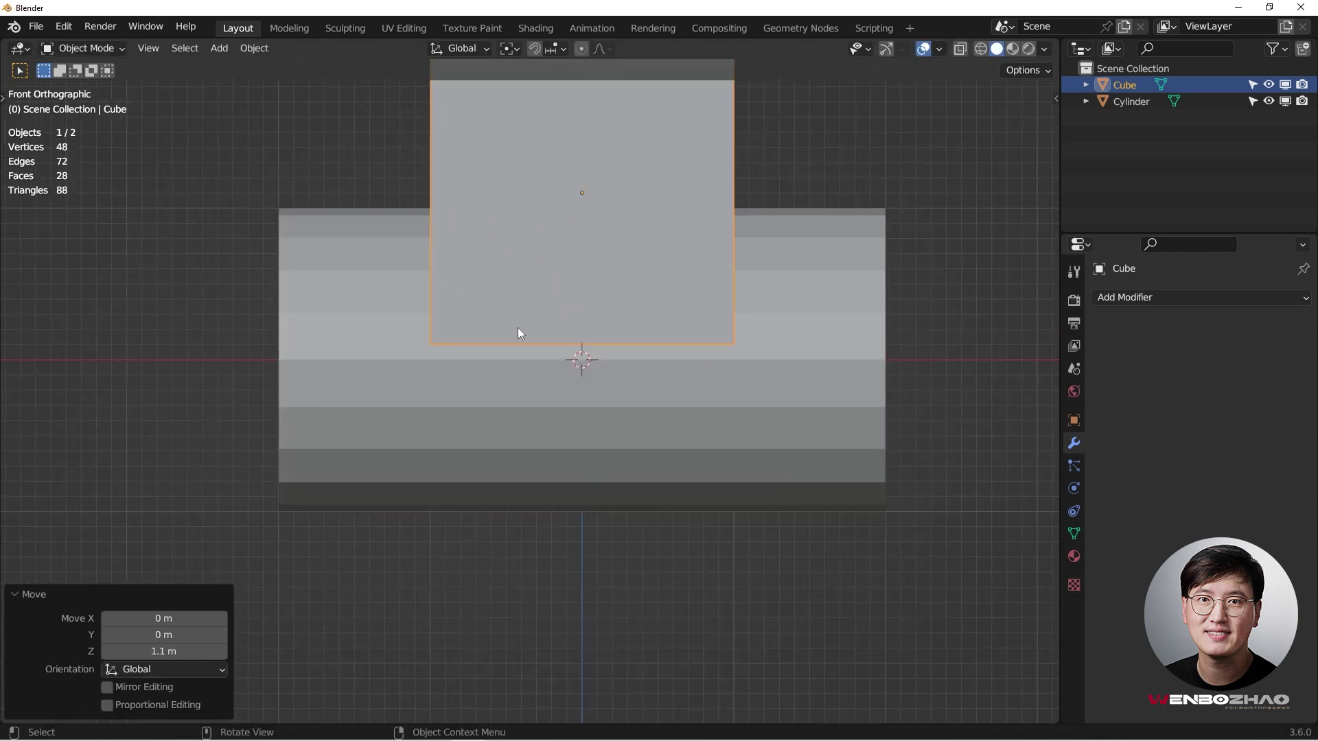
# In the top view, scale the cube to about 0.65 along Y and move it about -0.41 m along Y
pyautogui.scroll(-4, 460, 346)
pyautogui.moveTo(533, 326)
pyautogui.mouseDown(button='middle')
pyautogui.moveTo(607, 339)
pyautogui.moveTo(512, 334)
pyautogui.mouseUp(button='middle')
pyautogui.press('KP_7')
pyautogui.scroll(-5, 589, 357)
pyautogui.scroll(4, 545, 254)
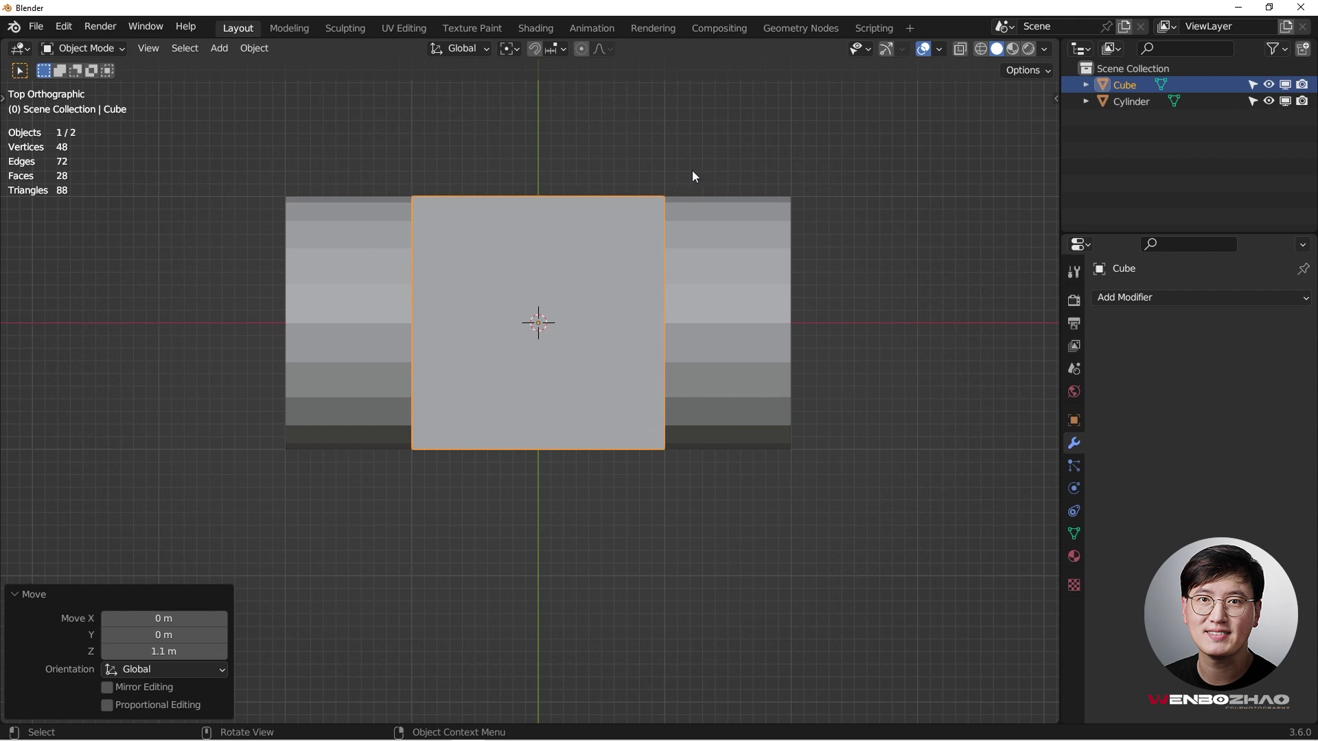
pyautogui.press('s')
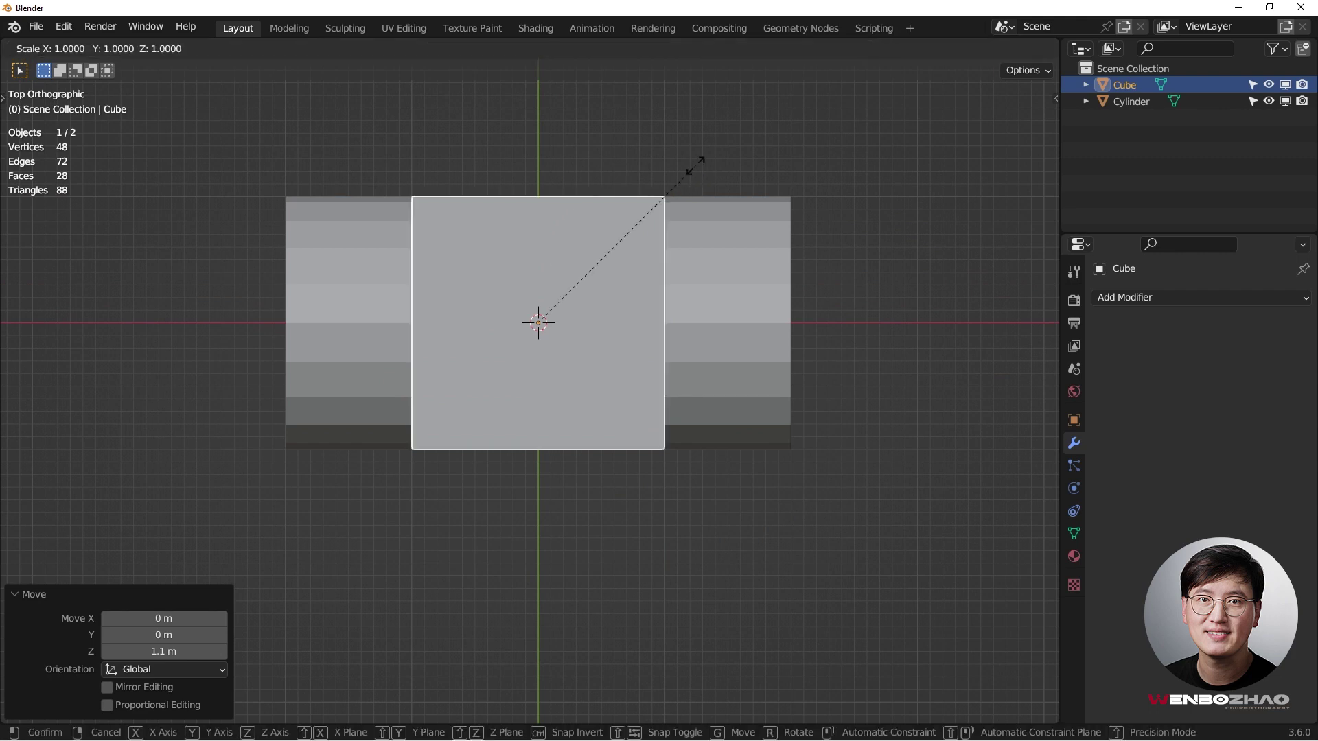
pyautogui.press('y')
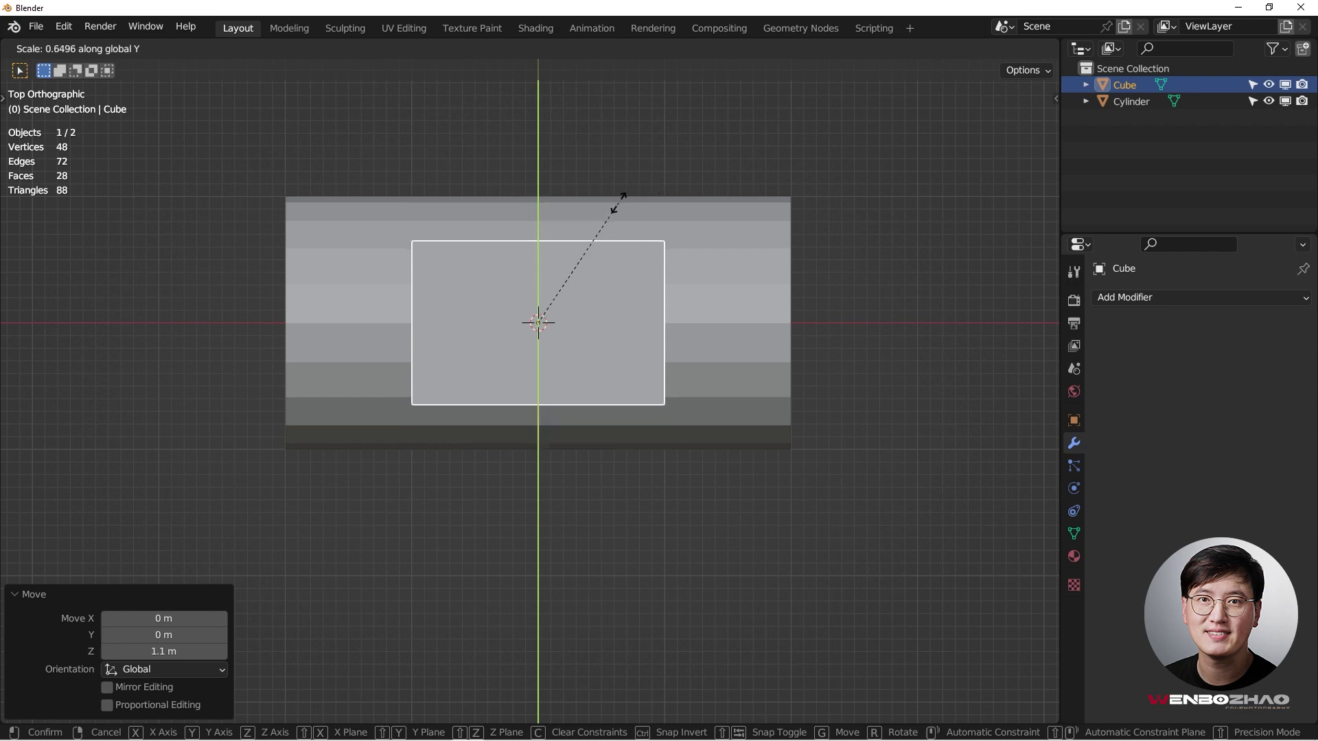
pyautogui.click(619, 203)
pyautogui.press('g')
pyautogui.press('y')
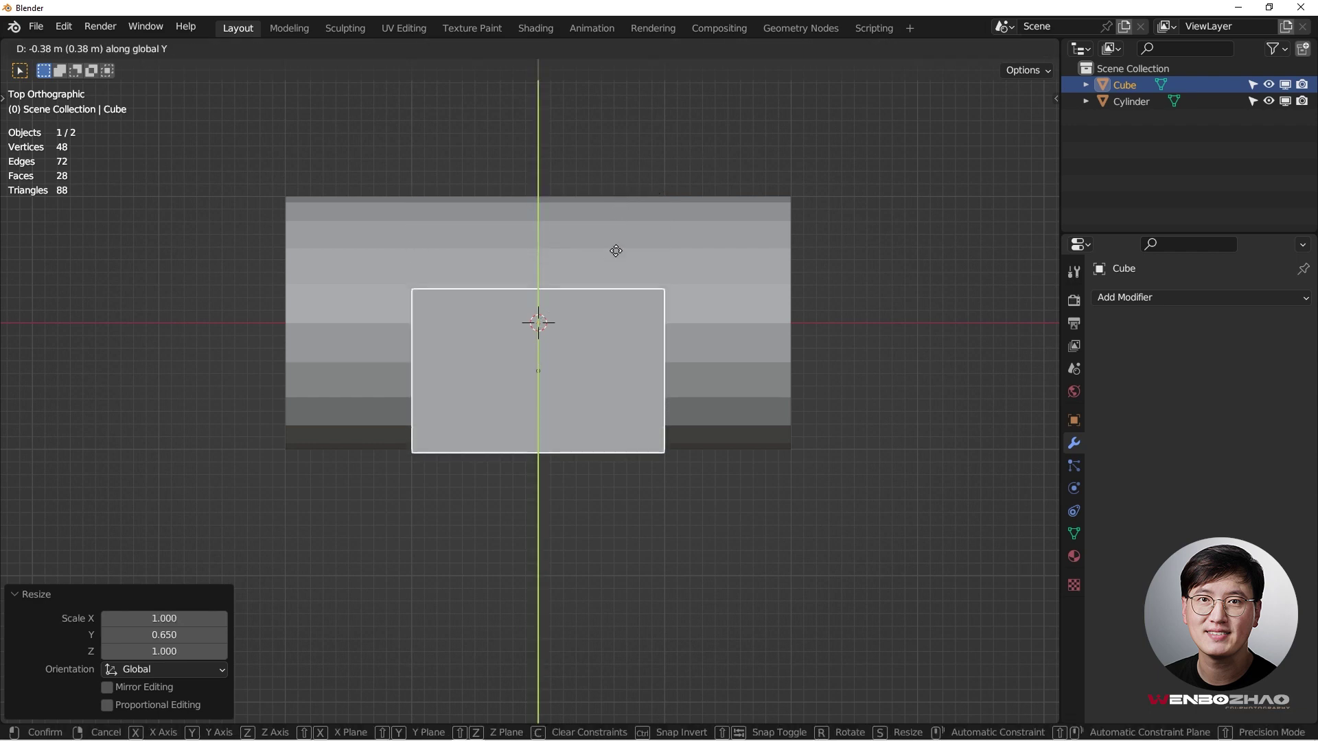
pyautogui.click(614, 255)
# In the right view, shift the cube about another -0.39 m along Y so its inner side crosses the cylinder's first segment beside the top
pyautogui.moveTo(670, 276); pyautogui.dragTo(555, 190, button='middle')
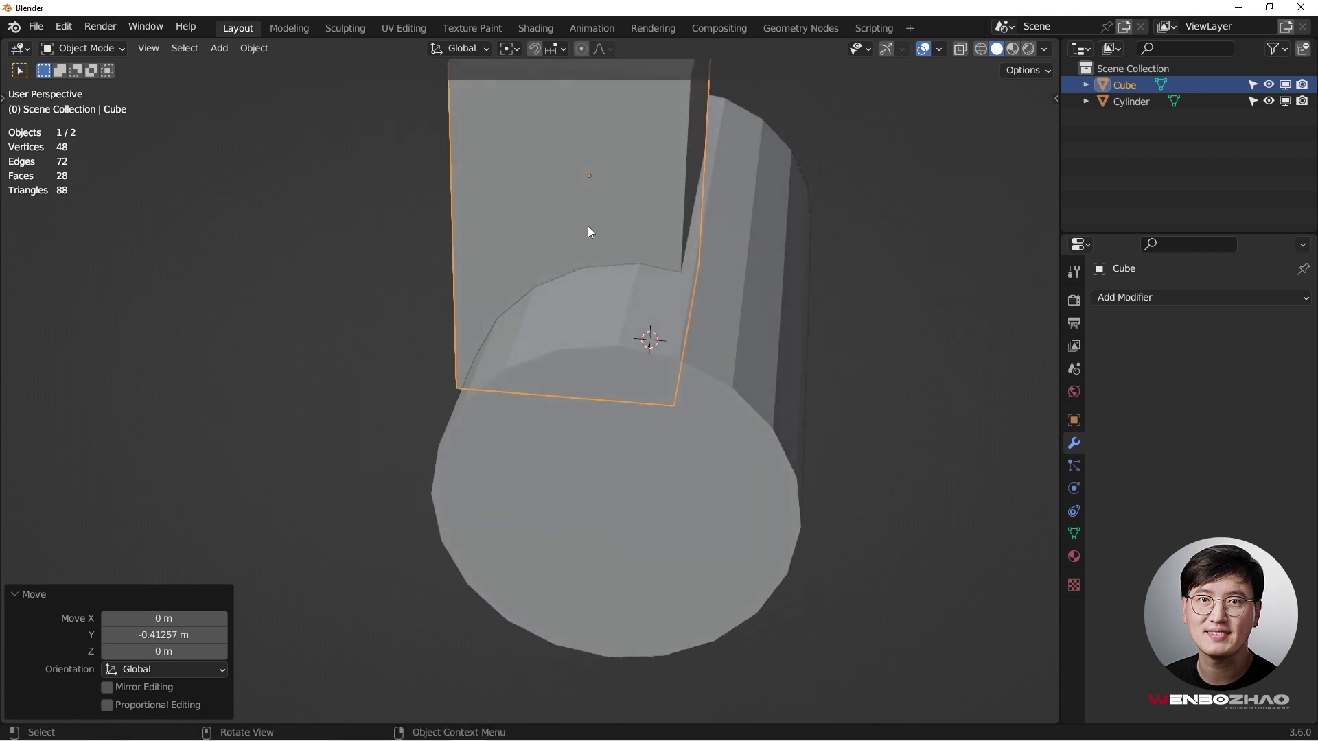
pyautogui.press('KP_3')
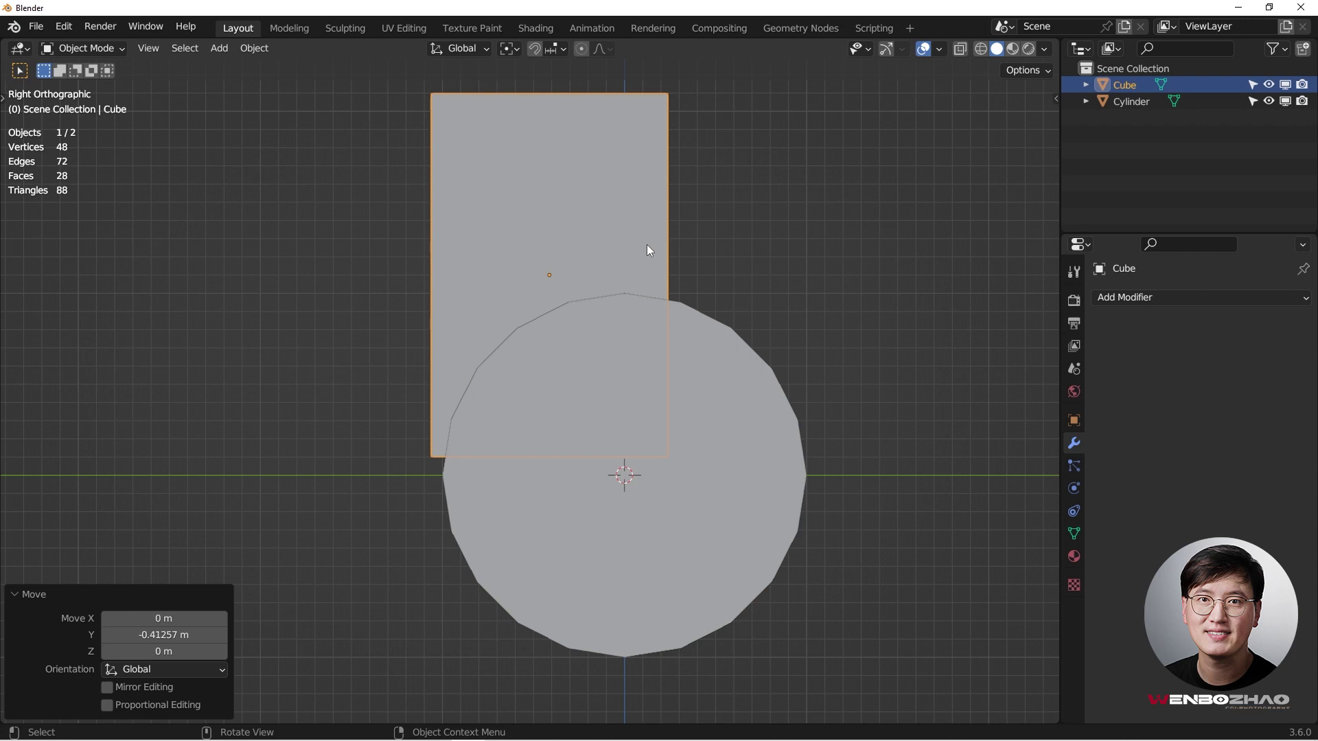
pyautogui.press('g')
pyautogui.press('y')
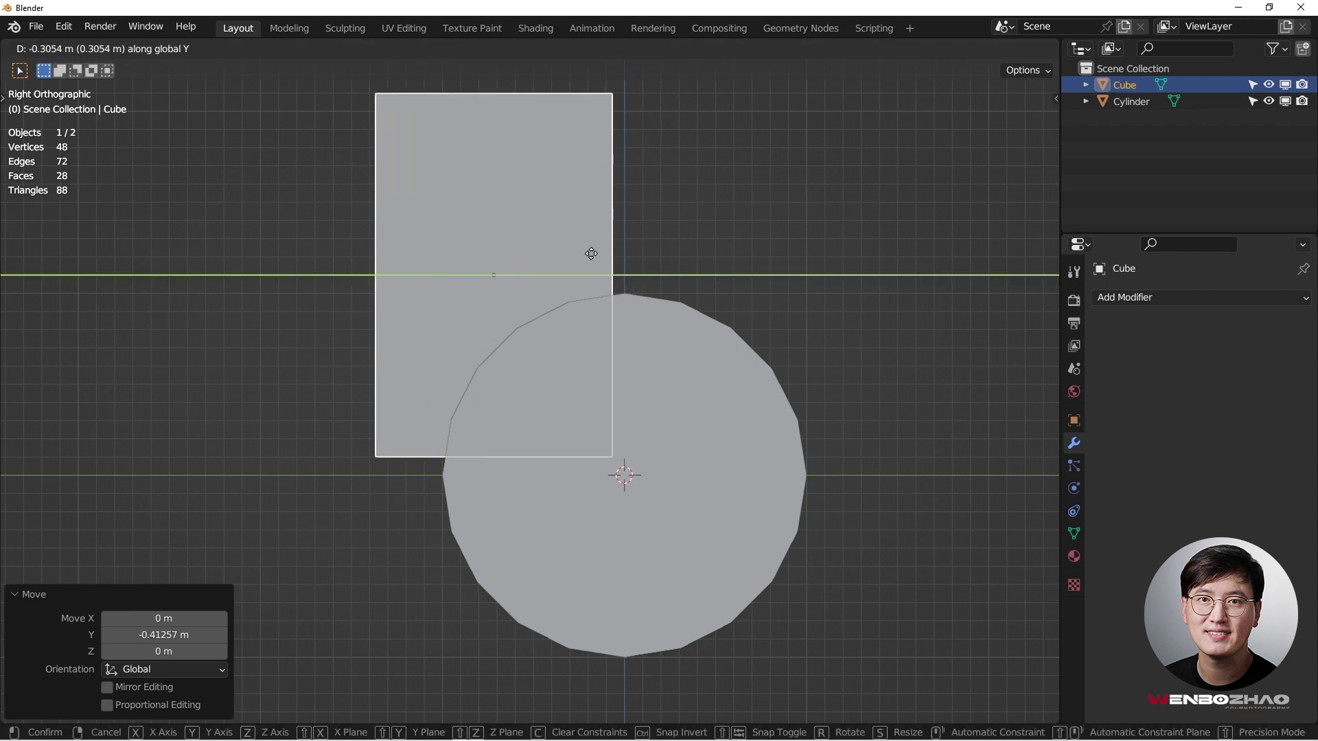
pyautogui.click(590, 283)
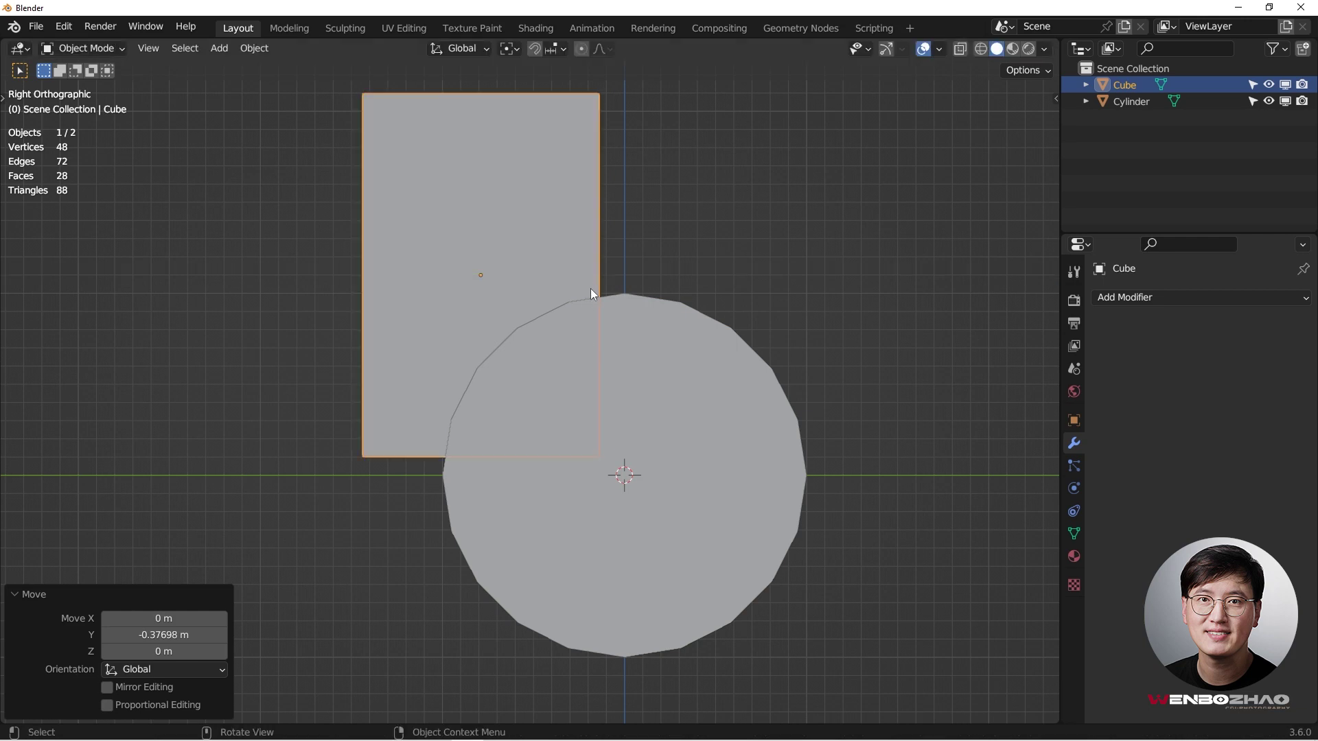
pyautogui.scroll(4, 594, 278)
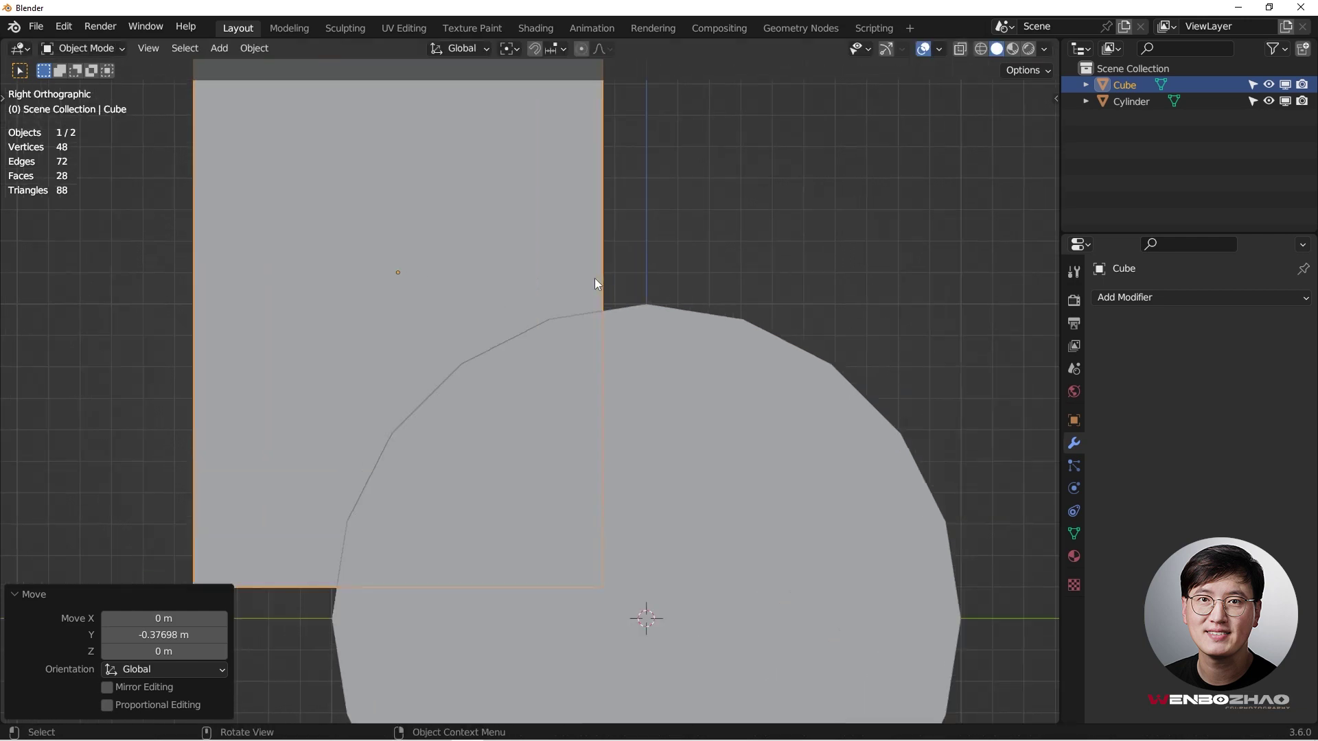
pyautogui.press('g')
pyautogui.press('y')
pyautogui.click(597, 313)
pyautogui.scroll(-1, 597, 313)
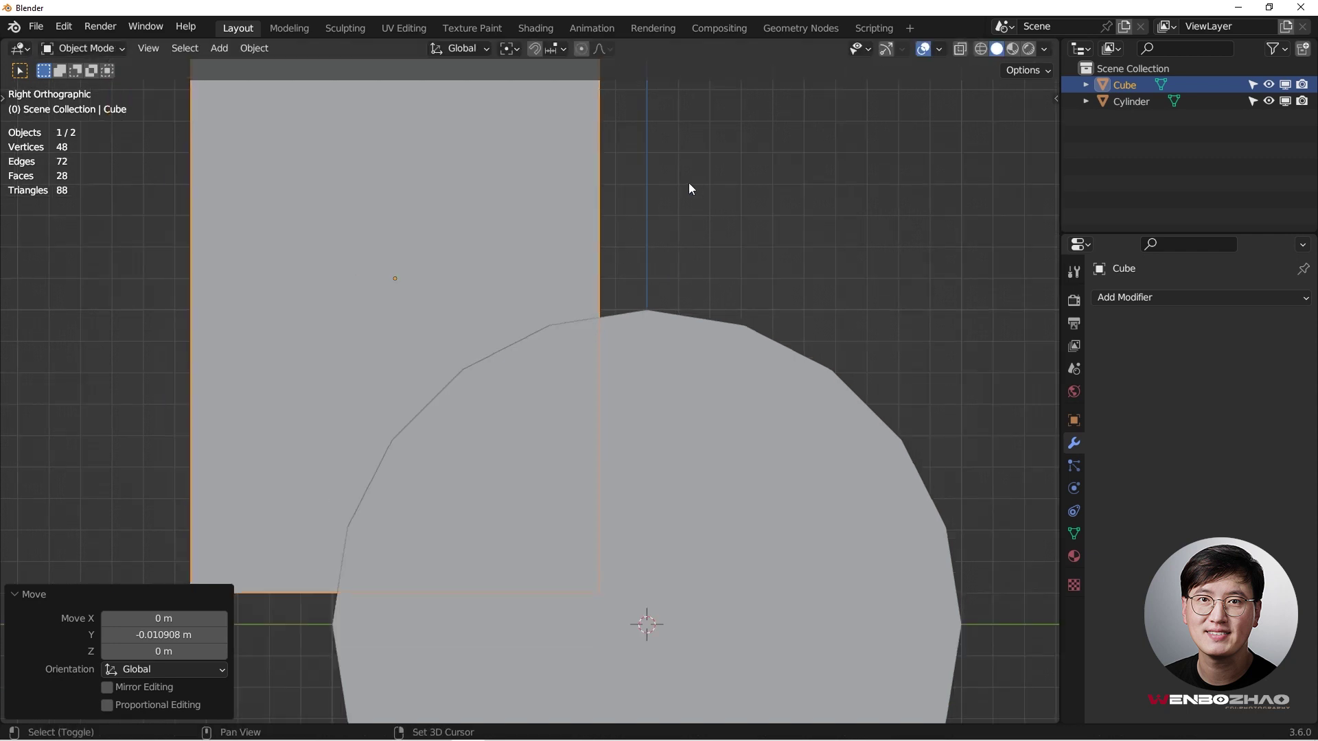
# Raise the cube about 0.044 m along Z so its lower face crosses the cylinder segment just above the midline
pyautogui.keyDown('shift'); pyautogui.moveTo(553, 406); pyautogui.dragTo(653, 285, button='middle'); pyautogui.keyUp('shift')
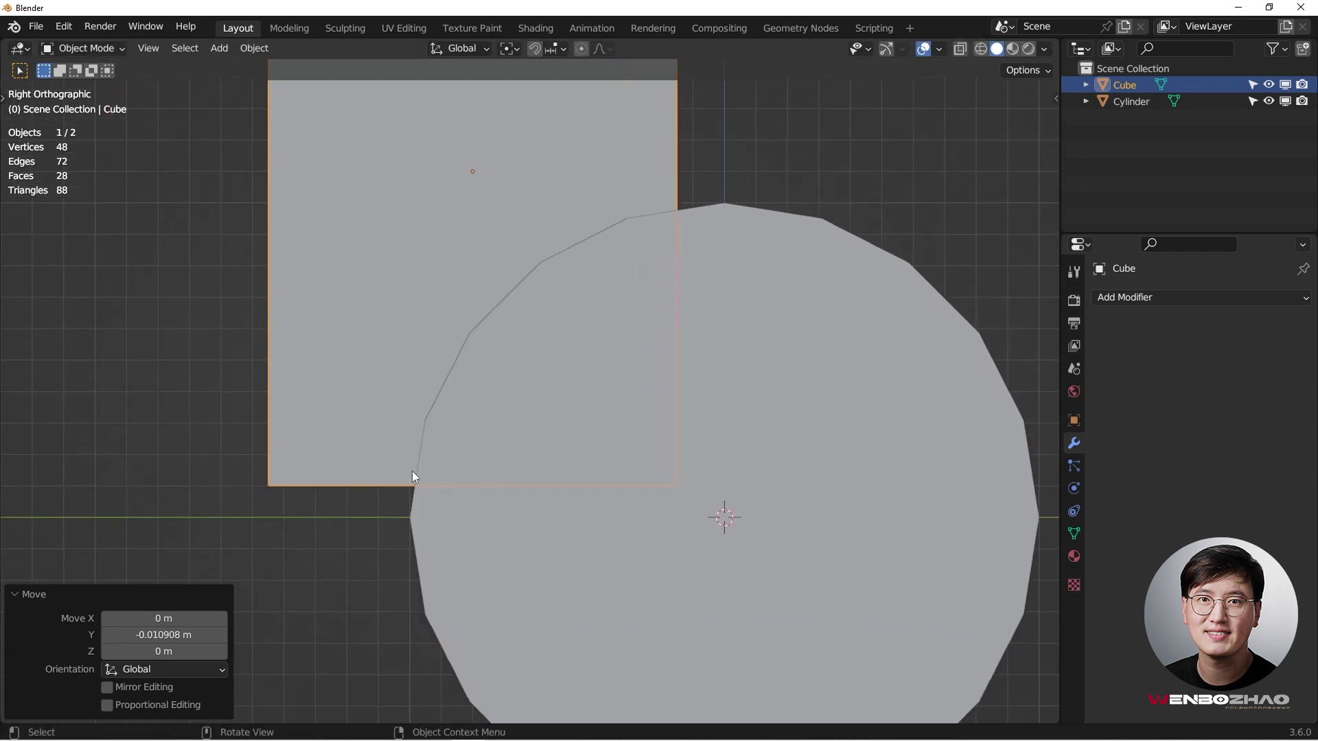
pyautogui.scroll(2, 421, 474)
pyautogui.scroll(-1, 520, 475)
pyautogui.press('g')
pyautogui.press('z')
pyautogui.click(622, 429)
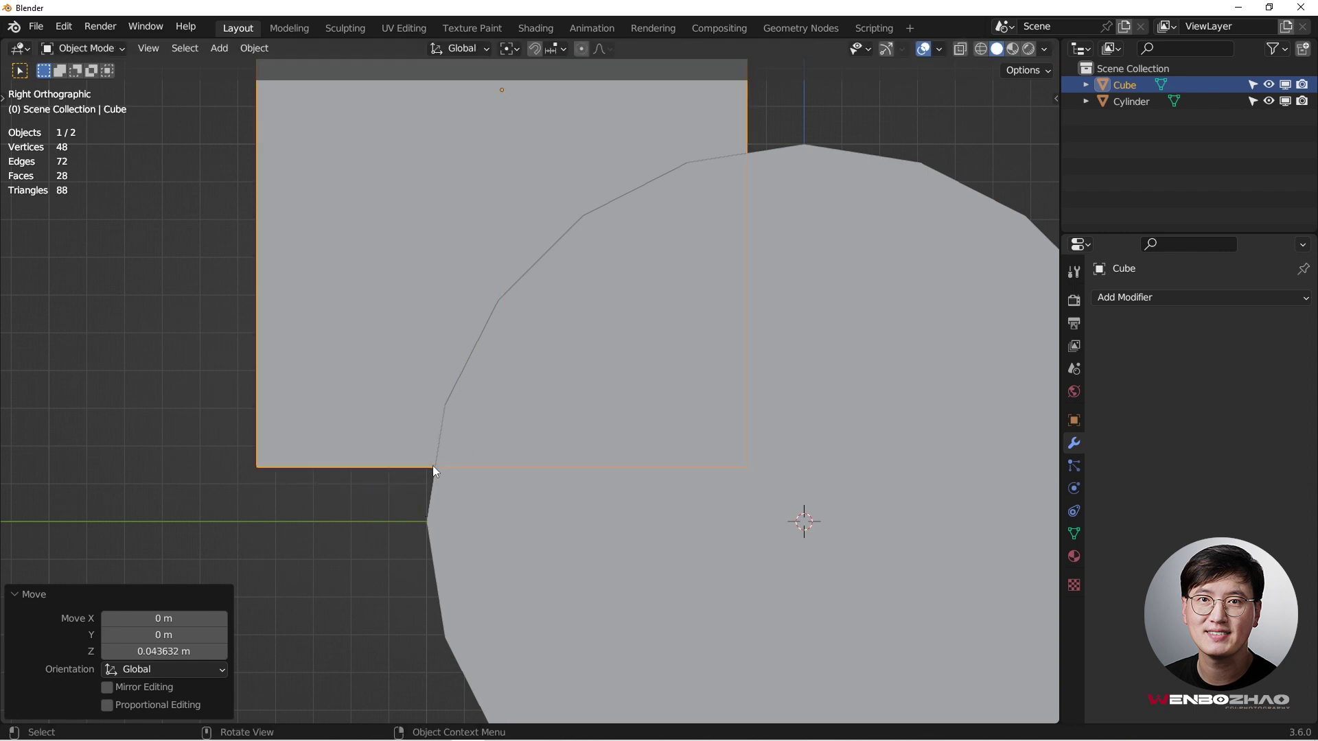
# In the front view, widen the cube by scaling it about 1.47 along X, keeping it shorter than the cylinder
pyautogui.scroll(-5, 482, 446)
pyautogui.moveTo(489, 445); pyautogui.dragTo(624, 456, button='middle')
pyautogui.press('KP_1')
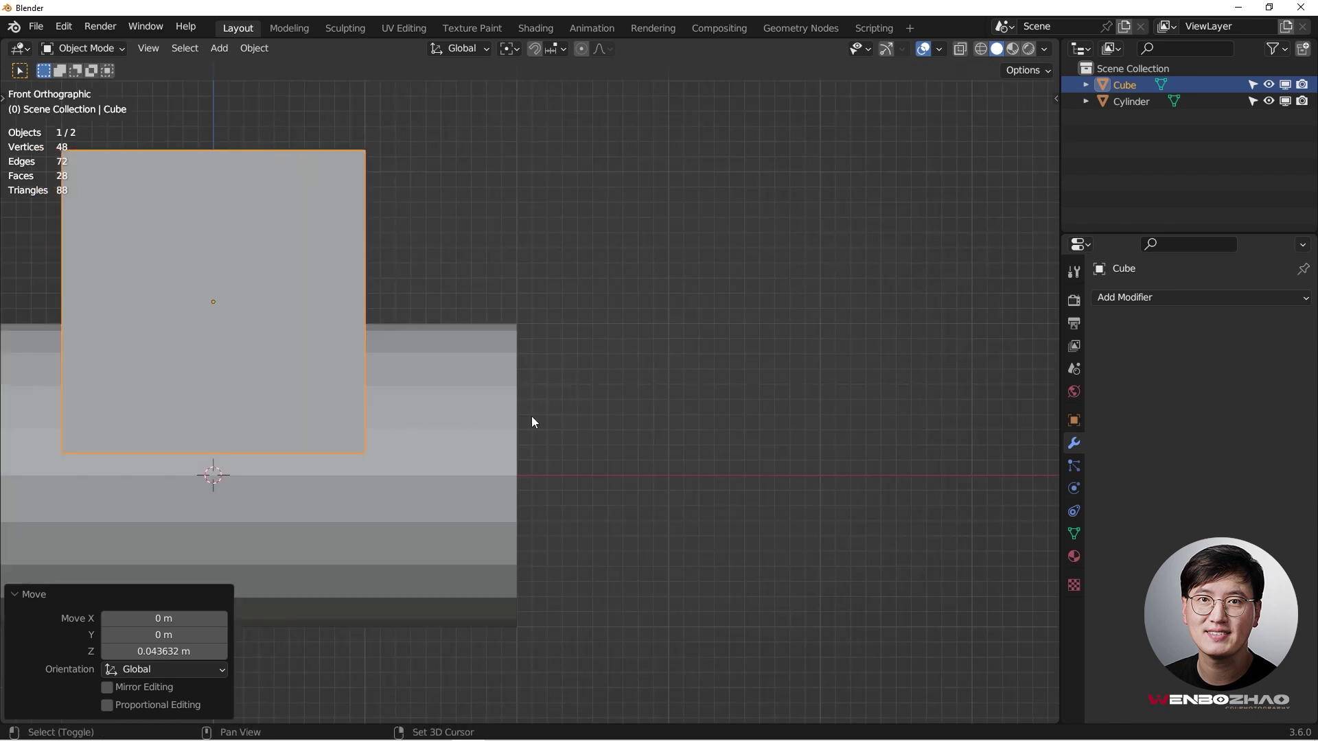
pyautogui.scroll(-3, 531, 416)
pyautogui.keyDown('shift'); pyautogui.moveTo(467, 405); pyautogui.dragTo(646, 354, button='middle'); pyautogui.keyUp('shift')
pyautogui.scroll(3, 646, 354)
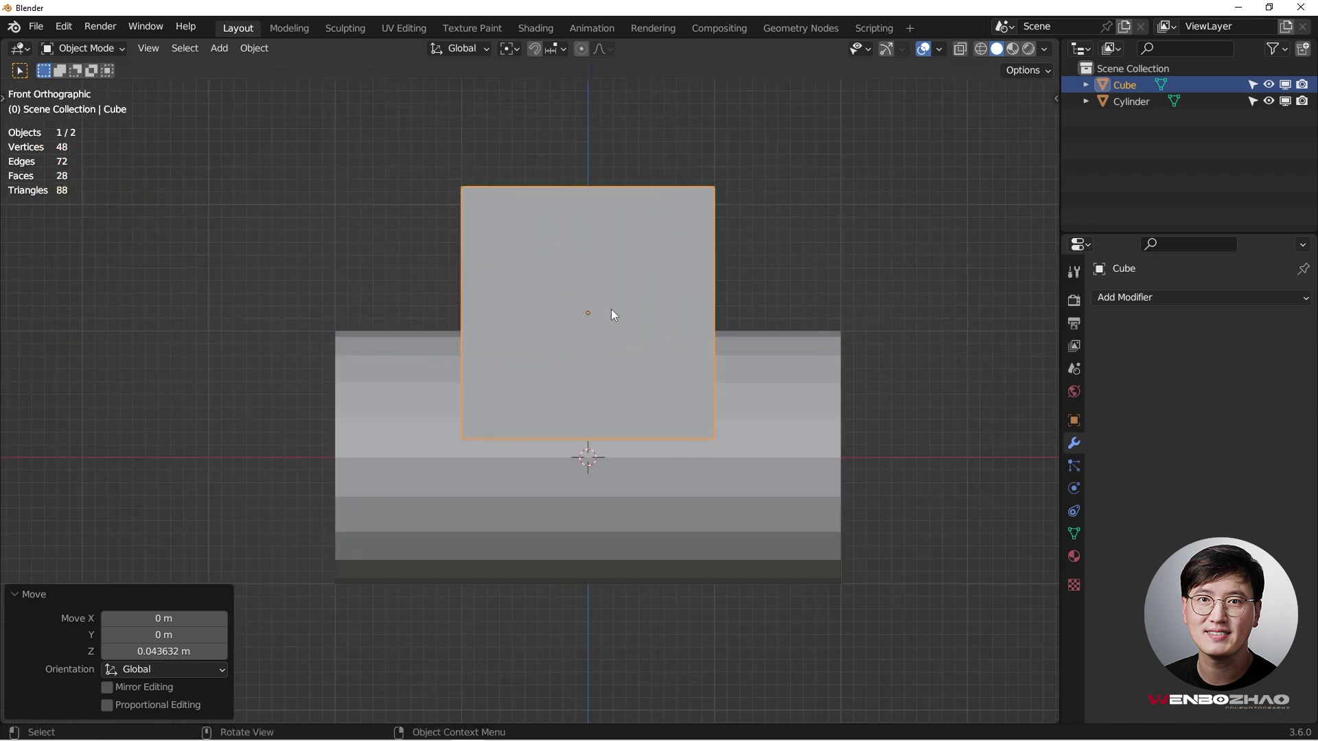
pyautogui.press('s')
pyautogui.press('x')
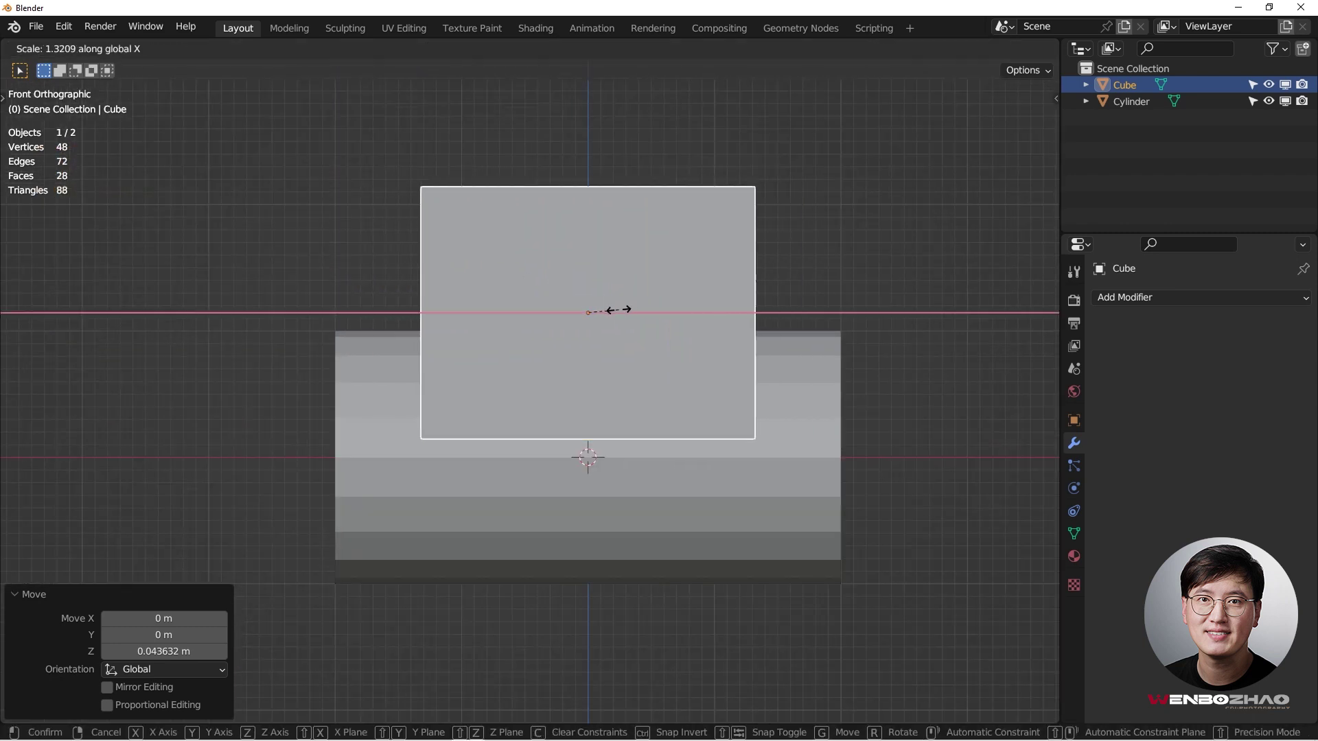
pyautogui.click(621, 309)
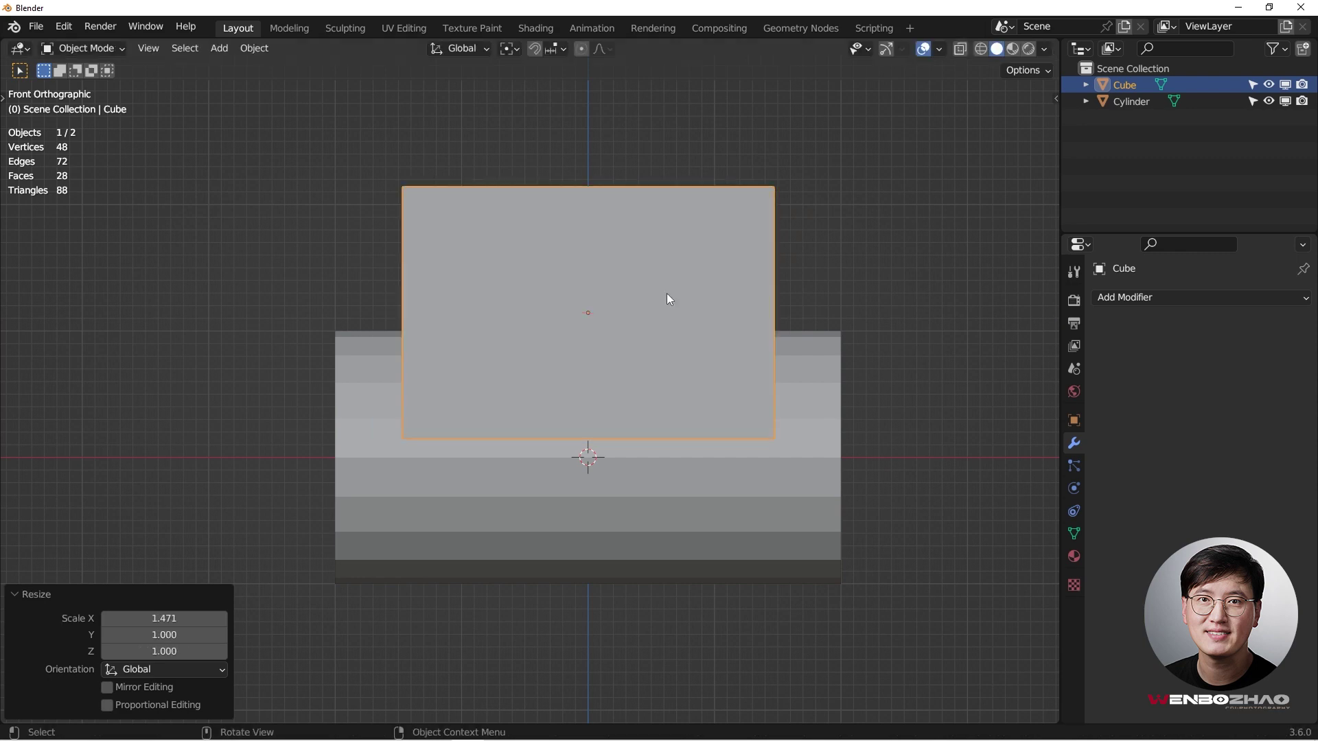
# Select the cylinder and examine how the cube overlaps it from different angles
pyautogui.moveTo(711, 286); pyautogui.dragTo(799, 262, button='middle')
pyautogui.press('KP_1')
pyautogui.scroll(1, 646, 311)
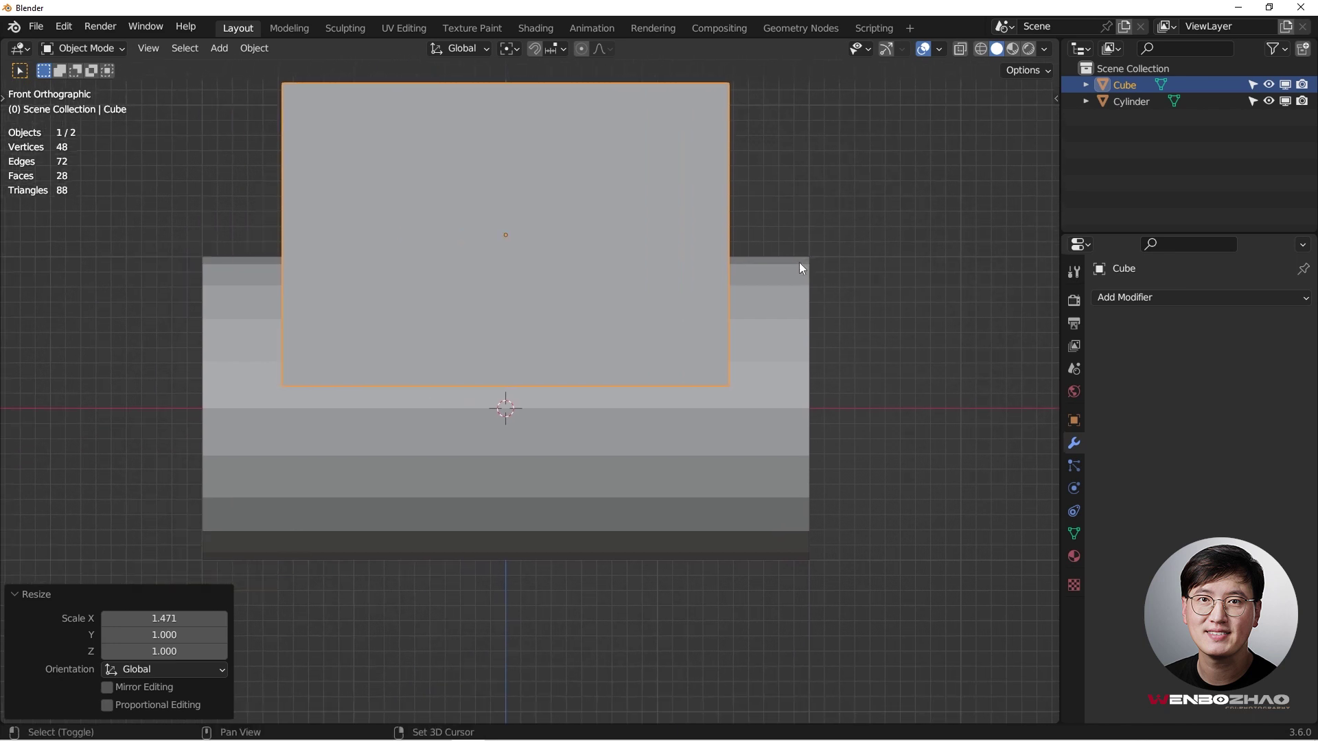
pyautogui.click(781, 302)
pyautogui.moveTo(817, 308)
pyautogui.mouseDown(button='middle')
pyautogui.moveTo(641, 330)
pyautogui.moveTo(753, 306)
pyautogui.moveTo(826, 320)
pyautogui.moveTo(814, 320)
pyautogui.mouseUp(button='middle')
pyautogui.scroll(-3, 669, 336)
pyautogui.scroll(2, 666, 334)
pyautogui.press('KP_1')
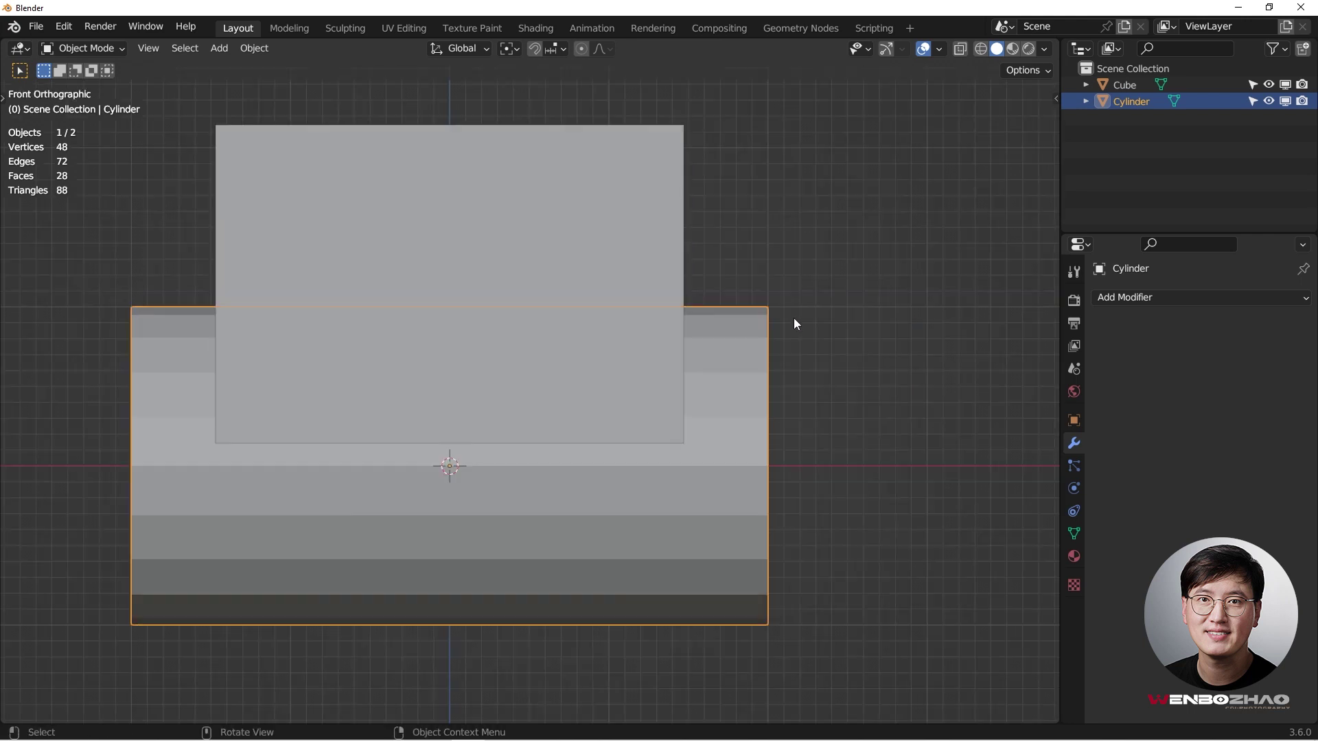
# Set the cube's viewport display to Wire so the cylinder can be seen through it
pyautogui.click(653, 271)
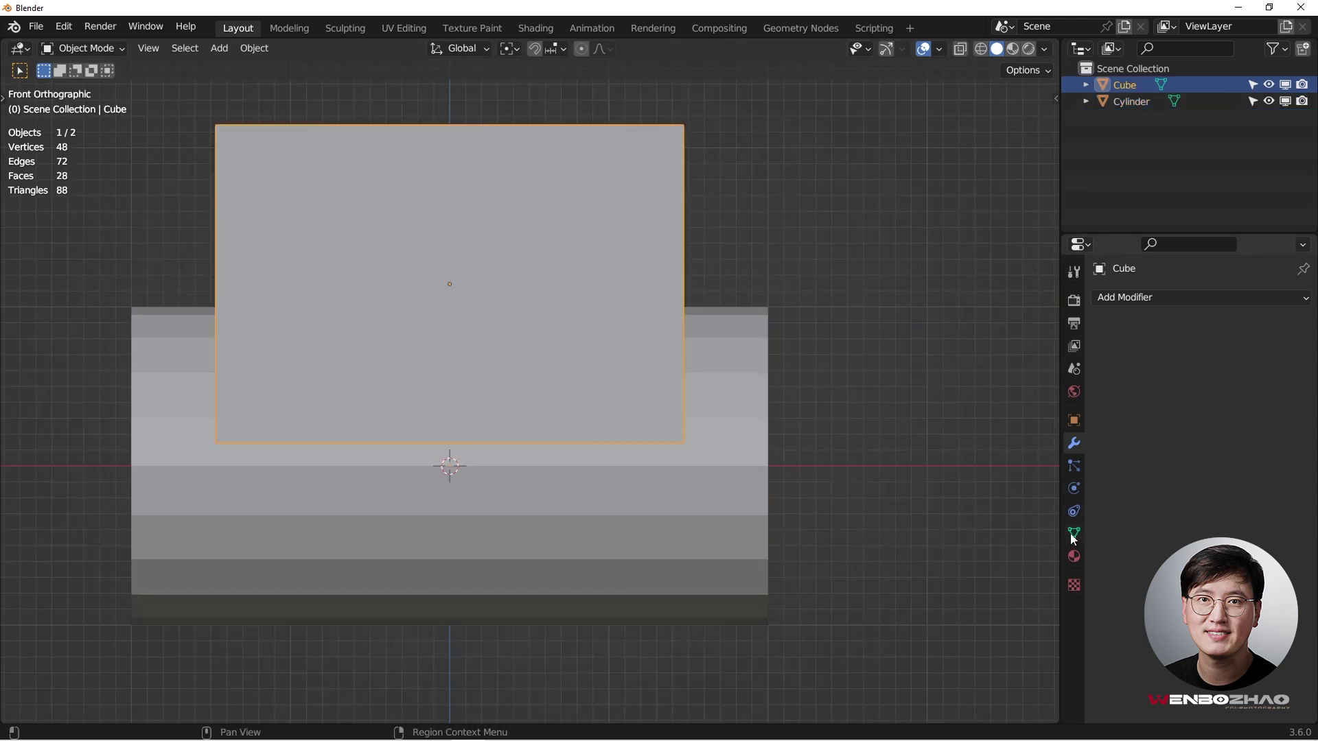
pyautogui.click(1074, 420)
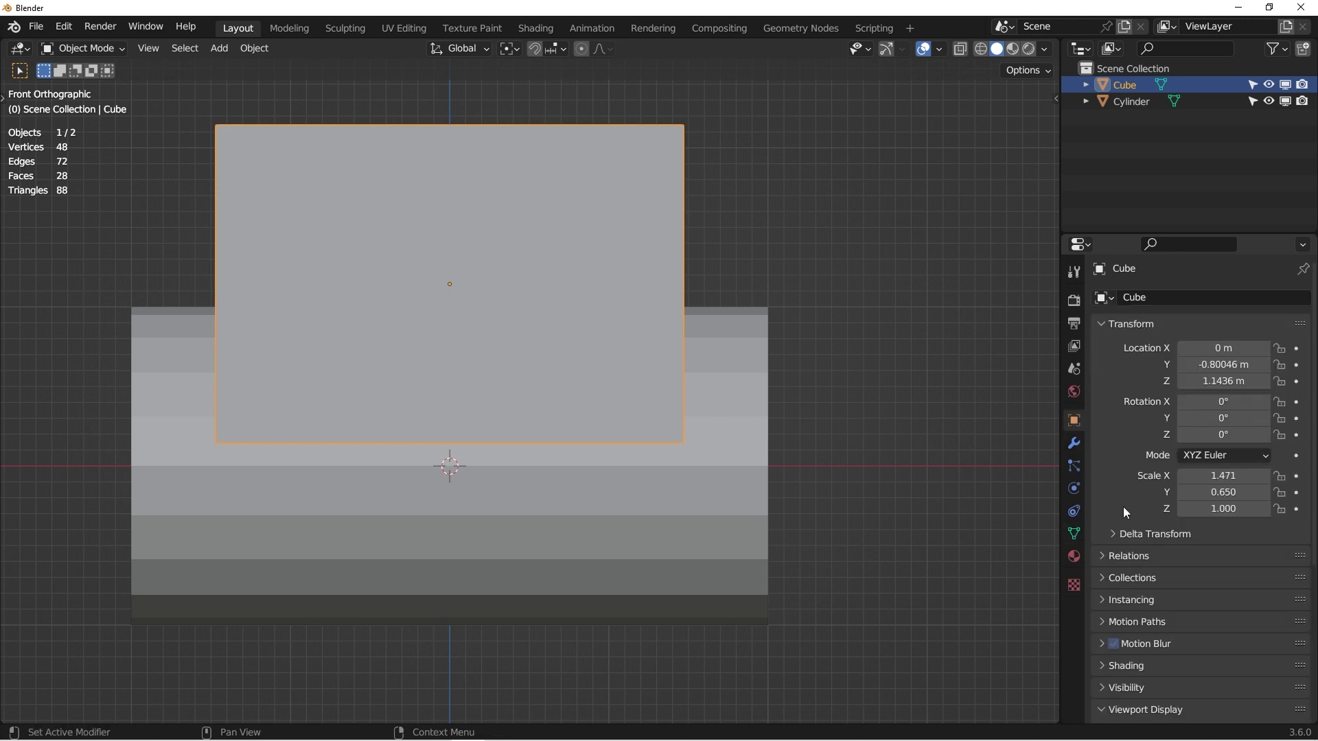
pyautogui.scroll(-5, 1126, 509)
pyautogui.scroll(-3, 1135, 535)
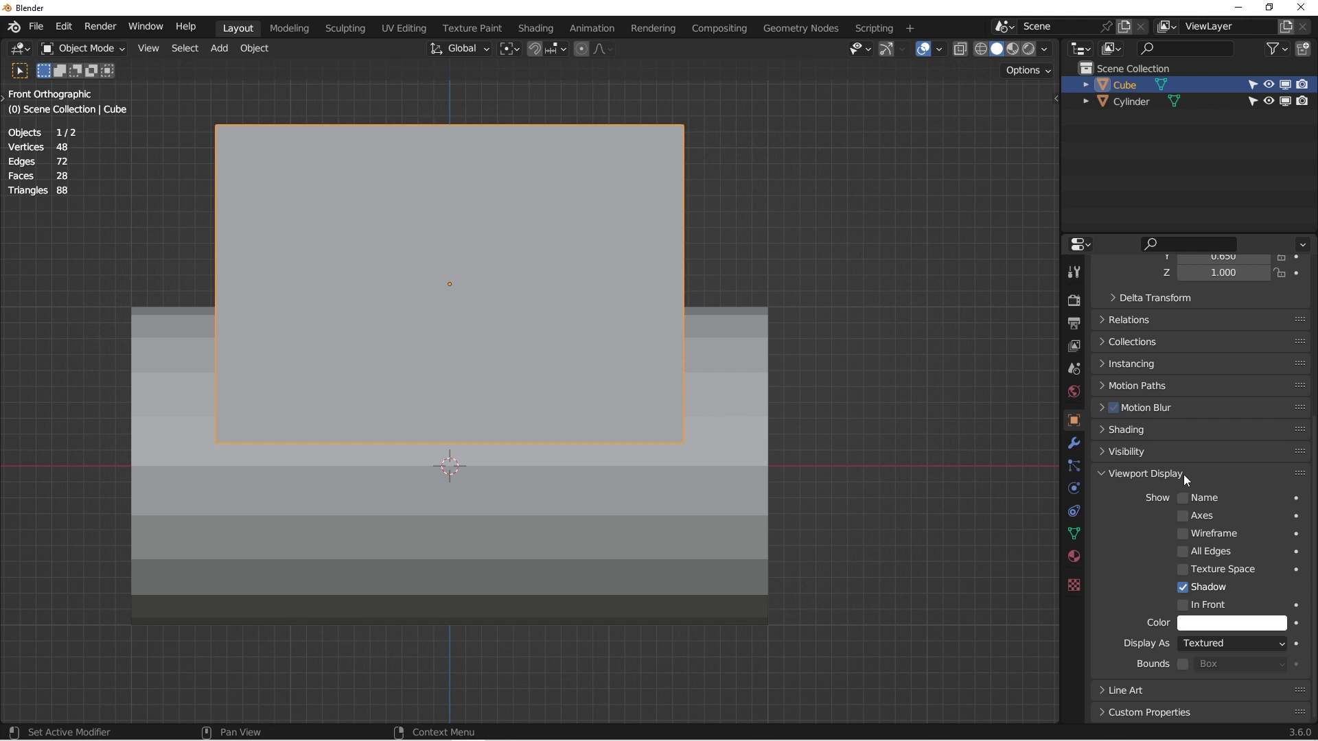
pyautogui.click(1217, 645)
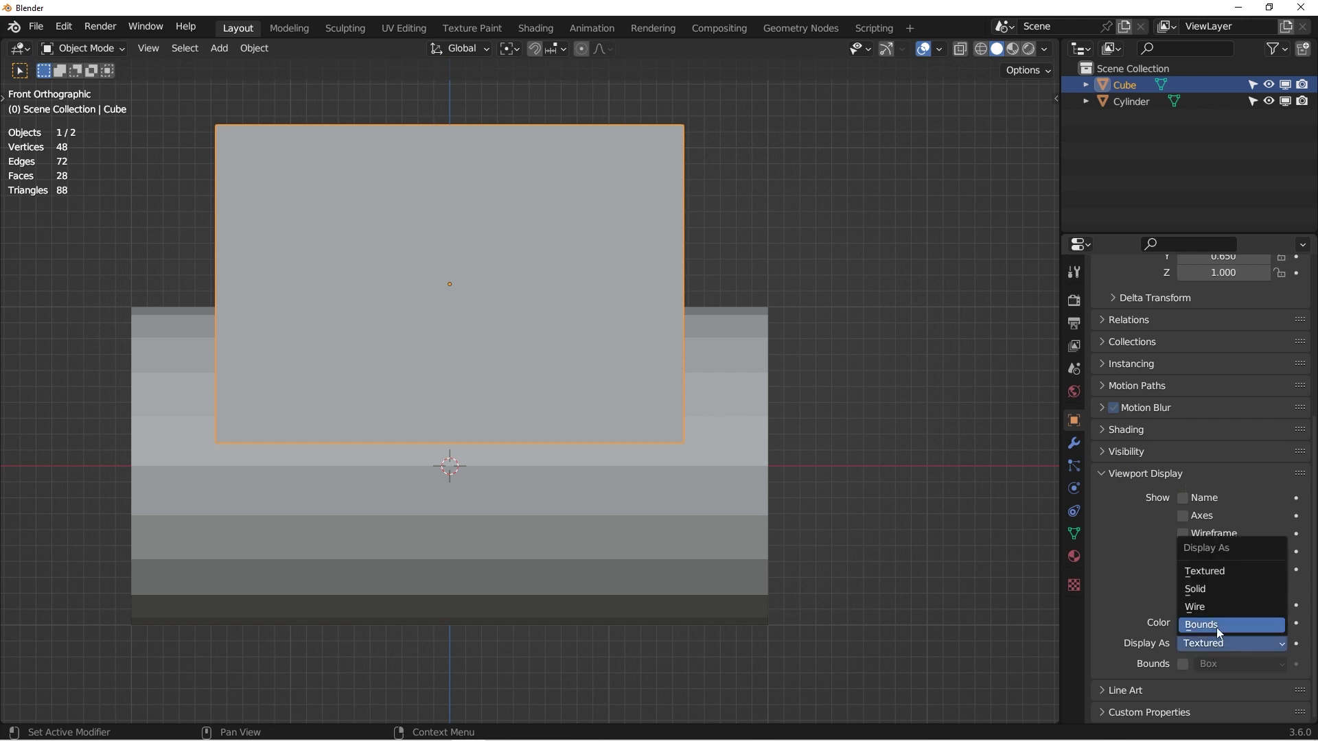
pyautogui.click(1214, 598)
pyautogui.moveTo(672, 431); pyautogui.dragTo(667, 261, button='middle')
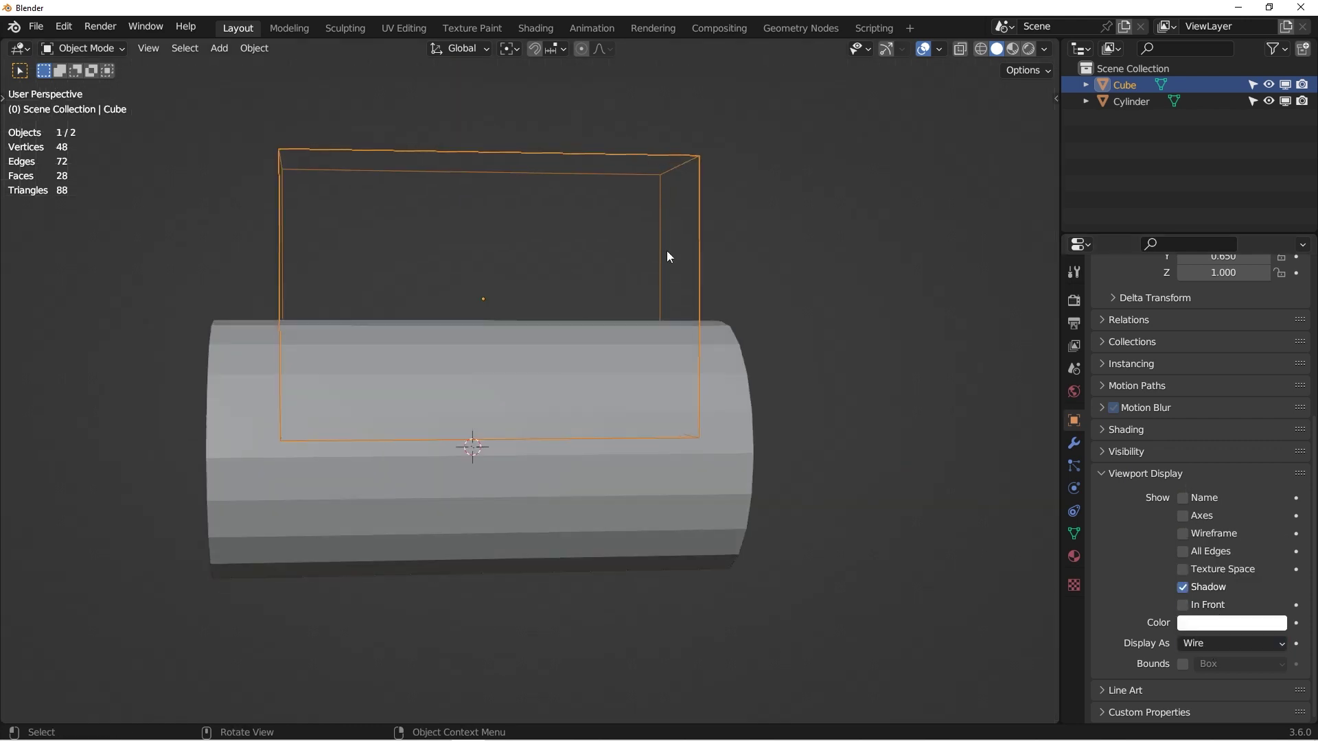
pyautogui.moveTo(721, 328); pyautogui.dragTo(687, 375, button='middle')
# Add a Boolean modifier to the cylinder, using Difference with the Cube as its operand object
pyautogui.click(685, 377)
pyautogui.press('KP_1')
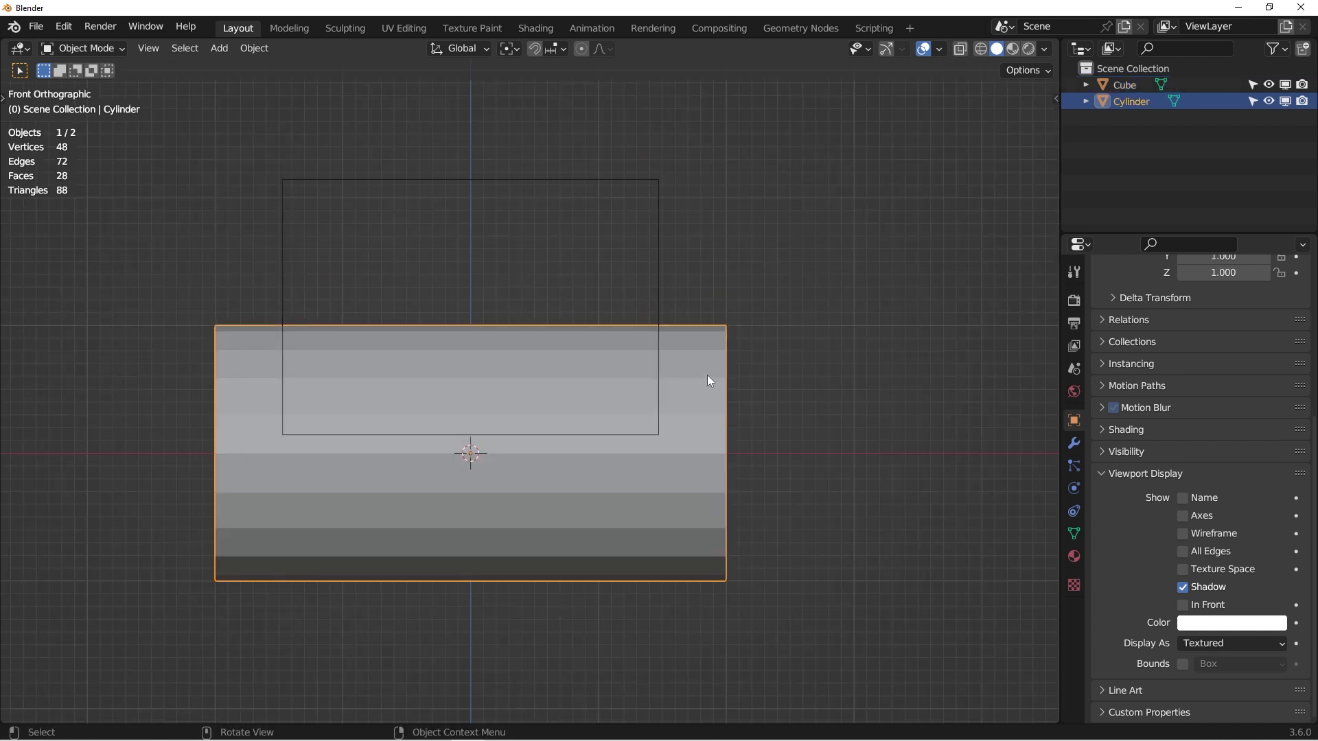
pyautogui.click(1075, 444)
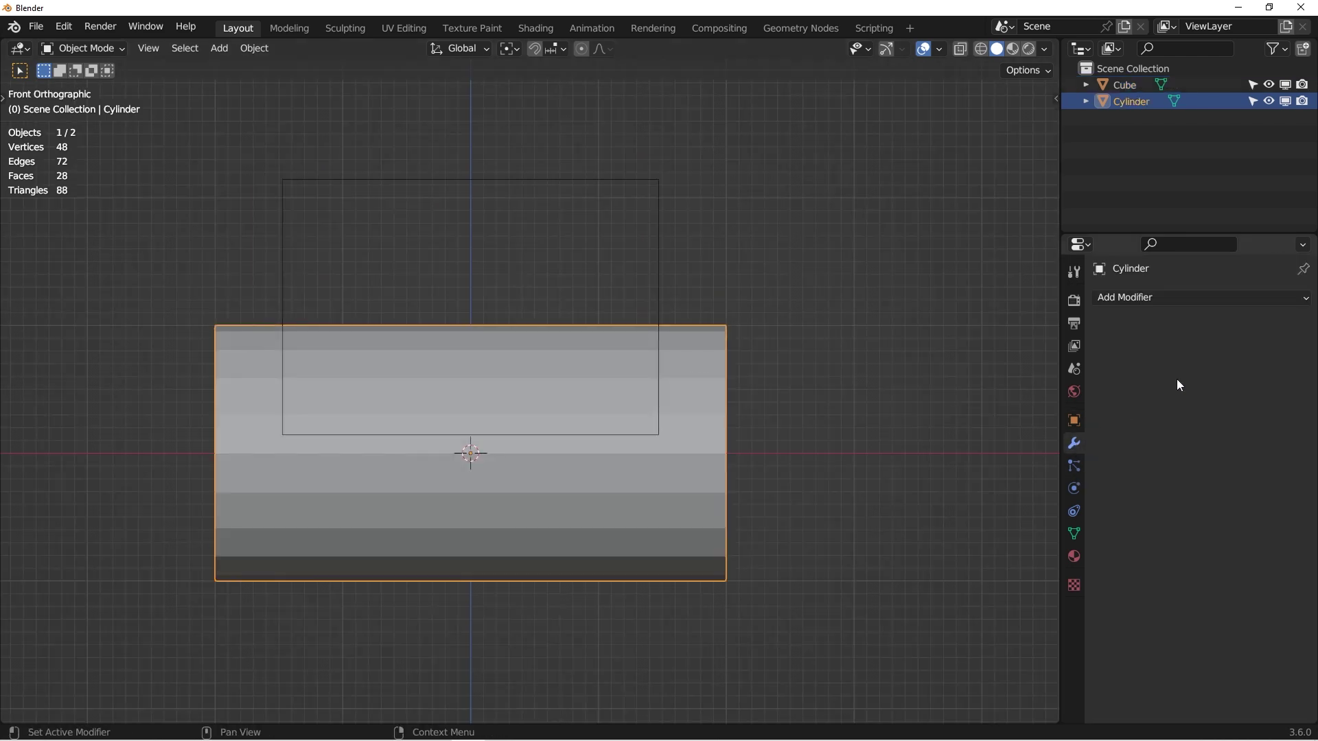
pyautogui.click(1185, 297)
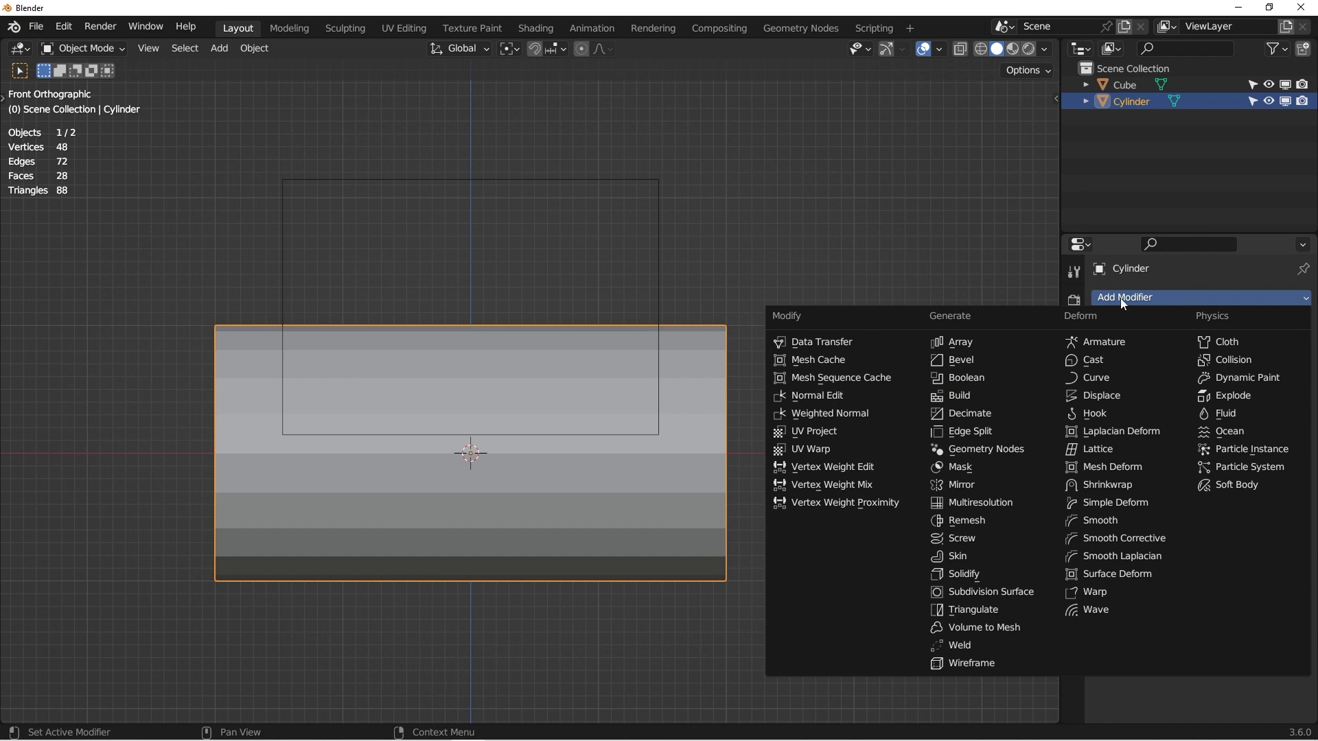
pyautogui.click(981, 379)
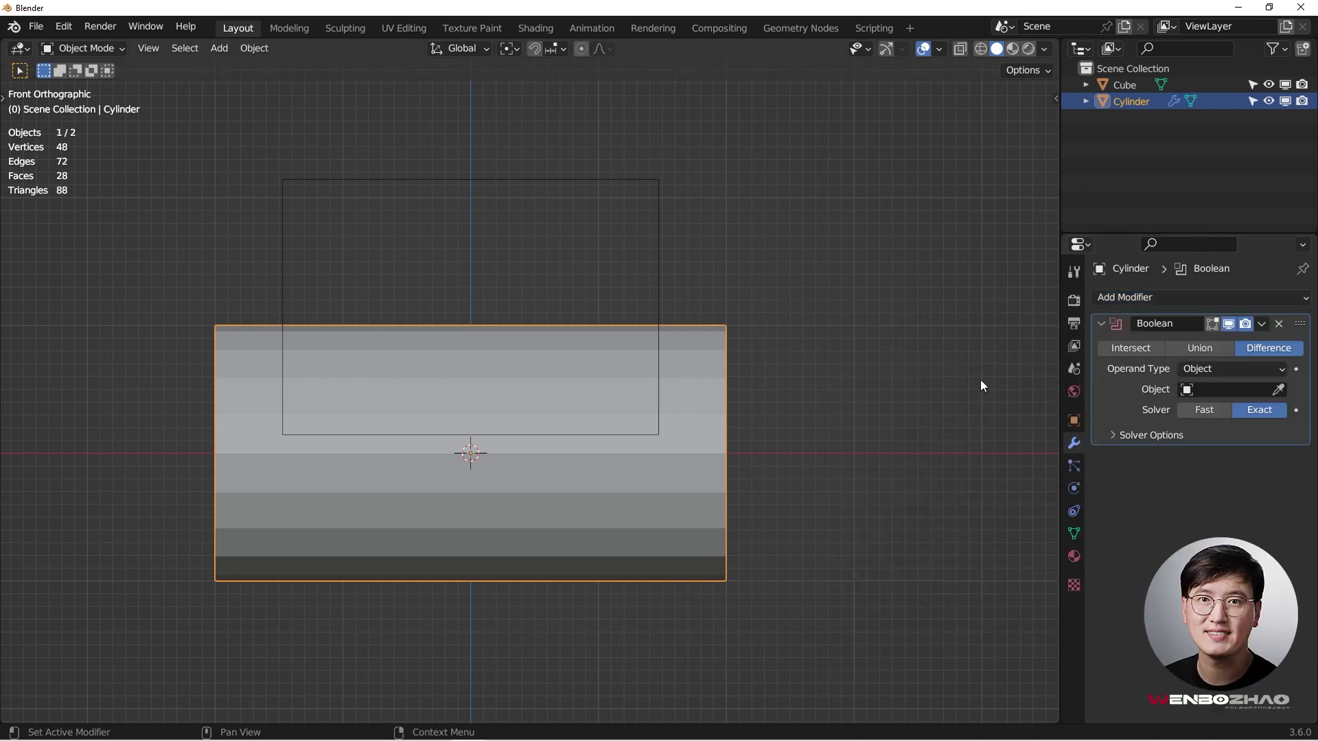
pyautogui.click(1279, 390)
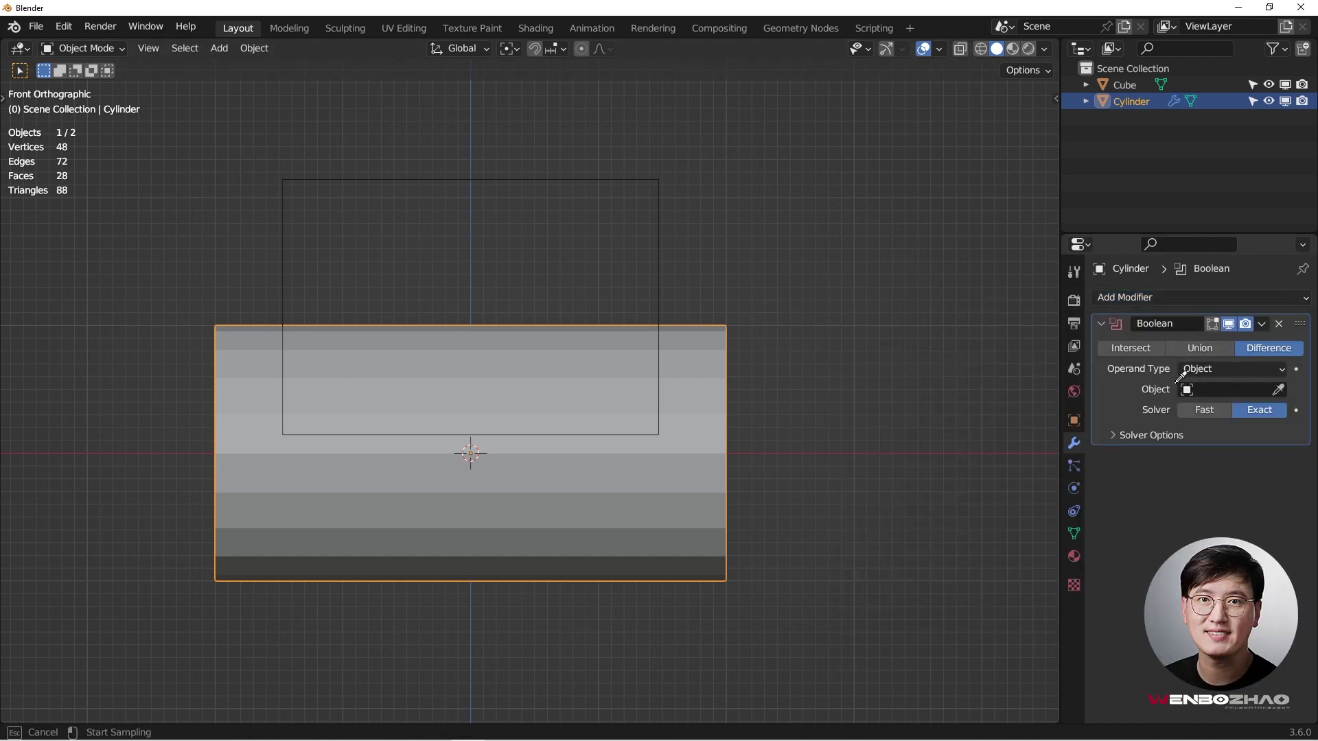
pyautogui.click(1132, 79)
# Inspect the recess cut into the cylinder from several angles and apply the Boolean modifier
pyautogui.moveTo(522, 440); pyautogui.dragTo(676, 375, button='middle')
pyautogui.moveTo(663, 434); pyautogui.dragTo(633, 267, button='middle')
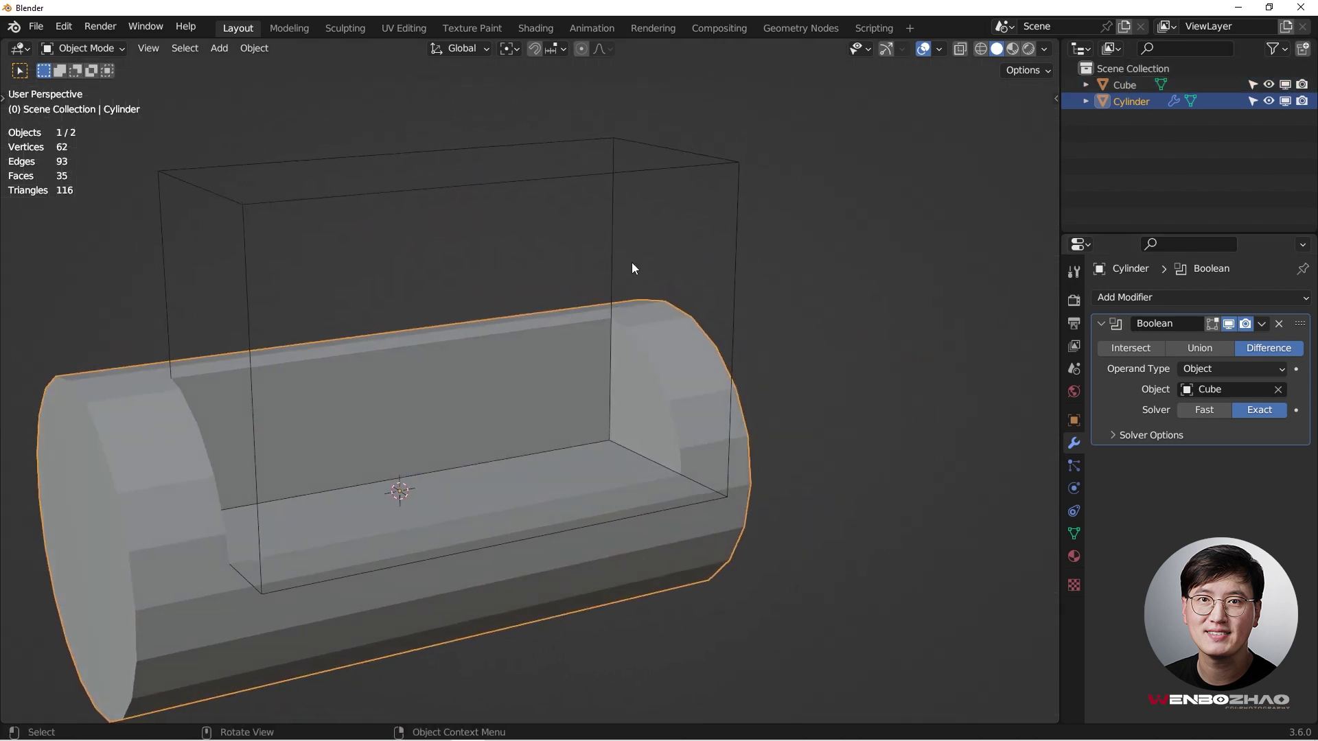
pyautogui.moveTo(628, 397); pyautogui.dragTo(410, 261, button='middle')
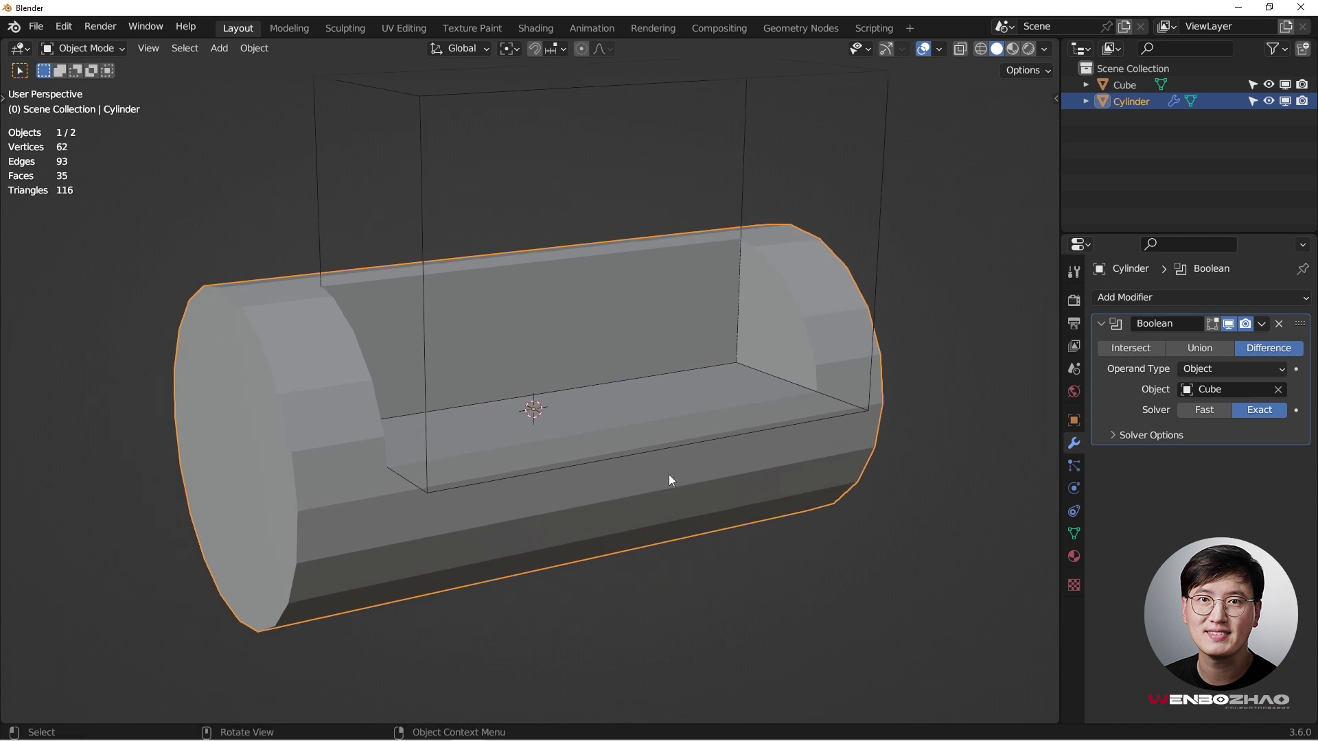
pyautogui.moveTo(707, 237); pyautogui.dragTo(705, 364, button='middle')
pyautogui.scroll(-2, 790, 340)
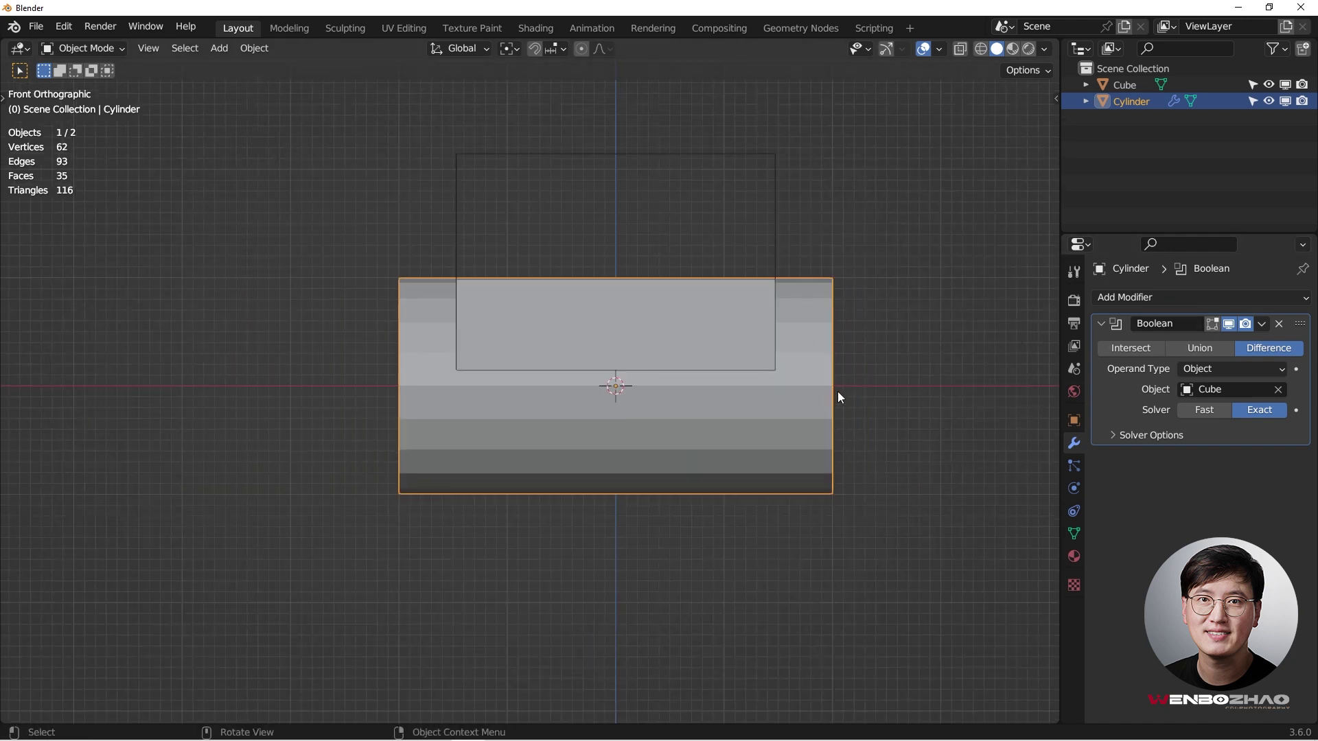
pyautogui.scroll(1, 796, 385)
pyautogui.click(1261, 324)
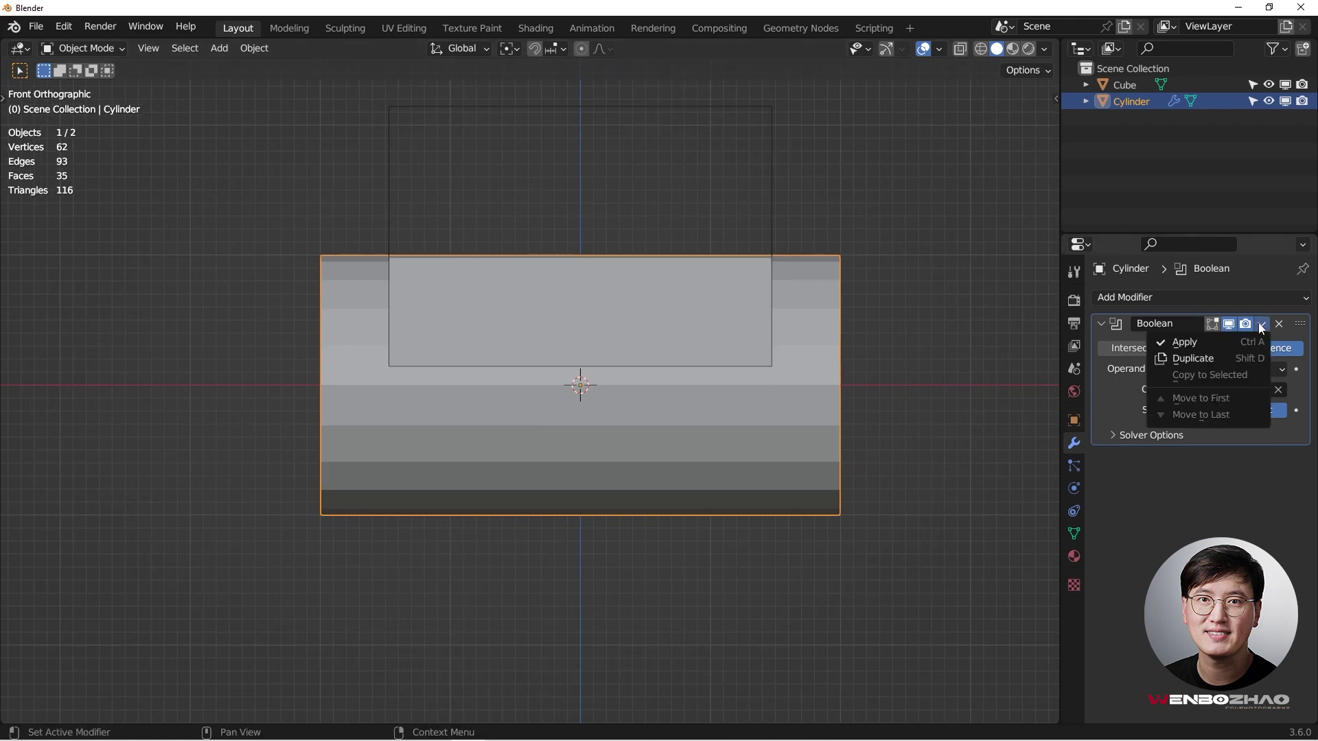
pyautogui.click(1196, 342)
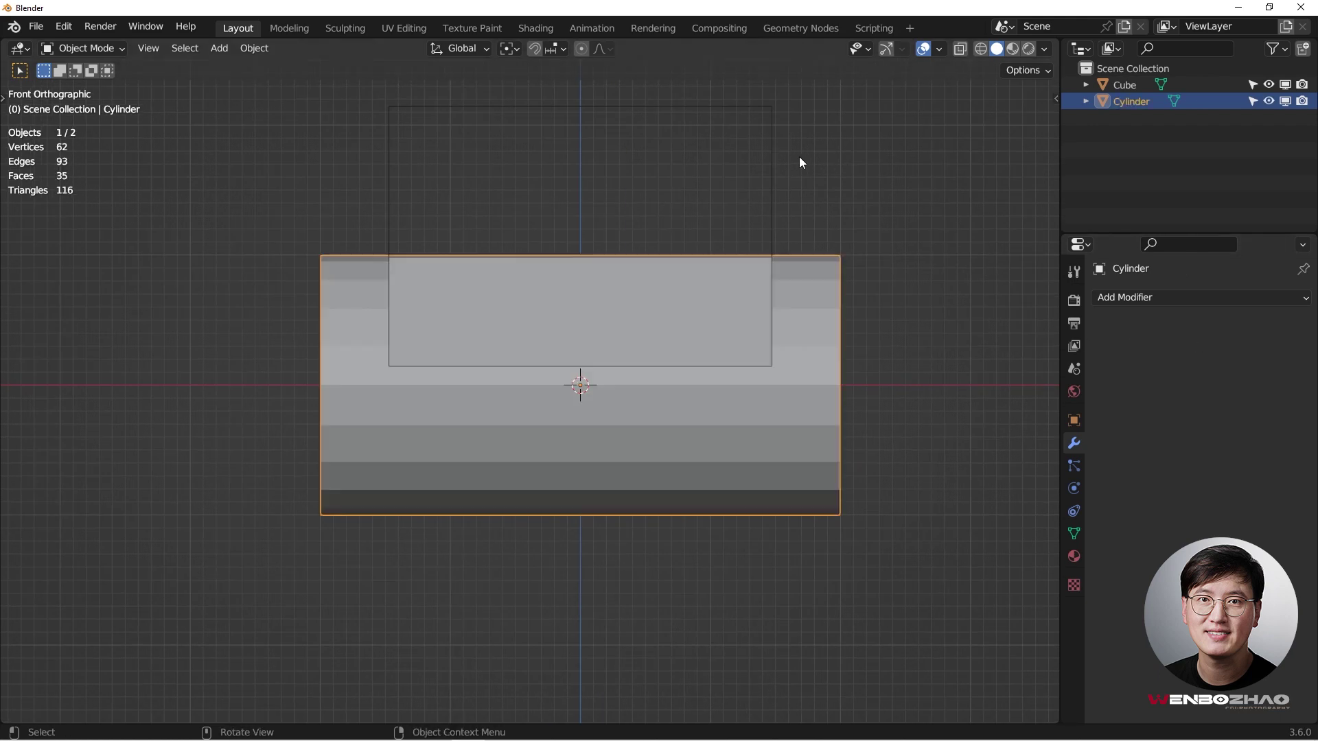
# Hide the wireframe cutter cube and select the cut cylinder in the front view
pyautogui.click(775, 162)
pyautogui.press('h')
pyautogui.moveTo(790, 156); pyautogui.dragTo(747, 278, button='middle')
pyautogui.click(747, 277)
pyautogui.press('KP_1')
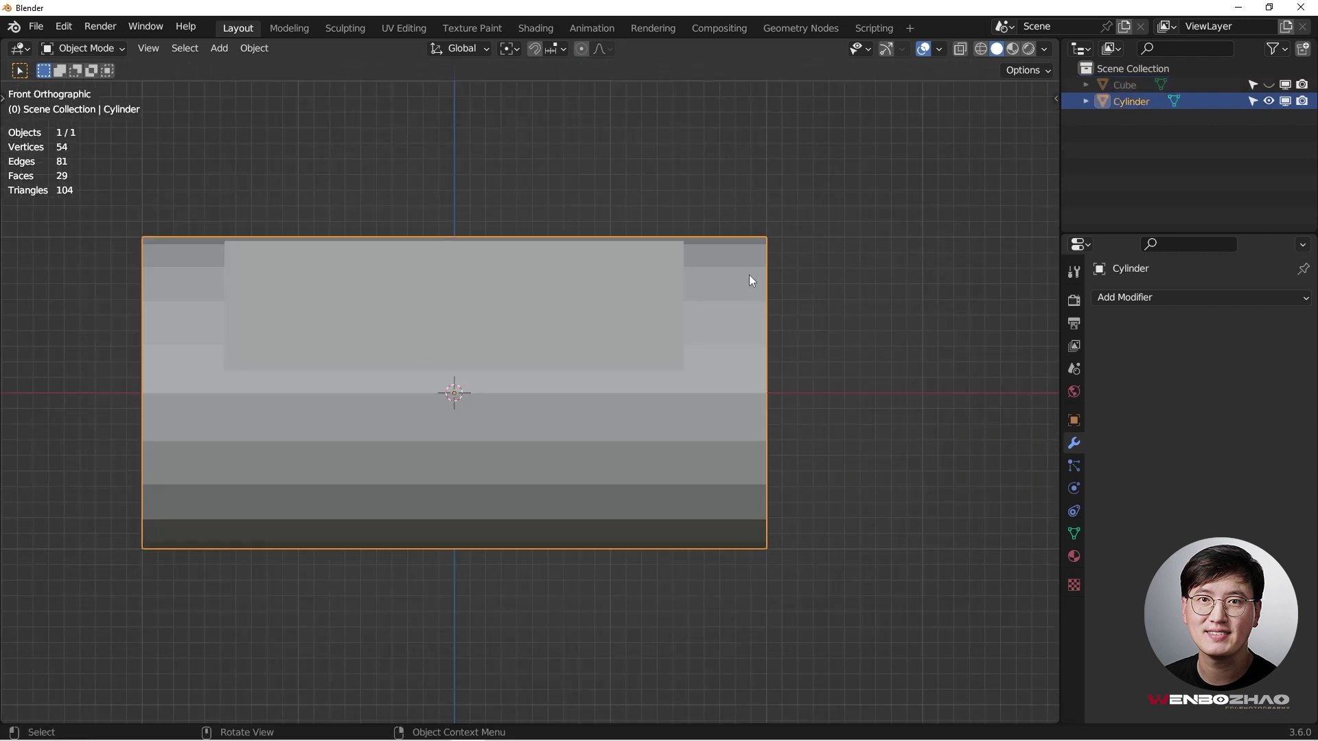
# In Edit Mode, add one centred loop cut around the cylinder's body, halfway along its length
pyautogui.press('Tab')
pyautogui.moveTo(696, 238); pyautogui.dragTo(685, 211, button='middle')
pyautogui.press('KP_1')
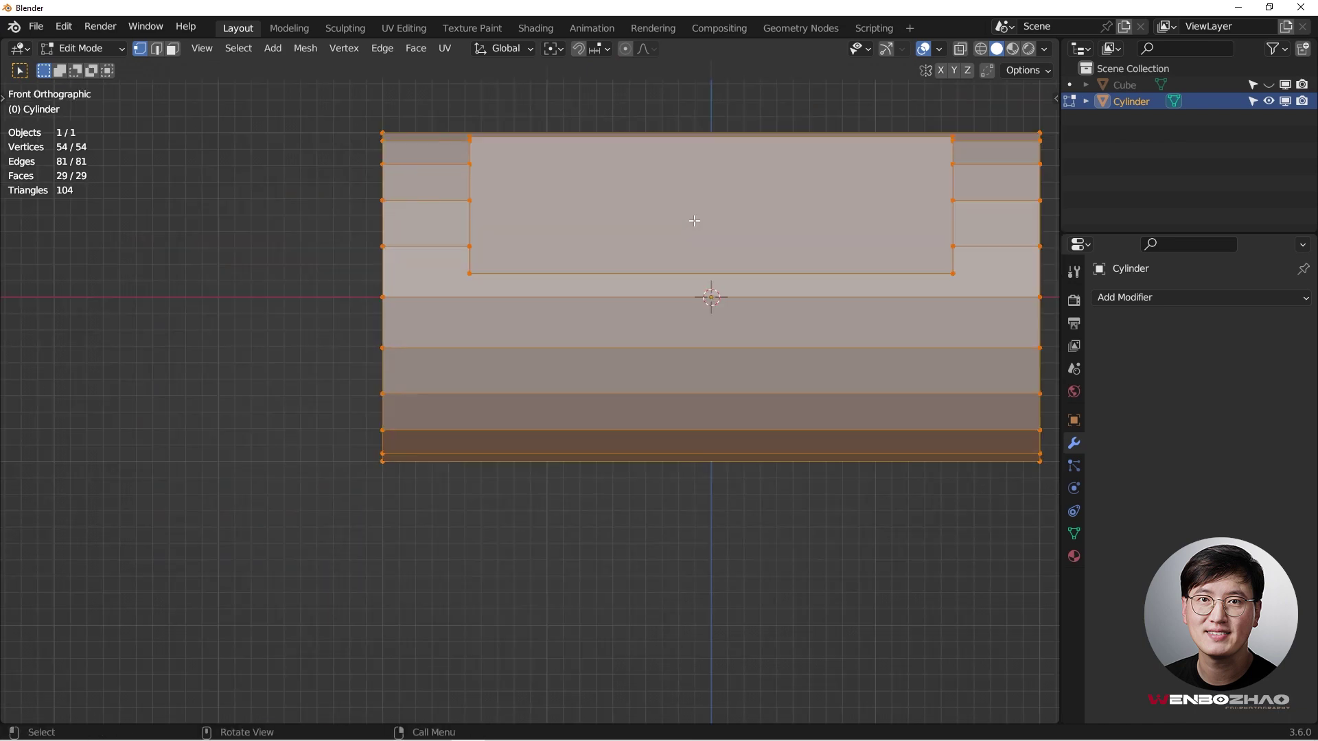
pyautogui.scroll(-3, 645, 209)
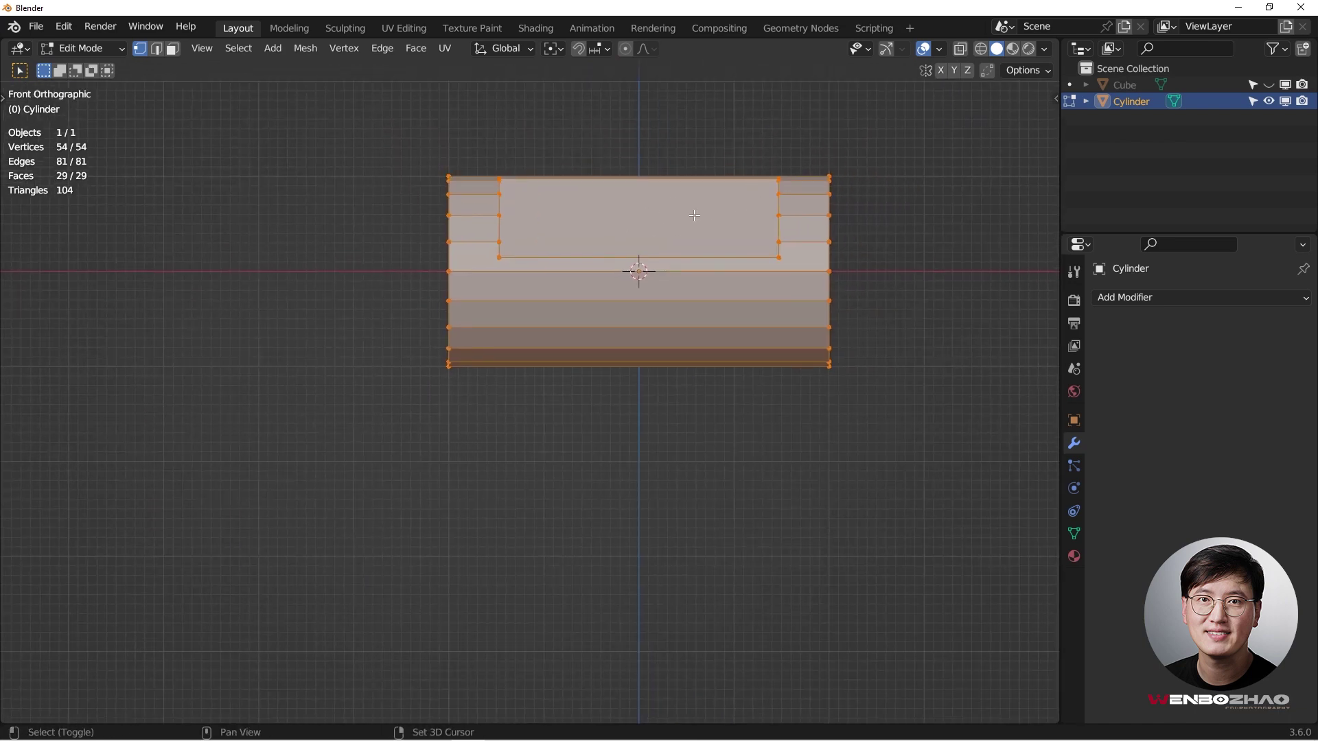
pyautogui.keyDown('shift'); pyautogui.moveTo(694, 215); pyautogui.dragTo(583, 281, button='middle'); pyautogui.keyUp('shift')
pyautogui.moveTo(448, 267); pyautogui.dragTo(403, 230, button='middle')
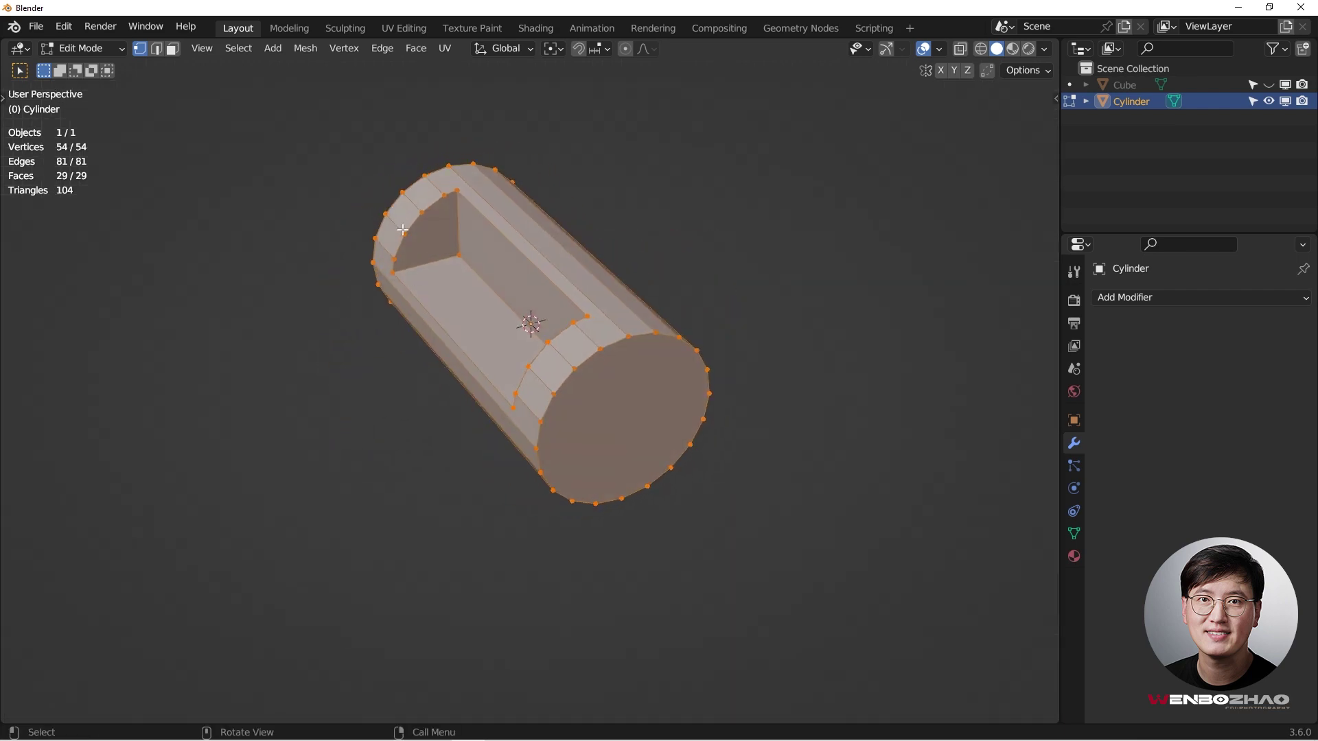
pyautogui.keyDown('shift'); pyautogui.moveTo(483, 310); pyautogui.dragTo(597, 295, button='middle'); pyautogui.keyUp('shift')
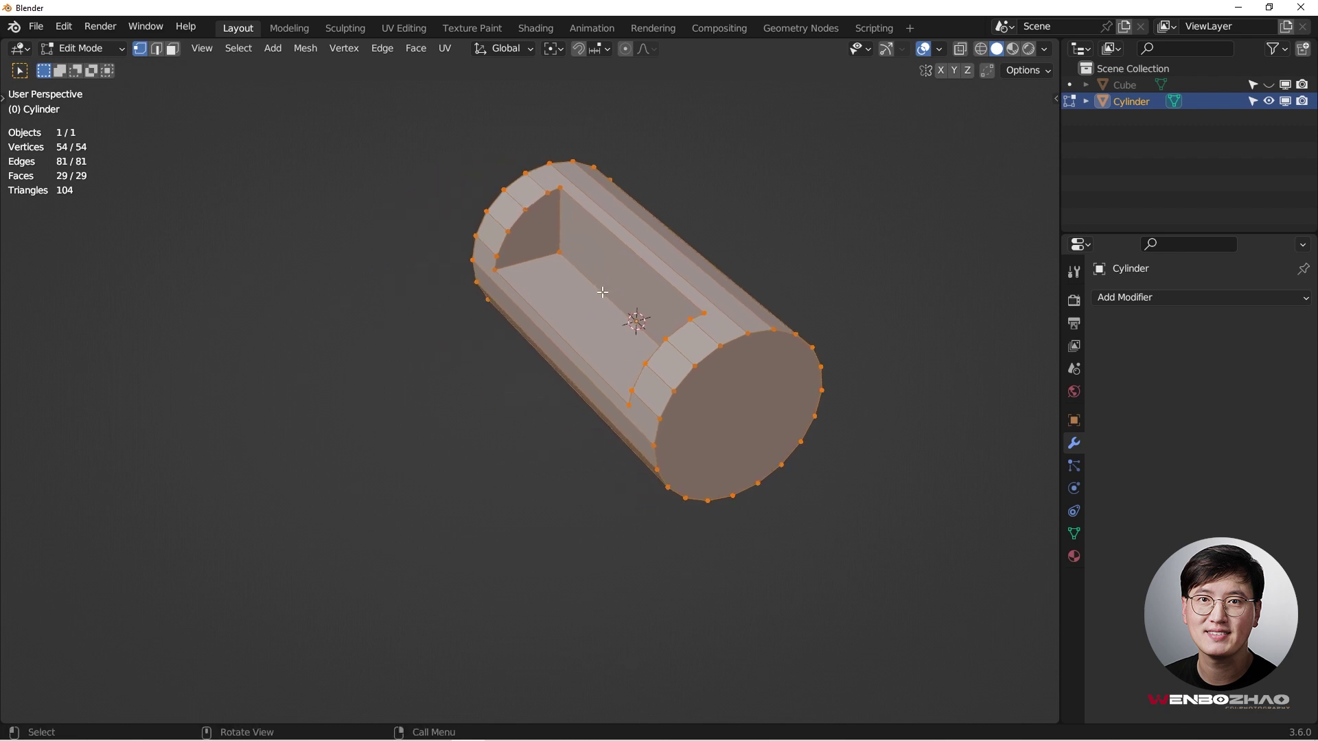
pyautogui.keyDown('shift'); pyautogui.moveTo(564, 304); pyautogui.dragTo(623, 292, button='middle'); pyautogui.keyUp('shift')
pyautogui.scroll(2, 499, 349)
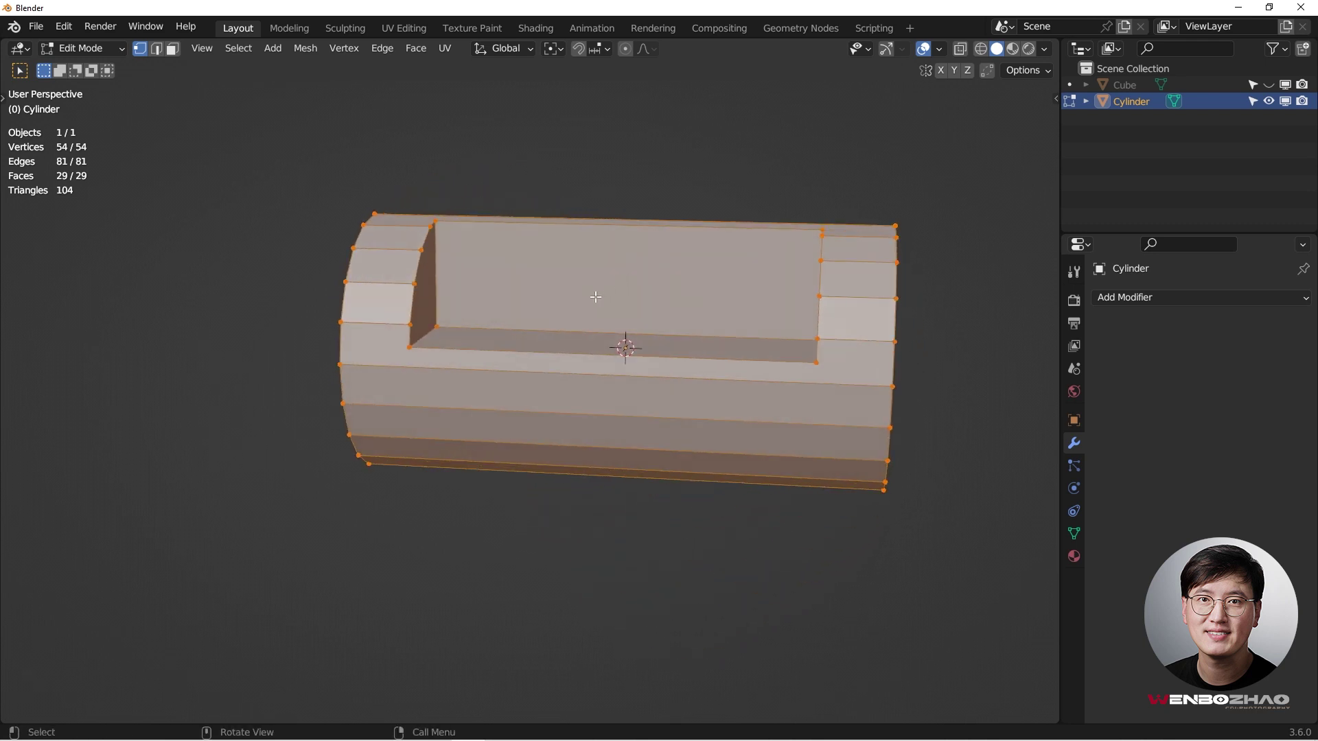
pyautogui.press('KP_1')
pyautogui.hotkey('ctrl', 'r')
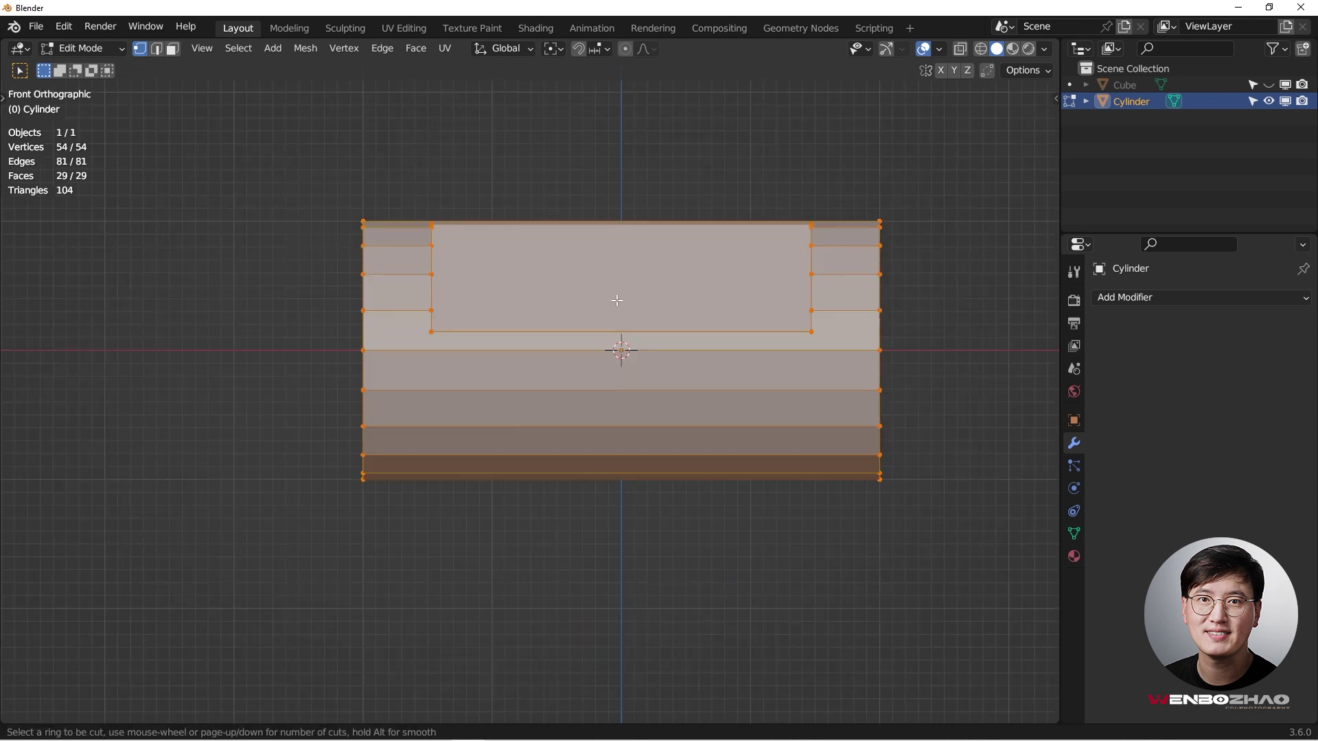
pyautogui.click(622, 357)
pyautogui.click(622, 354)
# Add one centred loop cut across the back wall and floor of the recess
pyautogui.moveTo(673, 359); pyautogui.dragTo(619, 273, button='middle')
pyautogui.hotkey('ctrl', 'r')
pyautogui.click(614, 273)
pyautogui.click(614, 273)
pyautogui.moveTo(601, 214); pyautogui.dragTo(589, 120, button='middle')
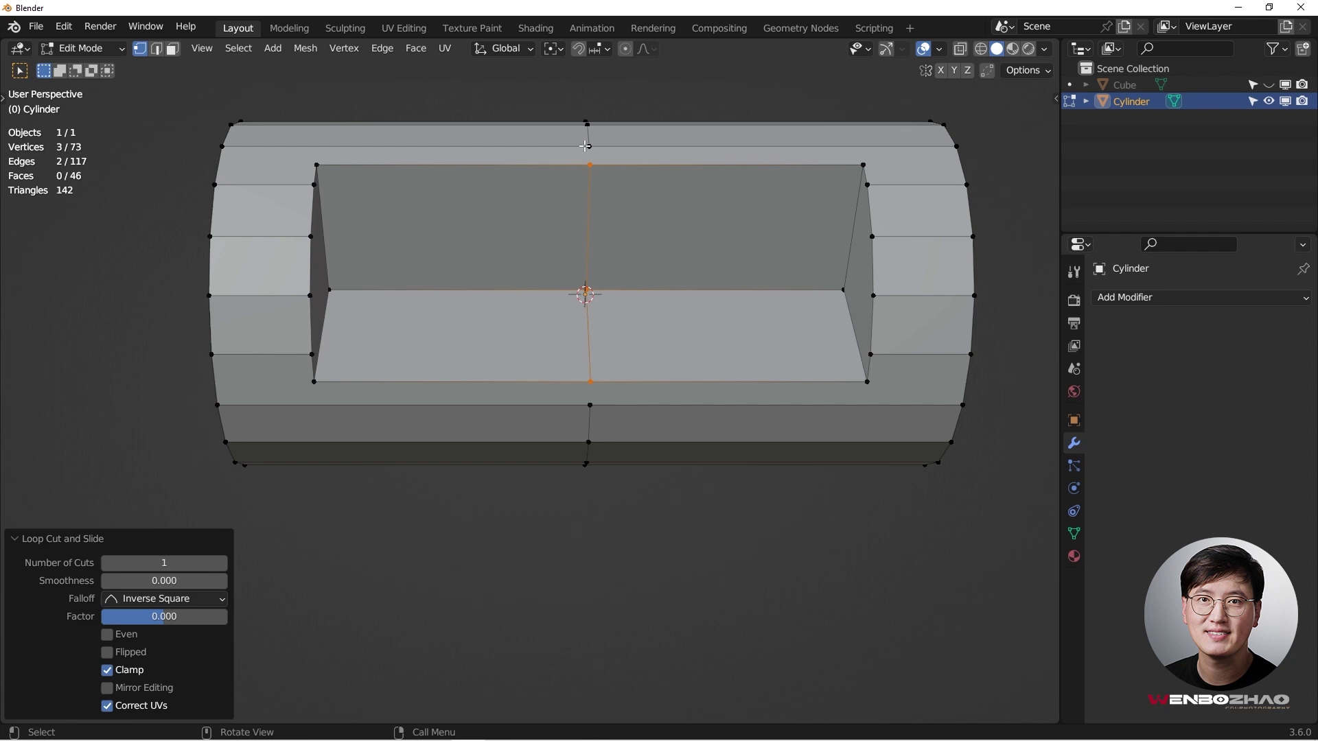
# Connect the recess's centre vertices to the cylinder's centre loop across the strips above and below the recess
pyautogui.click(585, 144)
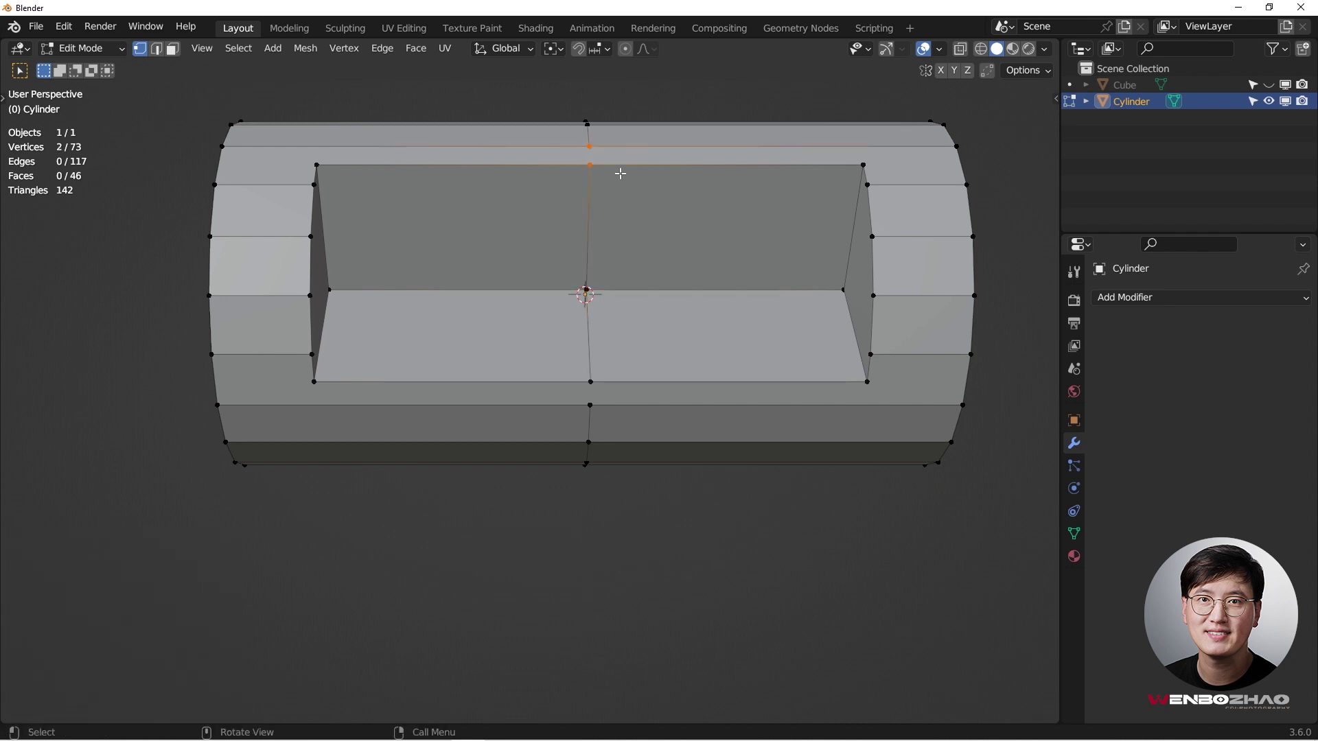
pyautogui.moveTo(578, 371); pyautogui.dragTo(616, 410)
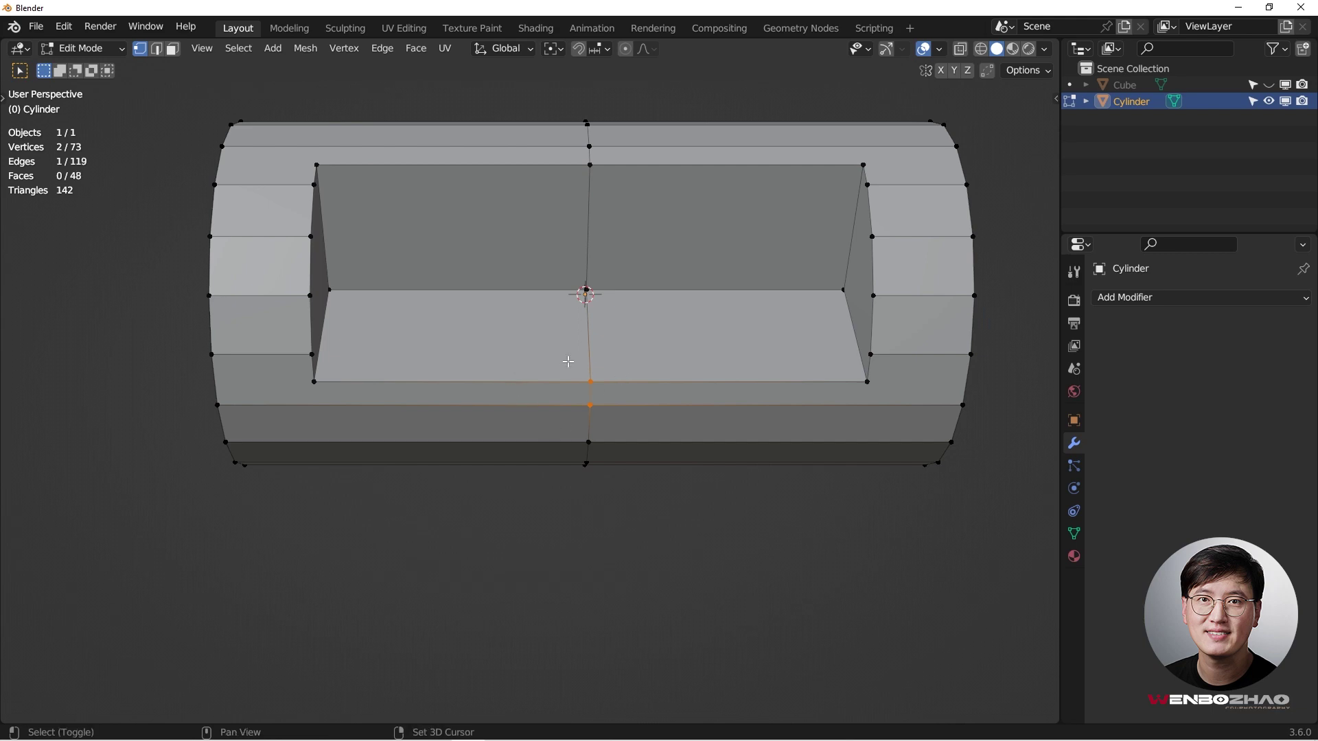
pyautogui.keyDown('shift'); pyautogui.moveTo(565, 361); pyautogui.dragTo(693, 309, button='middle'); pyautogui.keyUp('shift')
pyautogui.scroll(2, 515, 336)
pyautogui.moveTo(515, 335); pyautogui.dragTo(506, 265, button='middle')
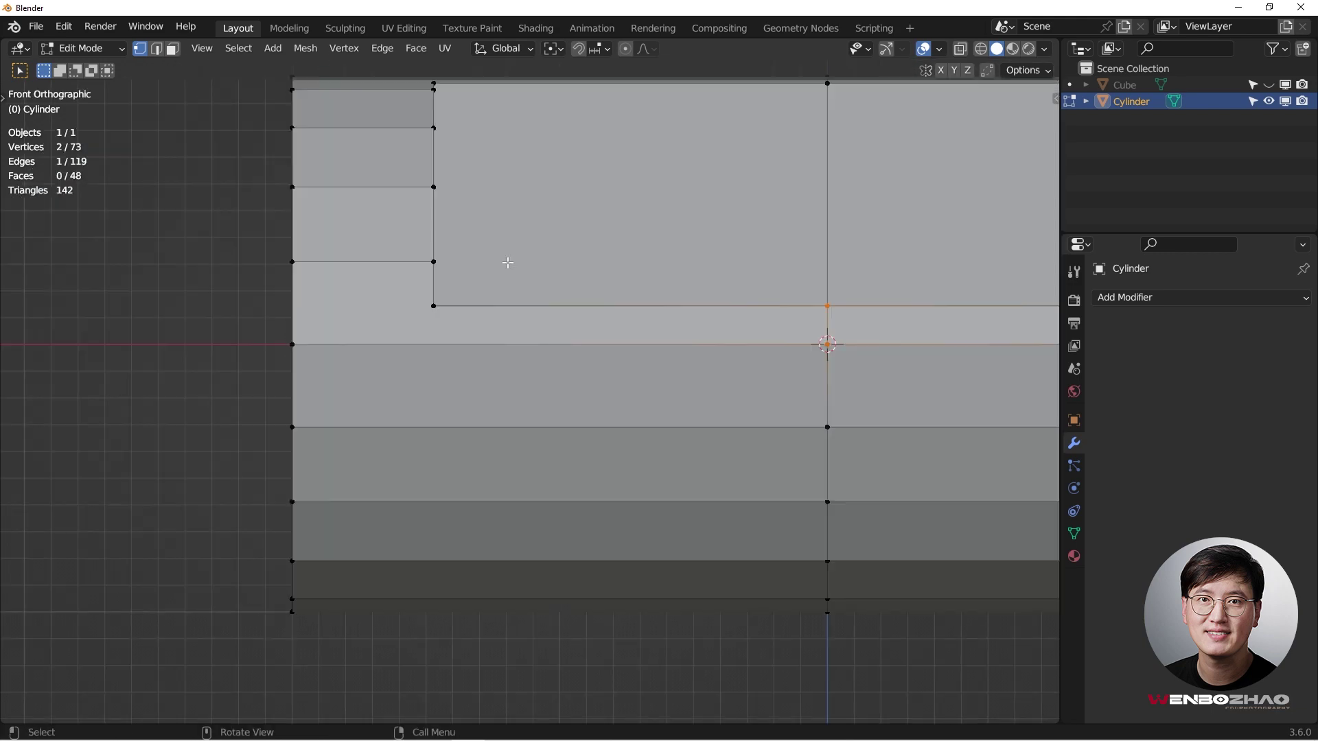
# Connect the front and back midline vertices of the cylinder's -X end cap with a horizontal edge
pyautogui.moveTo(613, 325); pyautogui.dragTo(233, 321, button='middle')
pyautogui.press('b')
pyautogui.moveTo(189, 316); pyautogui.dragTo(195, 325)
pyautogui.keyDown('shift'); pyautogui.moveTo(562, 309); pyautogui.dragTo(591, 322); pyautogui.keyUp('shift')
pyautogui.press('j')
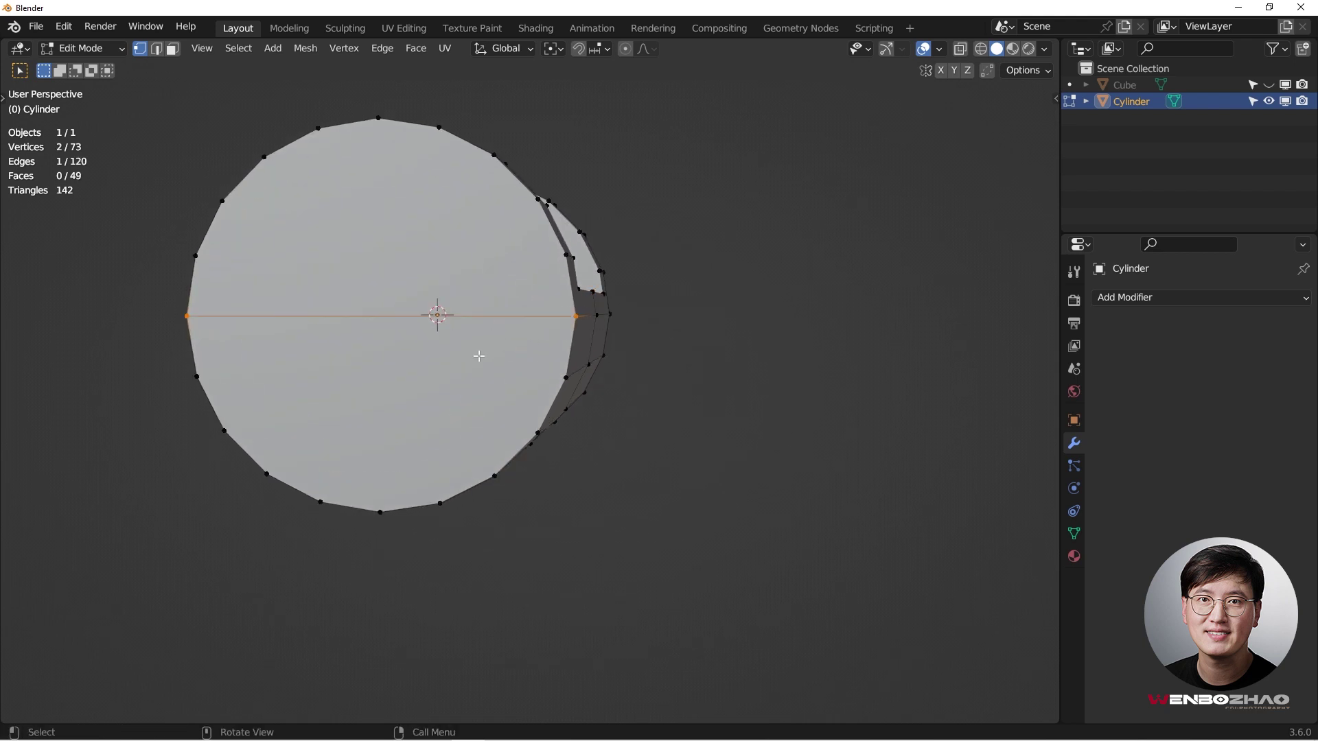
# Connect the highest and lowest vertices of the same end cap with a vertical edge crossing the horizontal one
pyautogui.keyDown('shift'); pyautogui.moveTo(481, 355); pyautogui.dragTo(641, 365, button='middle'); pyautogui.keyUp('shift')
pyautogui.moveTo(525, 127); pyautogui.dragTo(534, 143)
pyautogui.keyDown('shift'); pyautogui.click(533, 528); pyautogui.keyUp('shift')
pyautogui.press('j')
pyautogui.moveTo(614, 373); pyautogui.dragTo(564, 383, button='middle')
pyautogui.click(602, 332)
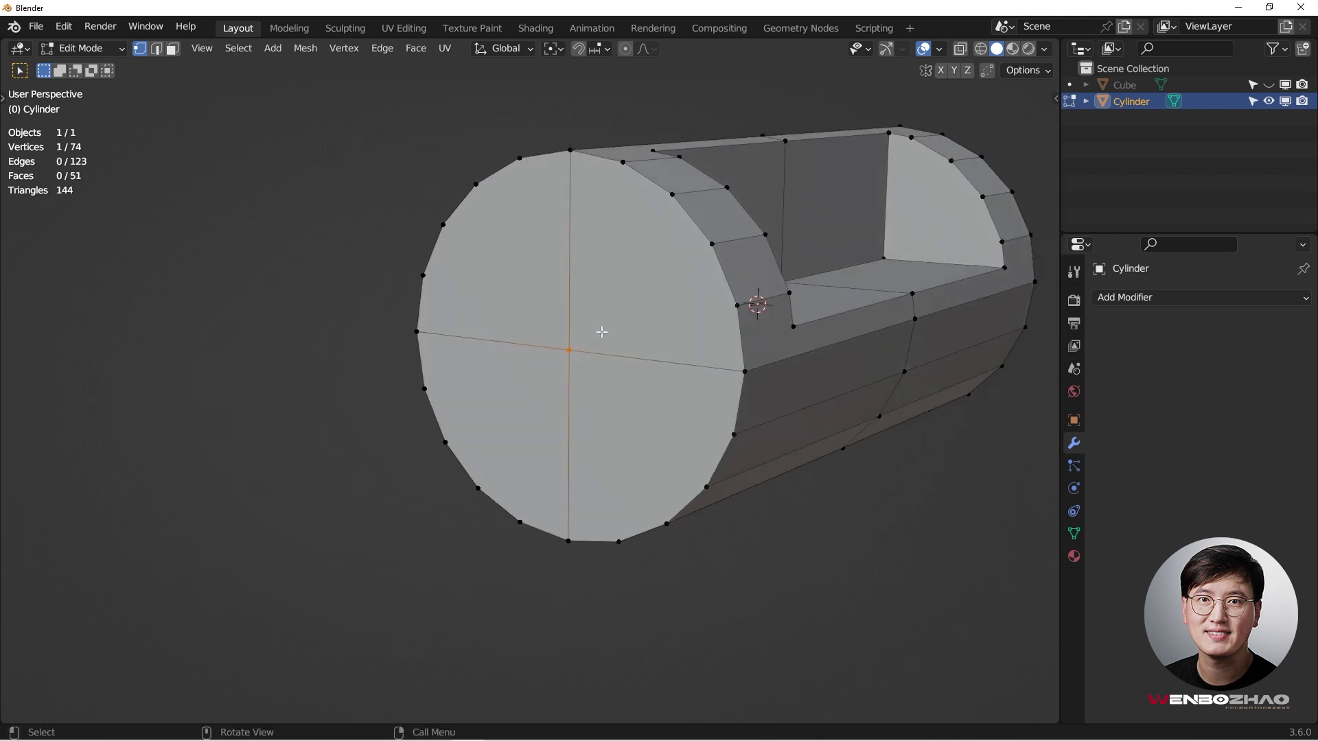
# With X-ray on in the front view, delete all vertices on the +X side of the cylinder's centre loop
pyautogui.scroll(3, 591, 348)
pyautogui.moveTo(555, 370); pyautogui.dragTo(416, 355, button='middle')
pyautogui.scroll(-4, 576, 343)
pyautogui.scroll(-2, 414, 356)
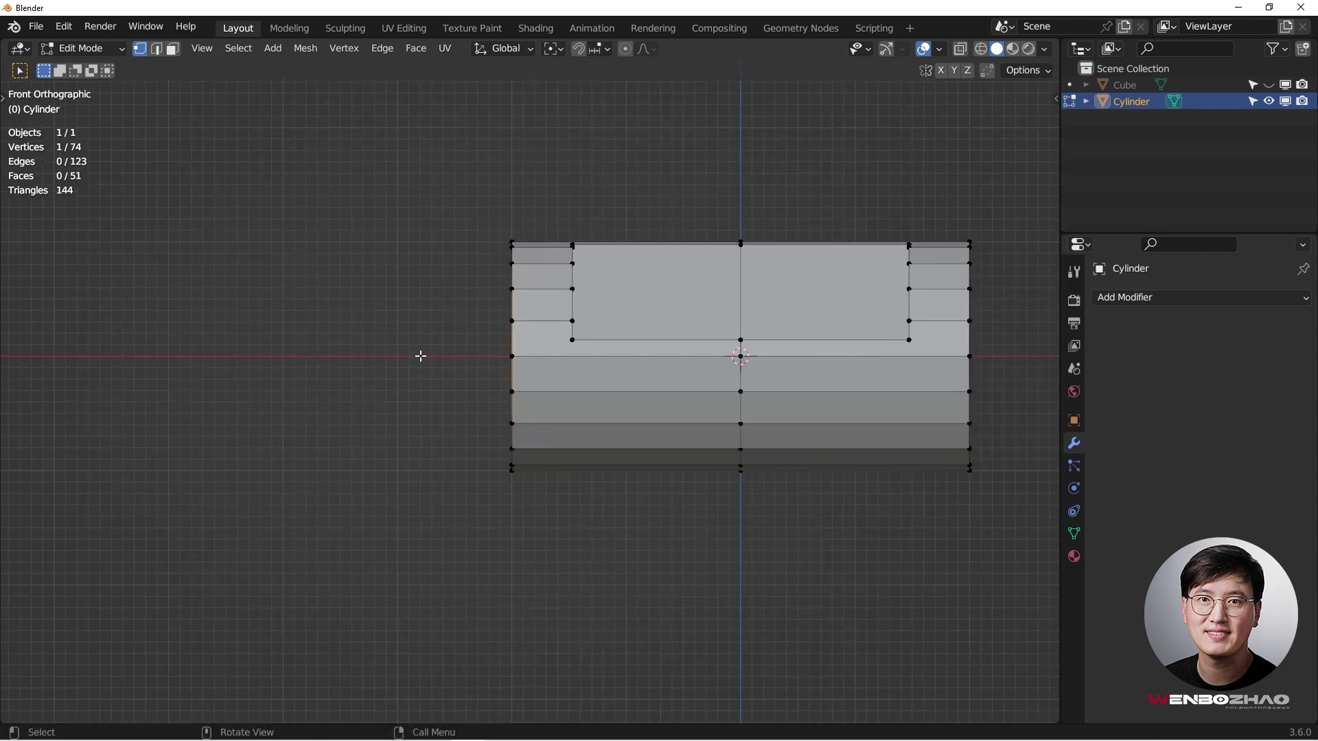
pyautogui.keyDown('shift'); pyautogui.moveTo(577, 360); pyautogui.dragTo(536, 360, button='middle'); pyautogui.keyUp('shift')
pyautogui.scroll(2, 536, 360)
pyautogui.keyDown('ctrl'); pyautogui.hscroll(4, 416, 354); pyautogui.keyUp('ctrl')
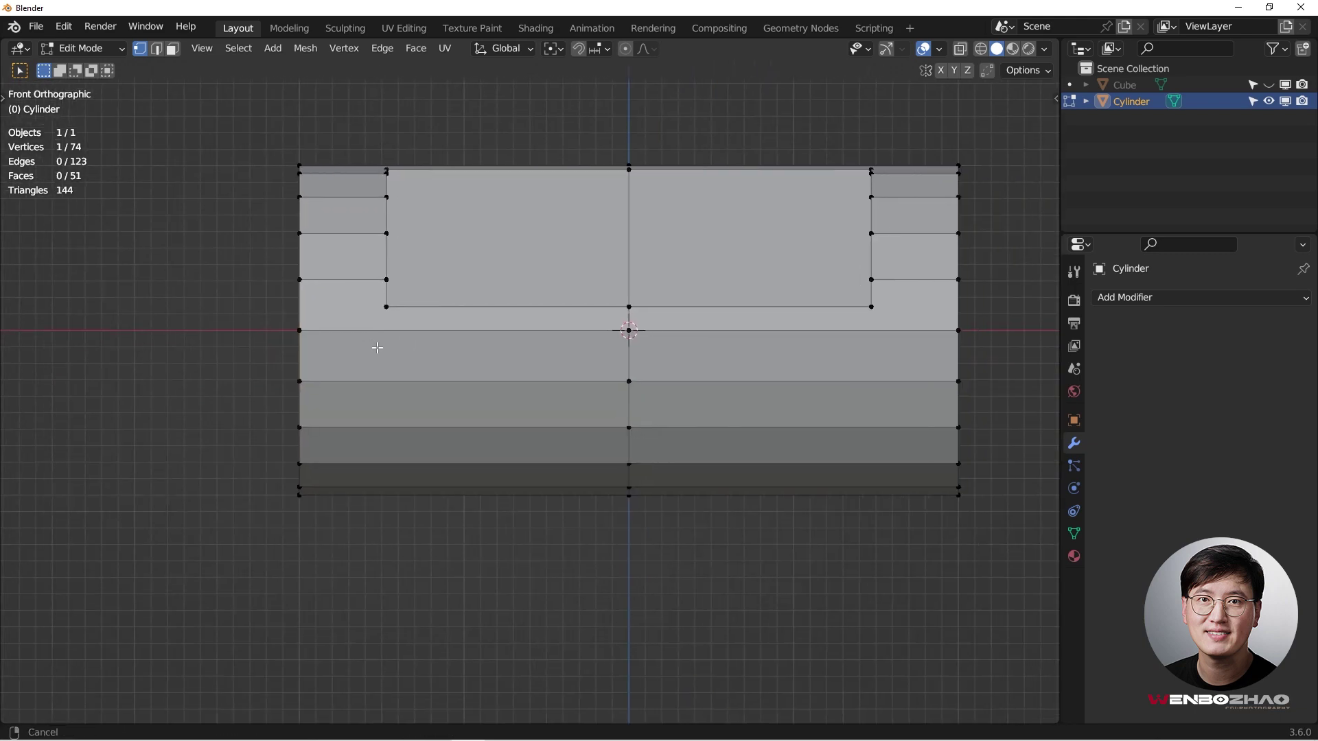
pyautogui.scroll(-2, 608, 294)
pyautogui.hotkey('alt', 'z')
pyautogui.moveTo(608, 154); pyautogui.dragTo(891, 482)
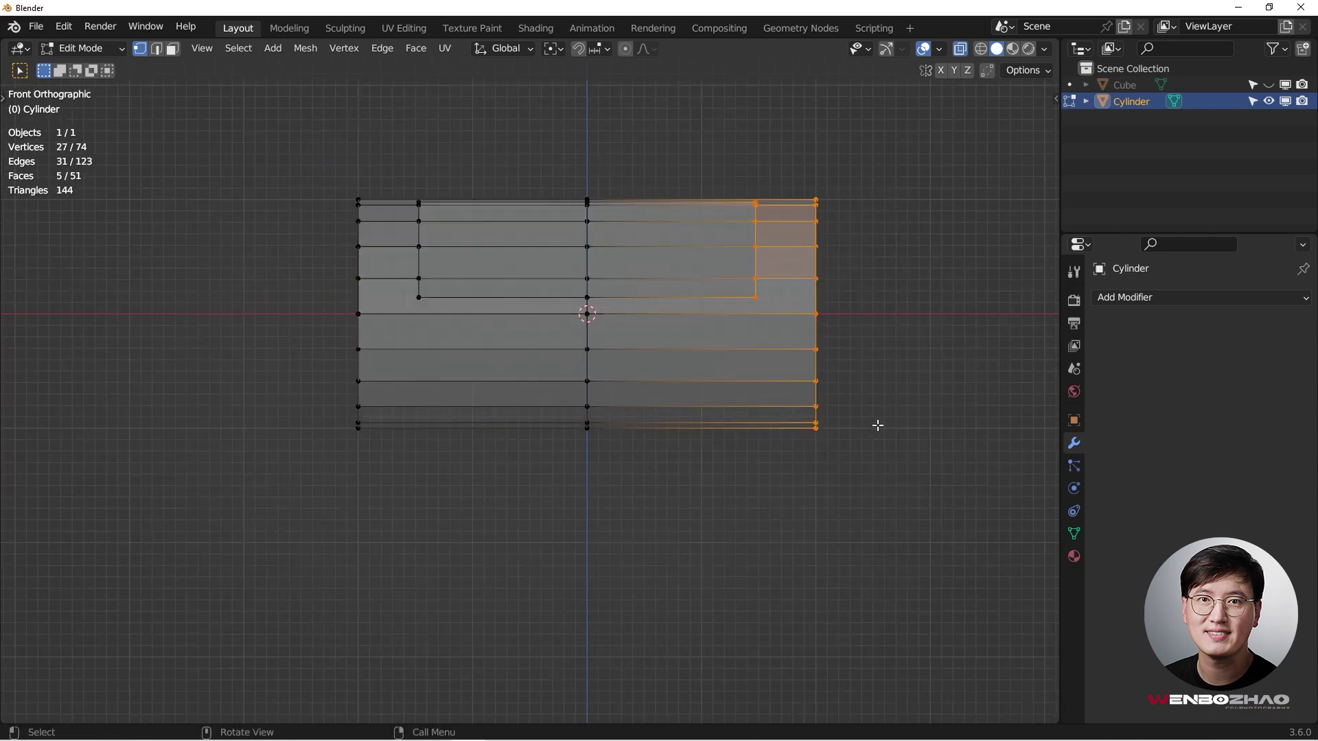
pyautogui.press('x')
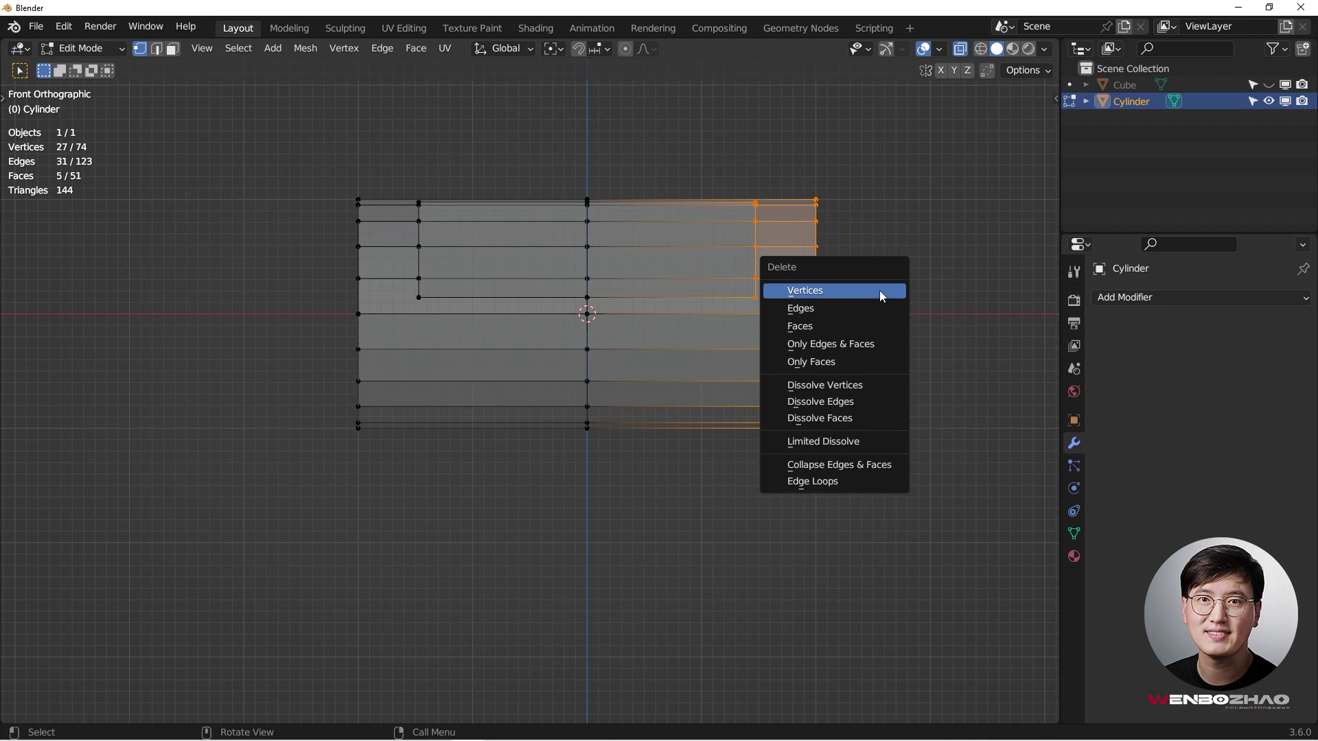
pyautogui.click(882, 295)
# Delete all vertices below the horizontal midline of the remaining half cylinder
pyautogui.moveTo(317, 316); pyautogui.dragTo(686, 497)
pyautogui.press('x')
pyautogui.click(666, 299)
# Delete the vertices of the rear half behind the vertical centre edge, keeping only the front quarter with the recess
pyautogui.moveTo(391, 400); pyautogui.dragTo(600, 451, button='middle')
pyautogui.moveTo(209, 122); pyautogui.dragTo(364, 379)
pyautogui.press('x')
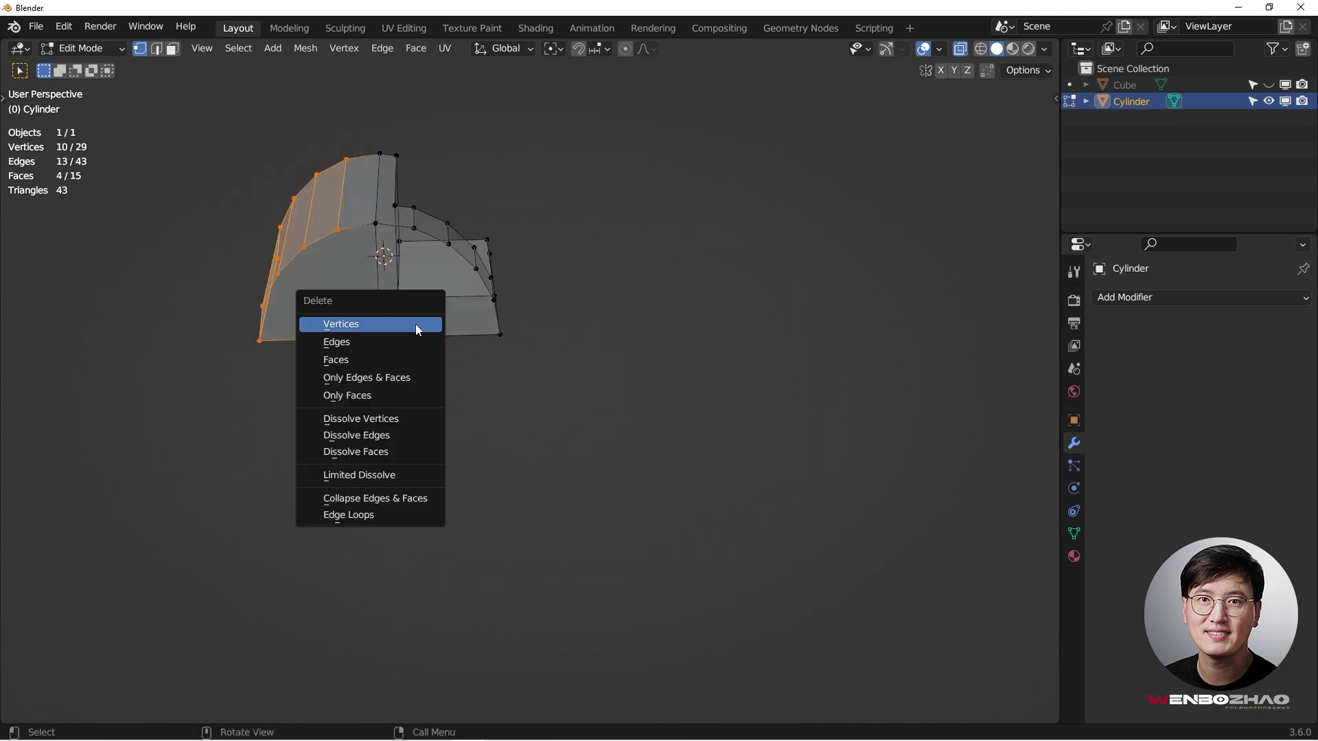
pyautogui.click(416, 324)
pyautogui.moveTo(473, 329); pyautogui.dragTo(351, 273, button='middle')
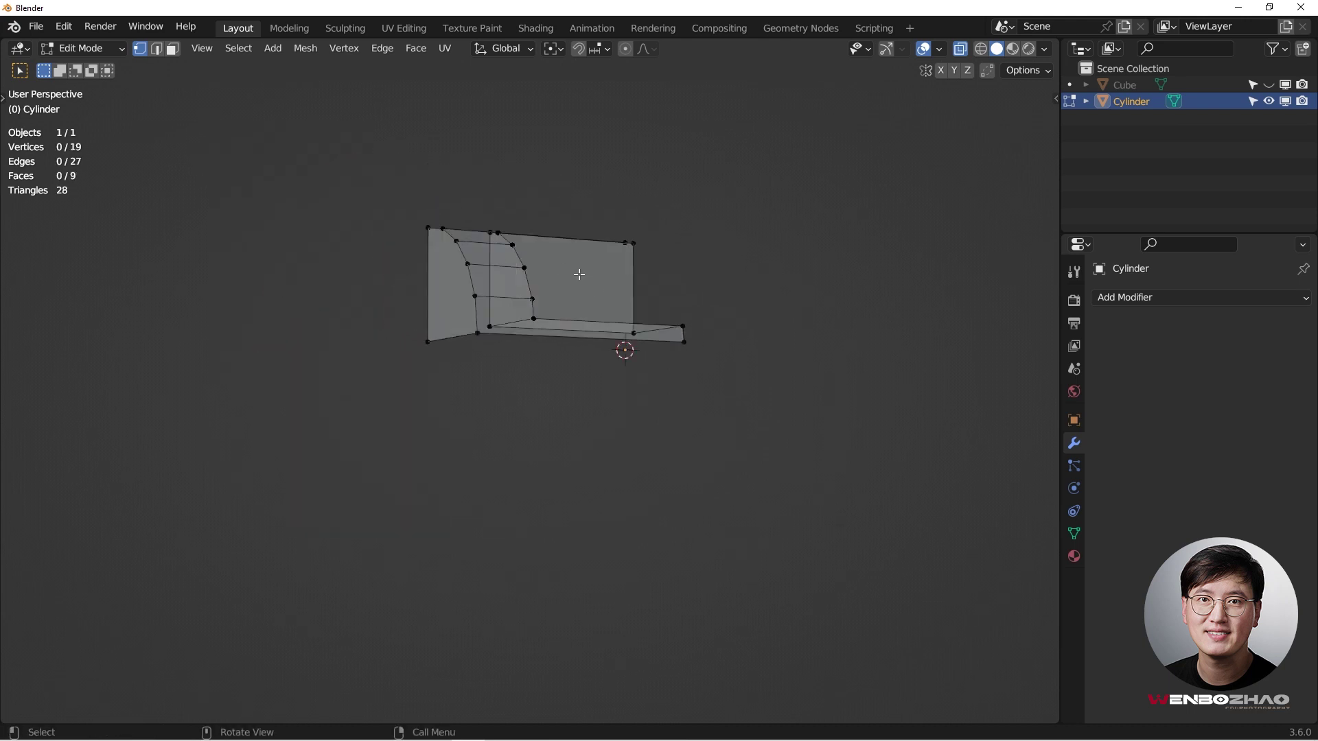
pyautogui.press('KP_1')
pyautogui.keyDown('shift'); pyautogui.moveTo(543, 364); pyautogui.dragTo(448, 434, button='middle'); pyautogui.keyUp('shift')
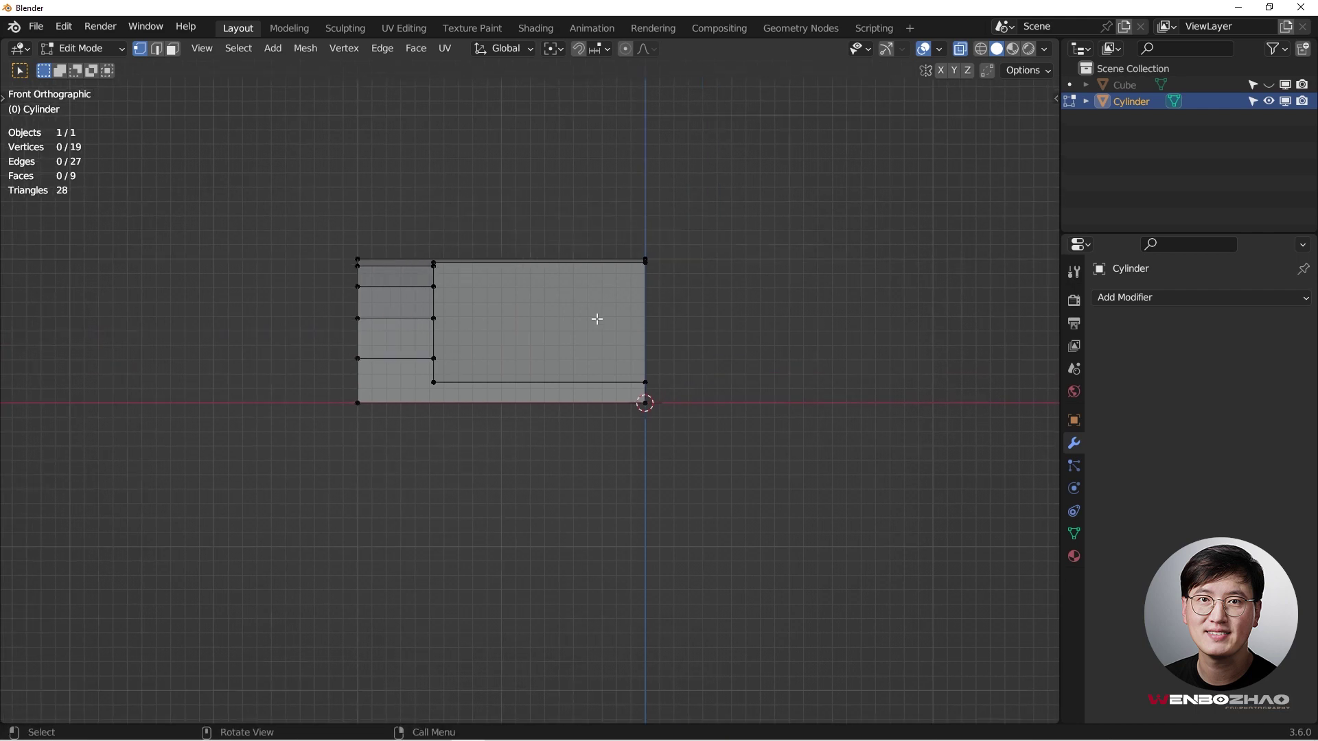
# Add a Mirror modifier to the remaining cylinder section and mirror it across the X, Y and Z axes
pyautogui.click(1183, 306)
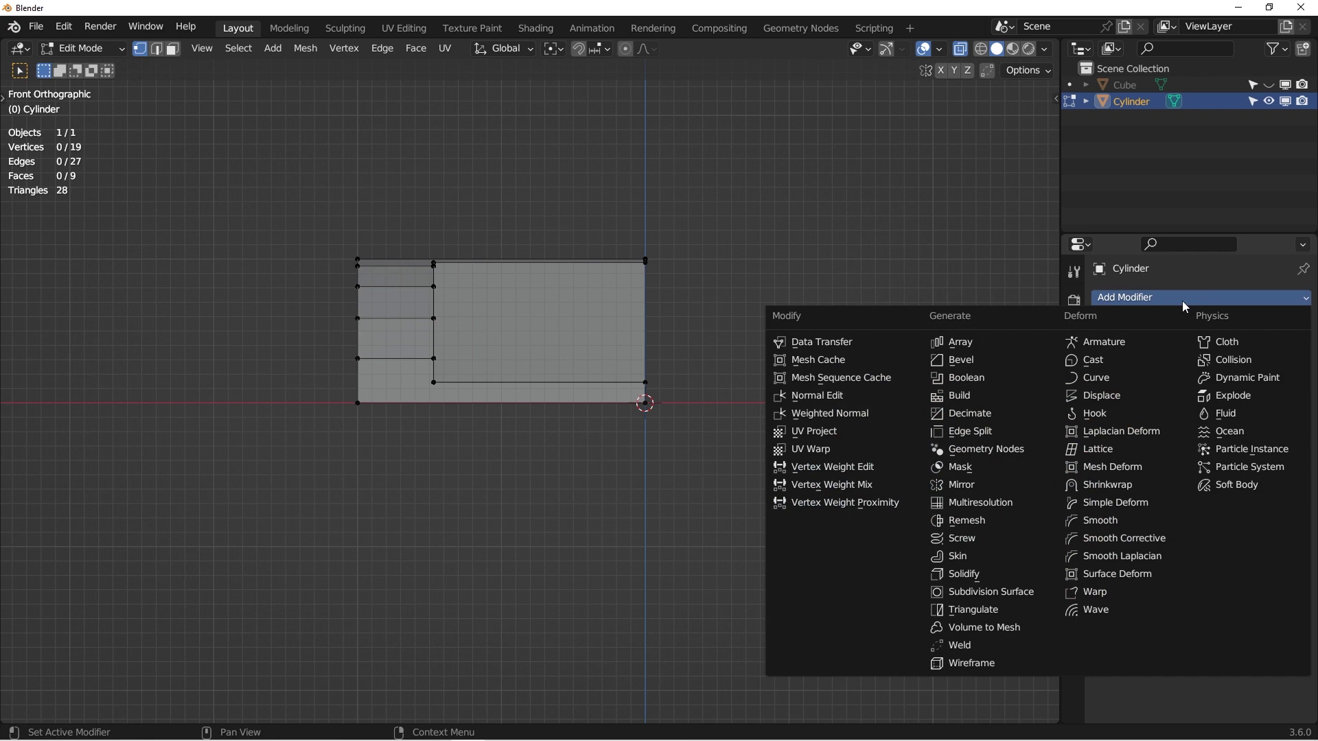
pyautogui.click(1182, 299)
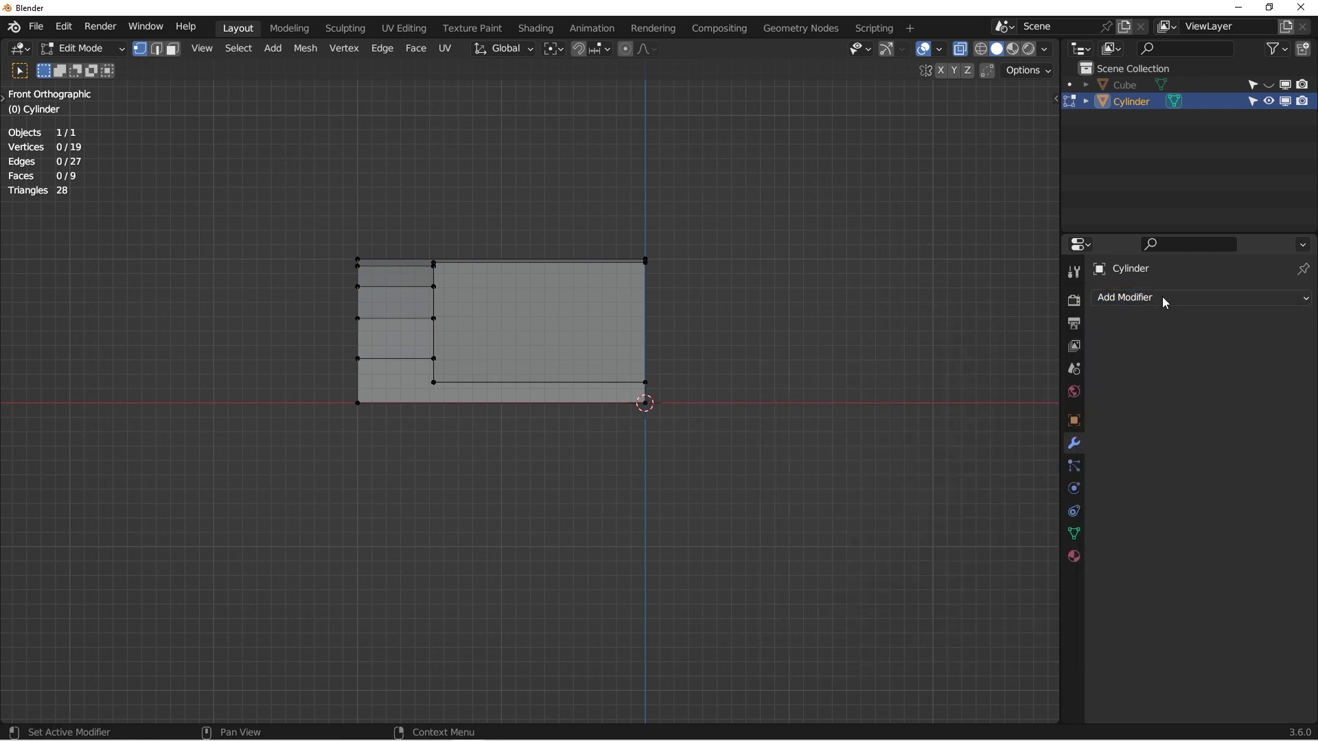
pyautogui.click(1163, 297)
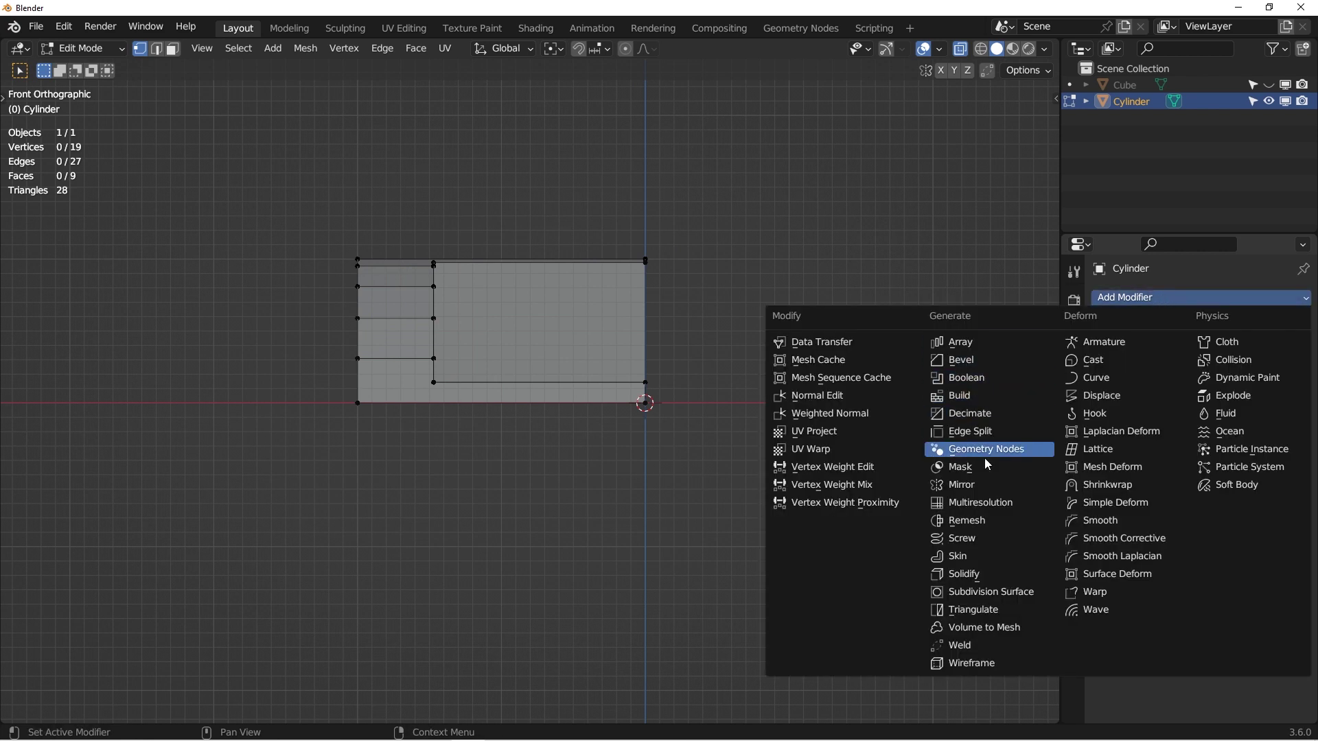
pyautogui.click(980, 485)
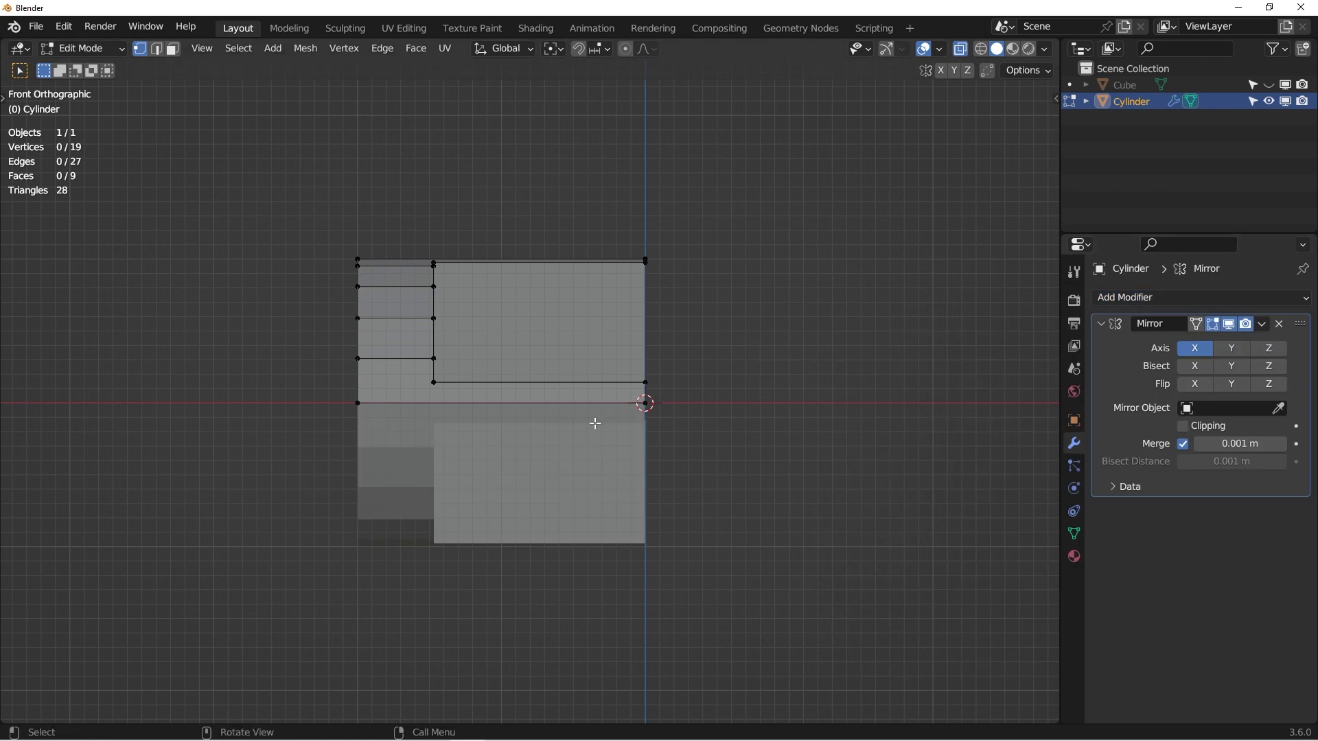
pyautogui.moveTo(855, 403); pyautogui.dragTo(866, 438, button='middle')
pyautogui.click(1232, 349)
pyautogui.click(1269, 348)
pyautogui.press('KP_1')
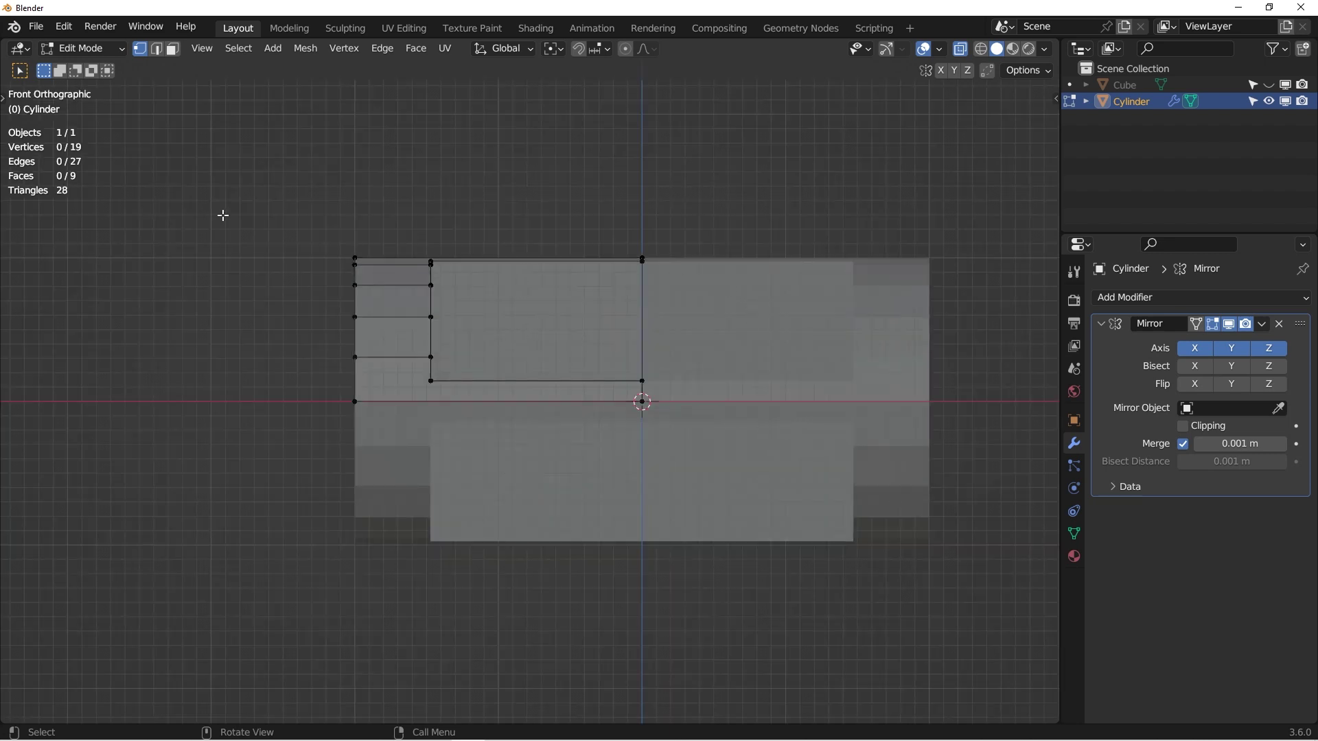
# Enable Clipping on the Mirror modifier and apply the modifier in Object Mode
pyautogui.moveTo(561, 329); pyautogui.dragTo(542, 429, button='middle')
pyautogui.press('KP_1')
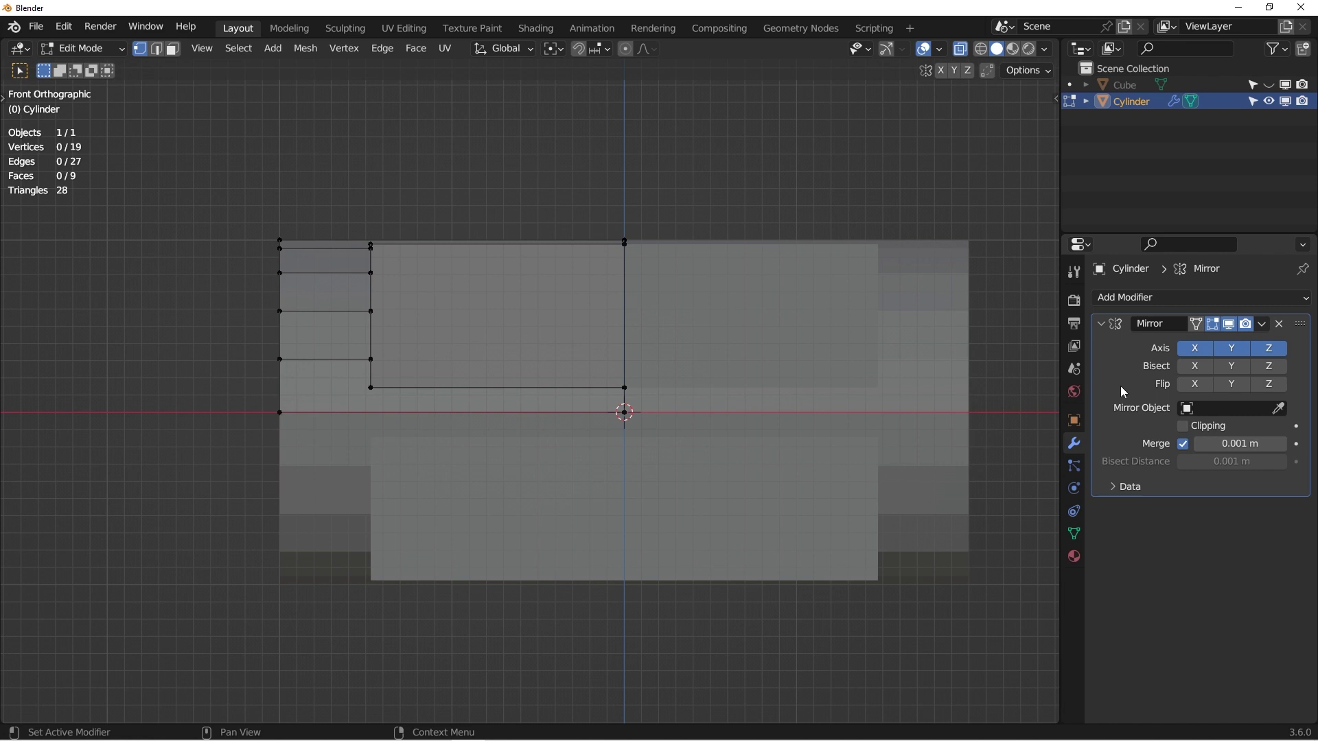
pyautogui.click(1184, 426)
pyautogui.click(1261, 324)
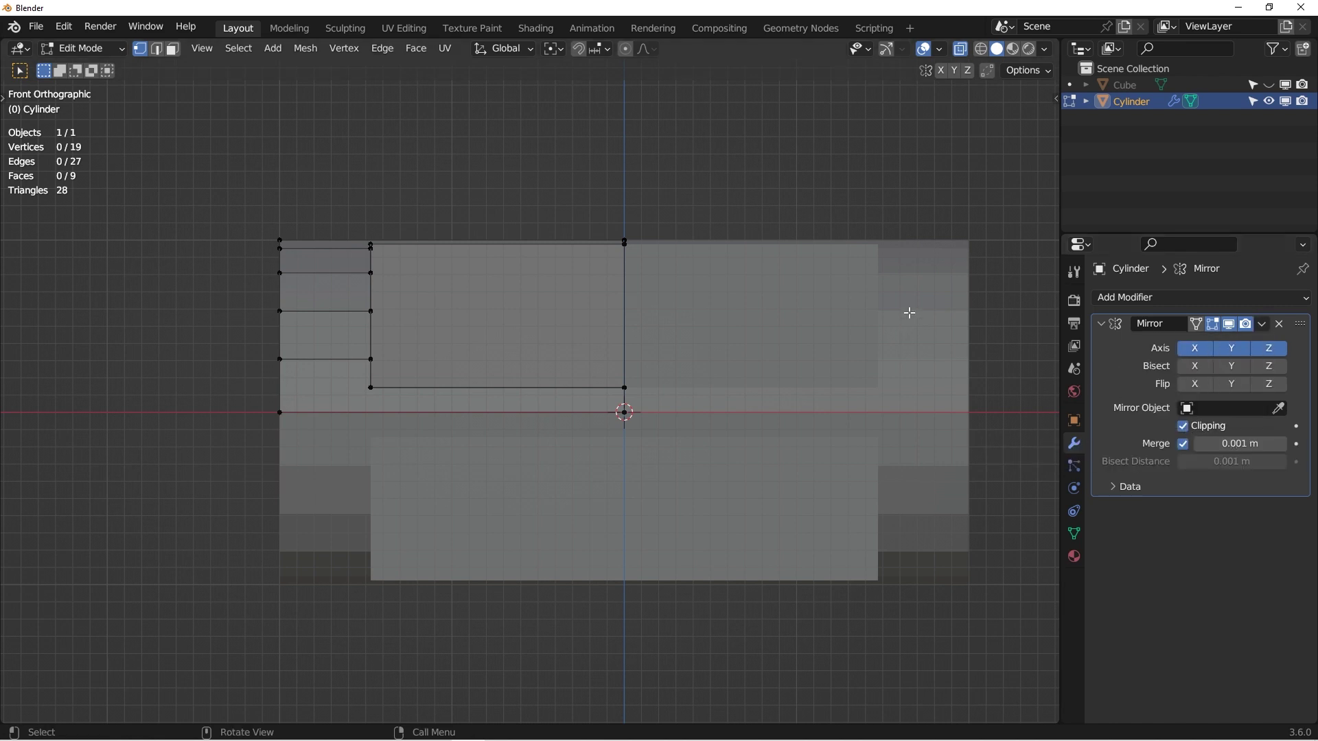
pyautogui.press('Tab')
pyautogui.moveTo(824, 381); pyautogui.dragTo(763, 416, button='middle')
pyautogui.scroll(1, 763, 416)
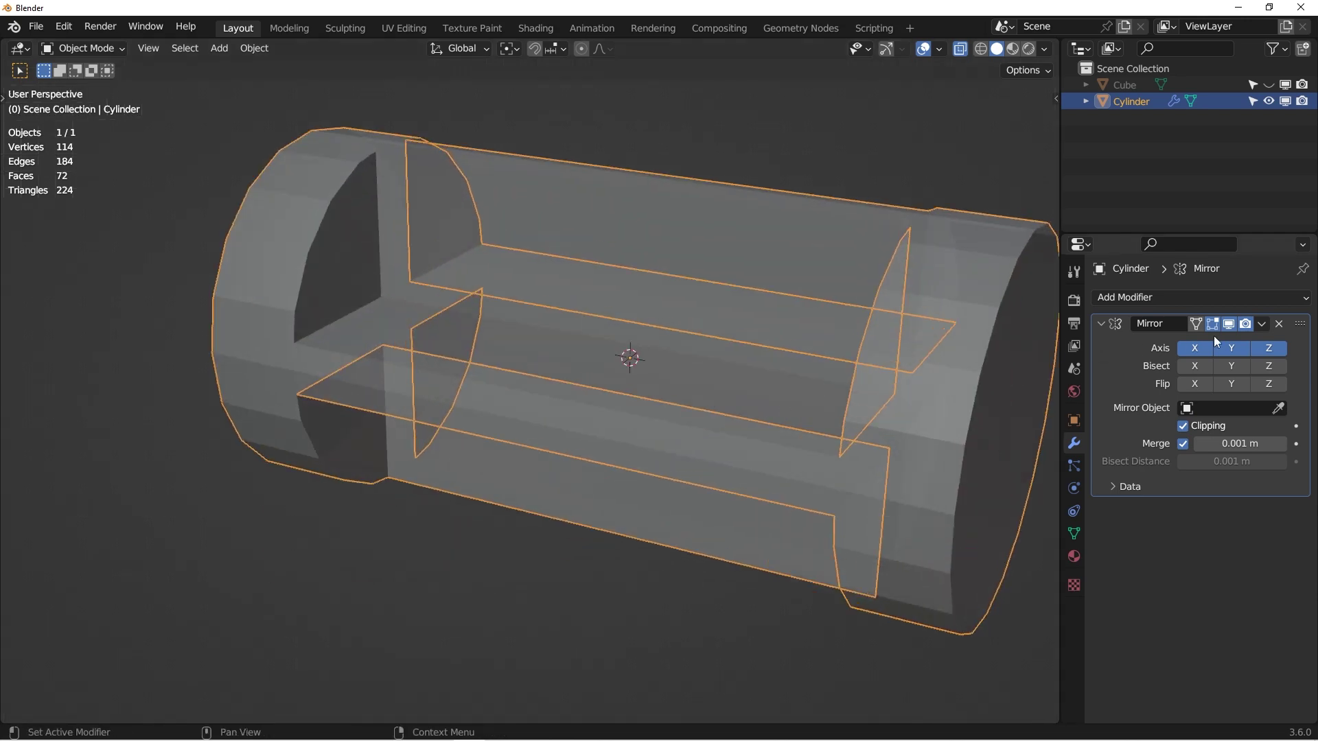
pyautogui.click(1262, 329)
pyautogui.click(1211, 339)
# Return to Edit Mode on the mirrored cylinder and turn X-ray off
pyautogui.press('Tab')
pyautogui.moveTo(772, 321)
pyautogui.mouseDown(button='middle')
pyautogui.moveTo(832, 324)
pyautogui.moveTo(770, 324)
pyautogui.mouseUp(button='middle')
pyautogui.hotkey('alt', 'z')
pyautogui.moveTo(682, 309); pyautogui.dragTo(672, 322, button='middle')
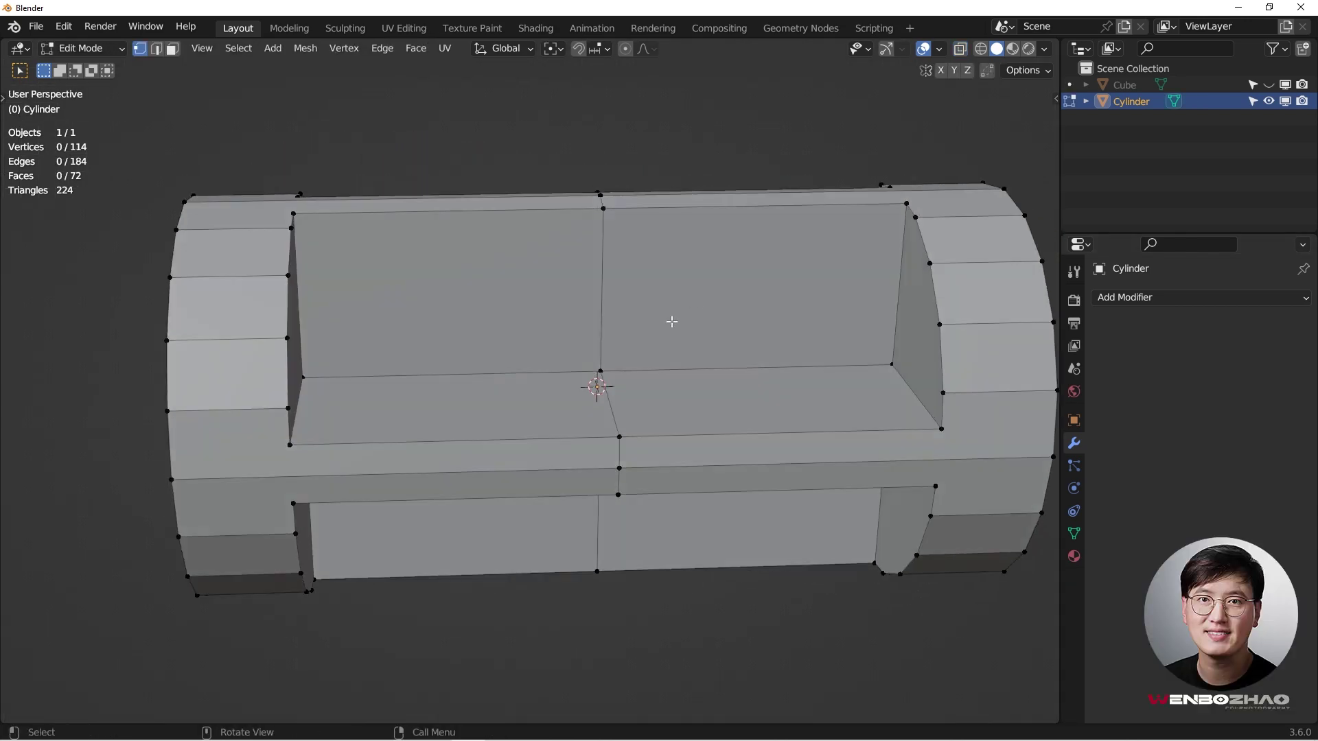
# Examine the recess corners and the surrounding faces of the mirrored cylinder for missing supporting edges
pyautogui.moveTo(557, 333); pyautogui.dragTo(610, 313, button='middle')
pyautogui.scroll(-2, 611, 313)
pyautogui.moveTo(653, 365); pyautogui.dragTo(546, 269, button='middle')
pyautogui.scroll(-2, 732, 323)
pyautogui.moveTo(422, 296); pyautogui.dragTo(506, 254, button='middle')
pyautogui.scroll(2, 547, 293)
pyautogui.scroll(3, 541, 227)
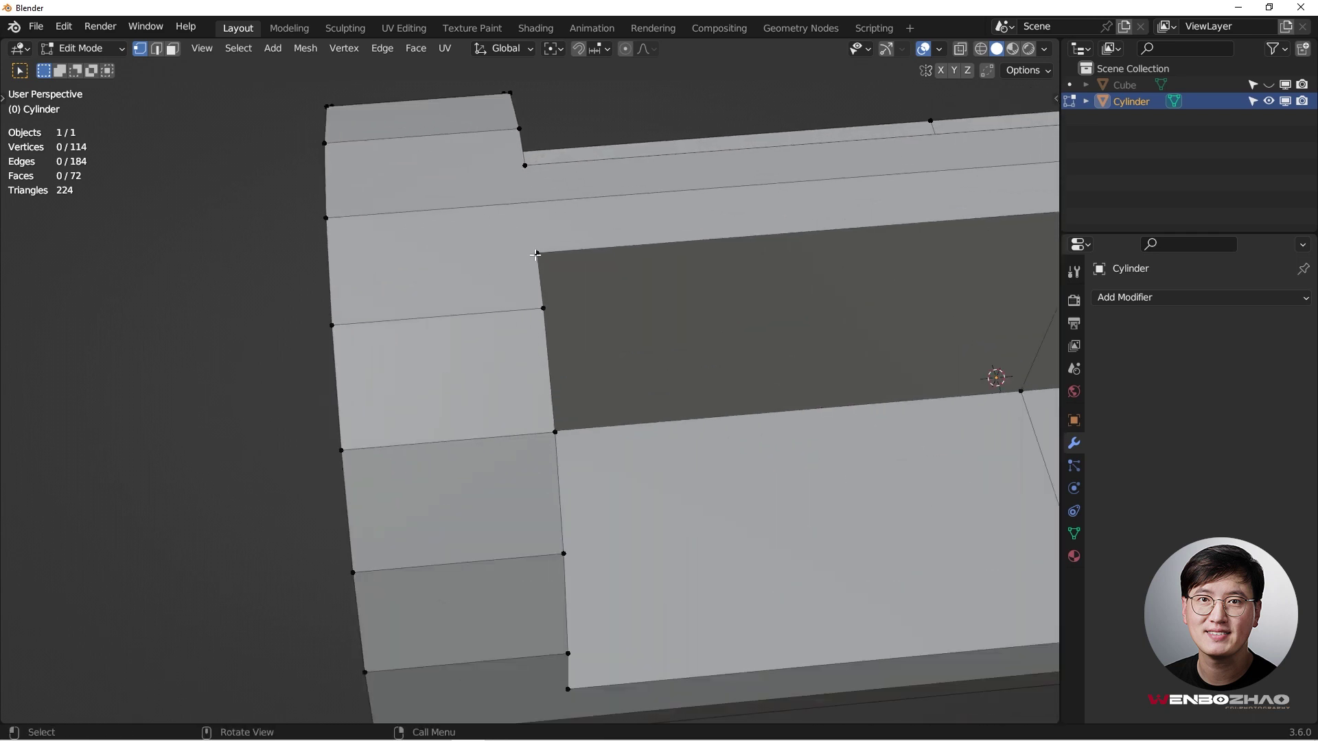
pyautogui.scroll(2, 536, 255)
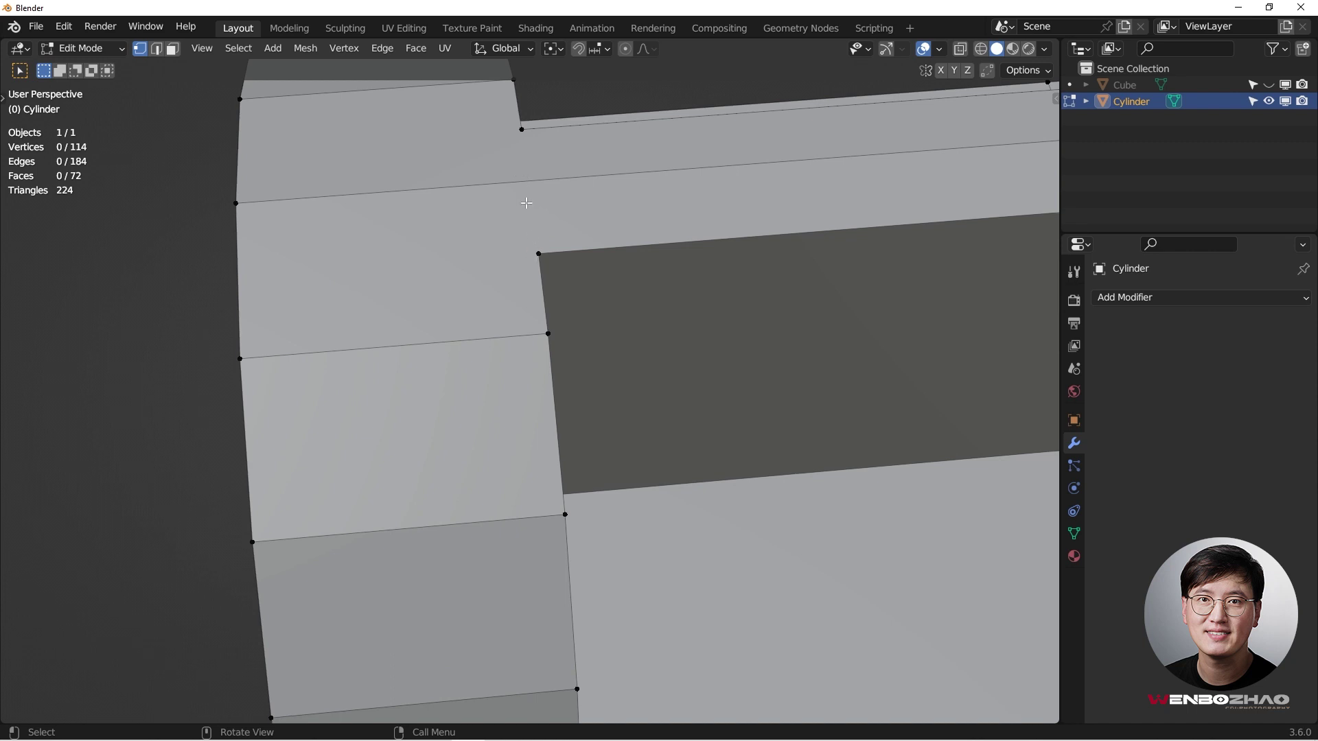
pyautogui.scroll(-4, 546, 252)
pyautogui.scroll(1, 539, 256)
pyautogui.moveTo(539, 257); pyautogui.dragTo(496, 240, button='middle')
pyautogui.scroll(2, 546, 270)
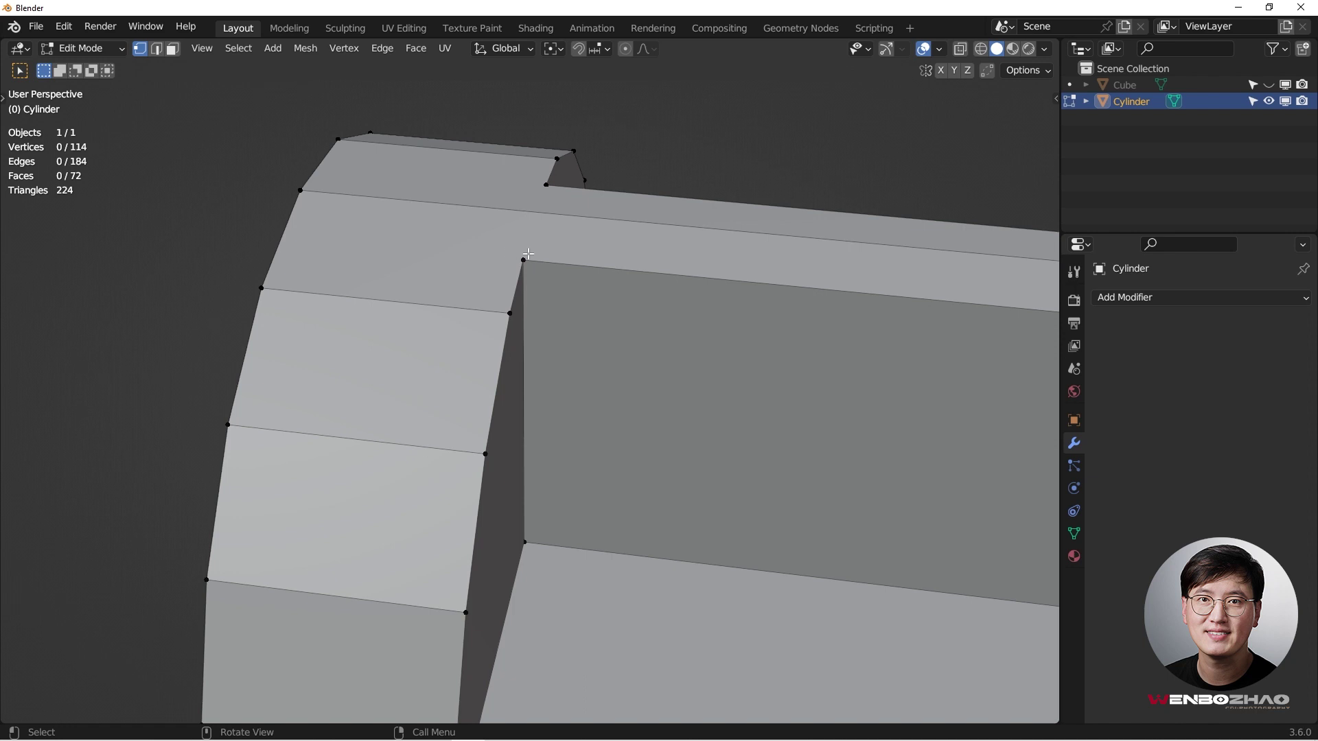
pyautogui.scroll(-3, 524, 265)
pyautogui.moveTo(541, 291); pyautogui.dragTo(534, 260, button='middle')
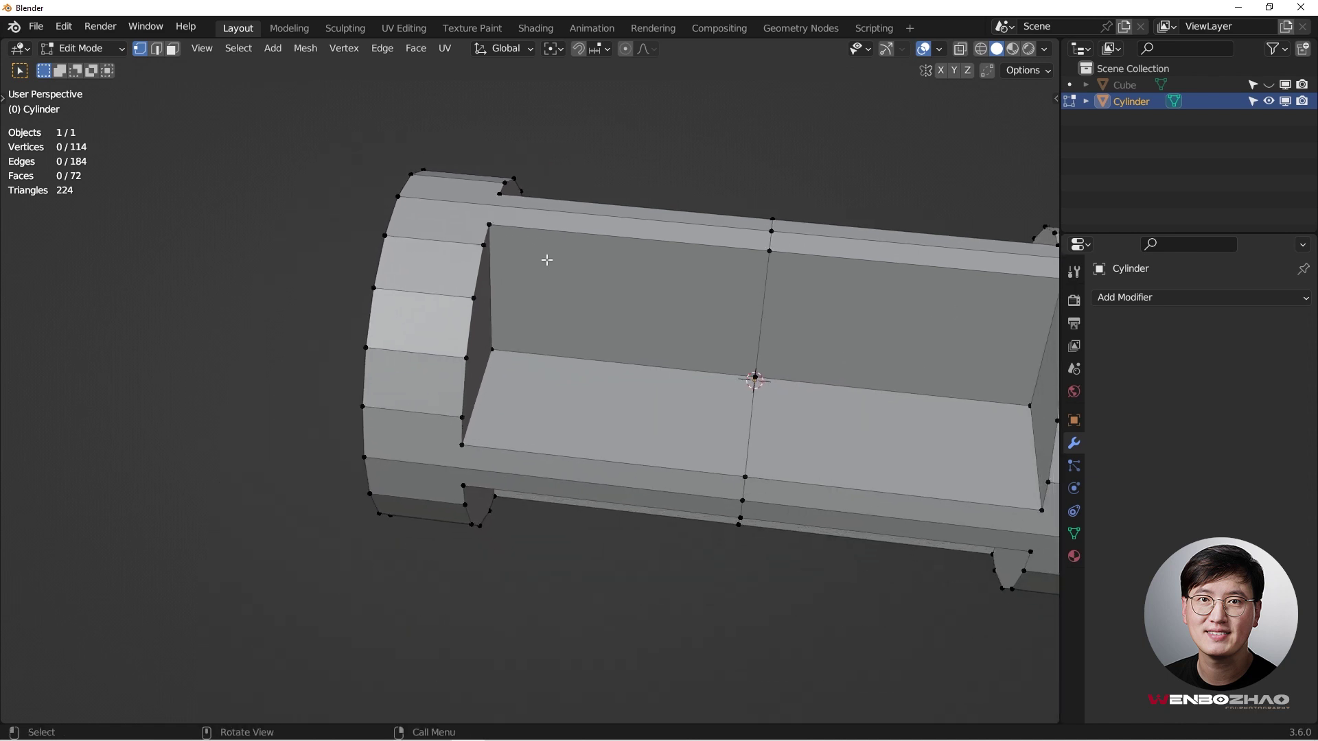
pyautogui.moveTo(529, 304)
pyautogui.mouseDown(button='middle')
pyautogui.moveTo(579, 241)
pyautogui.moveTo(565, 229)
pyautogui.moveTo(521, 236)
pyautogui.moveTo(512, 261)
pyautogui.moveTo(525, 259)
pyautogui.moveTo(534, 291)
pyautogui.mouseUp(button='middle')
pyautogui.scroll(-4, 521, 238)
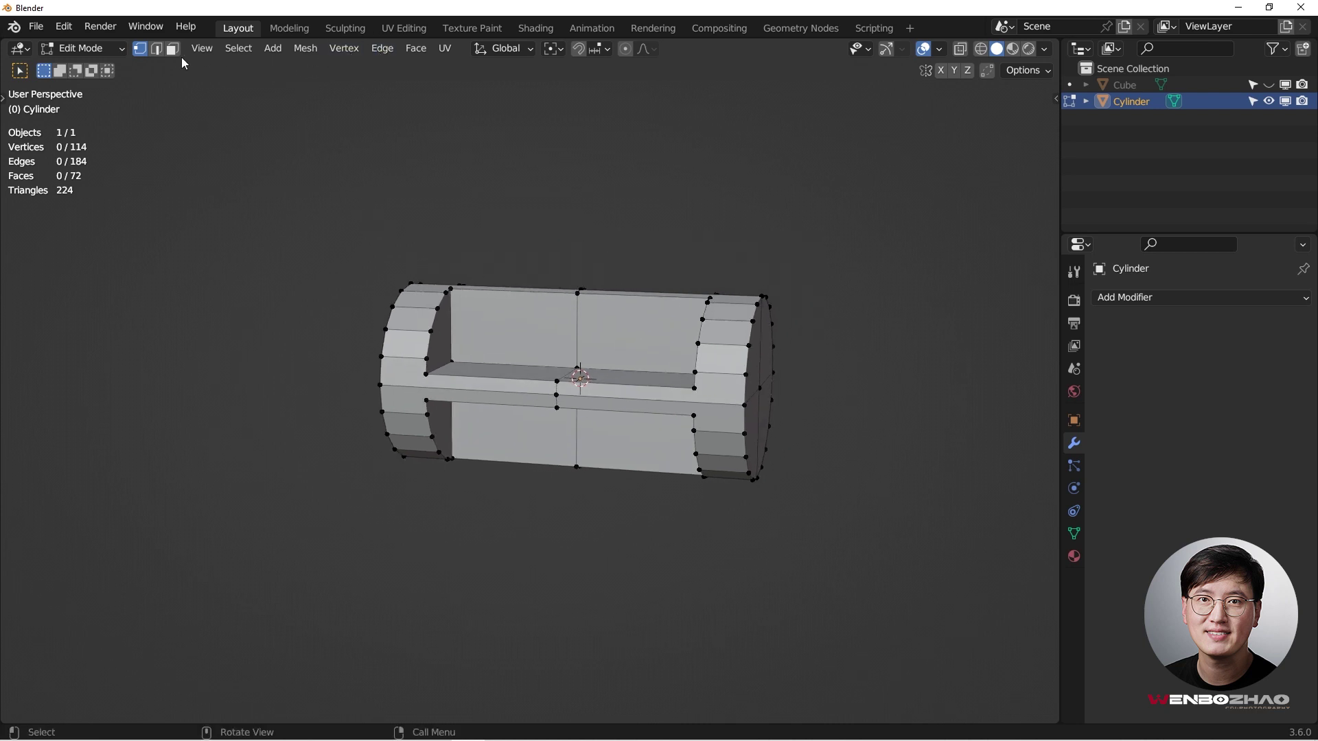
# Switch to edge selection and select all sharp edges of the cylinder
pyautogui.click(157, 49)
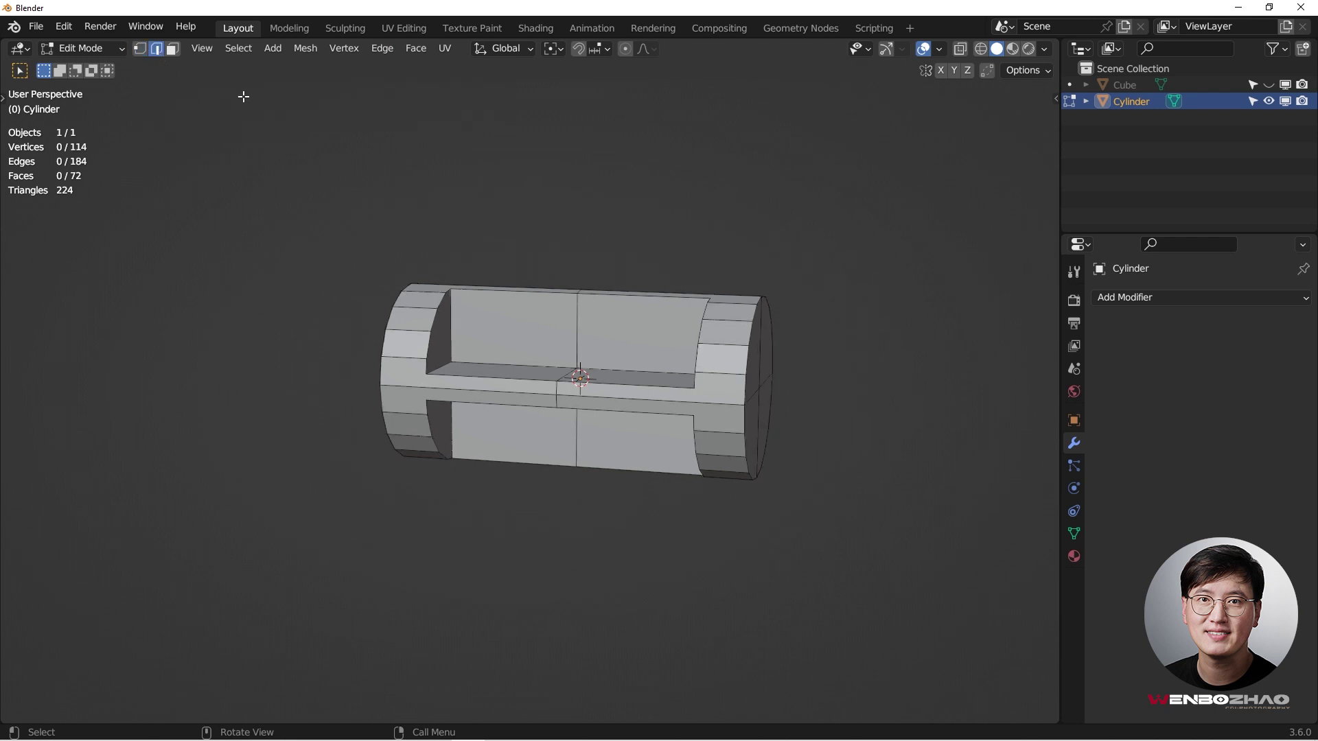
pyautogui.click(240, 48)
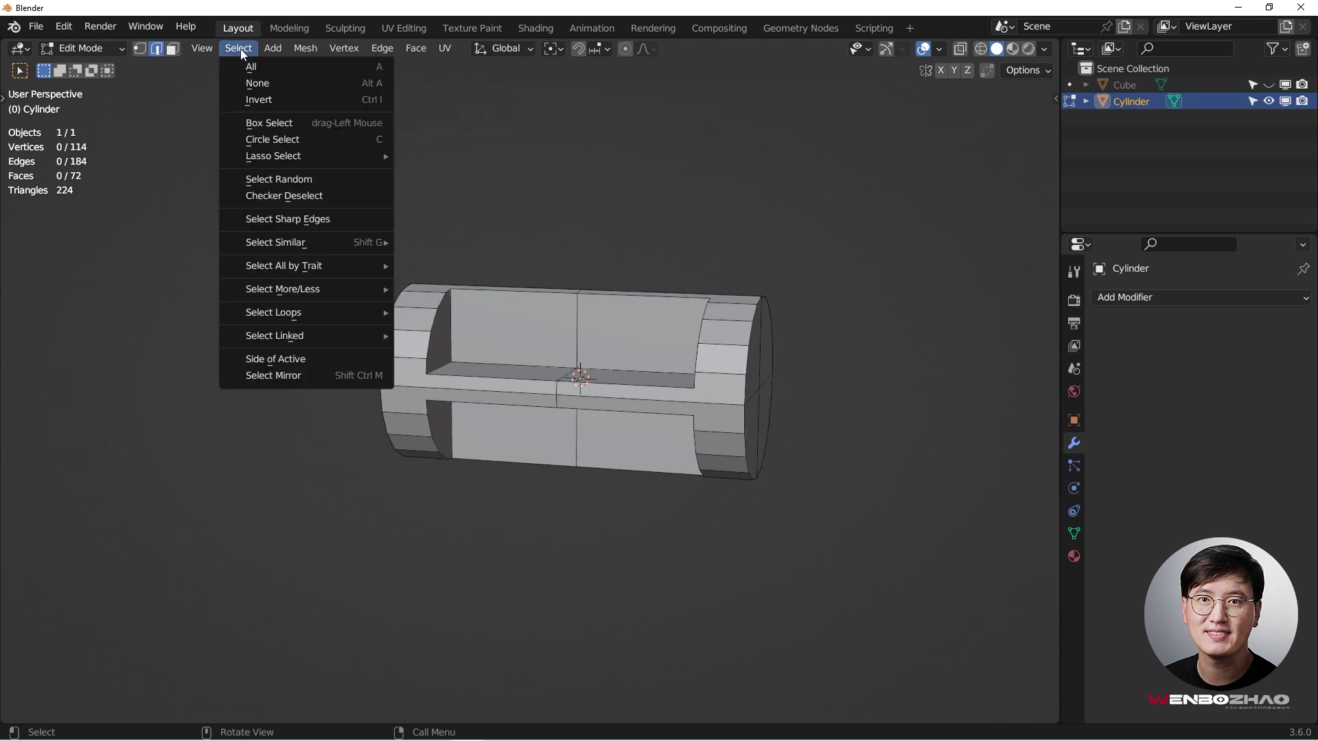
pyautogui.click(270, 224)
pyautogui.moveTo(296, 224); pyautogui.dragTo(502, 218, button='middle')
# Bevel the selected sharp edges with 2 segments and a shape of 1.000, and set the bevel width to 0.02 m
pyautogui.hotkey('ctrl', 'b')
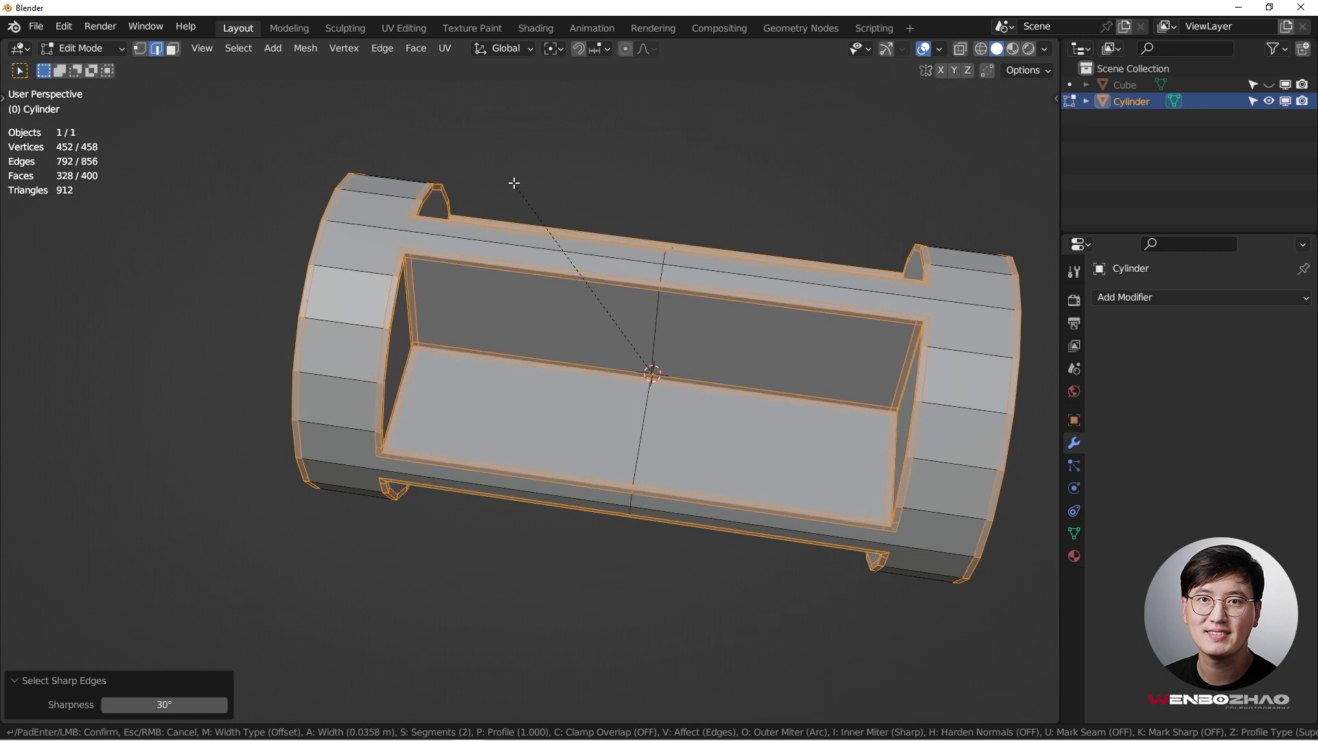
pyautogui.click(511, 185)
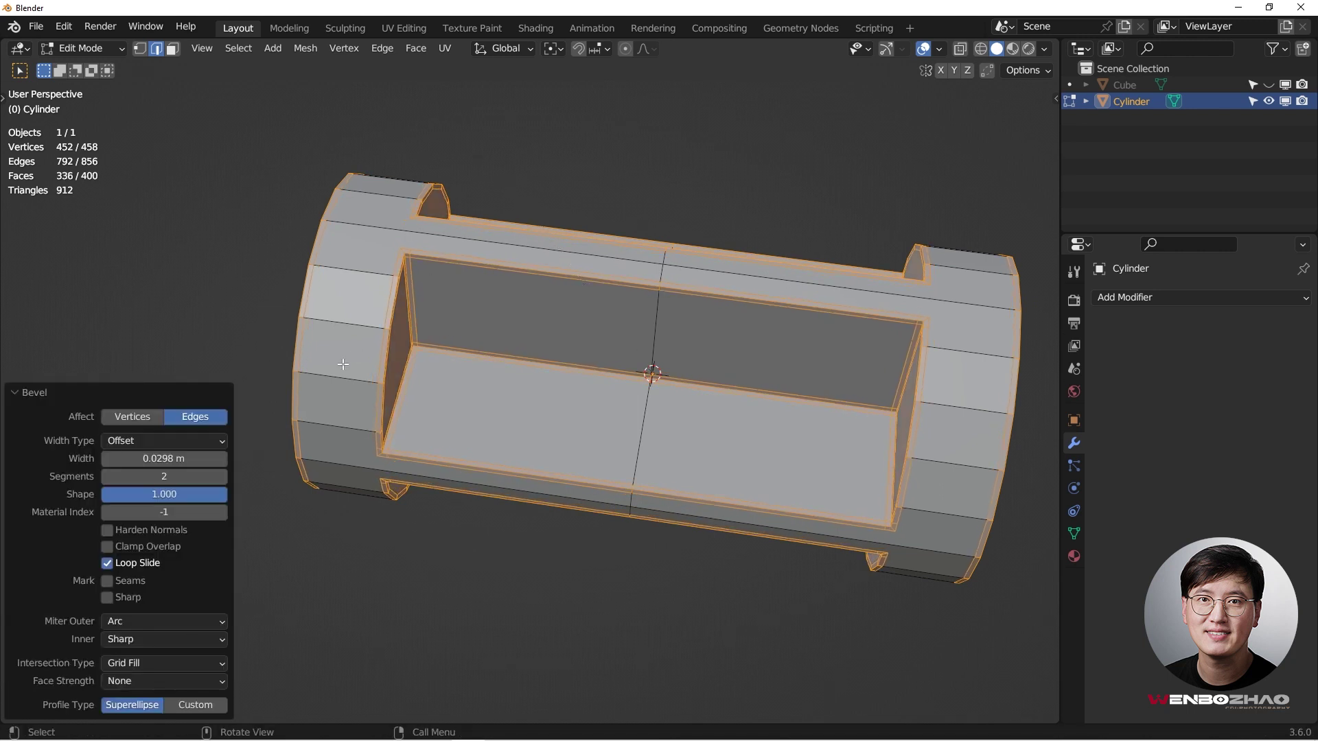
pyautogui.click(143, 459)
pyautogui.moveTo(123, 458); pyautogui.dragTo(191, 457)
pyautogui.write('2')
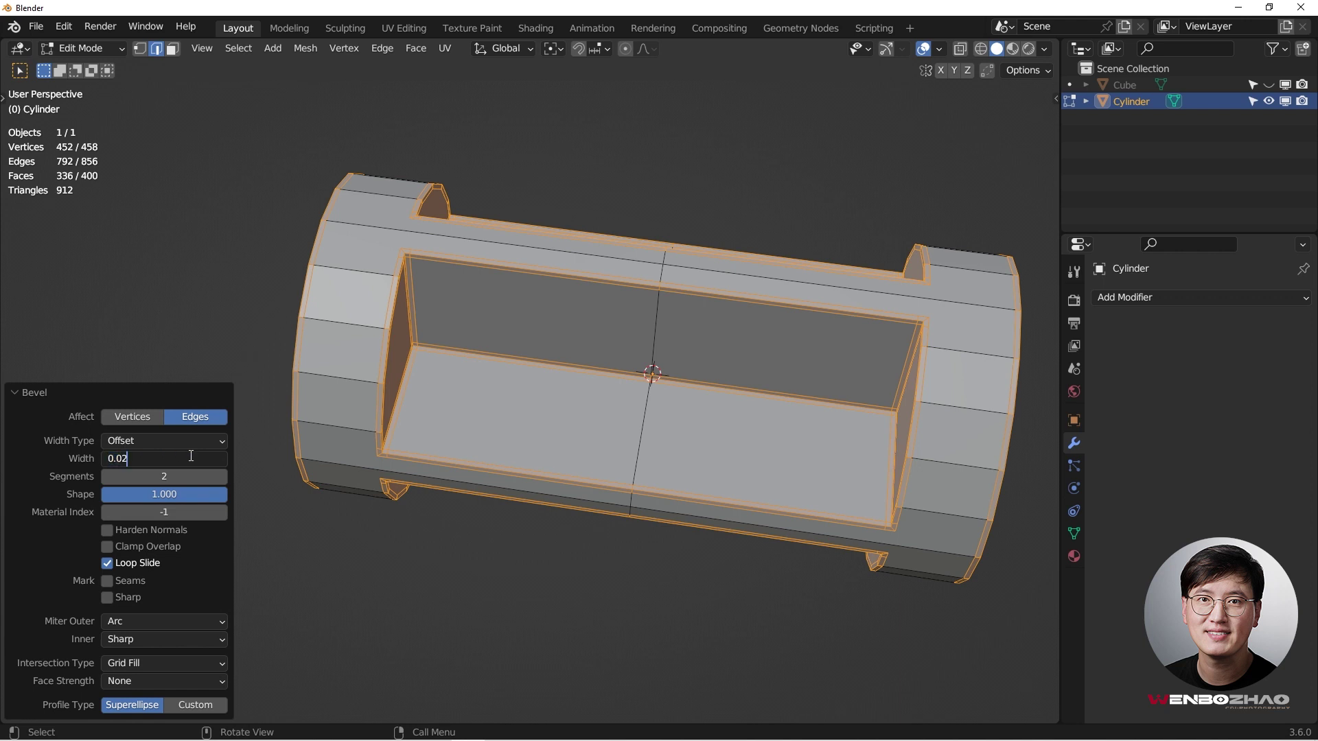
pyautogui.press('Return')
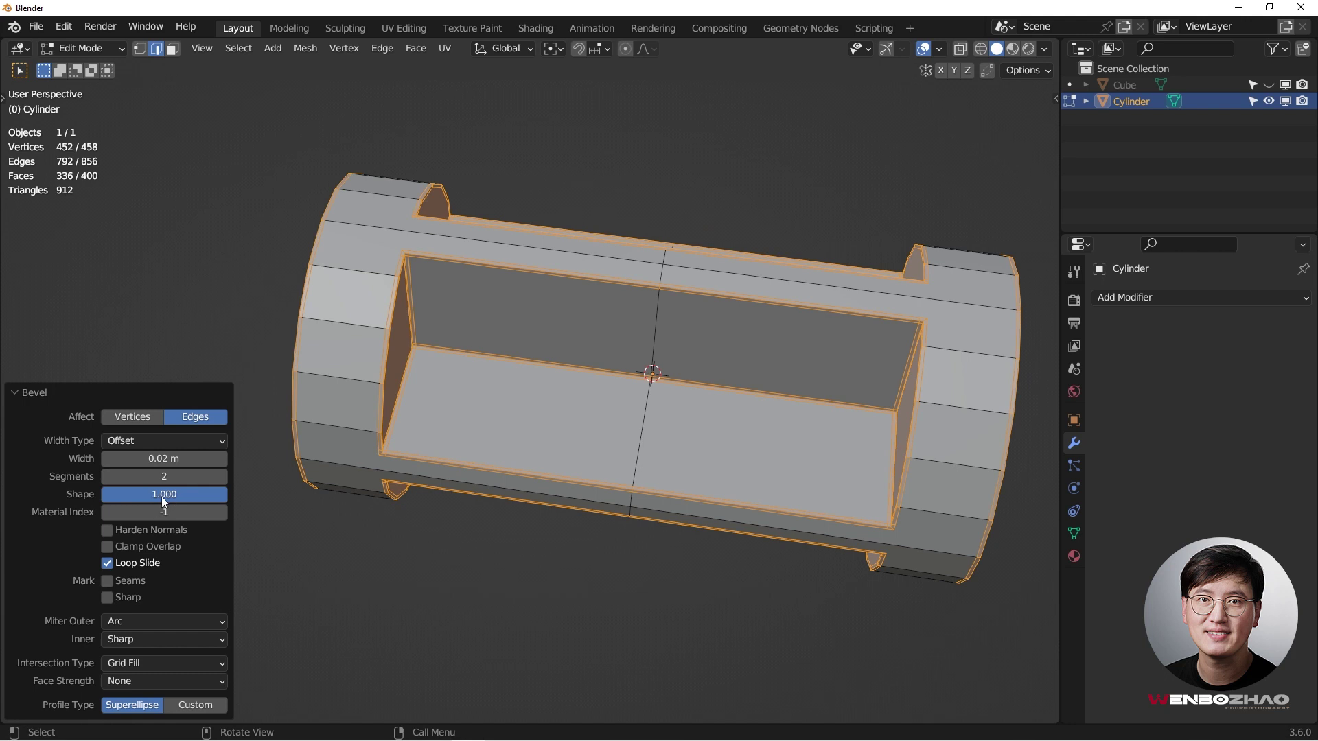
# Choose Arc as the bevel's outer miter while checking the beveled recess corners
pyautogui.scroll(1, 372, 377)
pyautogui.scroll(2, 327, 493)
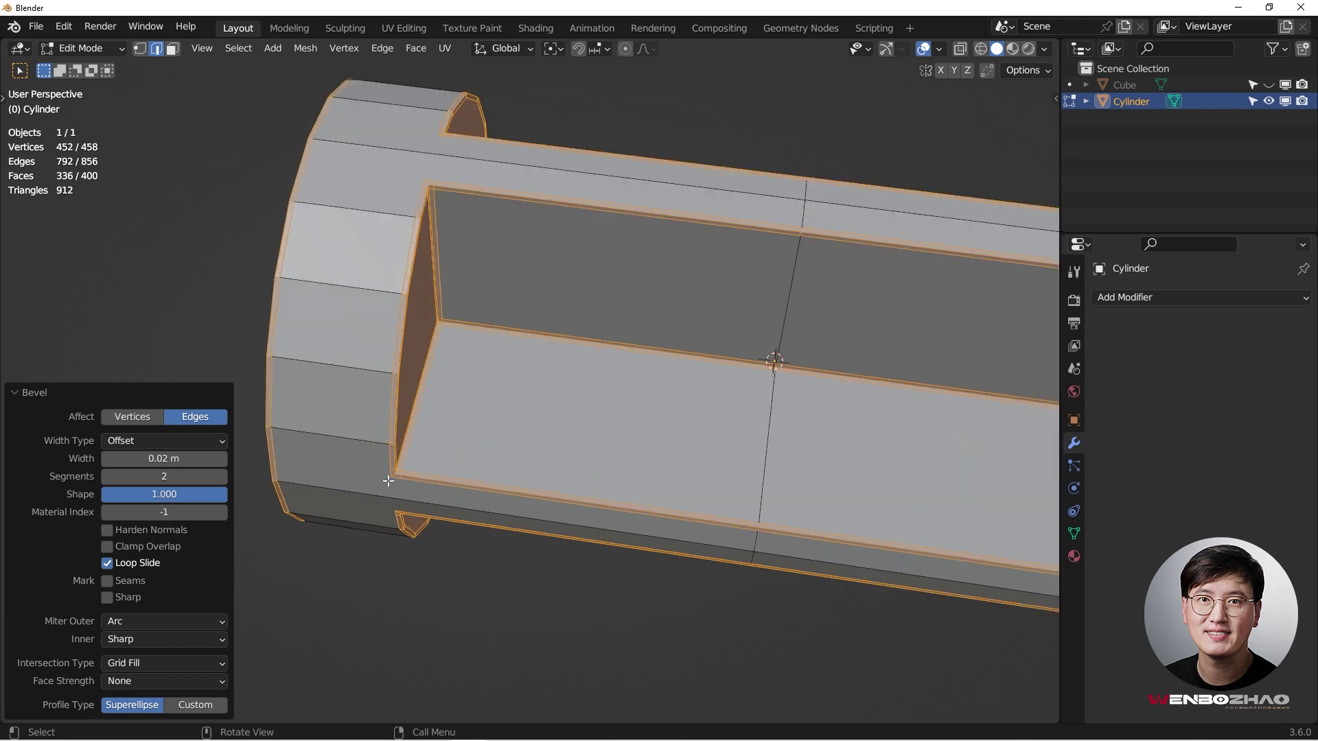
pyautogui.scroll(1, 386, 519)
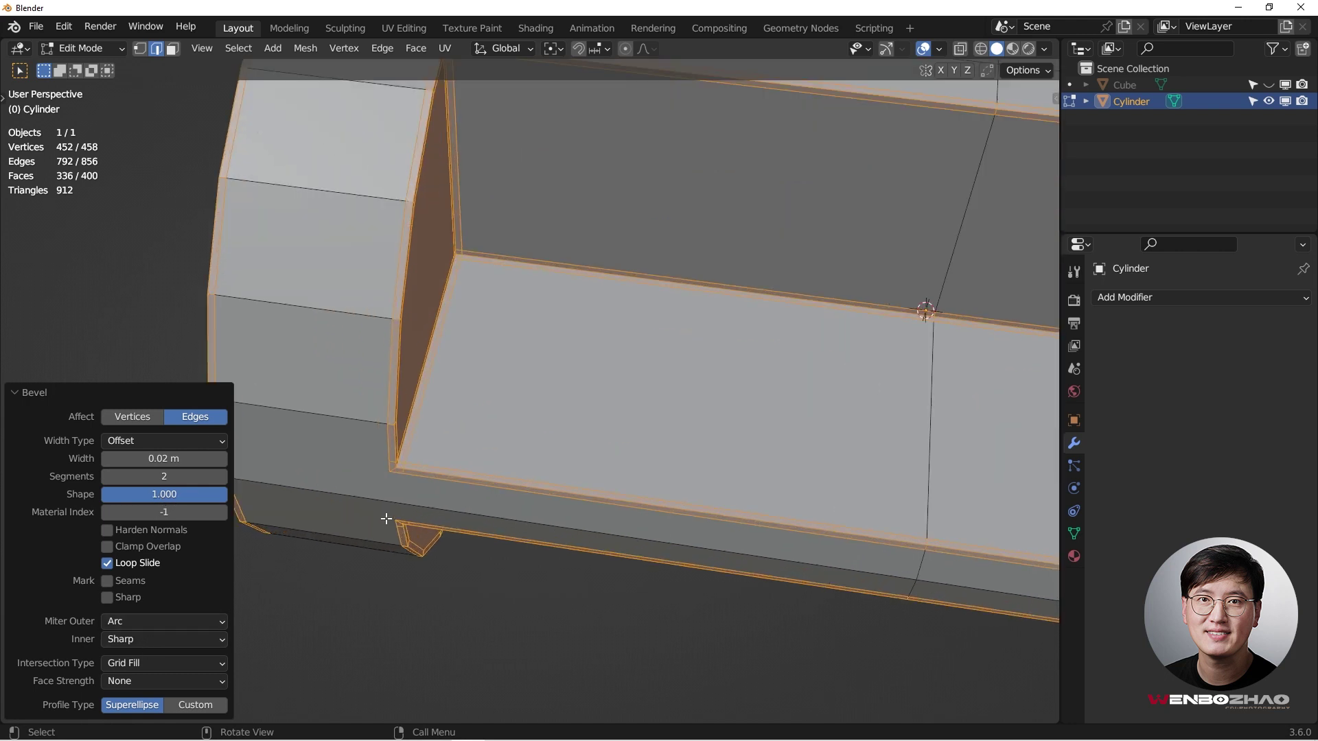
pyautogui.click(189, 623)
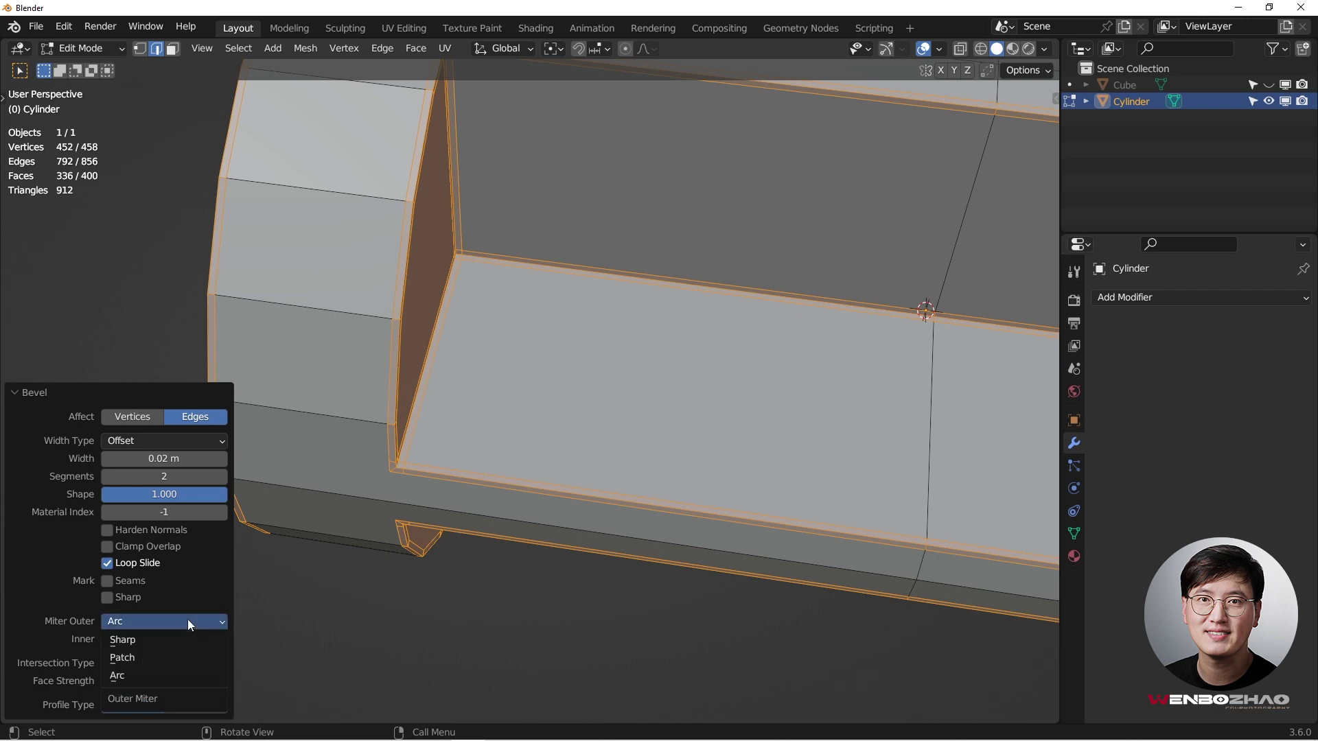
pyautogui.click(161, 672)
pyautogui.moveTo(397, 579); pyautogui.dragTo(501, 380, button='middle')
pyautogui.scroll(-3, 474, 464)
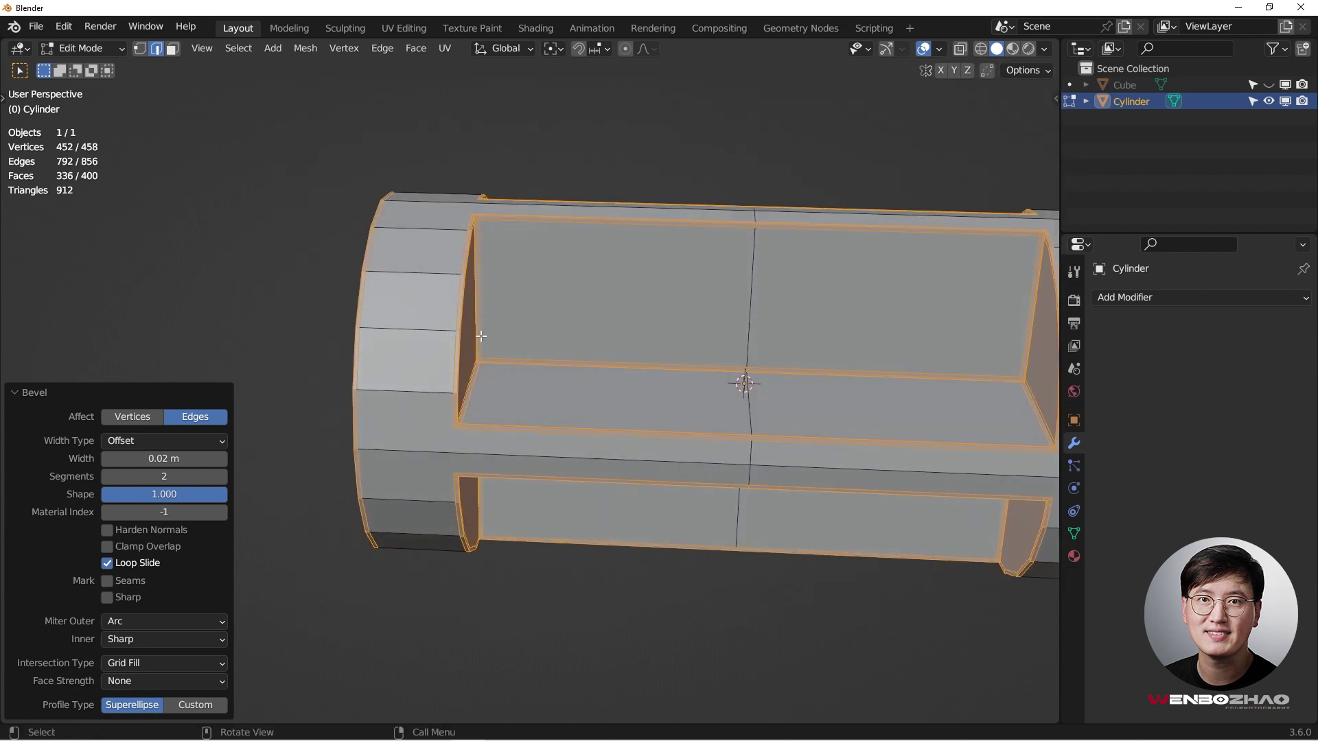
# Examine the beveled recess corners and the end band's faces in vertex selection mode, then clear the selection
pyautogui.press('Tab')
pyautogui.press('Tab')
pyautogui.press('1')
pyautogui.moveTo(338, 220); pyautogui.dragTo(457, 193, button='middle')
pyautogui.scroll(3, 458, 194)
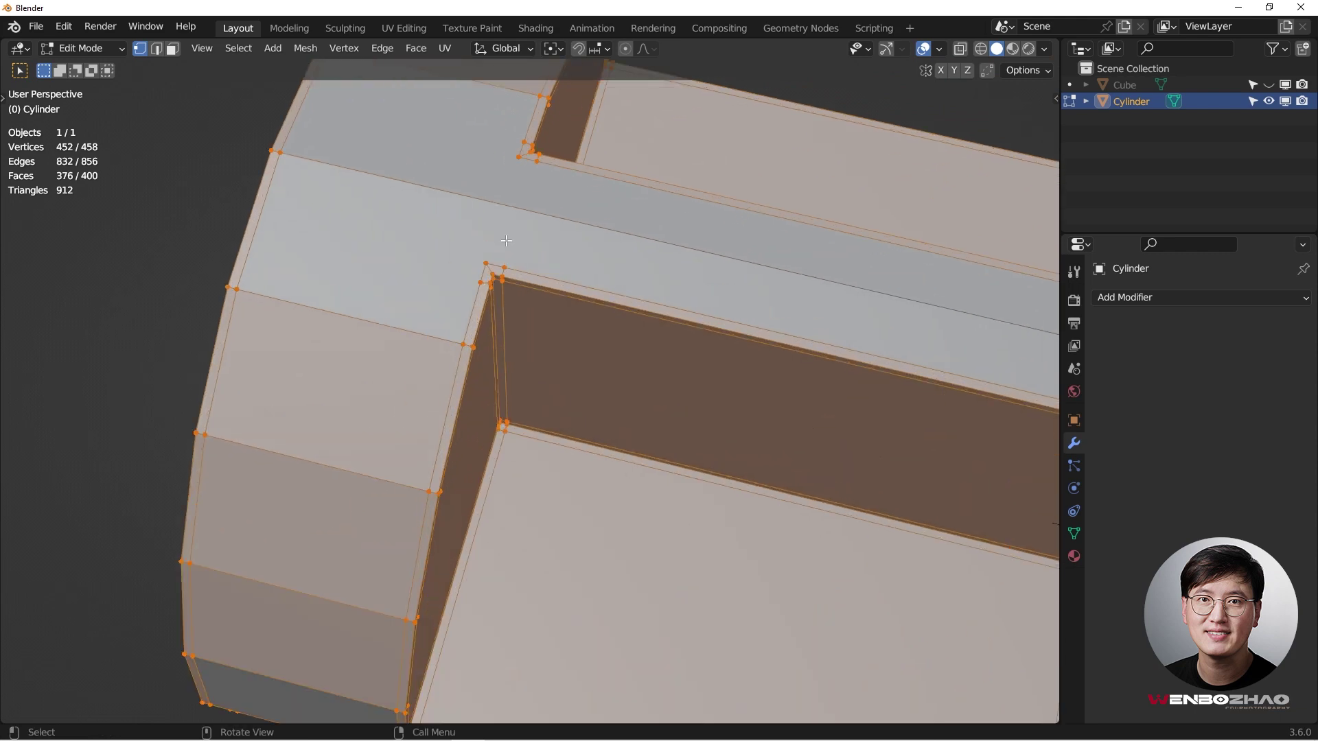
pyautogui.click(503, 242)
pyautogui.scroll(2, 511, 246)
pyautogui.keyDown('shift'); pyautogui.moveTo(521, 247); pyautogui.dragTo(493, 357, button='middle'); pyautogui.keyUp('shift')
pyautogui.scroll(-1, 540, 310)
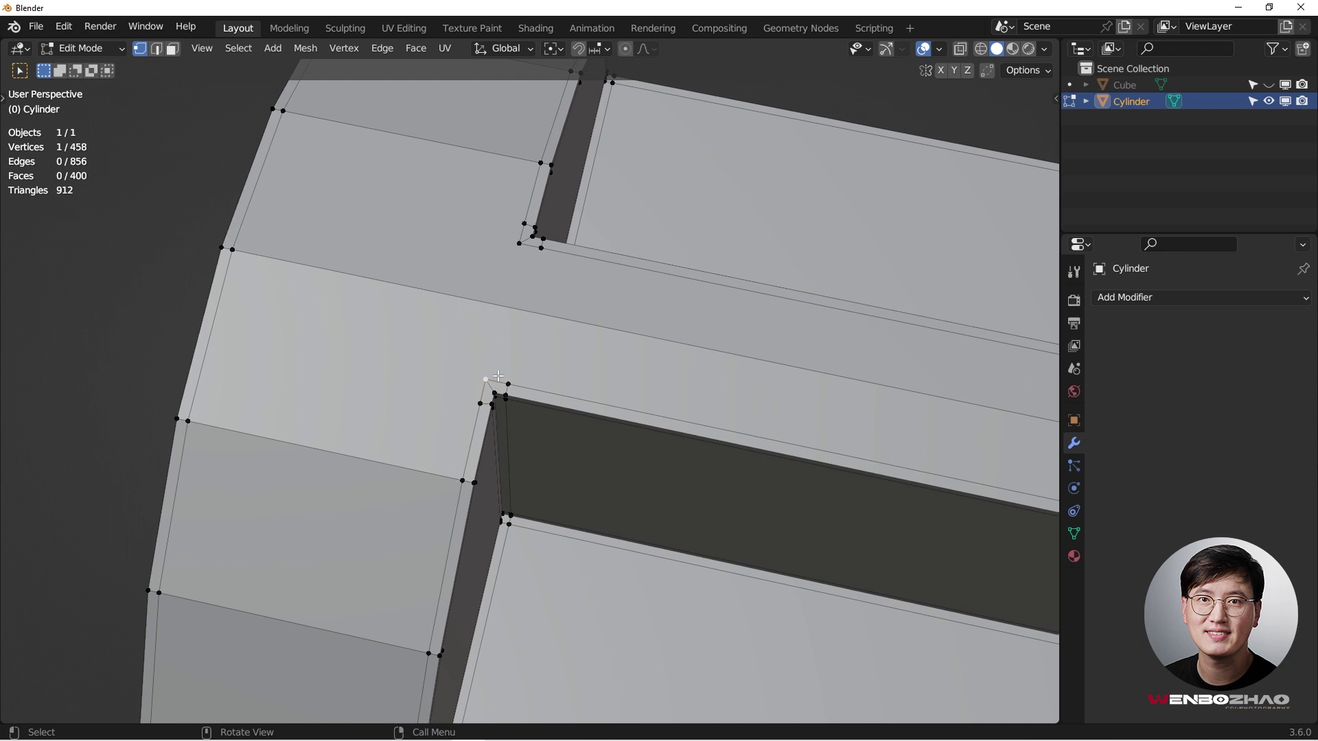
pyautogui.moveTo(479, 380); pyautogui.dragTo(484, 371, button='middle')
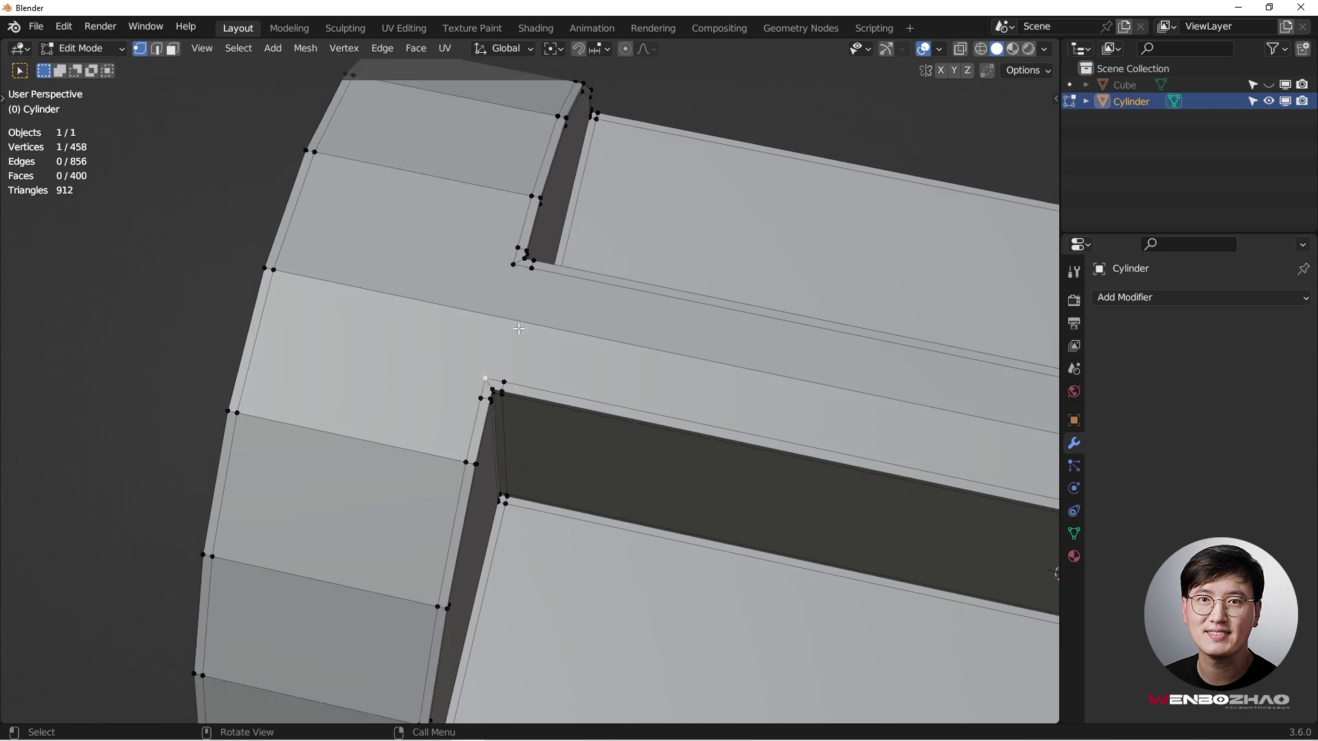
pyautogui.moveTo(537, 288); pyautogui.dragTo(355, 327, button='middle')
pyautogui.scroll(-3, 524, 323)
pyautogui.scroll(-2, 367, 302)
pyautogui.click(364, 309)
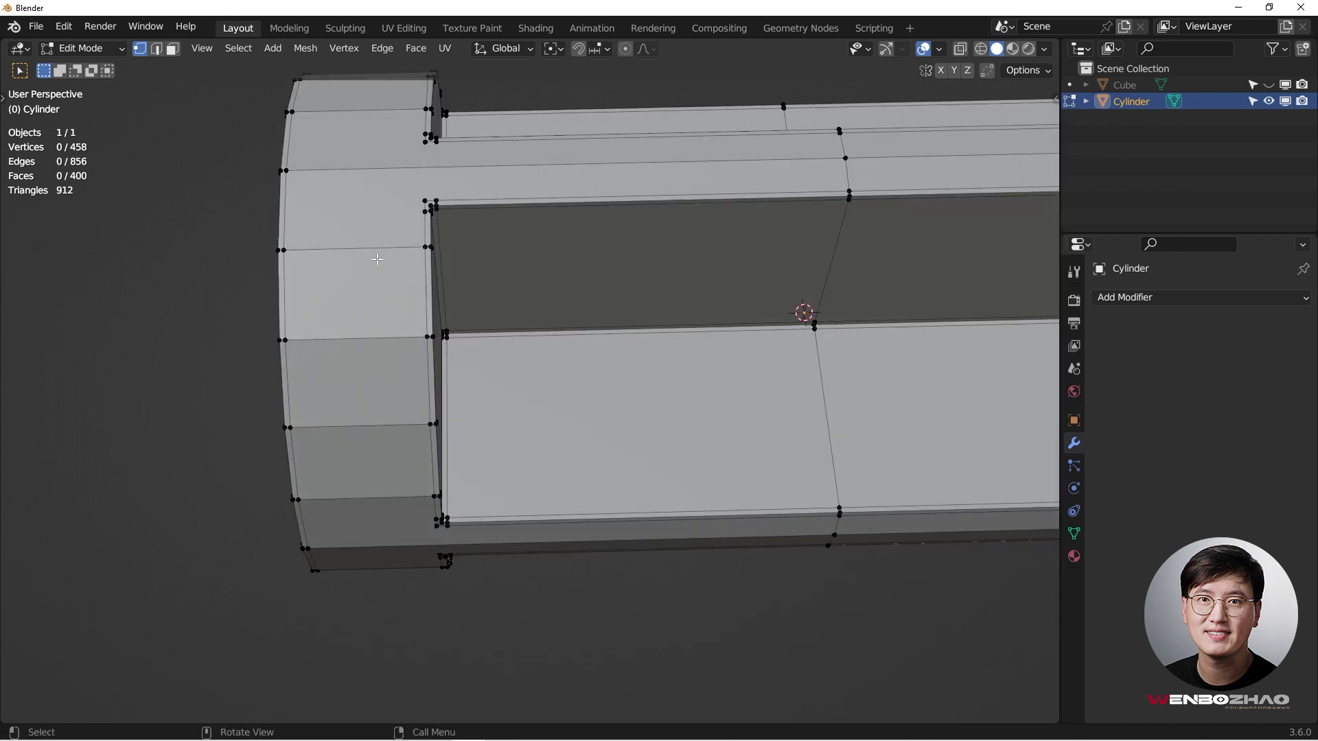
# Add a single centred loop cut through the strip of faces beside the recess on one end band
pyautogui.hotkey('ctrl', 'r')
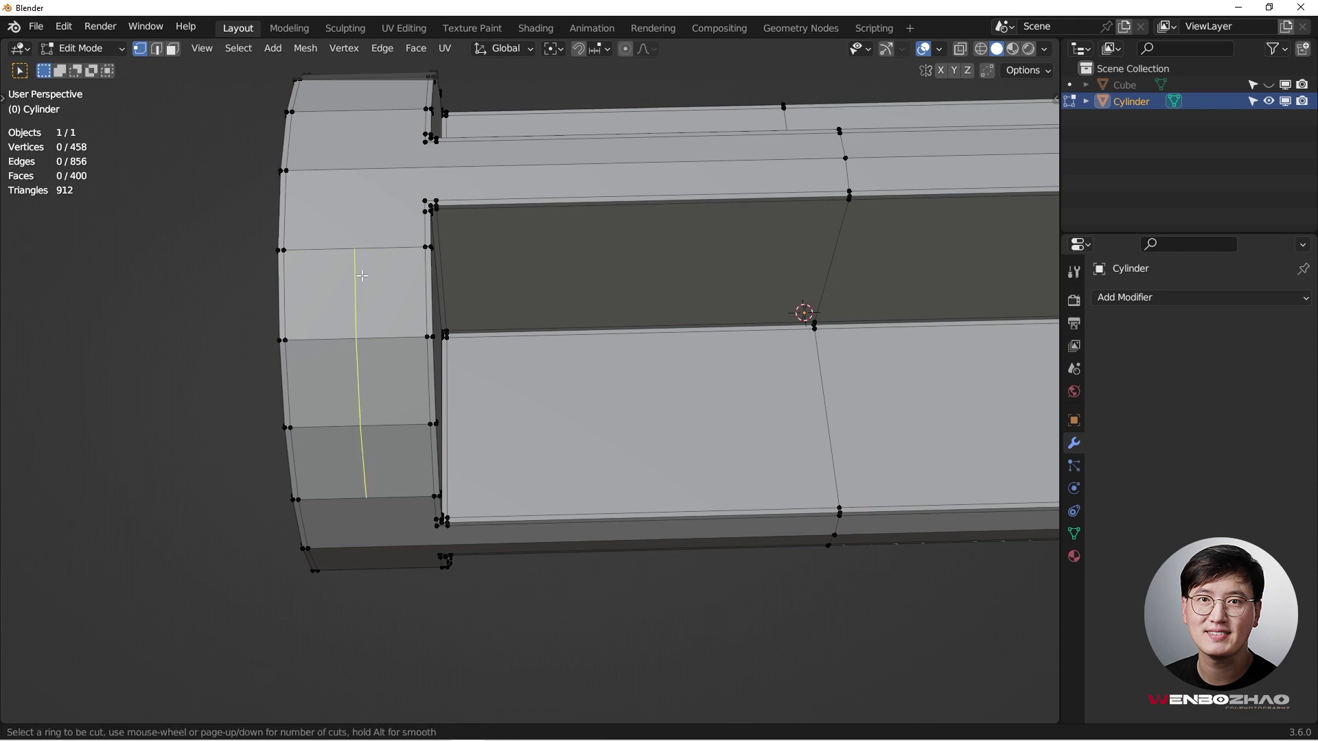
pyautogui.click(366, 248)
pyautogui.rightClick(375, 233)
pyautogui.moveTo(379, 347); pyautogui.dragTo(390, 516, button='middle')
pyautogui.hotkey('ctrl', 'r')
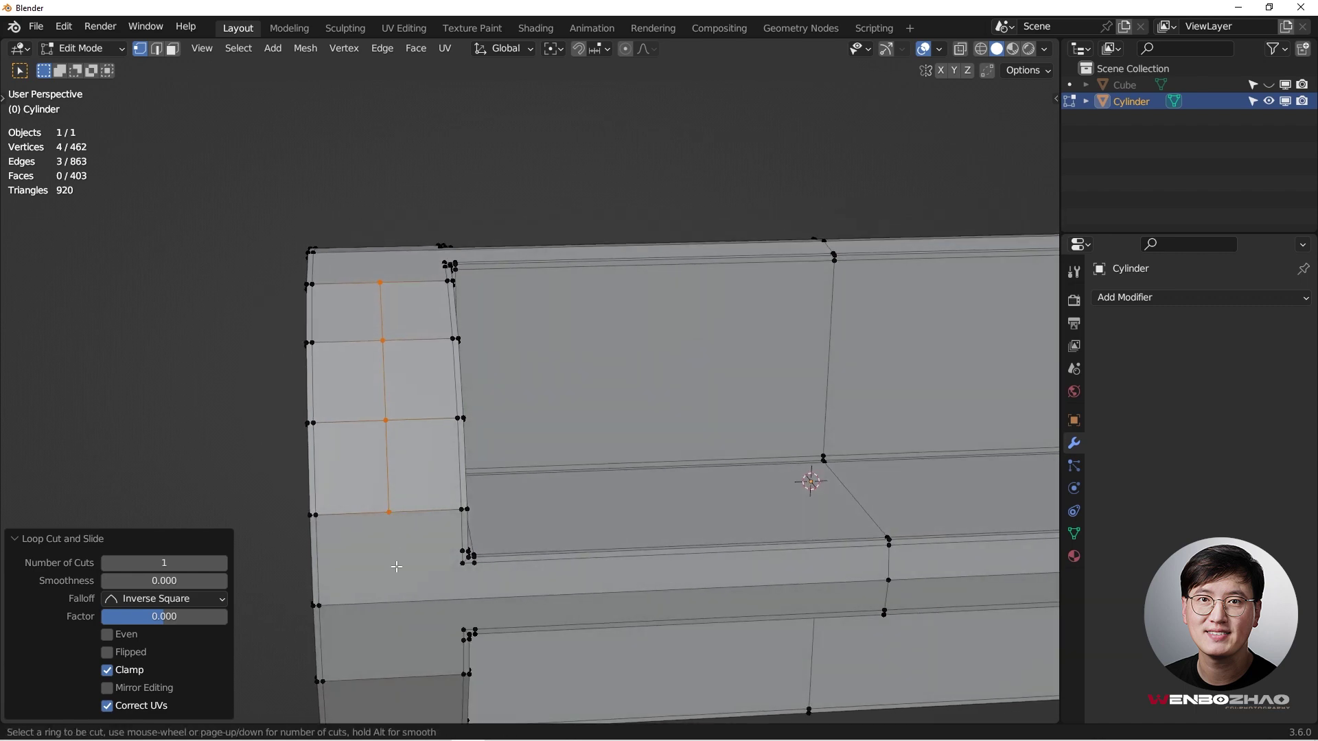
pyautogui.rightClick(395, 345)
pyautogui.scroll(-1, 400, 355)
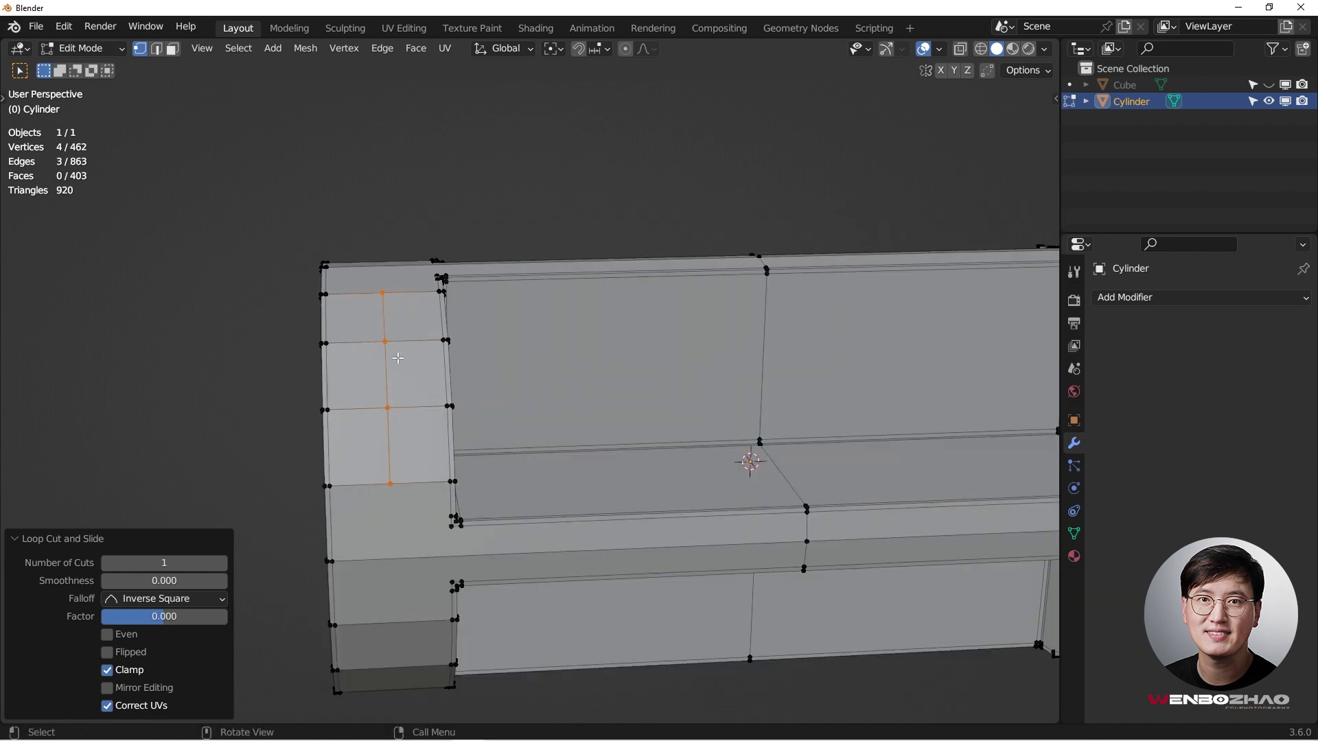
# Add a matching centred loop cut through the end band's strip beside the adjacent recess, beyond the connecting bar
pyautogui.moveTo(400, 356); pyautogui.dragTo(389, 421, button='middle')
pyautogui.scroll(-3, 389, 421)
pyautogui.keyDown('shift'); pyautogui.moveTo(400, 312); pyautogui.dragTo(374, 362, button='middle'); pyautogui.keyUp('shift')
pyautogui.scroll(3, 374, 363)
pyautogui.hotkey('ctrl', 'r')
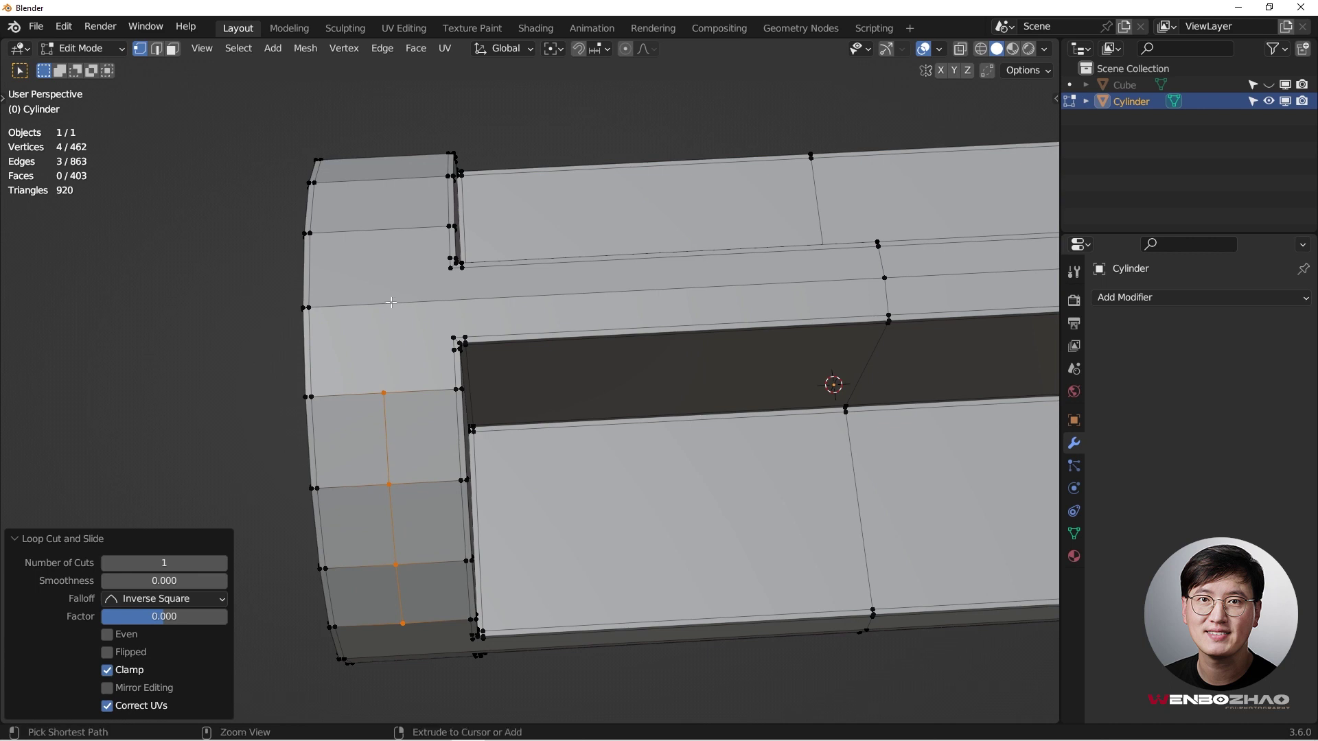
pyautogui.click(383, 234)
pyautogui.rightClick(382, 235)
# Connect the facing end vertices of the two loop cuts with a path across the connecting bar's faces
pyautogui.scroll(-3, 389, 369)
pyautogui.scroll(2, 377, 289)
pyautogui.moveTo(367, 274); pyautogui.dragTo(412, 446)
pyautogui.press('j')
pyautogui.moveTo(395, 450); pyautogui.dragTo(389, 520, button='middle')
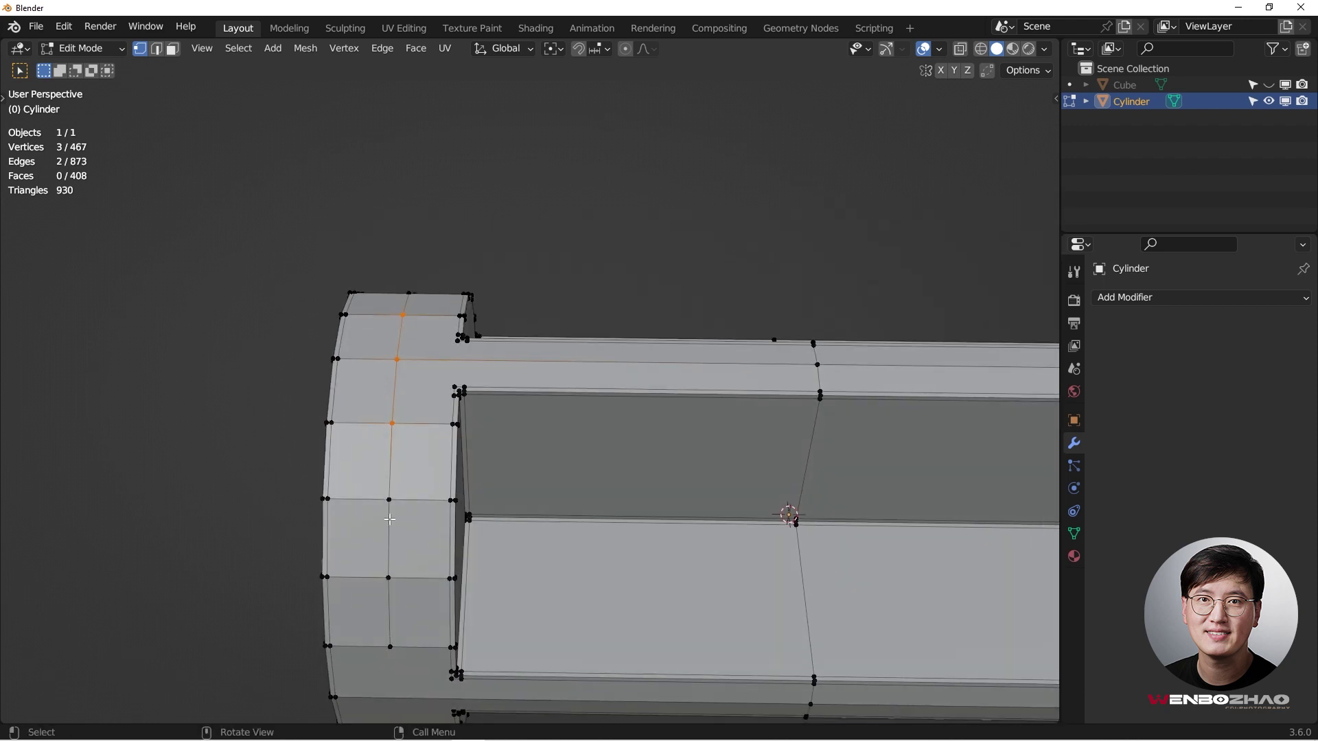
pyautogui.moveTo(409, 628); pyautogui.dragTo(391, 559, button='middle')
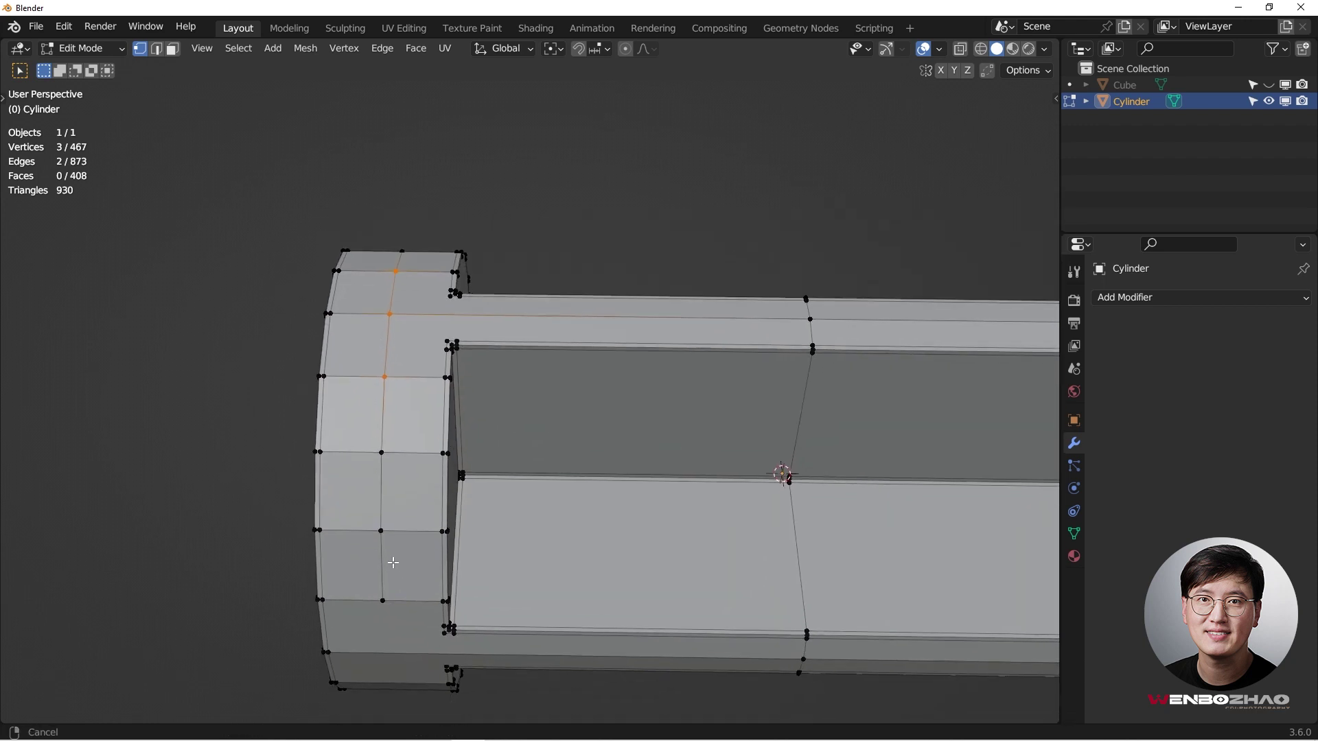
# Add a centred loop cut through the end band's next uncut strip and connect it with the previous cut across the bar between them
pyautogui.keyDown('alt'); pyautogui.keyDown('shift'); pyautogui.click(387, 358); pyautogui.keyUp('shift'); pyautogui.keyUp('alt')
pyautogui.scroll(-2, 414, 525)
pyautogui.keyDown('shift'); pyautogui.moveTo(414, 526); pyautogui.dragTo(421, 368, button='middle'); pyautogui.keyUp('shift')
pyautogui.scroll(-2, 403, 542)
pyautogui.keyDown('shift'); pyautogui.moveTo(403, 548); pyautogui.dragTo(427, 431, button='middle'); pyautogui.keyUp('shift')
pyautogui.scroll(4, 427, 432)
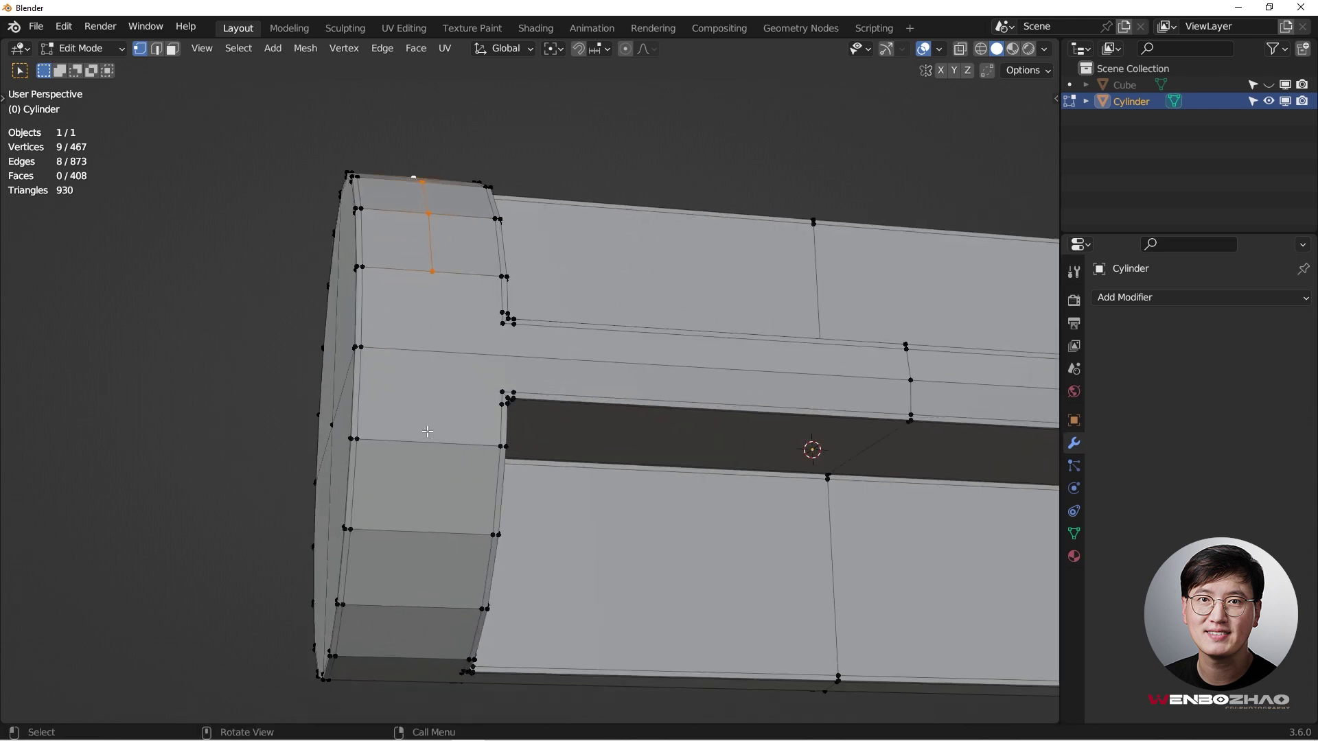
pyautogui.hotkey('ctrl', 'r')
pyautogui.click(427, 431)
pyautogui.rightClick(428, 355)
pyautogui.moveTo(424, 268); pyautogui.dragTo(450, 453)
# Add a centred loop cut through the end band's last uncut strip
pyautogui.moveTo(446, 458); pyautogui.dragTo(404, 412, button='middle')
pyautogui.hotkey('ctrl', 'r')
pyautogui.rightClick(402, 317)
pyautogui.hotkey('ctrl', 'r')
pyautogui.click(374, 264)
pyautogui.rightClick(375, 262)
# Connect the cuts' facing end vertices across the two remaining bars, closing the edge loop around the end band
pyautogui.scroll(-2, 413, 344)
pyautogui.keyDown('shift'); pyautogui.moveTo(417, 353); pyautogui.dragTo(426, 370, button='middle'); pyautogui.keyUp('shift')
pyautogui.click(421, 185)
pyautogui.keyDown('shift'); pyautogui.click(426, 317); pyautogui.keyUp('shift')
pyautogui.press('j')
pyautogui.moveTo(480, 471); pyautogui.dragTo(412, 344, button='middle')
pyautogui.click(497, 493)
pyautogui.keyDown('shift'); pyautogui.click(644, 521); pyautogui.keyUp('shift')
pyautogui.press('j')
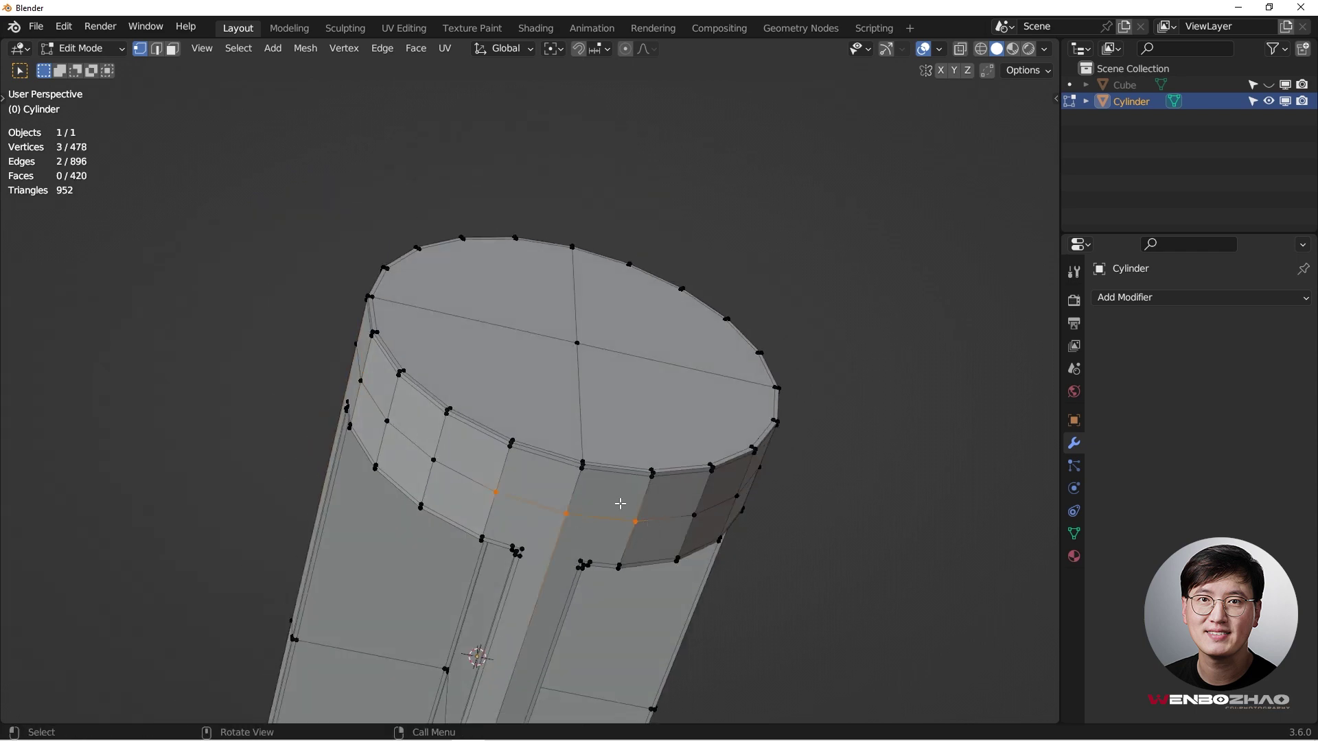
# Edge-slide the closed loop towards the recesses by a factor of about 0.72, with Even and Flipped enabled
pyautogui.press('KP_1')
pyautogui.keyDown('alt'); pyautogui.click(547, 391); pyautogui.keyUp('alt')
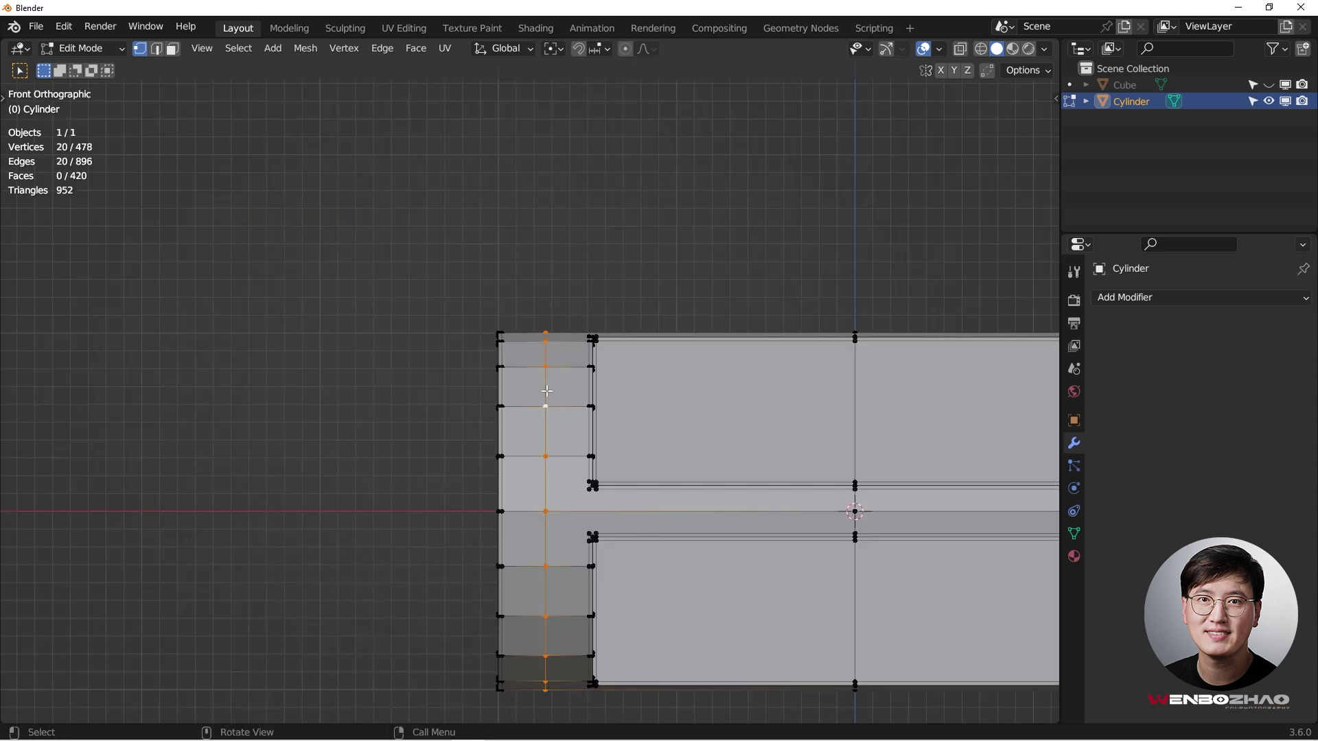
pyautogui.press('g')
pyautogui.press('g')
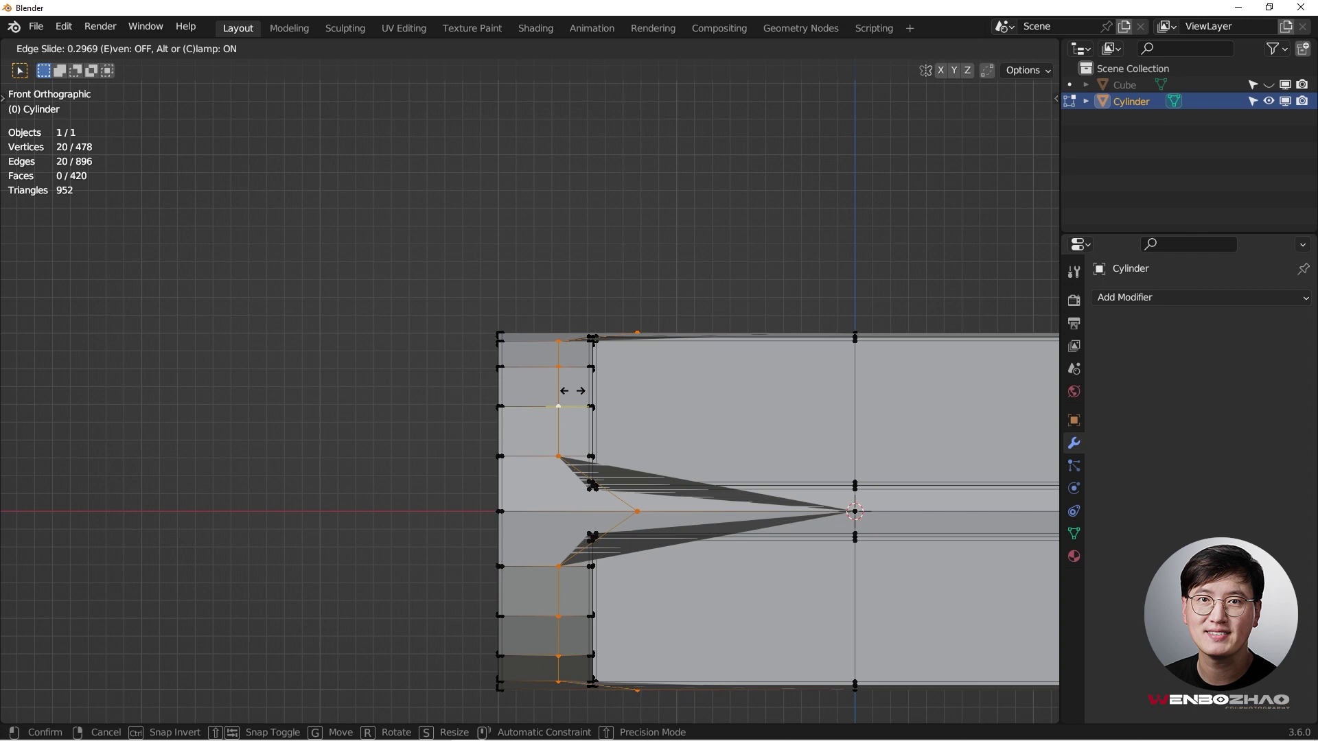
pyautogui.press('e')
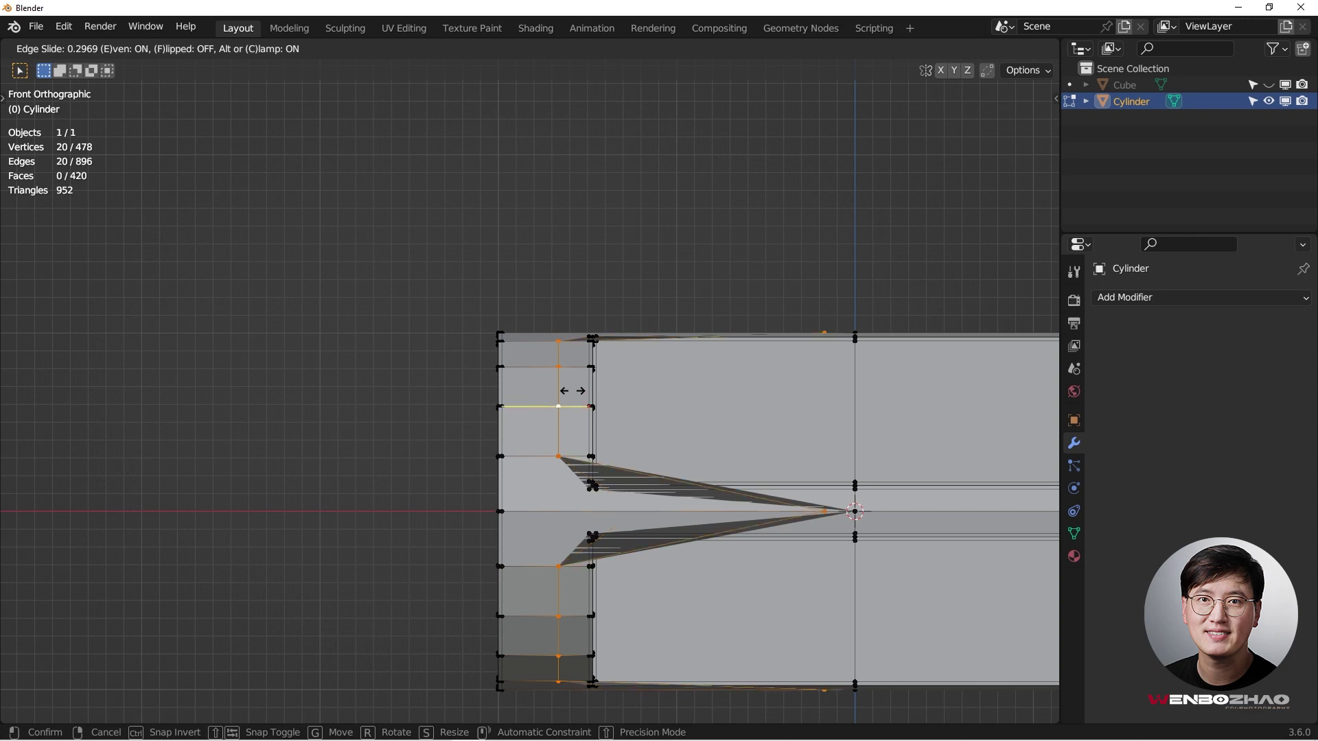
pyautogui.press('f')
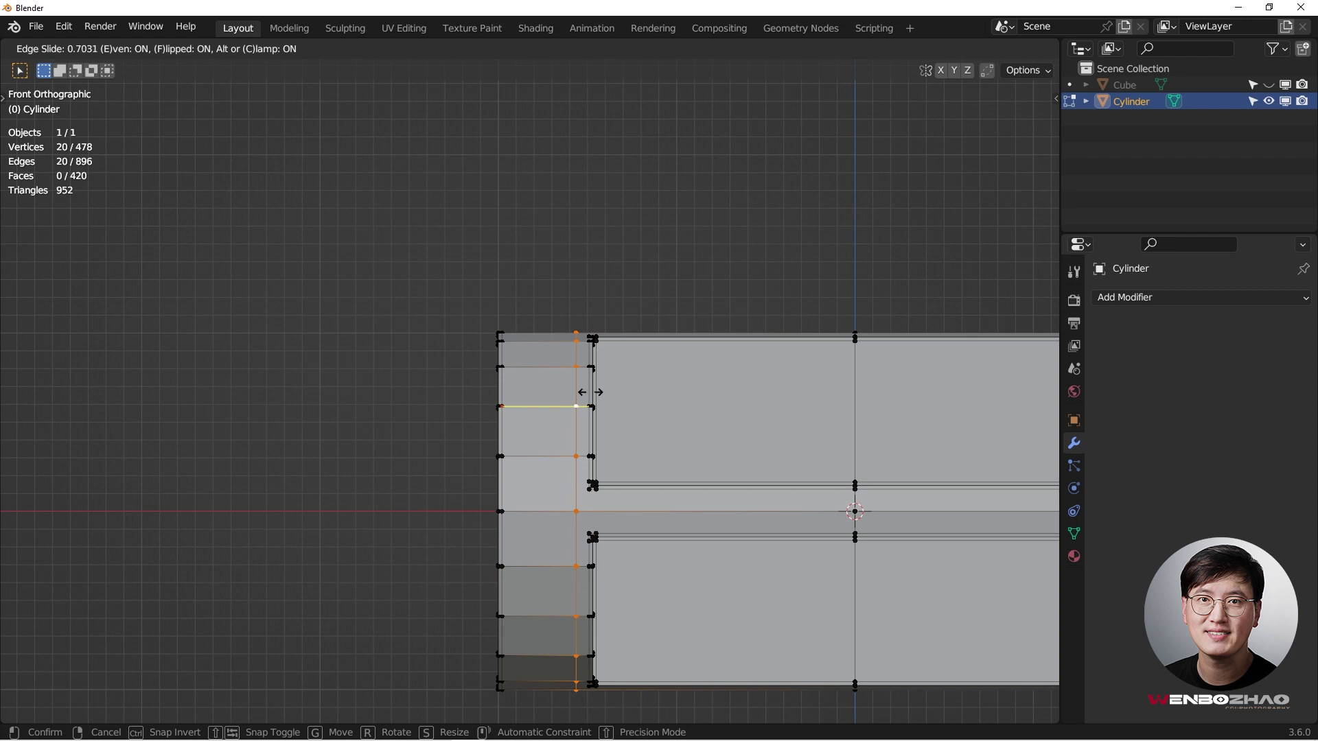
pyautogui.click(591, 392)
# From the top view, connect the two facing recess corner vertices across the end of the connecting bar
pyautogui.moveTo(562, 572); pyautogui.dragTo(541, 445, button='middle')
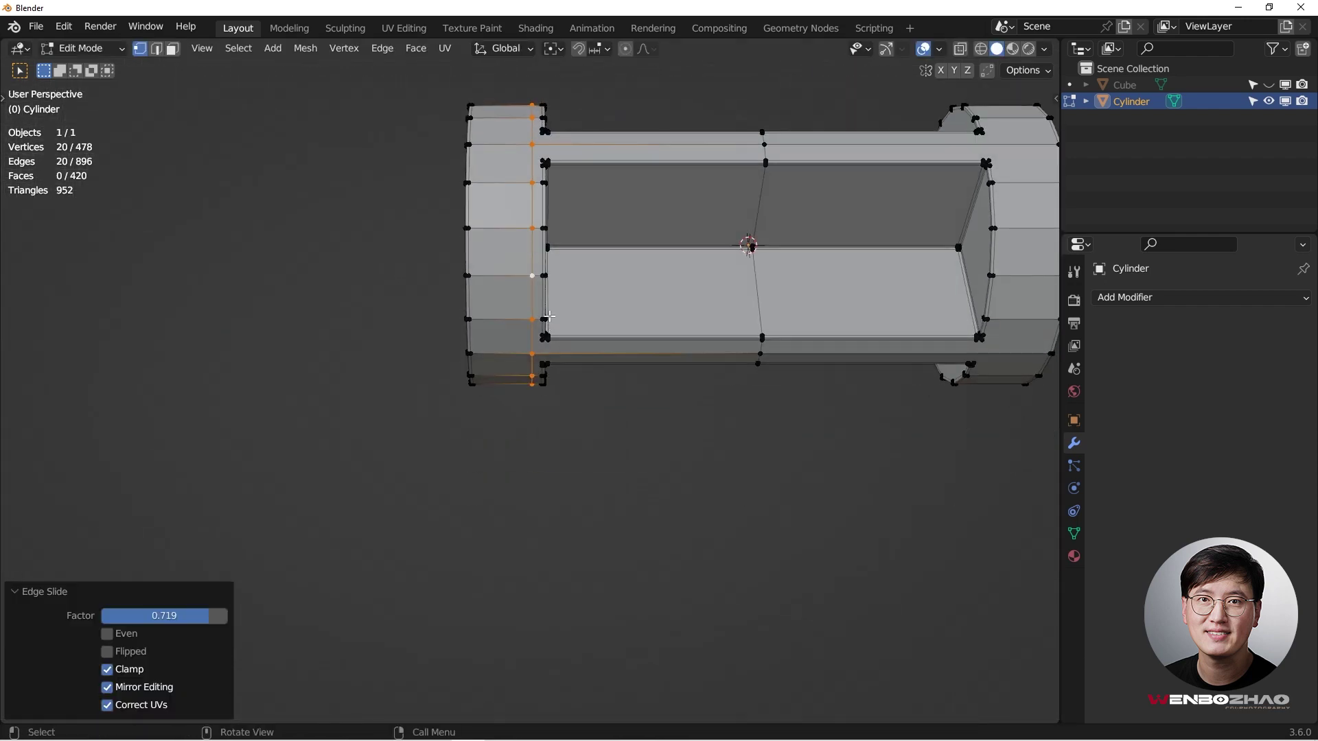
pyautogui.press('KP_7')
pyautogui.scroll(2, 541, 426)
pyautogui.keyDown('shift'); pyautogui.moveTo(549, 147); pyautogui.dragTo(537, 311, button='middle'); pyautogui.keyUp('shift')
pyautogui.scroll(3, 537, 311)
pyautogui.scroll(2, 537, 311)
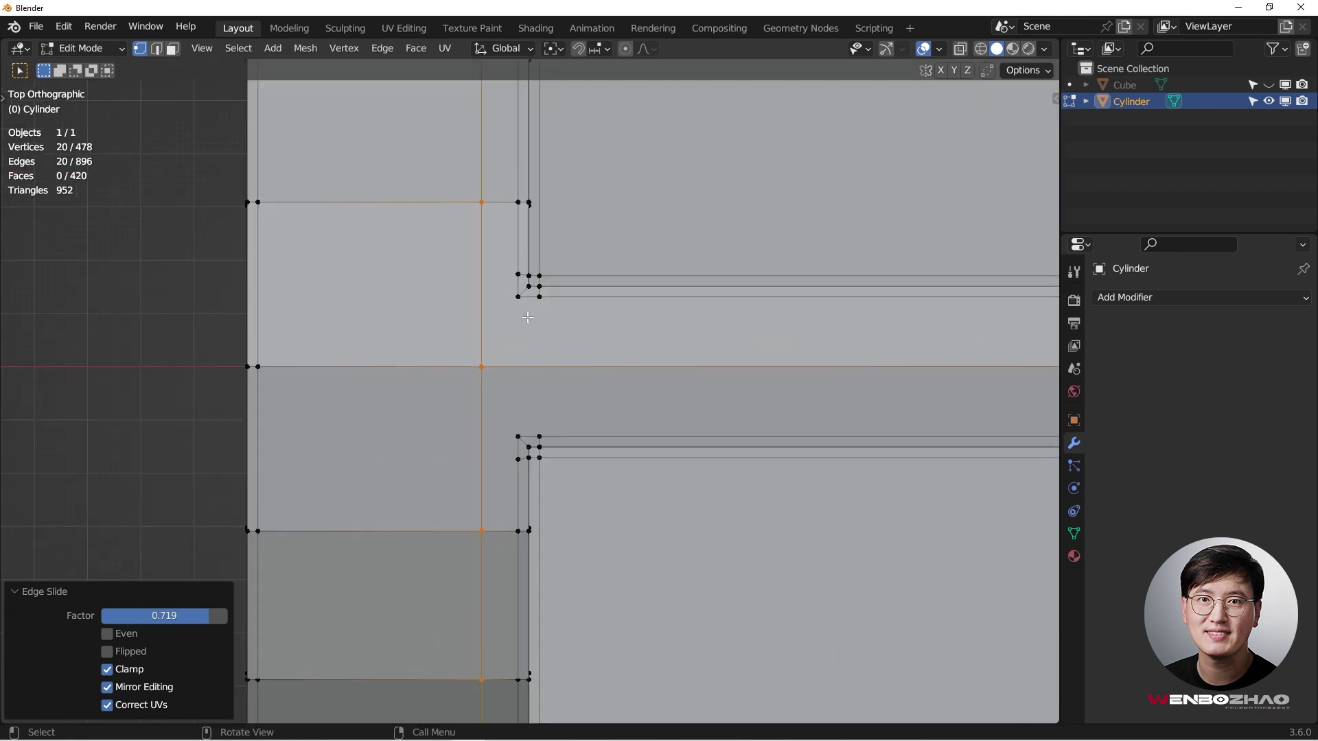
pyautogui.click(540, 296)
pyautogui.keyDown('shift'); pyautogui.click(539, 437); pyautogui.keyUp('shift')
# Join the recess corner vertices on both sides of the top bar to the band loop's vertex on the bar's centreline
pyautogui.click(518, 297)
pyautogui.keyDown('shift'); pyautogui.click(482, 367); pyautogui.keyUp('shift')
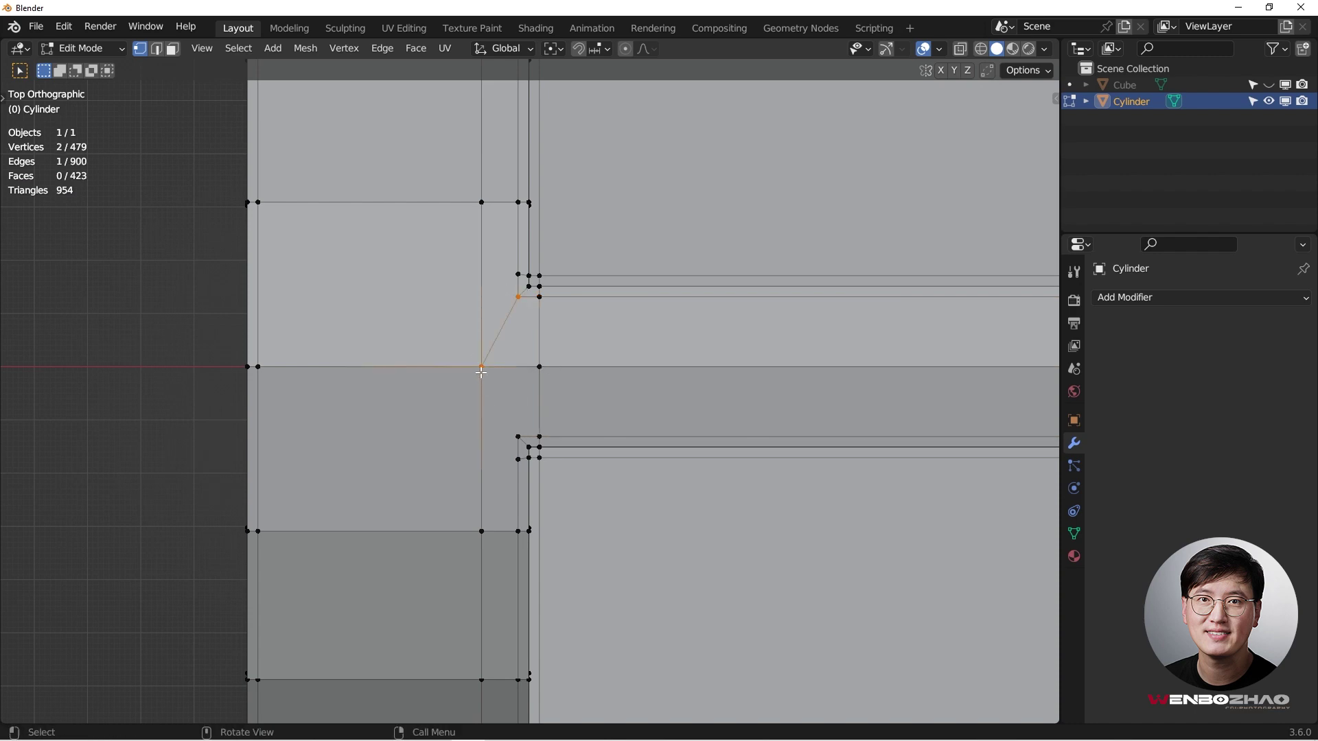
pyautogui.keyDown('shift'); pyautogui.click(508, 431); pyautogui.keyUp('shift')
pyautogui.press('j')
pyautogui.moveTo(571, 410); pyautogui.dragTo(462, 315, button='middle')
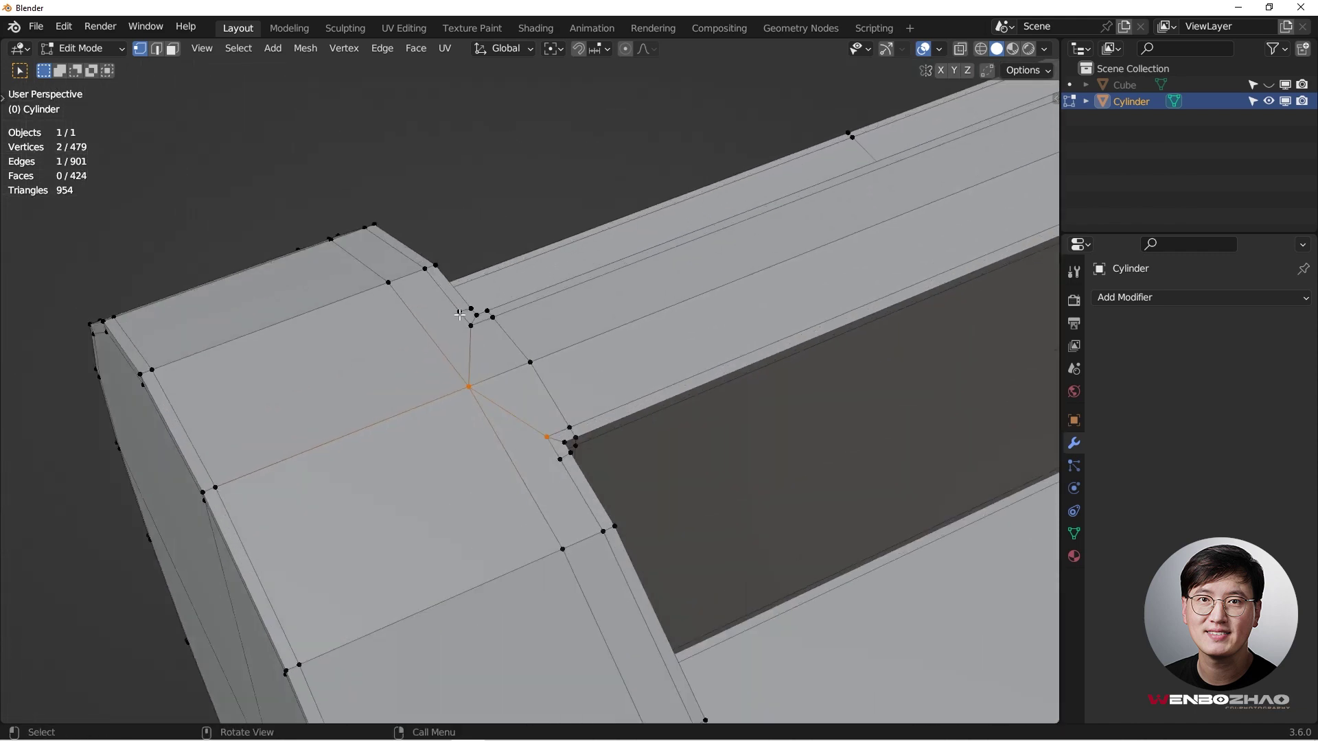
pyautogui.scroll(3, 461, 316)
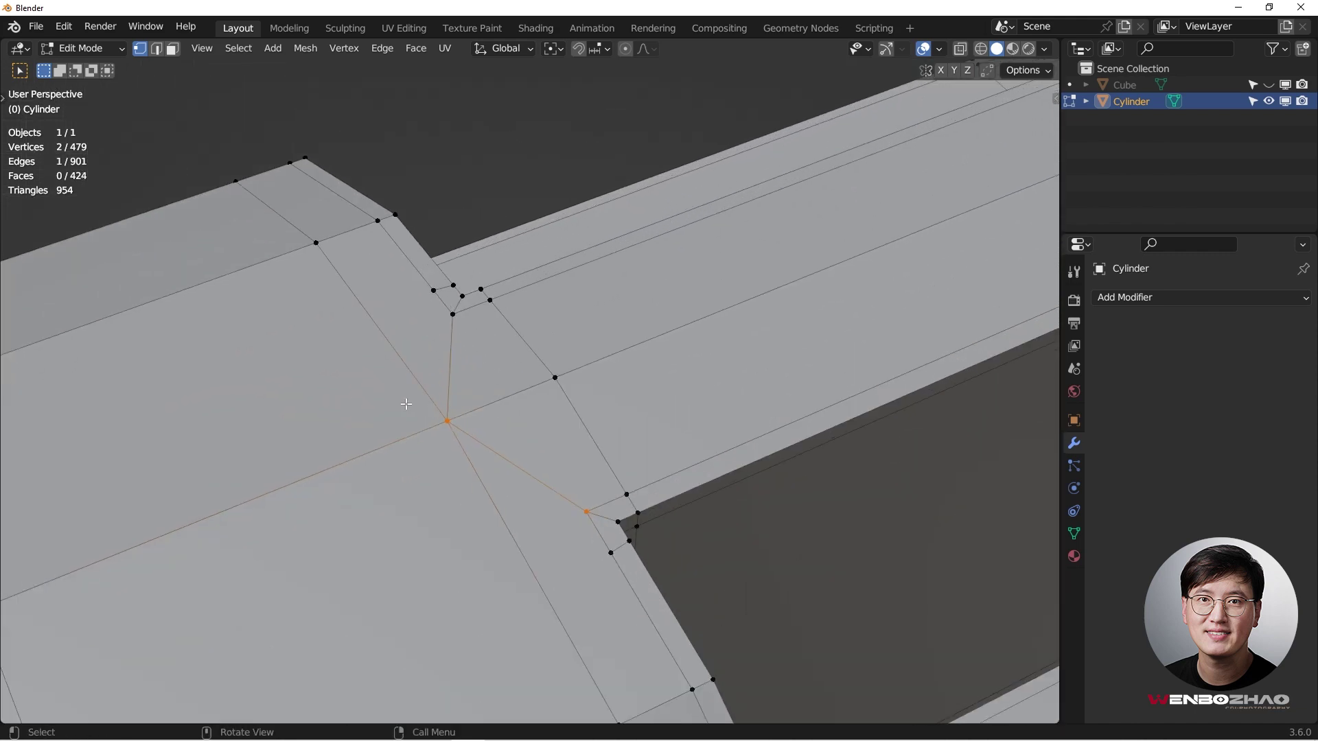
# Edge-slide the end band's loop away from the recesses by a factor of about -0.18
pyautogui.scroll(-5, 406, 405)
pyautogui.keyDown('alt'); pyautogui.click(417, 398); pyautogui.keyUp('alt')
pyautogui.moveTo(417, 399); pyautogui.dragTo(364, 433, button='middle')
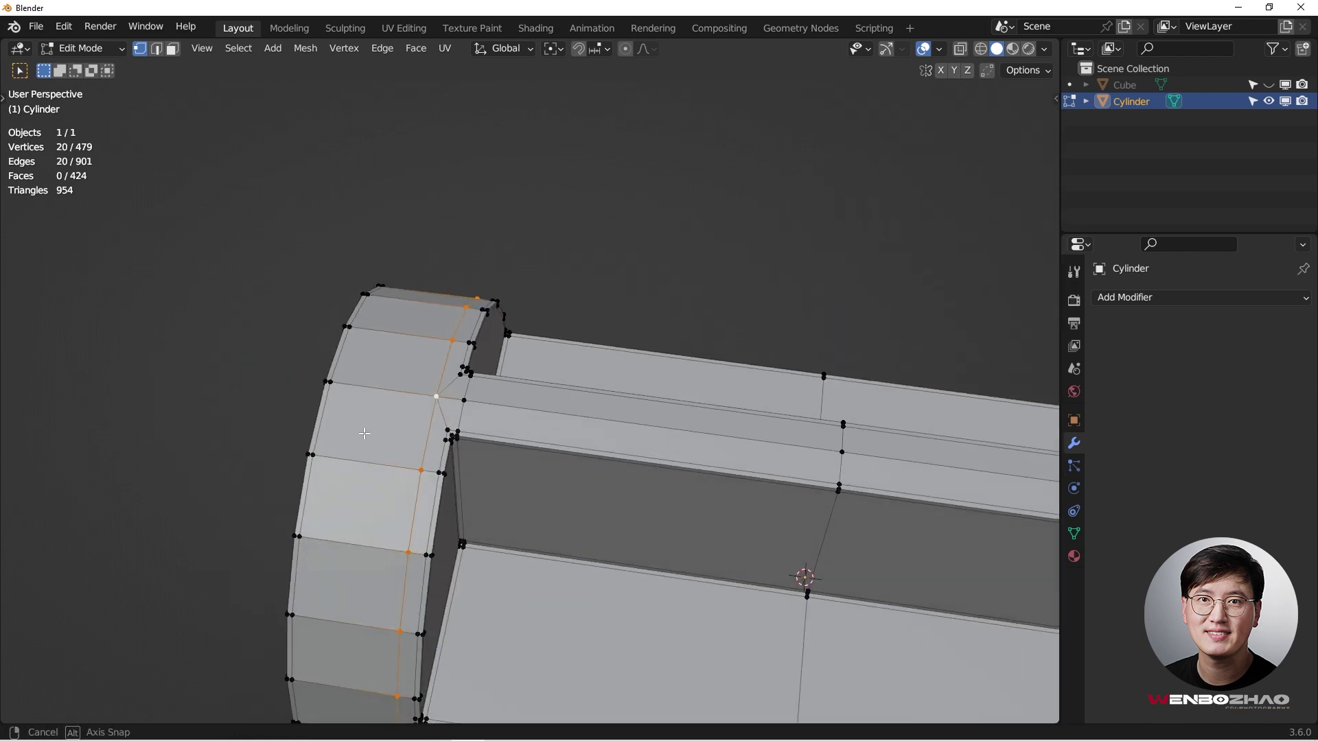
pyautogui.press('KP_7')
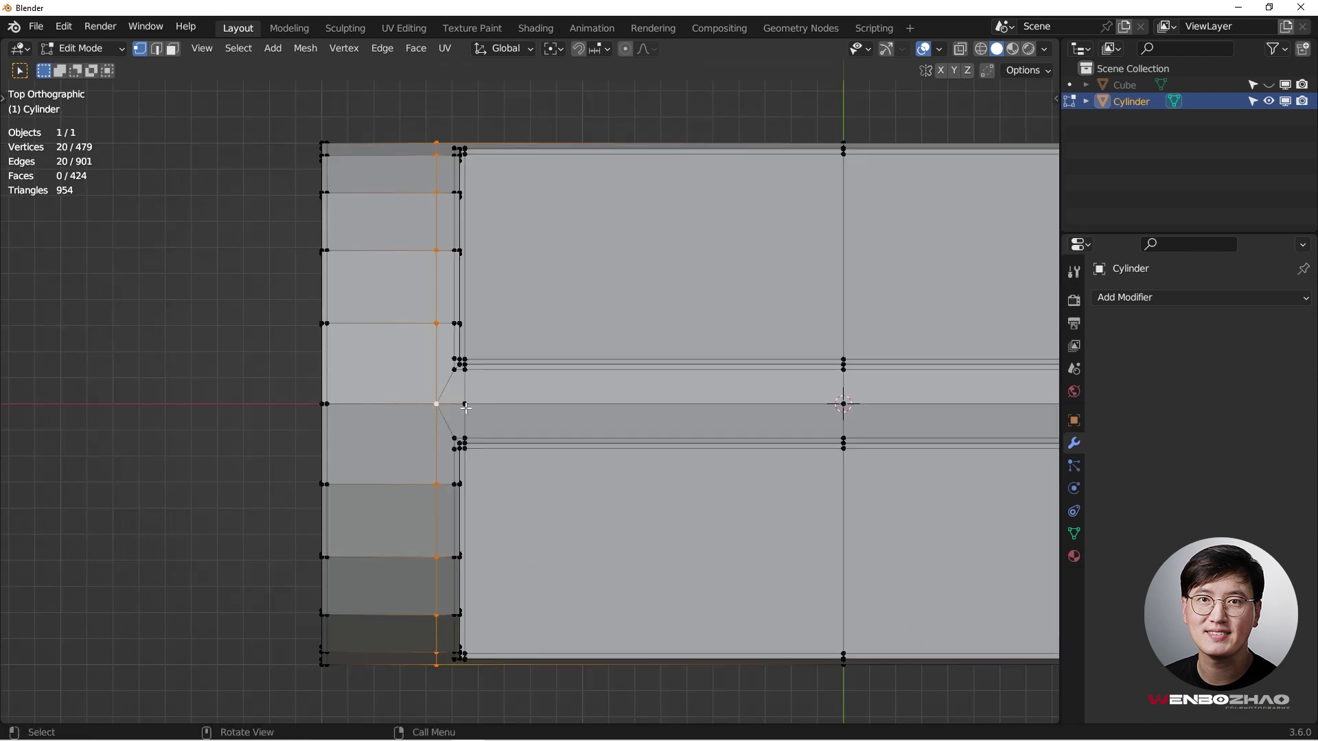
pyautogui.press('g')
pyautogui.press('g')
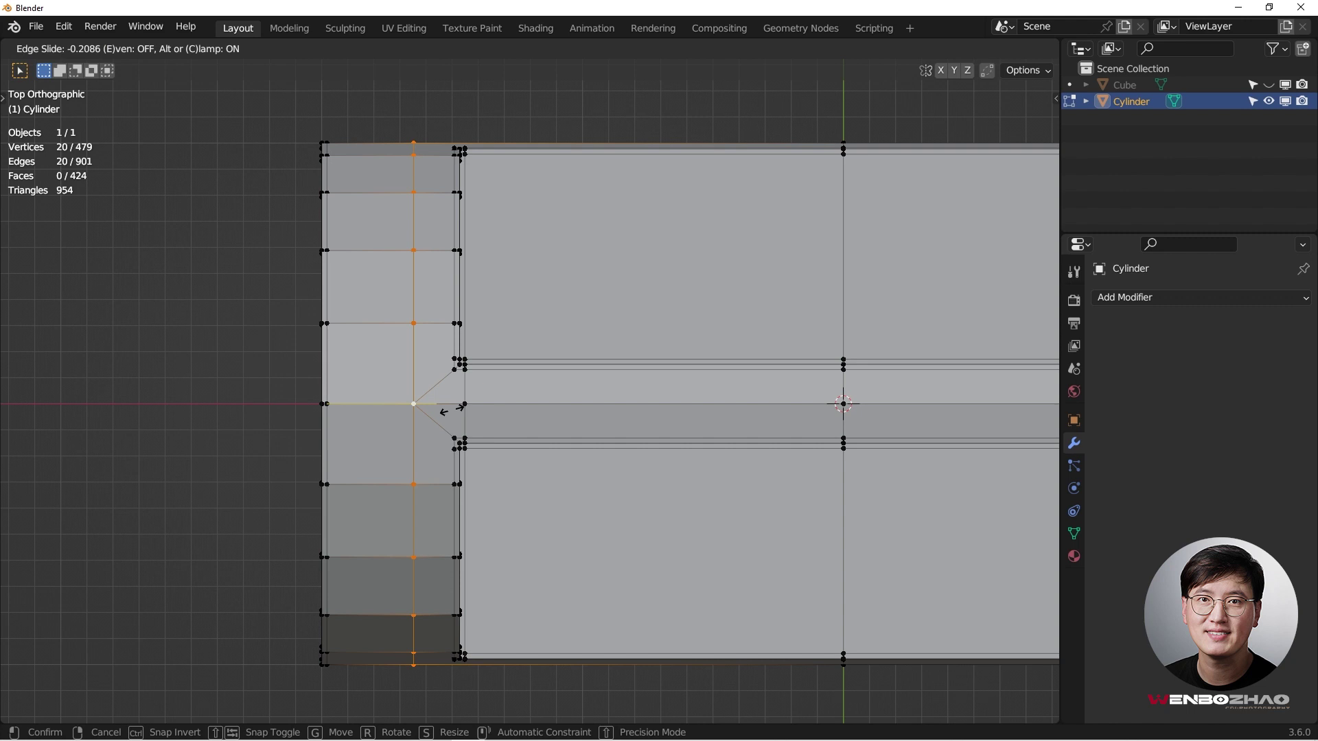
pyautogui.click(455, 410)
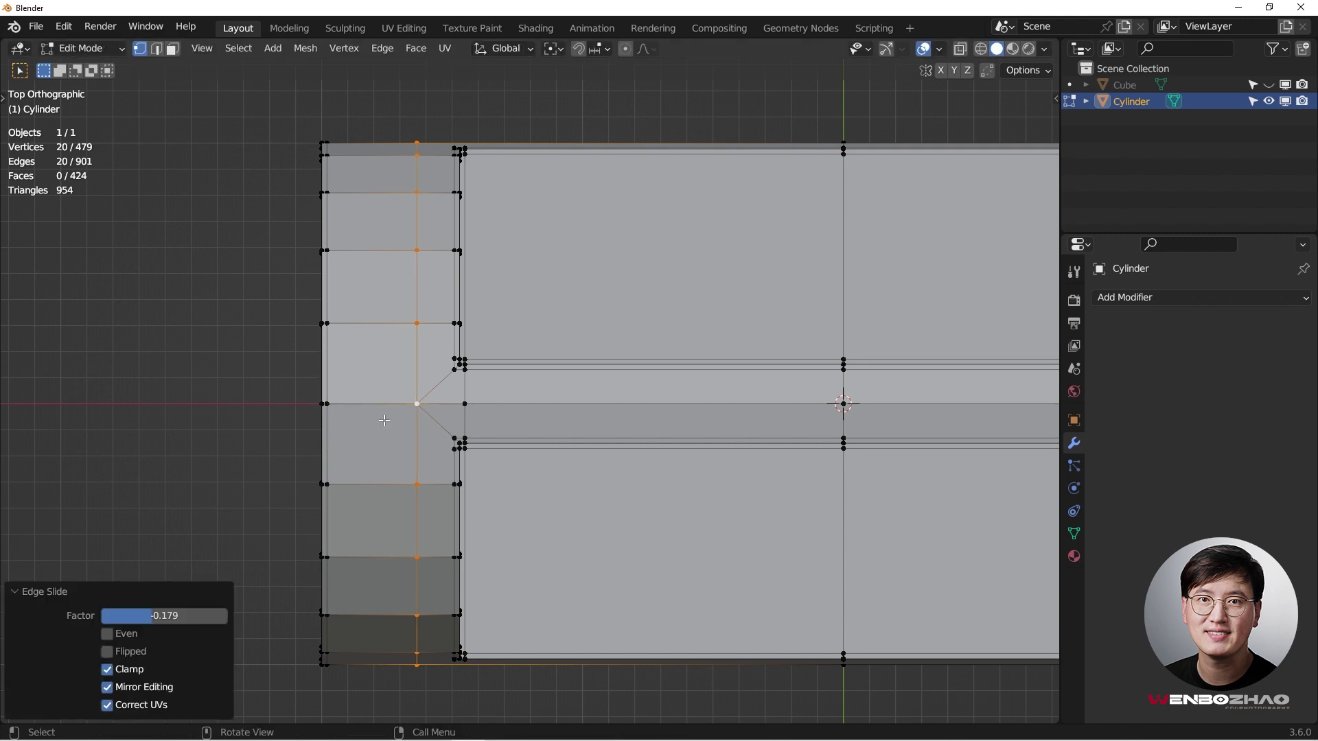
pyautogui.scroll(1, 358, 401)
pyautogui.scroll(-1, 364, 376)
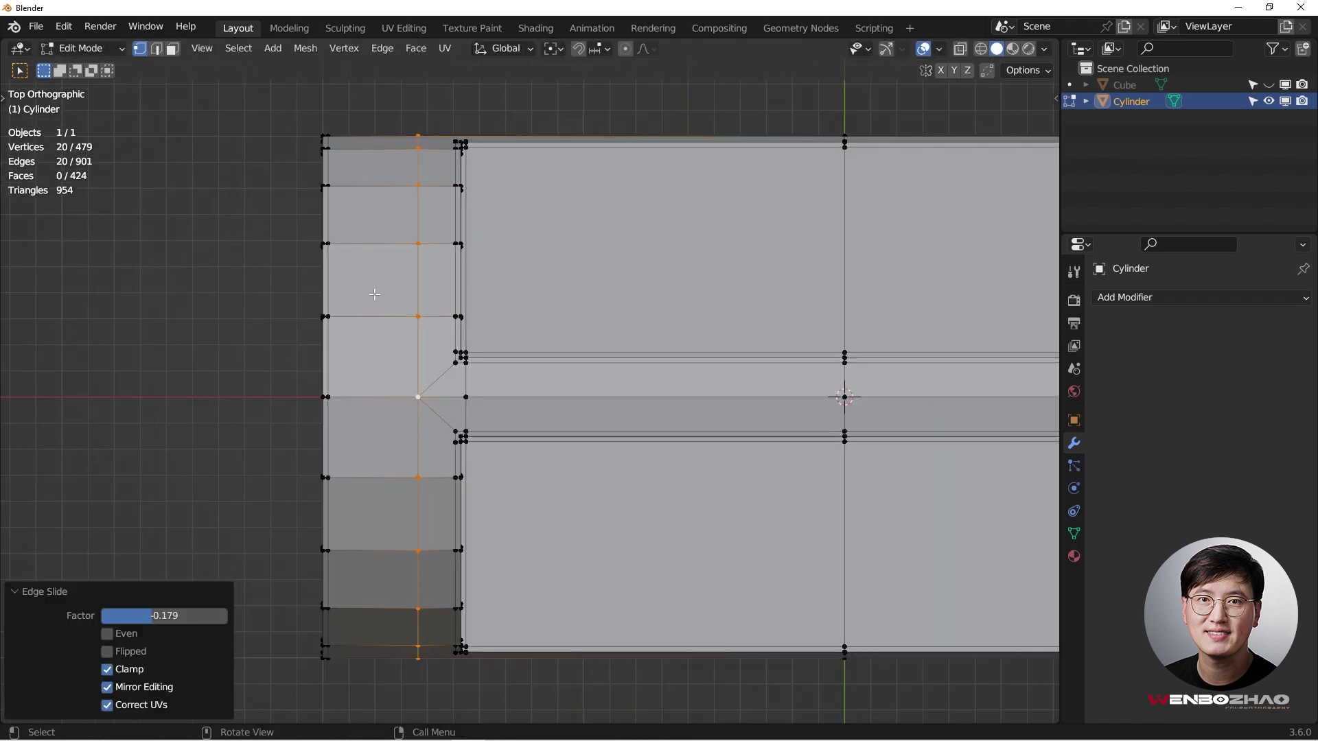
# Add a loop cut around the end band and slide it towards the outer end face with a factor of about -0.77
pyautogui.hotkey('ctrl', 't')
pyautogui.hotkey('ctrl', 'r')
pyautogui.click(372, 325)
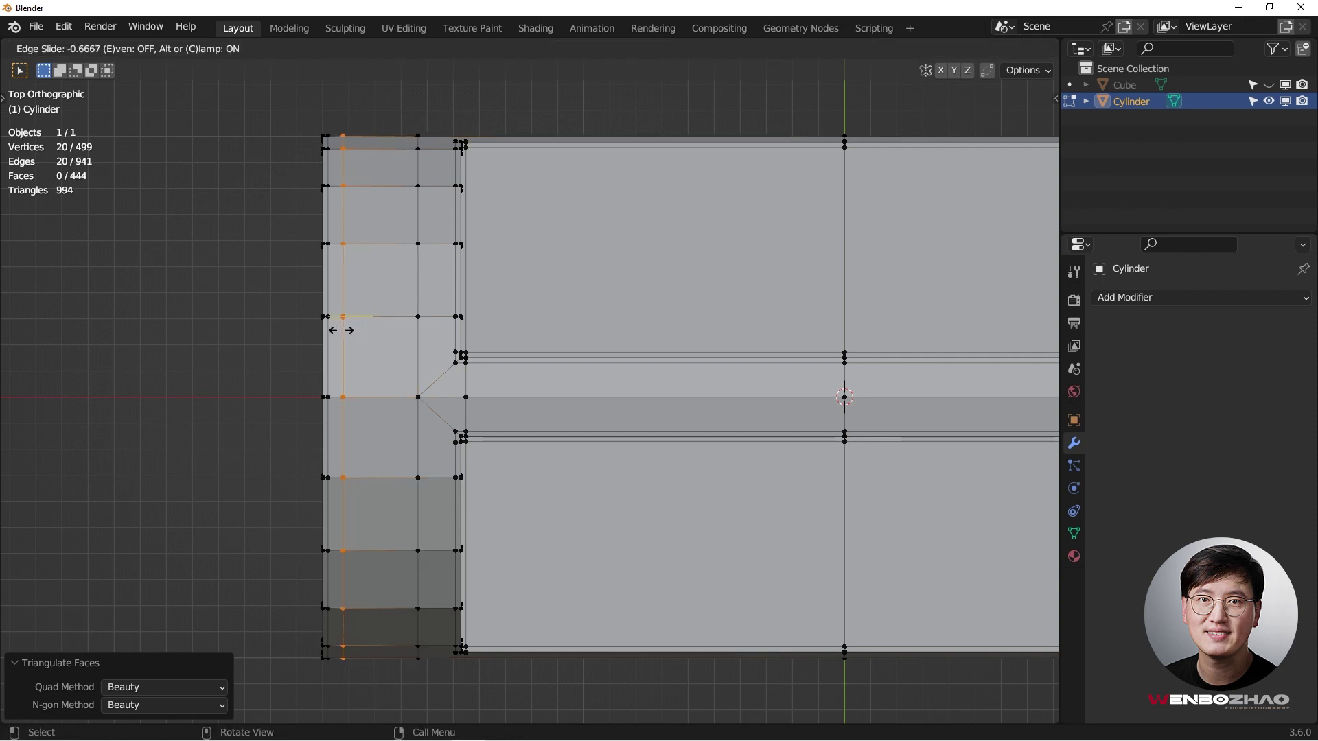
pyautogui.click(336, 332)
# From the front view, join the upper recess's corner vertex to the band loop's vertex on the front bar's centreline
pyautogui.moveTo(336, 331); pyautogui.dragTo(430, 244, button='middle')
pyautogui.scroll(-4, 431, 260)
pyautogui.moveTo(457, 414); pyautogui.dragTo(608, 347, button='middle')
pyautogui.moveTo(427, 463); pyautogui.dragTo(269, 472, button='middle')
pyautogui.press('KP_1')
pyautogui.keyDown('shift'); pyautogui.moveTo(540, 474); pyautogui.dragTo(400, 418, button='middle'); pyautogui.keyUp('shift')
pyautogui.scroll(8, 400, 417)
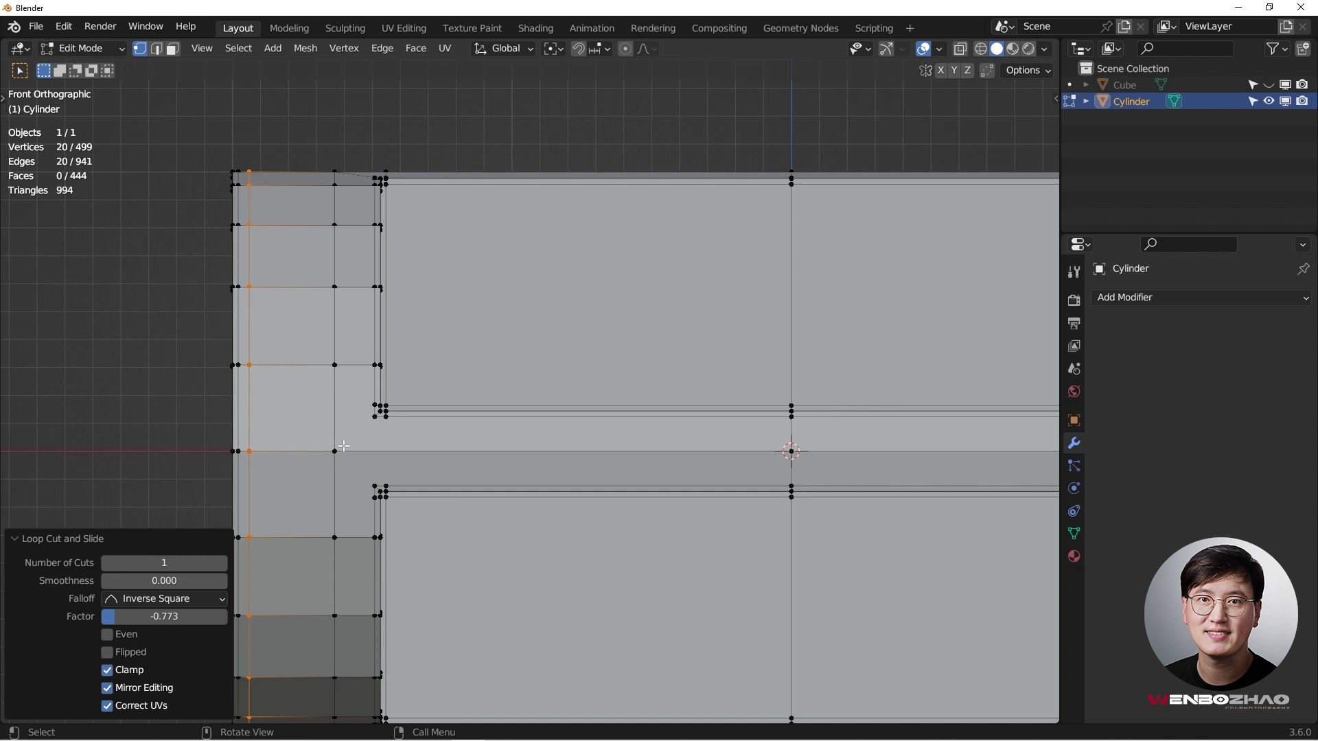
pyautogui.click(388, 387)
pyautogui.keyDown('shift'); pyautogui.click(328, 456); pyautogui.keyUp('shift')
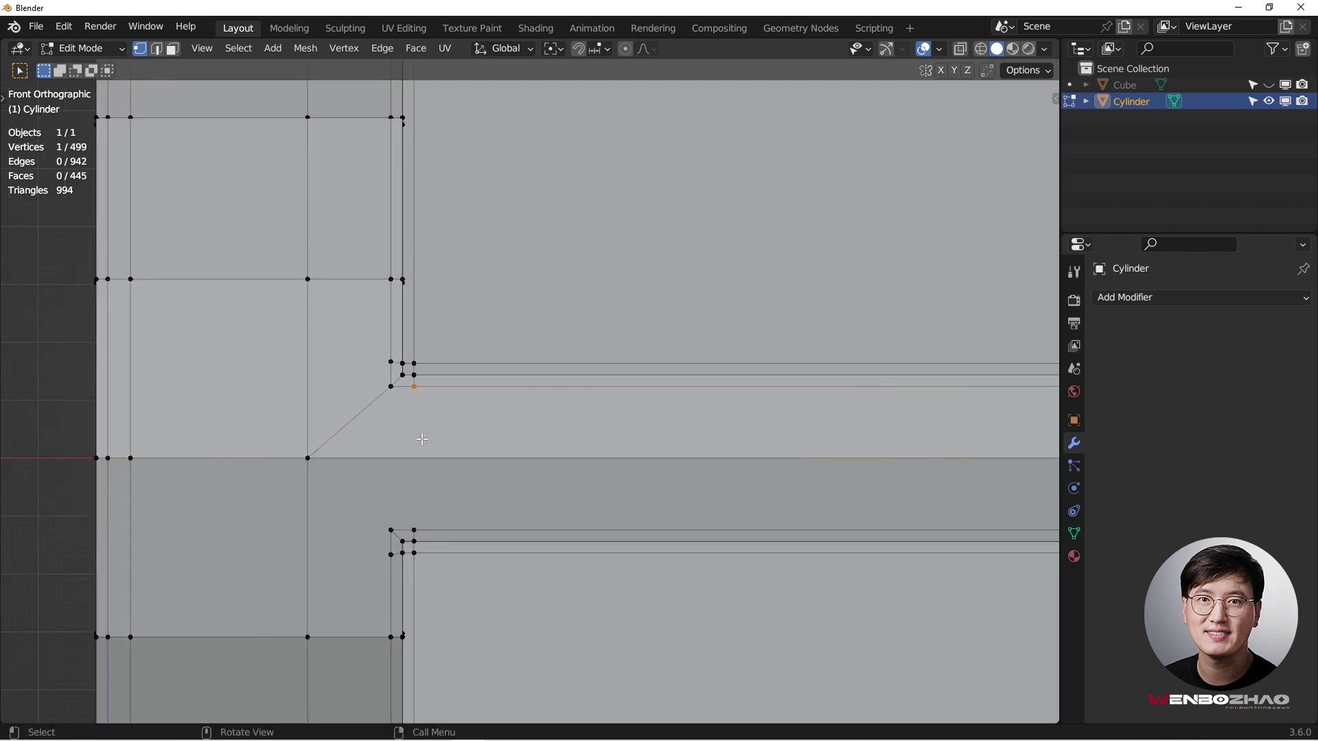
# Connect the two facing recess corner vertices across the end of the front bar and clear the selection
pyautogui.keyDown('shift'); pyautogui.click(440, 530); pyautogui.keyUp('shift')
pyautogui.scroll(1, 410, 453)
pyautogui.hotkey('alt', 'a')
# Join the corner vertex on the band side of the recess above the front bar to the adjacent band loop vertex
pyautogui.moveTo(427, 442); pyautogui.dragTo(569, 368, button='middle')
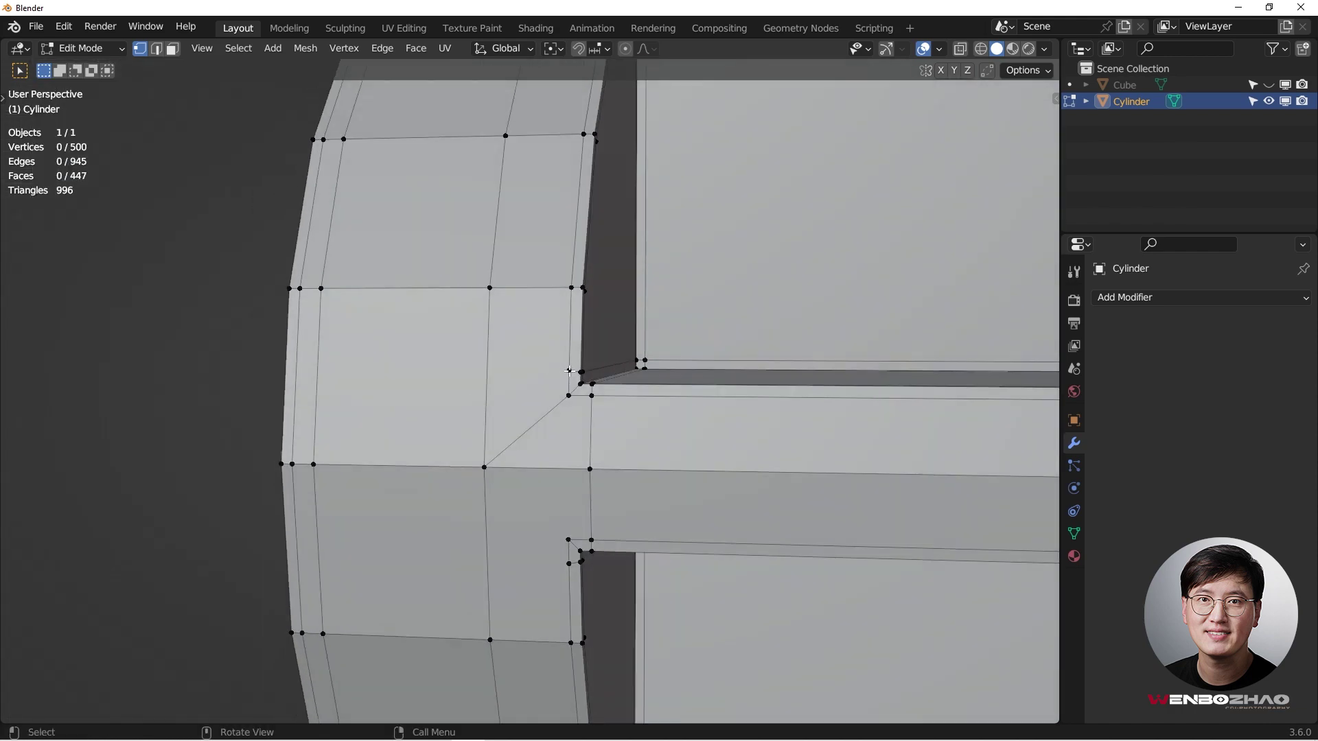
pyautogui.moveTo(292, 372); pyautogui.dragTo(545, 358, button='middle')
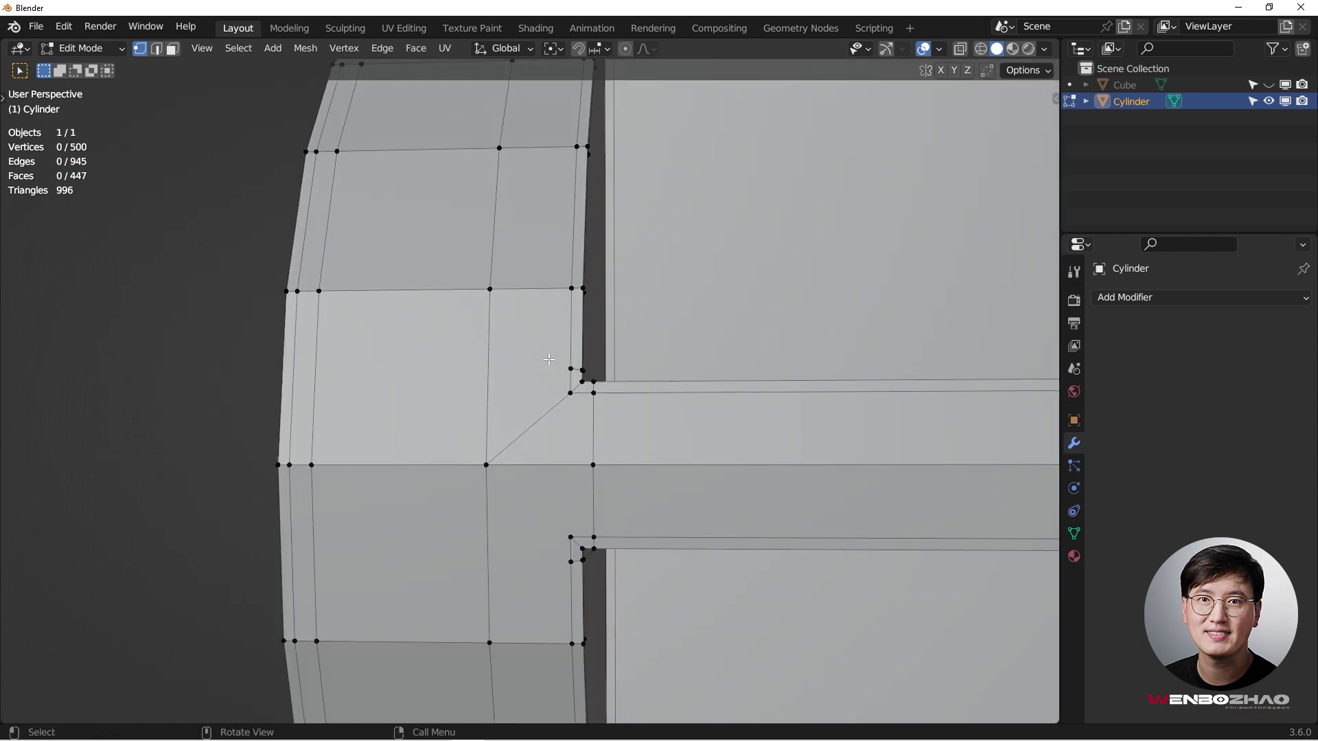
pyautogui.moveTo(566, 364); pyautogui.dragTo(575, 374)
pyautogui.keyDown('shift'); pyautogui.moveTo(485, 285); pyautogui.dragTo(495, 295); pyautogui.keyUp('shift')
# Join the band-side corner vertex of the recess below the top bar to the adjacent band loop vertex
pyautogui.moveTo(481, 460); pyautogui.dragTo(499, 508, button='middle')
pyautogui.scroll(-3, 514, 438)
pyautogui.scroll(5, 514, 357)
pyautogui.moveTo(512, 274)
pyautogui.mouseDown(button='middle')
pyautogui.moveTo(533, 330)
pyautogui.moveTo(512, 283)
pyautogui.mouseUp(button='middle')
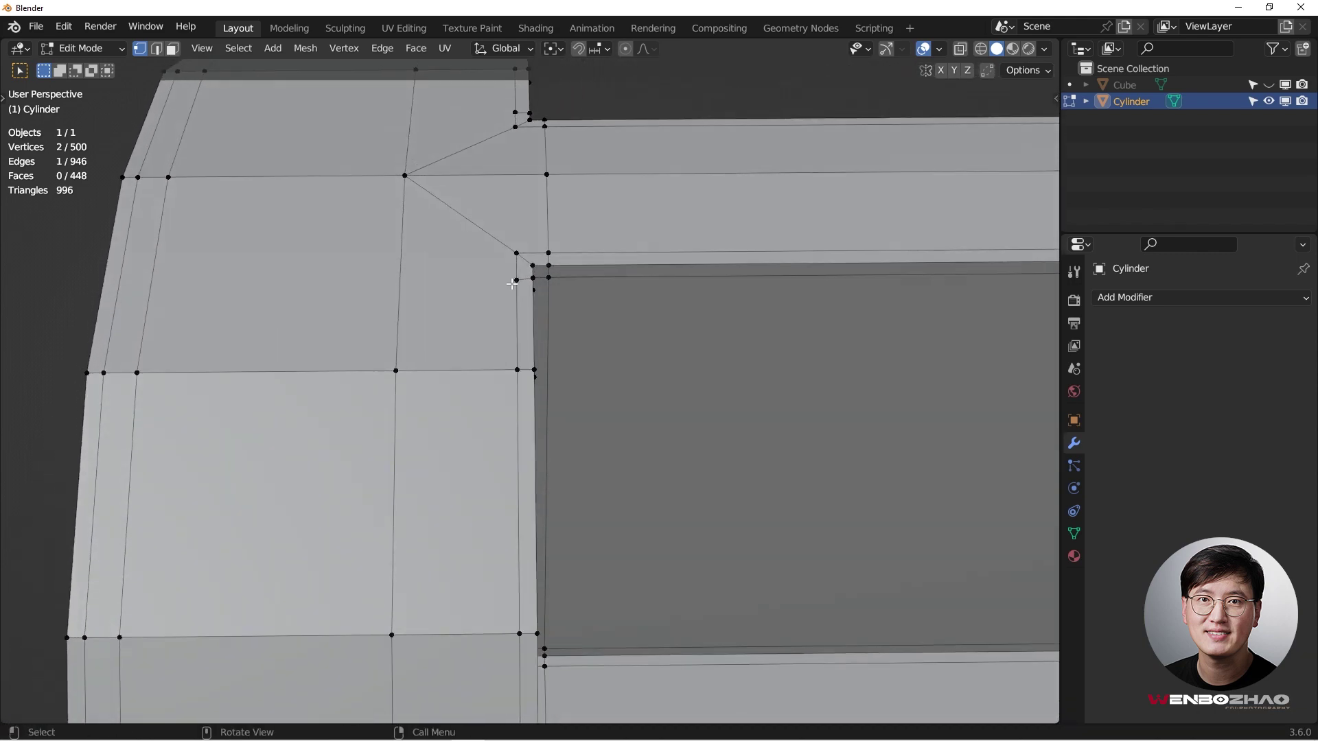
pyautogui.keyDown('shift'); pyautogui.click(393, 370); pyautogui.keyUp('shift')
pyautogui.press('j')
# Join the matching recess corner vertex on the top bar's opposite side to its adjacent band loop vertex
pyautogui.scroll(-2, 479, 344)
pyautogui.keyDown('shift'); pyautogui.moveTo(483, 291); pyautogui.dragTo(471, 371, button='middle'); pyautogui.keyUp('shift')
pyautogui.scroll(3, 479, 282)
pyautogui.moveTo(480, 240); pyautogui.dragTo(493, 262, button='middle')
pyautogui.moveTo(502, 233); pyautogui.dragTo(521, 248)
pyautogui.keyDown('shift'); pyautogui.moveTo(370, 157); pyautogui.dragTo(402, 174); pyautogui.keyUp('shift')
pyautogui.scroll(-3, 416, 237)
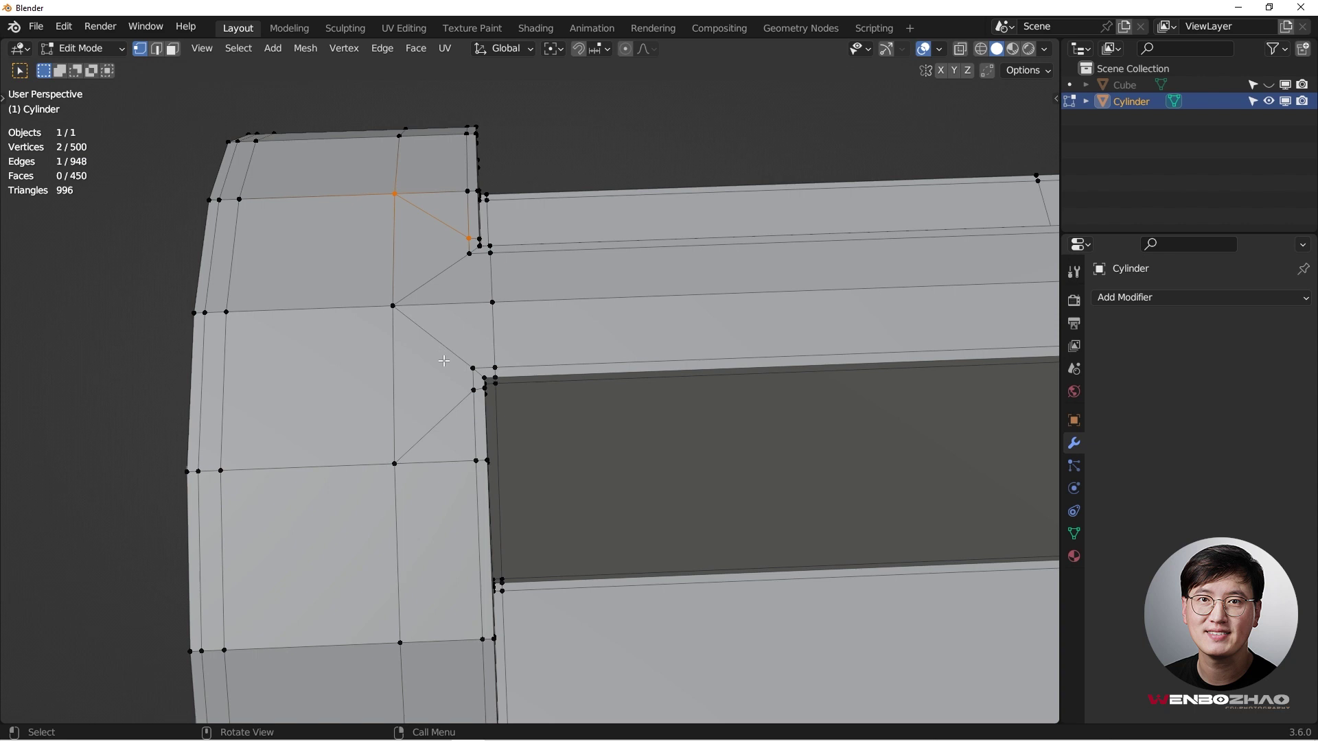
# Add a centred loop cut through the narrow strip between the band loop and the recess edge
pyautogui.moveTo(450, 364); pyautogui.dragTo(446, 336, button='middle')
pyautogui.scroll(-3, 439, 346)
pyautogui.keyDown('shift'); pyautogui.moveTo(455, 443); pyautogui.dragTo(414, 211, button='middle'); pyautogui.keyUp('shift')
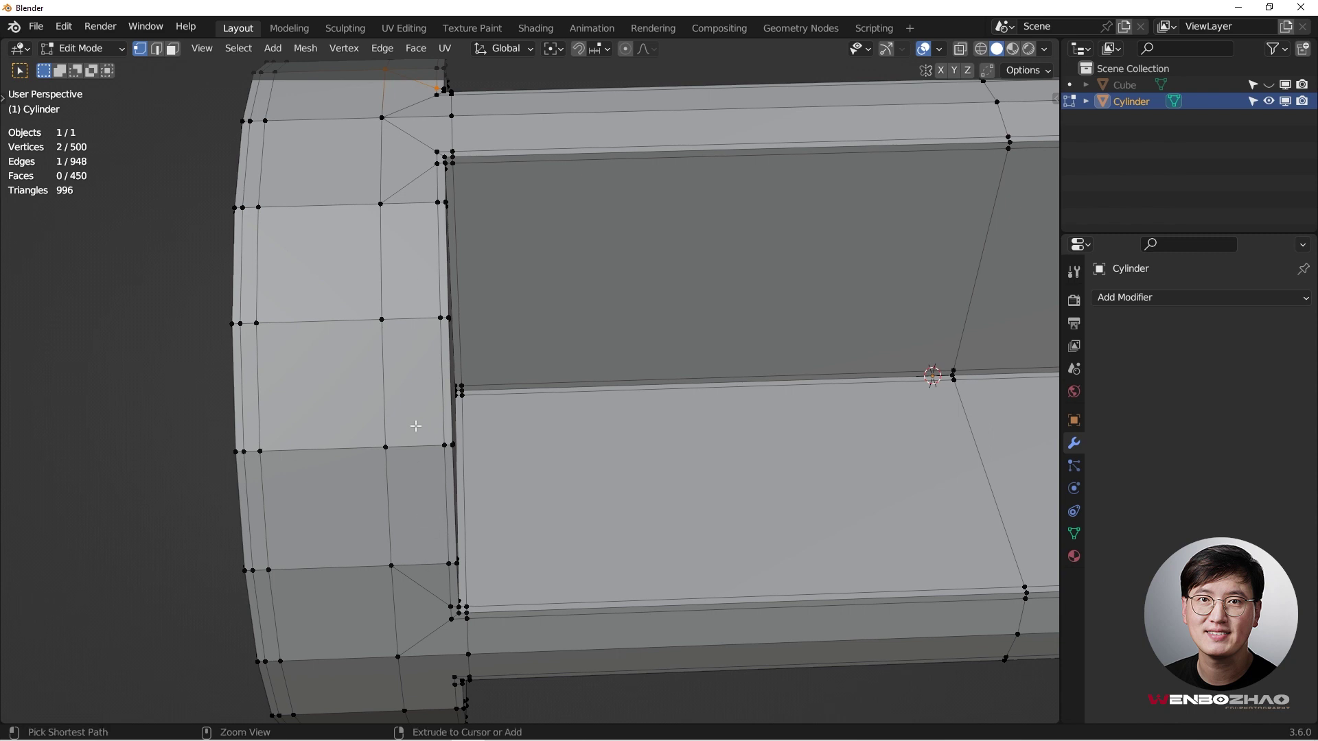
pyautogui.hotkey('ctrl', 'r')
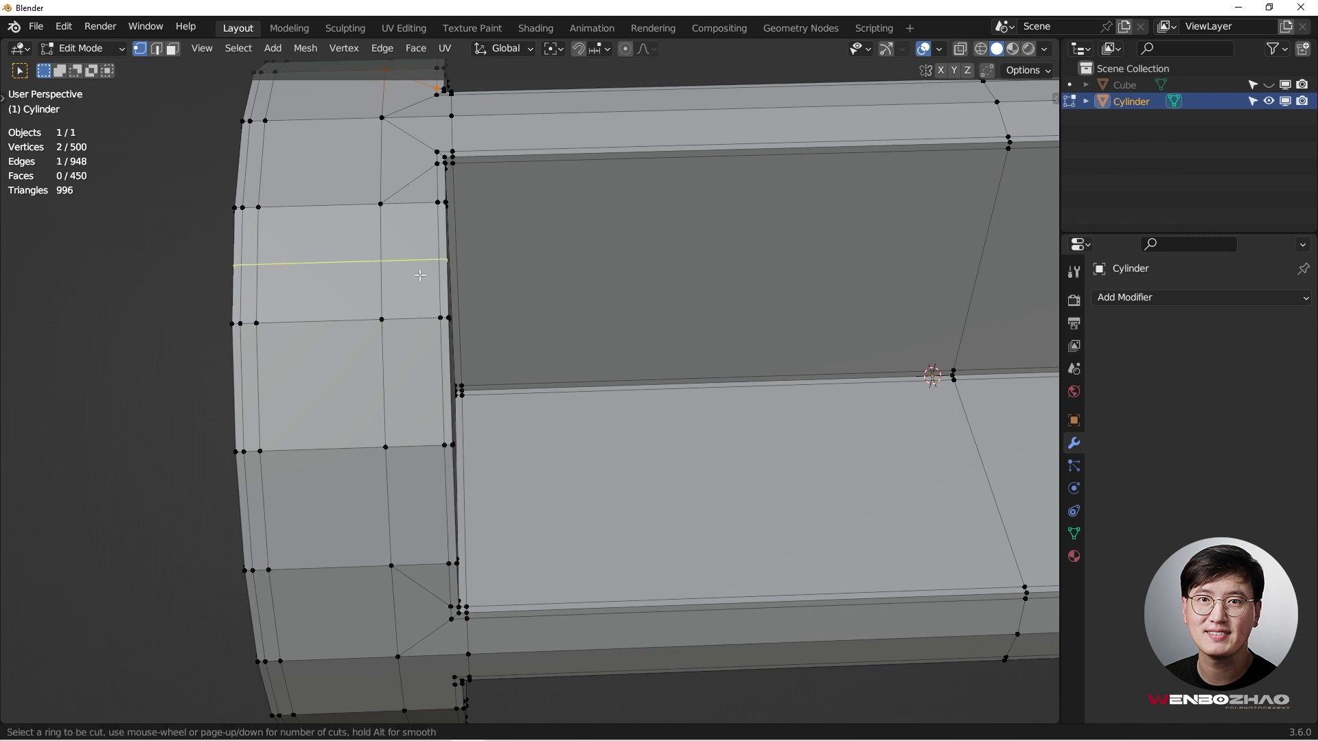
pyautogui.click(412, 217)
pyautogui.rightClick(412, 218)
# From the top view with X-ray on, delete the vertices of the cylinder's rear half
pyautogui.moveTo(464, 409); pyautogui.dragTo(343, 459, button='middle')
pyautogui.scroll(-3, 463, 442)
pyautogui.press('KP_7')
pyautogui.hotkey('alt', 'z')
pyautogui.scroll(-3, 463, 438)
pyautogui.moveTo(187, 259); pyautogui.dragTo(788, 418)
pyautogui.press('x')
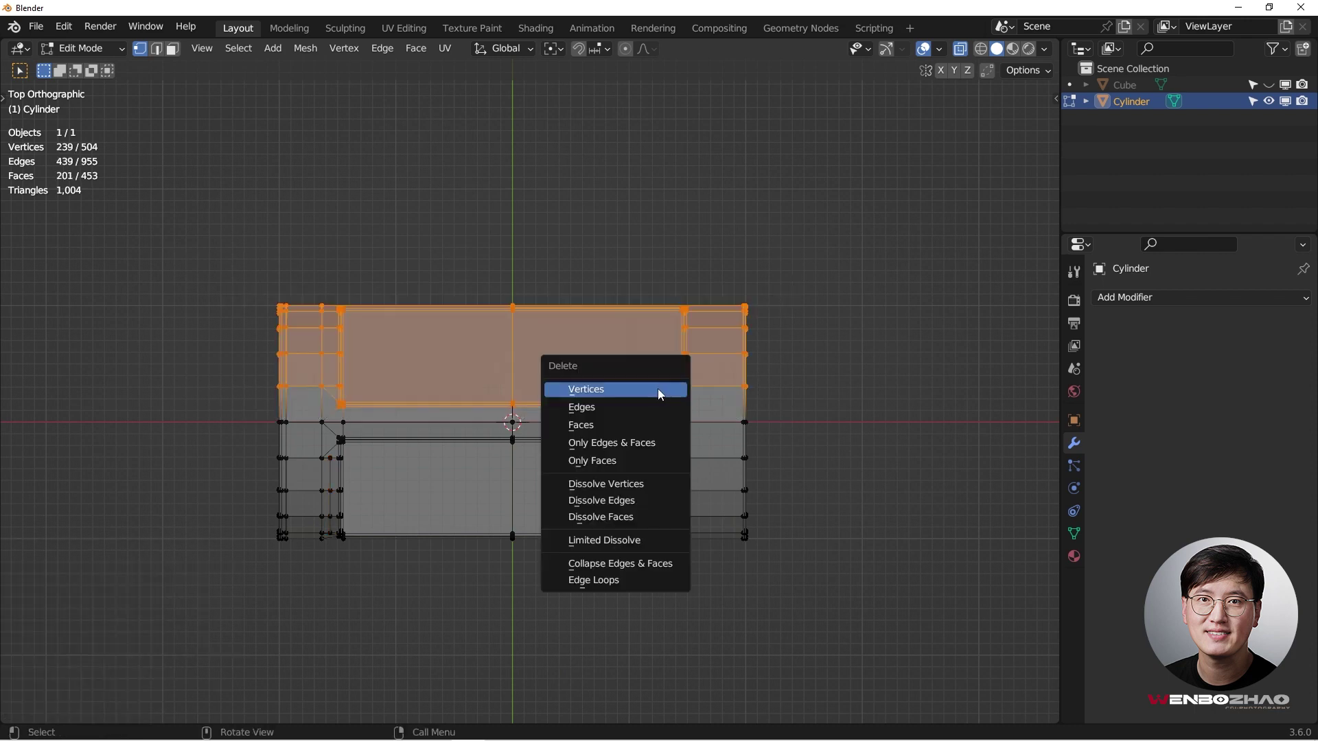
pyautogui.click(619, 387)
# Delete the vertices on the positive X side of the remaining cylinder half
pyautogui.press('b')
pyautogui.moveTo(507, 329); pyautogui.dragTo(745, 580)
pyautogui.press('b')
pyautogui.moveTo(571, 339); pyautogui.dragTo(851, 605)
pyautogui.press('x')
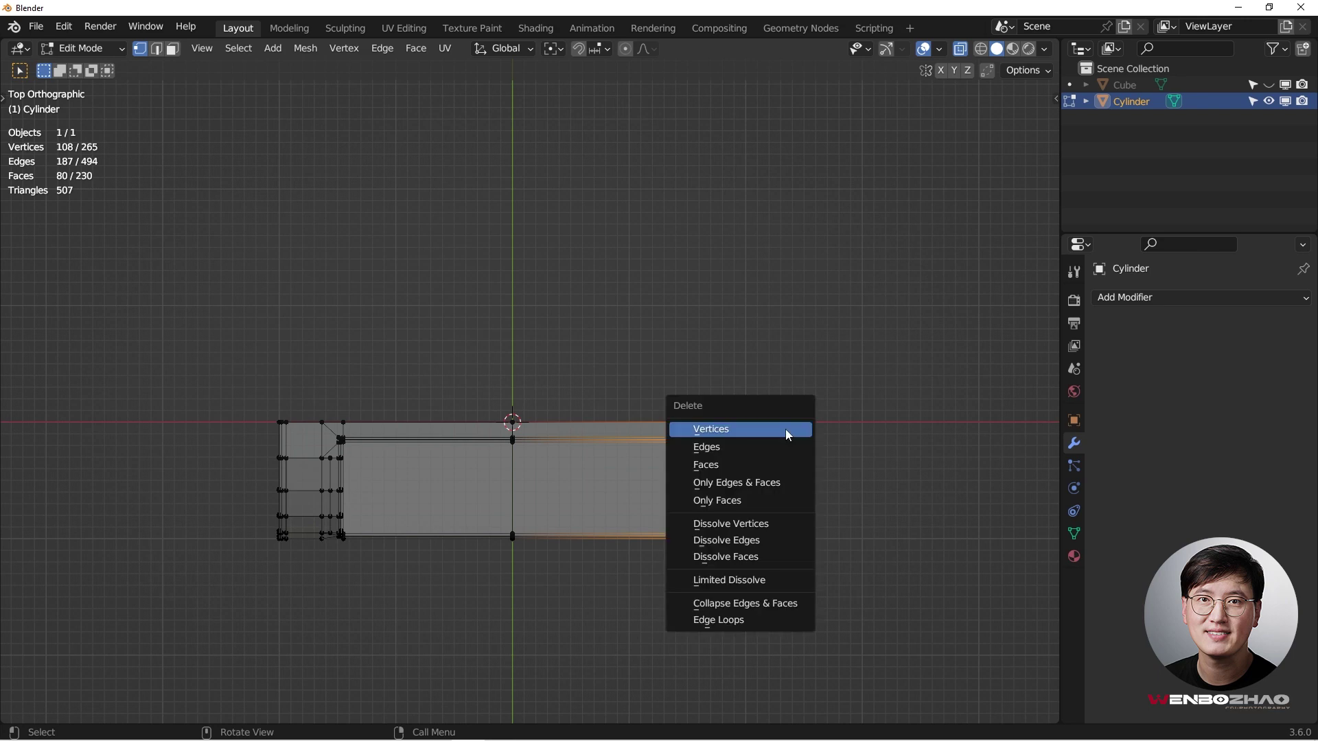
pyautogui.click(789, 432)
# From the front view, delete the vertices of the remaining piece's lower half
pyautogui.press('KP_1')
pyautogui.scroll(-1, 624, 512)
pyautogui.scroll(4, 574, 512)
pyautogui.scroll(2, 307, 342)
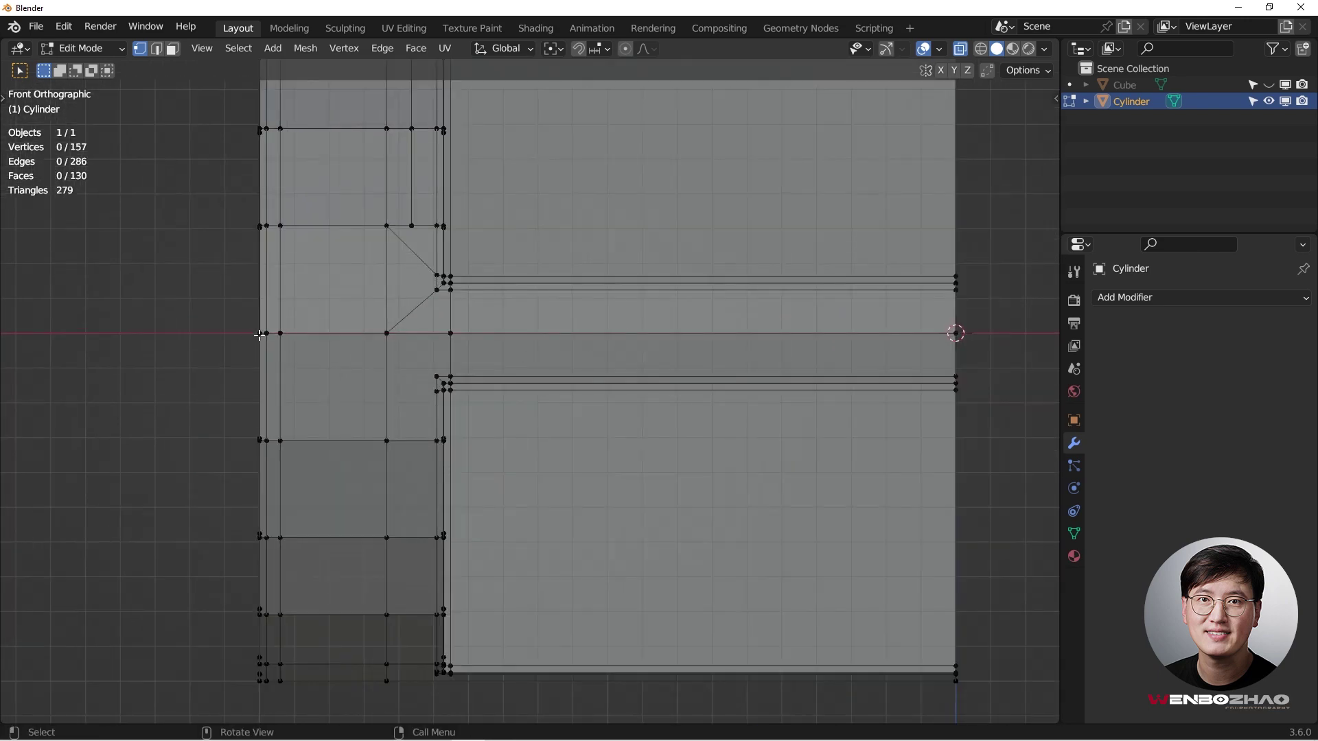
pyautogui.moveTo(204, 349); pyautogui.dragTo(538, 455)
pyautogui.scroll(-4, 462, 374)
pyautogui.moveTo(289, 329); pyautogui.dragTo(759, 547)
pyautogui.press('x')
pyautogui.click(770, 329)
# Examine the remaining eighth of the cylinder in Object and Edit Mode, with X-ray switched on and off
pyautogui.press('Tab')
pyautogui.moveTo(566, 311); pyautogui.dragTo(476, 286, button='middle')
pyautogui.hotkey('alt', 'z')
pyautogui.hotkey('alt', 'z')
pyautogui.hotkey('alt', 'z')
pyautogui.hotkey('alt', 'z')
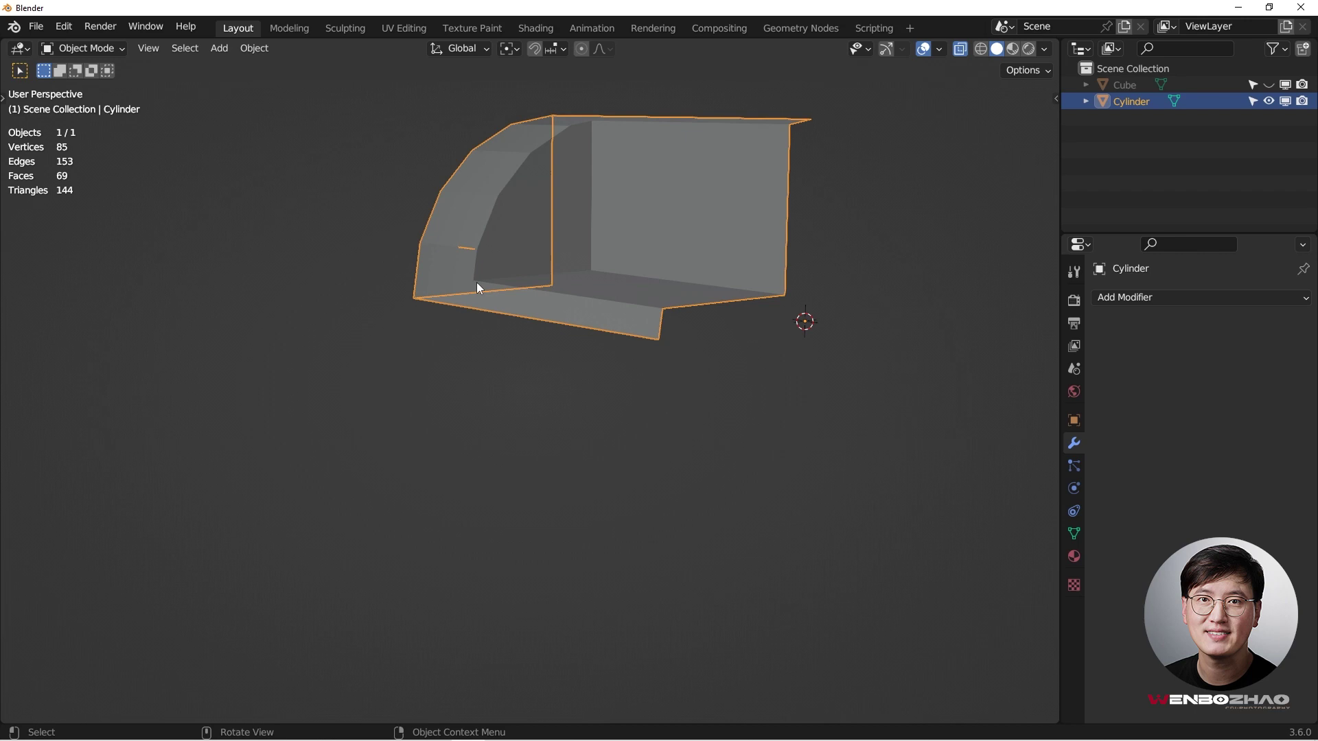
pyautogui.press('Tab')
pyautogui.scroll(6, 496, 236)
pyautogui.moveTo(499, 236); pyautogui.dragTo(458, 332, button='middle')
pyautogui.scroll(-6, 571, 340)
pyautogui.press('Tab')
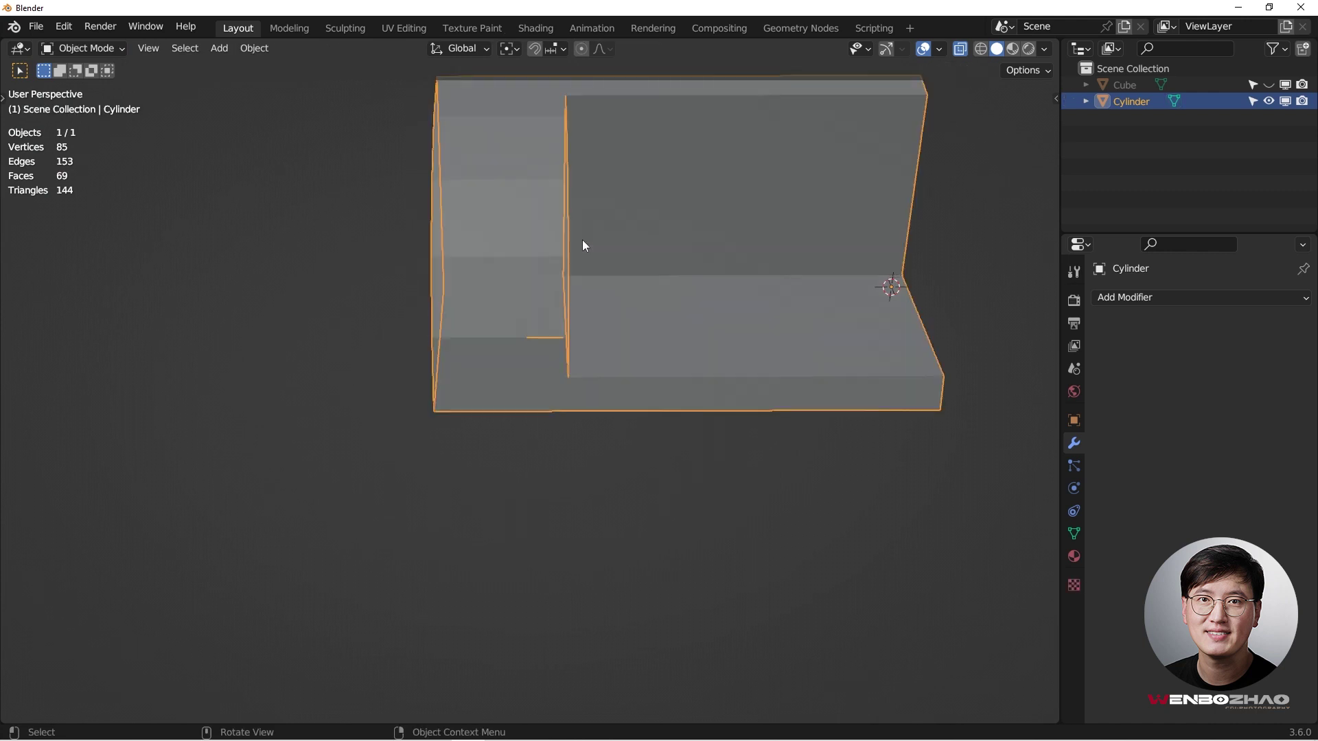
# Add a Mirror modifier to the cylinder piece and mirror it on the X, Y and Z axes
pyautogui.scroll(-3, 634, 362)
pyautogui.keyDown('shift'); pyautogui.moveTo(706, 324); pyautogui.dragTo(631, 317, button='middle'); pyautogui.keyUp('shift')
pyautogui.click(1152, 294)
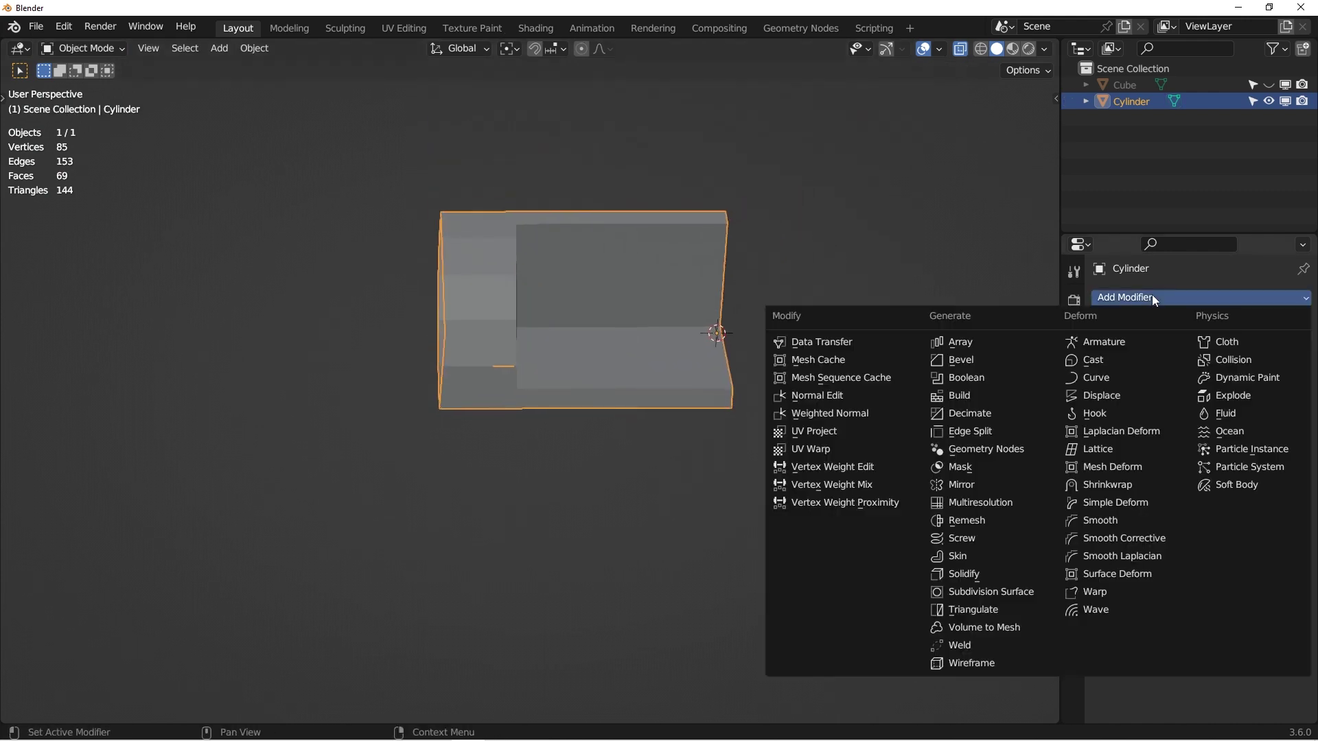
pyautogui.click(979, 483)
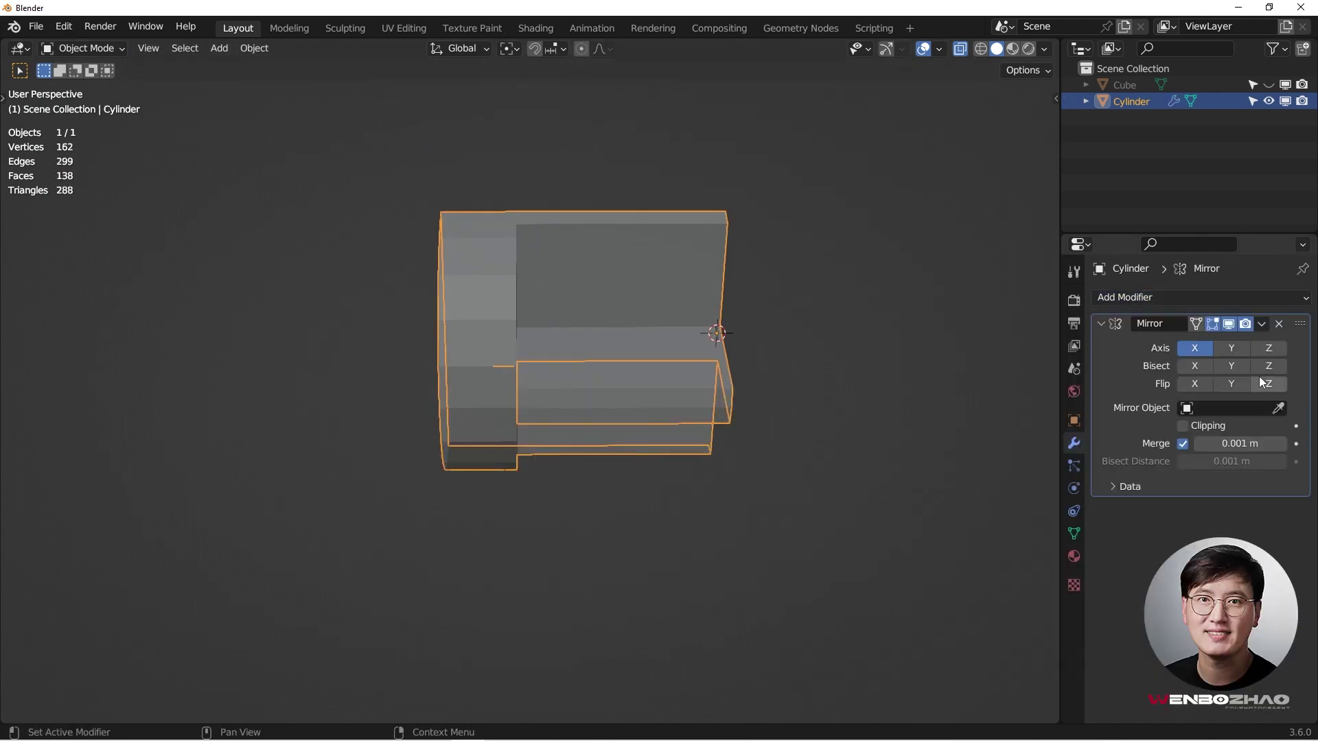
pyautogui.click(1280, 351)
pyautogui.click(1241, 350)
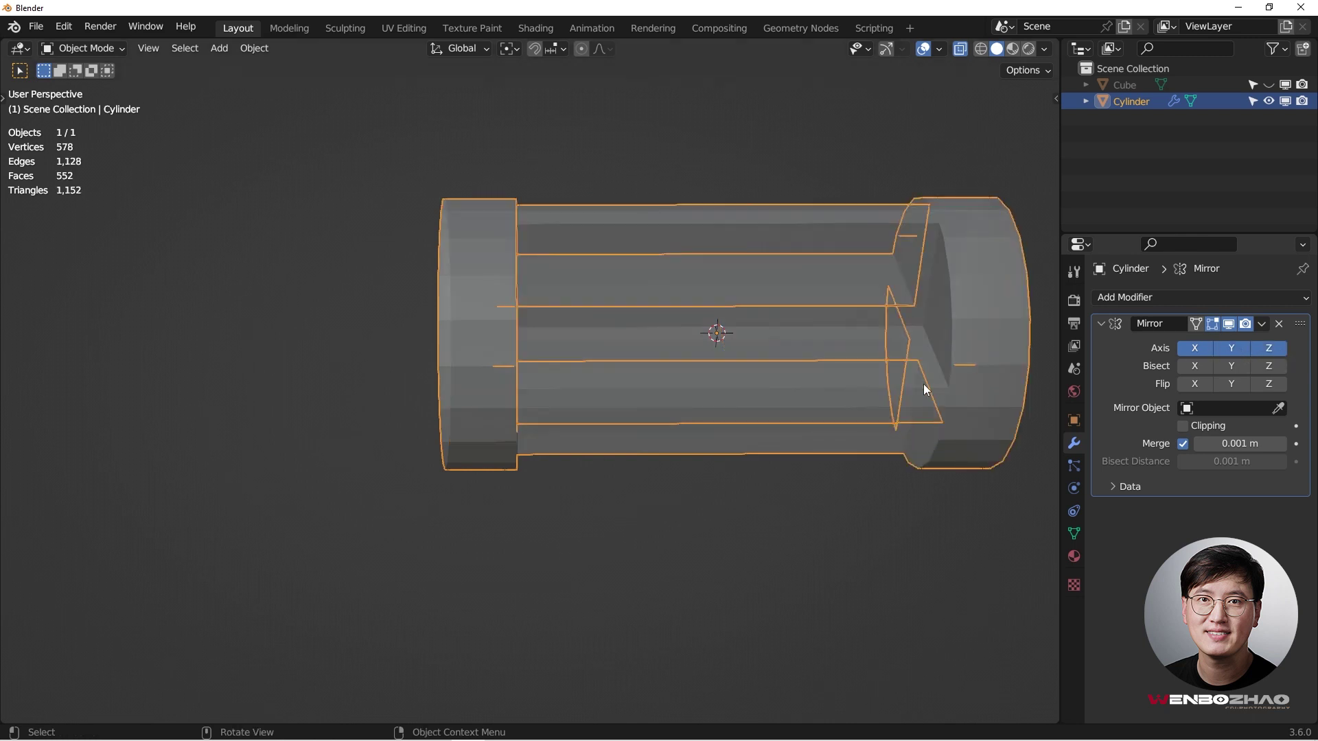
# Examine the mirrored cylinder from several sides with X-ray turned off, then reopen its mesh in Edit Mode
pyautogui.scroll(-1, 751, 405)
pyautogui.scroll(4, 692, 388)
pyautogui.scroll(1, 689, 336)
pyautogui.hotkey('alt', 'z')
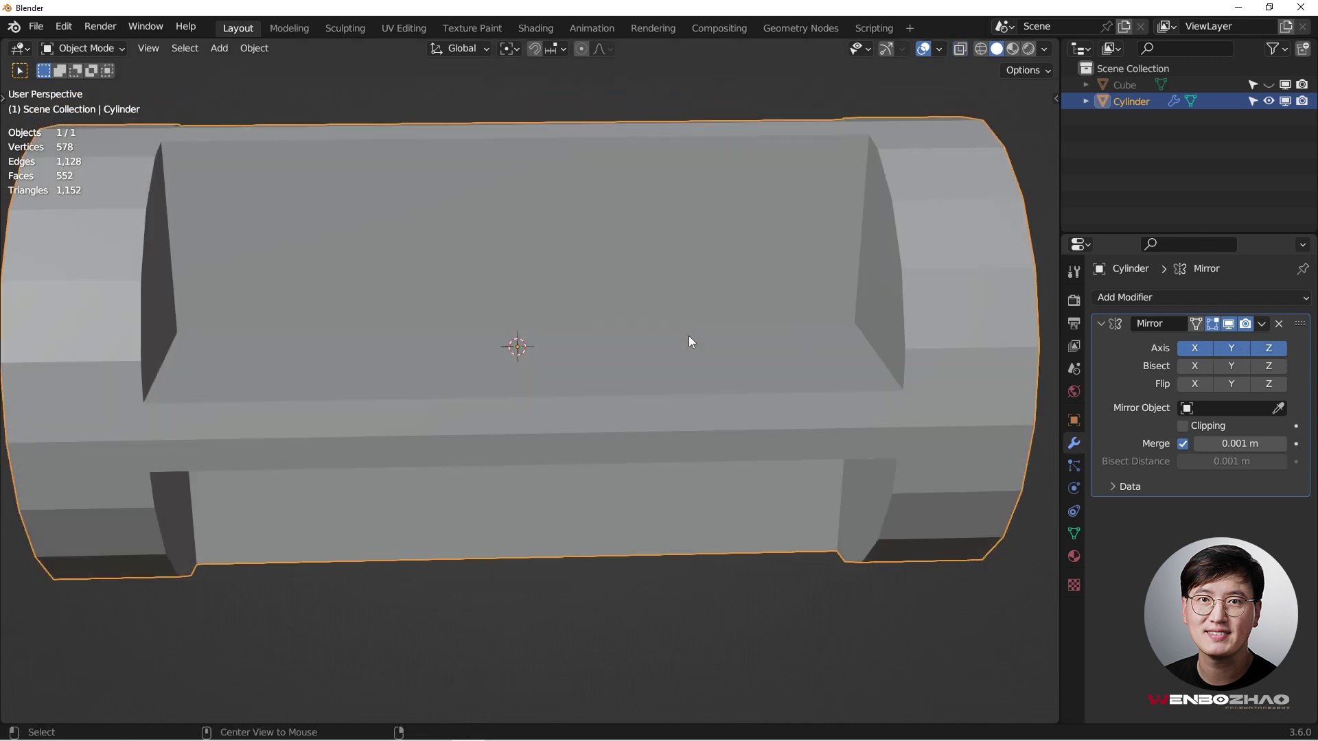
pyautogui.scroll(-5, 689, 336)
pyautogui.moveTo(691, 357); pyautogui.dragTo(769, 329, button='middle')
pyautogui.scroll(4, 769, 331)
pyautogui.click(912, 333)
pyautogui.scroll(2, 650, 346)
pyautogui.moveTo(649, 346); pyautogui.dragTo(731, 352, button='middle')
pyautogui.scroll(-5, 731, 351)
pyautogui.press('Tab')
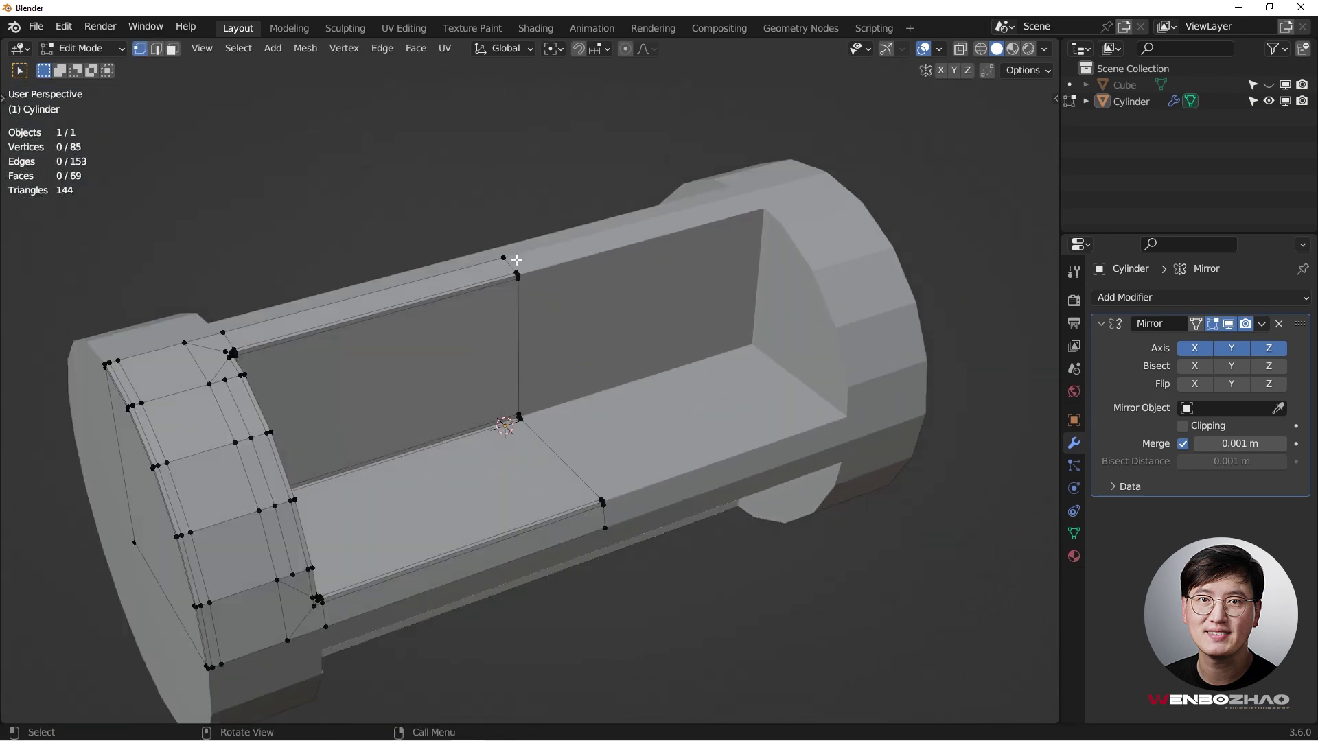
# Delete the centre vertex of the cylinder's flat end cap to open that end
pyautogui.scroll(5, 368, 365)
pyautogui.moveTo(348, 360); pyautogui.dragTo(706, 322, button='middle')
pyautogui.click(459, 484)
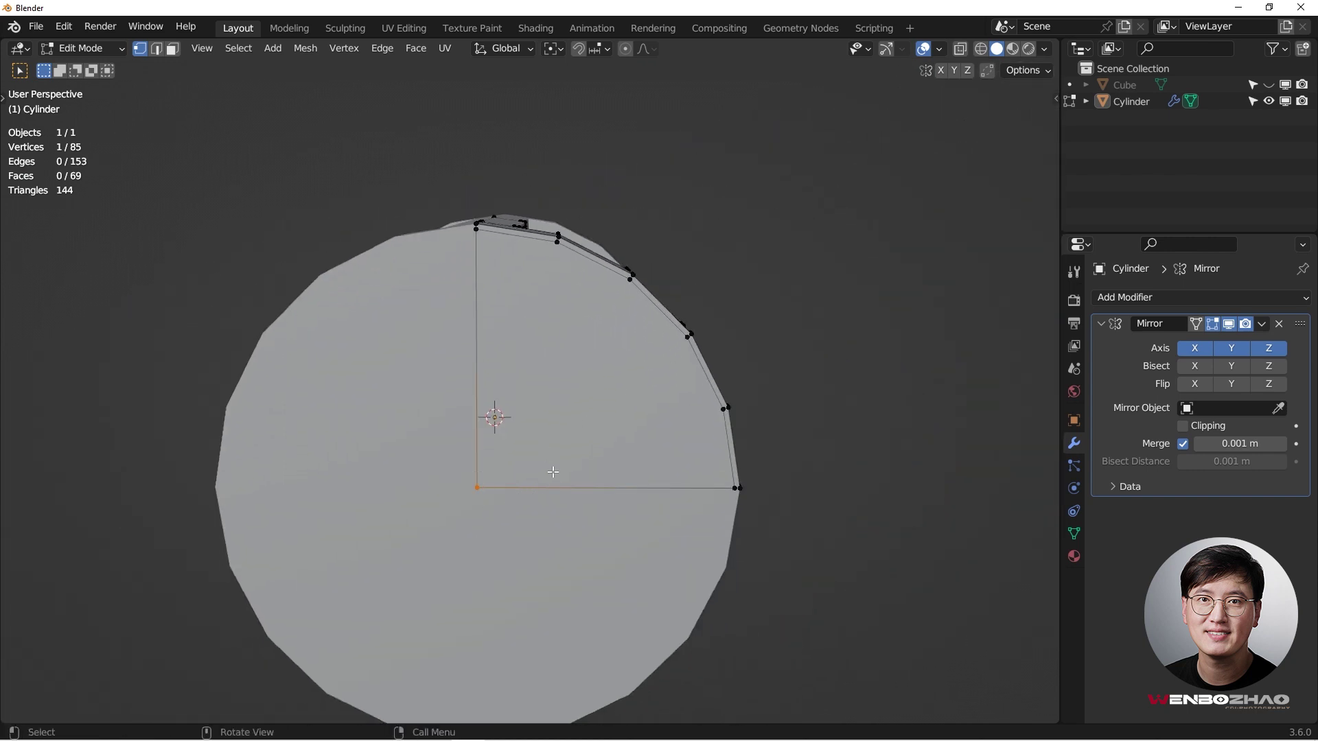
pyautogui.press('x')
pyautogui.click(553, 472)
# Slide the collar's middle edge loop along the cylinder axis by a factor of 0.382
pyautogui.moveTo(644, 484); pyautogui.dragTo(427, 374, button='middle')
pyautogui.scroll(2, 626, 400)
pyautogui.scroll(-3, 599, 520)
pyautogui.keyDown('alt'); pyautogui.click(424, 298); pyautogui.keyUp('alt')
pyautogui.press('g')
pyautogui.press('g')
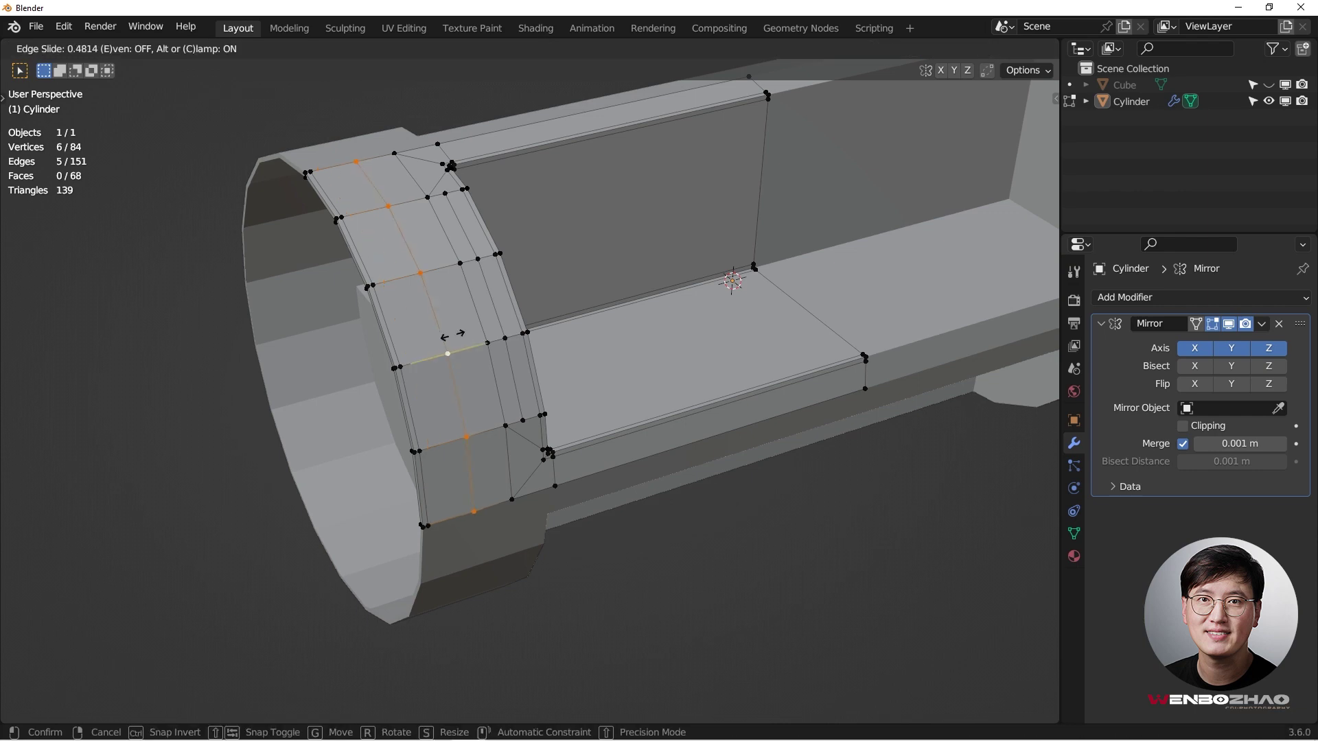
pyautogui.click(448, 336)
pyautogui.moveTo(448, 336)
pyautogui.mouseDown(button='middle')
pyautogui.moveTo(426, 347)
pyautogui.moveTo(459, 347)
pyautogui.moveTo(452, 321)
pyautogui.mouseUp(button='middle')
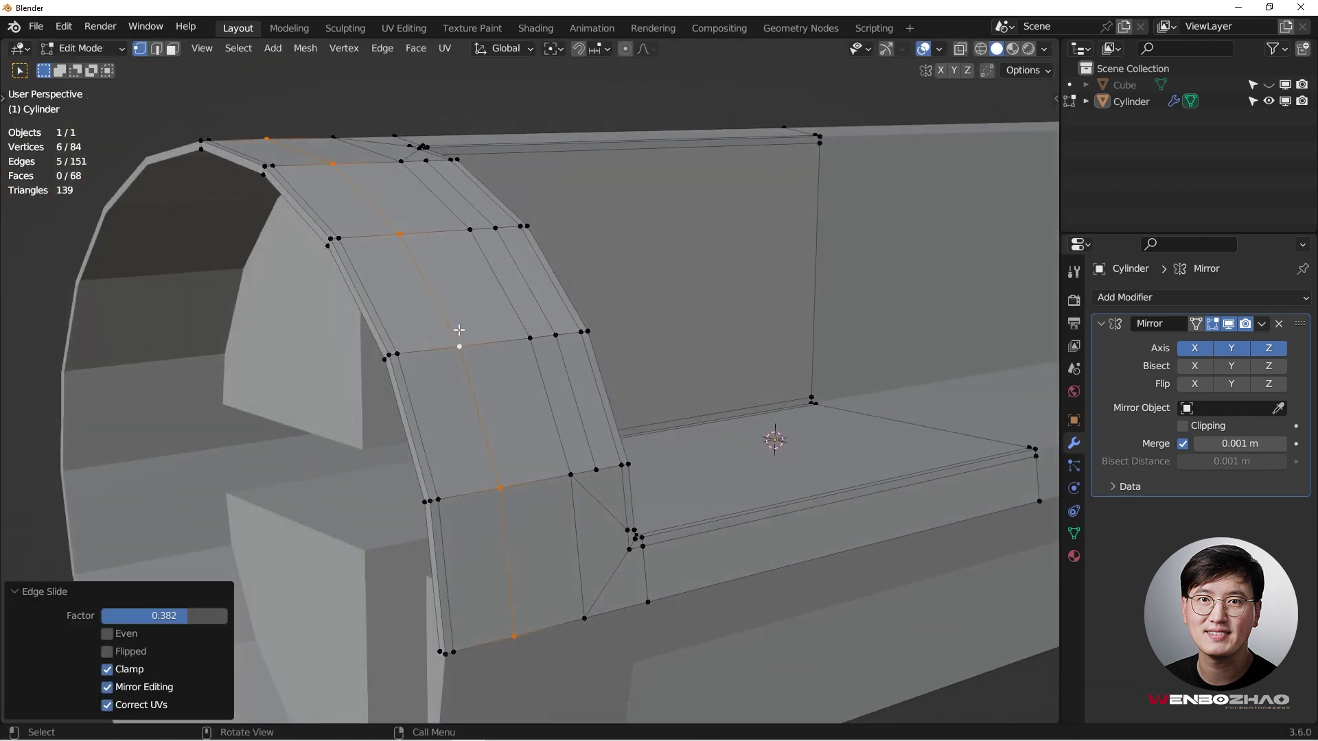
pyautogui.moveTo(502, 429); pyautogui.dragTo(493, 397, button='middle')
# Bevel the collar's middle edge loop 0.0715 m wide with 1 segment, and slide the resulting vertices by a factor of 0.191
pyautogui.hotkey('ctrl', 'b')
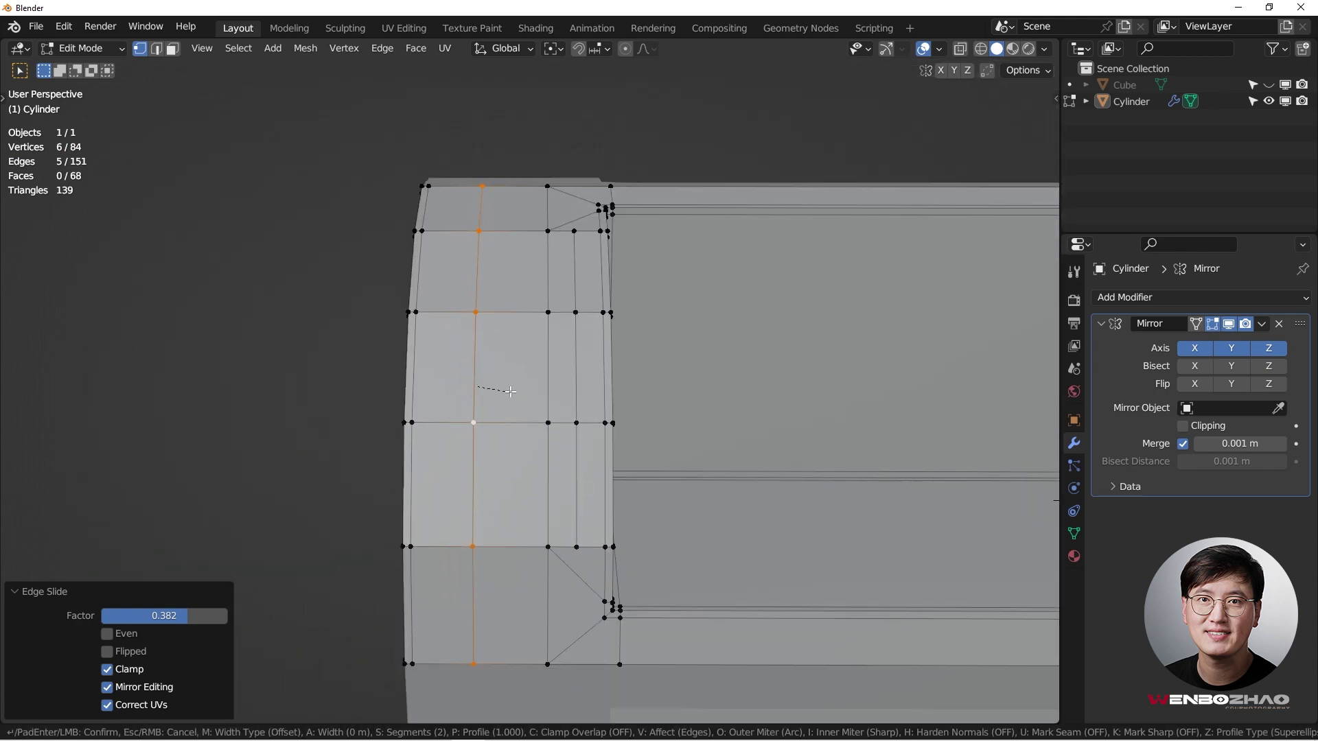
pyautogui.scroll(-2, 536, 391)
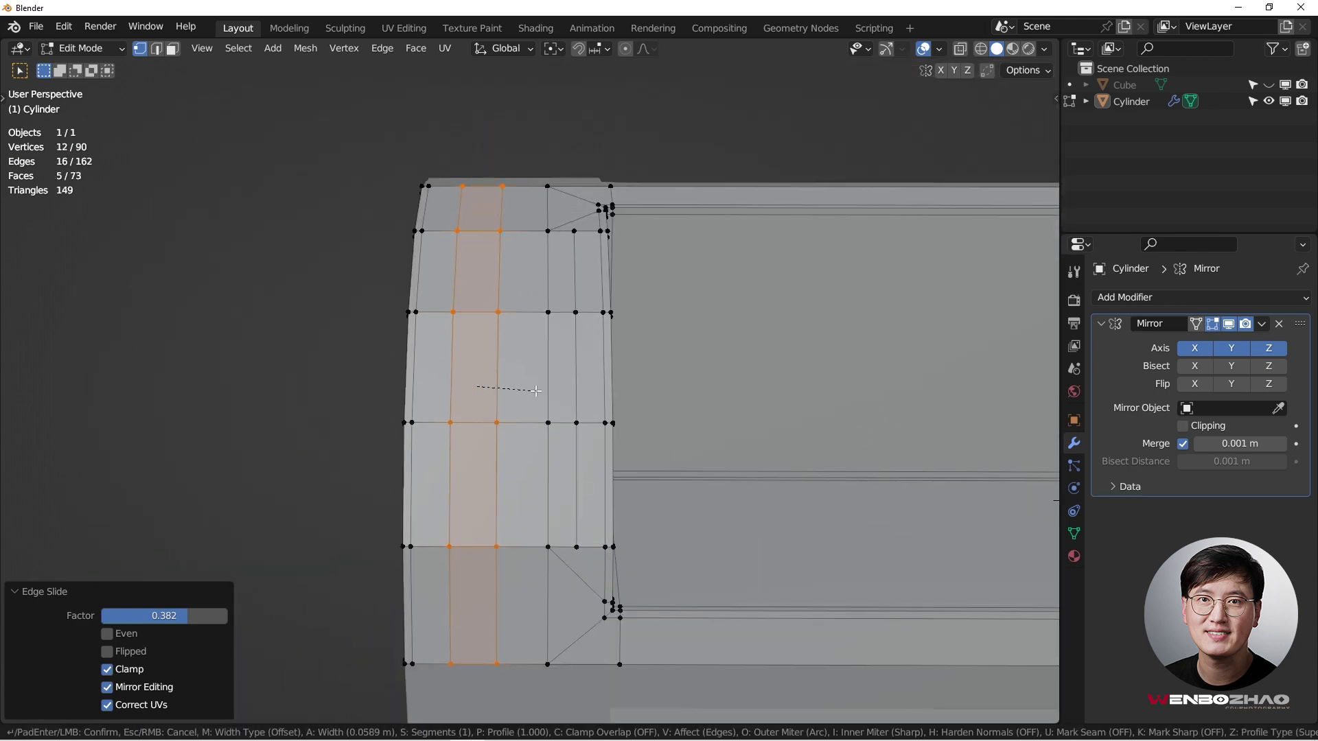
pyautogui.click(541, 390)
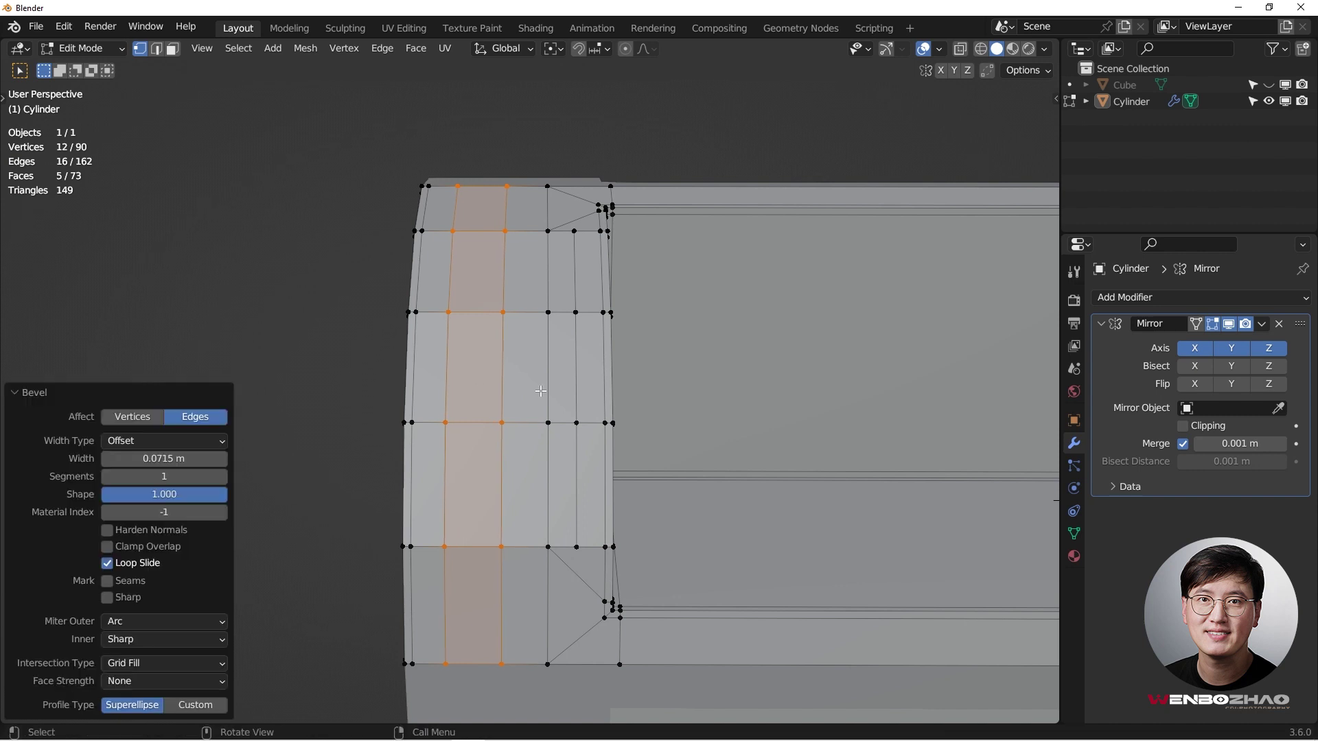
pyautogui.hotkey('shift', 'v')
pyautogui.click(544, 392)
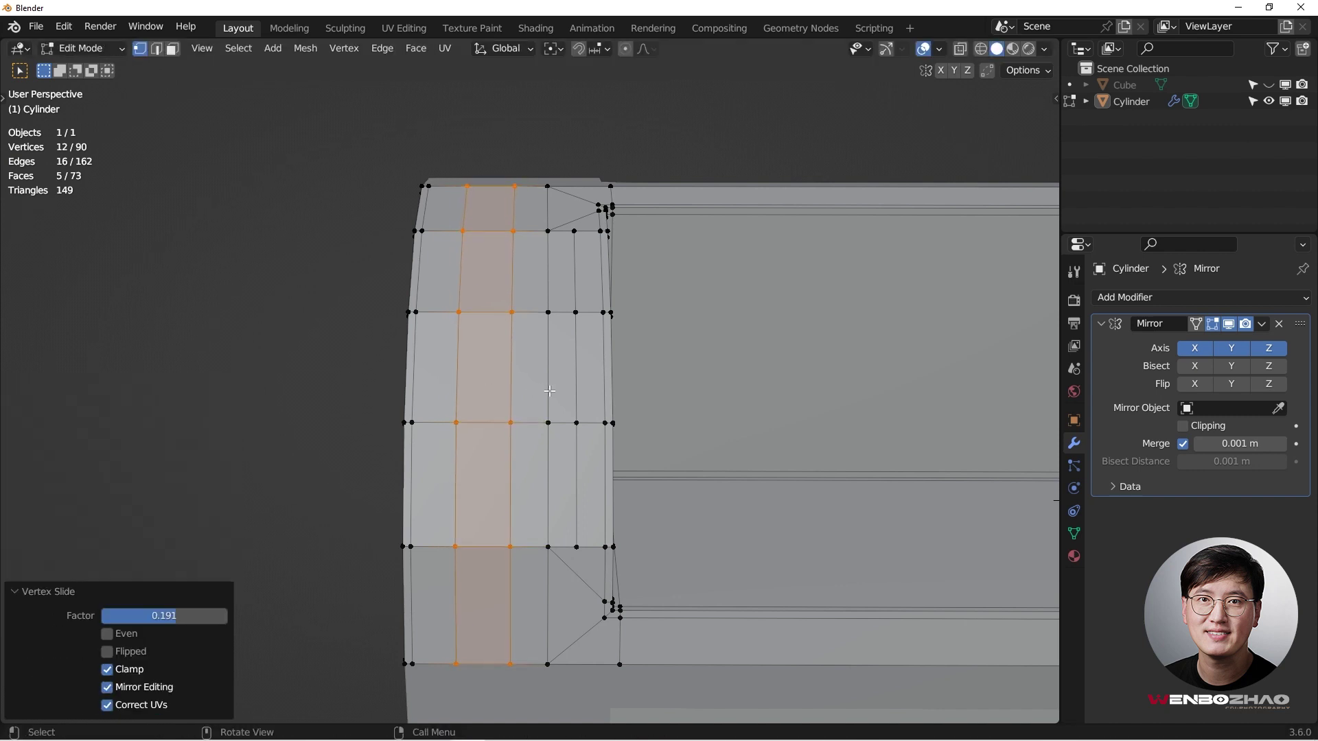
# Return to Object Mode and add a level 2 Subdivision modifier to the mirrored cylinder
pyautogui.press('Tab')
pyautogui.scroll(-3, 641, 430)
pyautogui.moveTo(641, 430); pyautogui.dragTo(671, 427, button='middle')
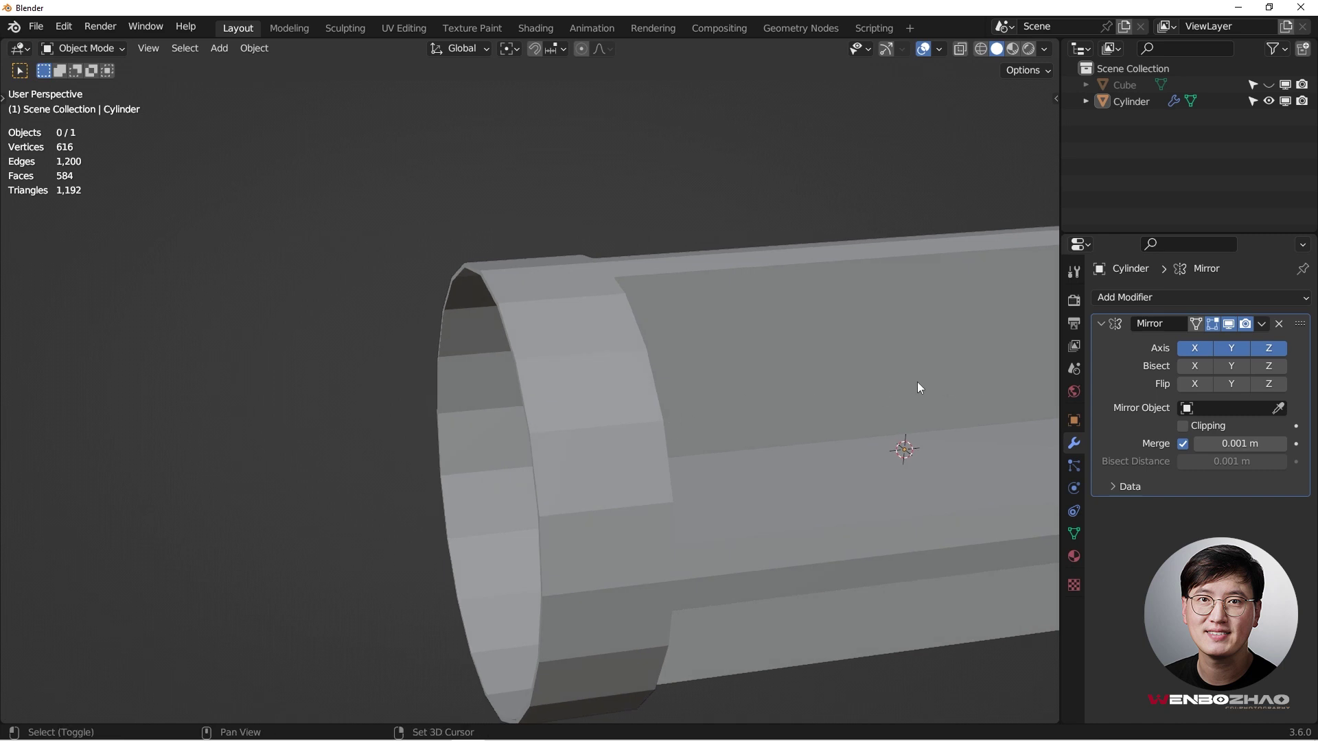
pyautogui.keyDown('shift'); pyautogui.moveTo(950, 390); pyautogui.dragTo(789, 364, button='middle'); pyautogui.keyUp('shift')
pyautogui.click(1101, 324)
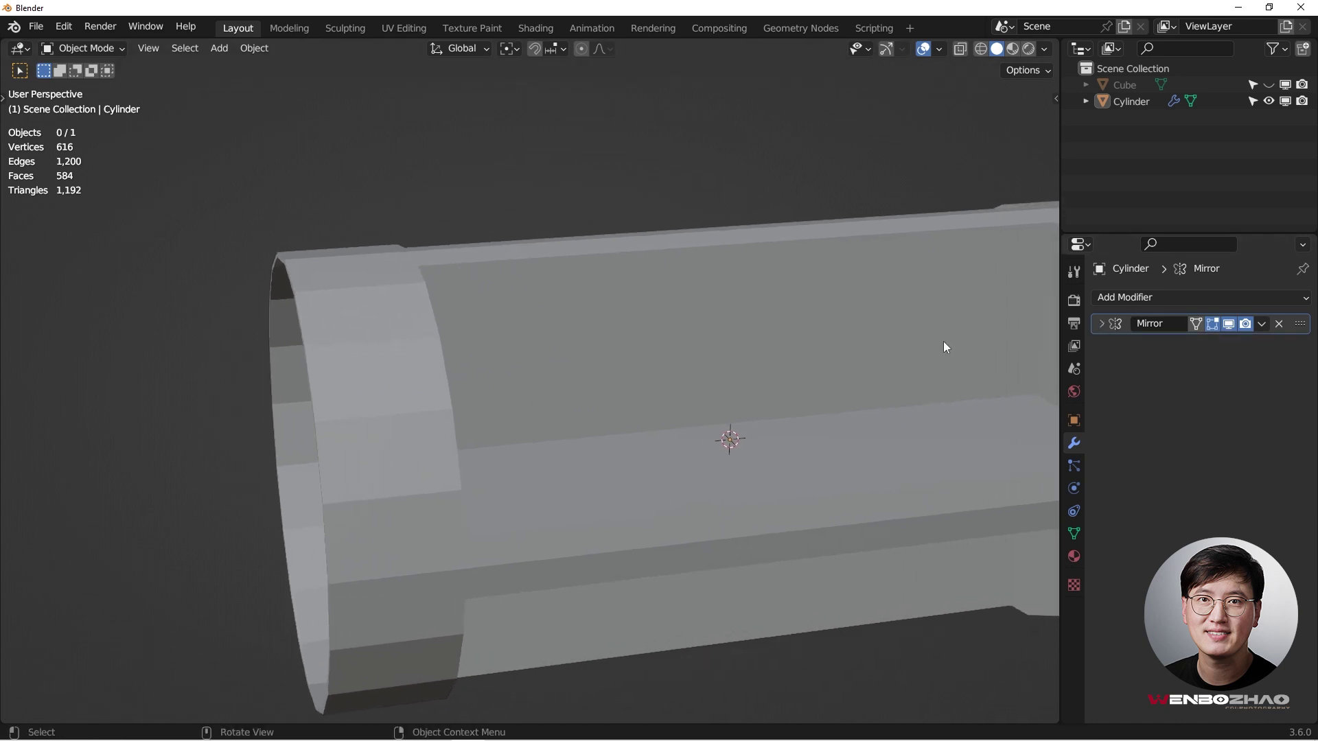
pyautogui.scroll(-3, 591, 335)
pyautogui.moveTo(590, 335); pyautogui.dragTo(552, 321, button='middle')
pyautogui.click(570, 318)
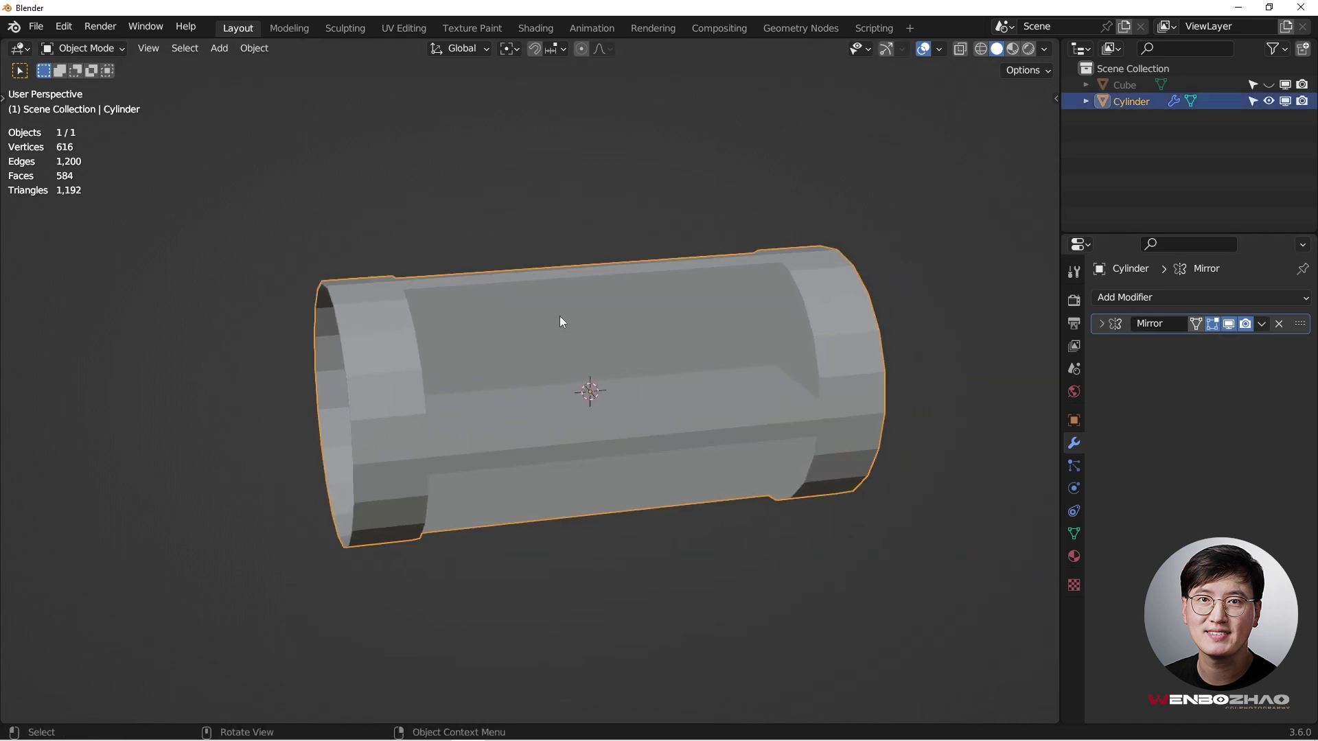
pyautogui.hotkey('ctrl', '2')
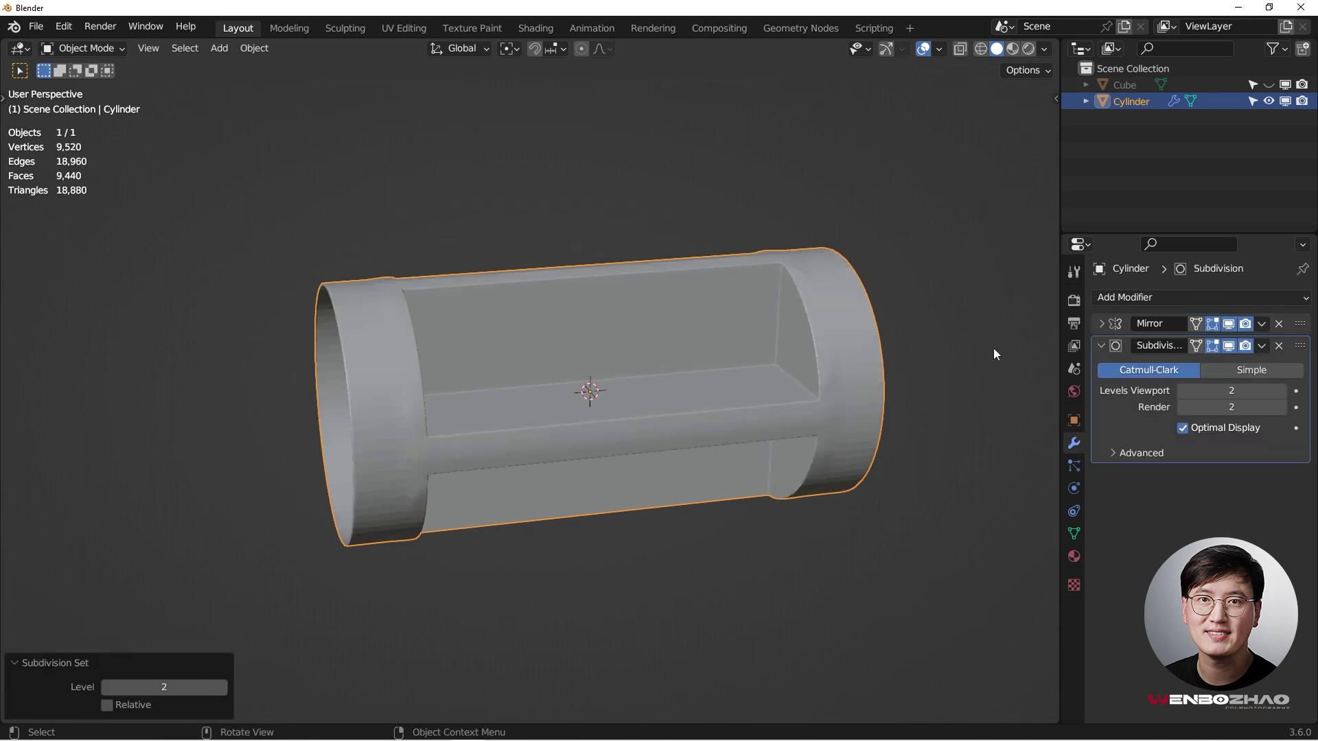
# Check the subdivided collar's shading and mesh, then shade the cylinder smooth
pyautogui.scroll(3, 401, 367)
pyautogui.moveTo(401, 367); pyautogui.dragTo(420, 411, button='middle')
pyautogui.press('Tab')
pyautogui.scroll(5, 206, 312)
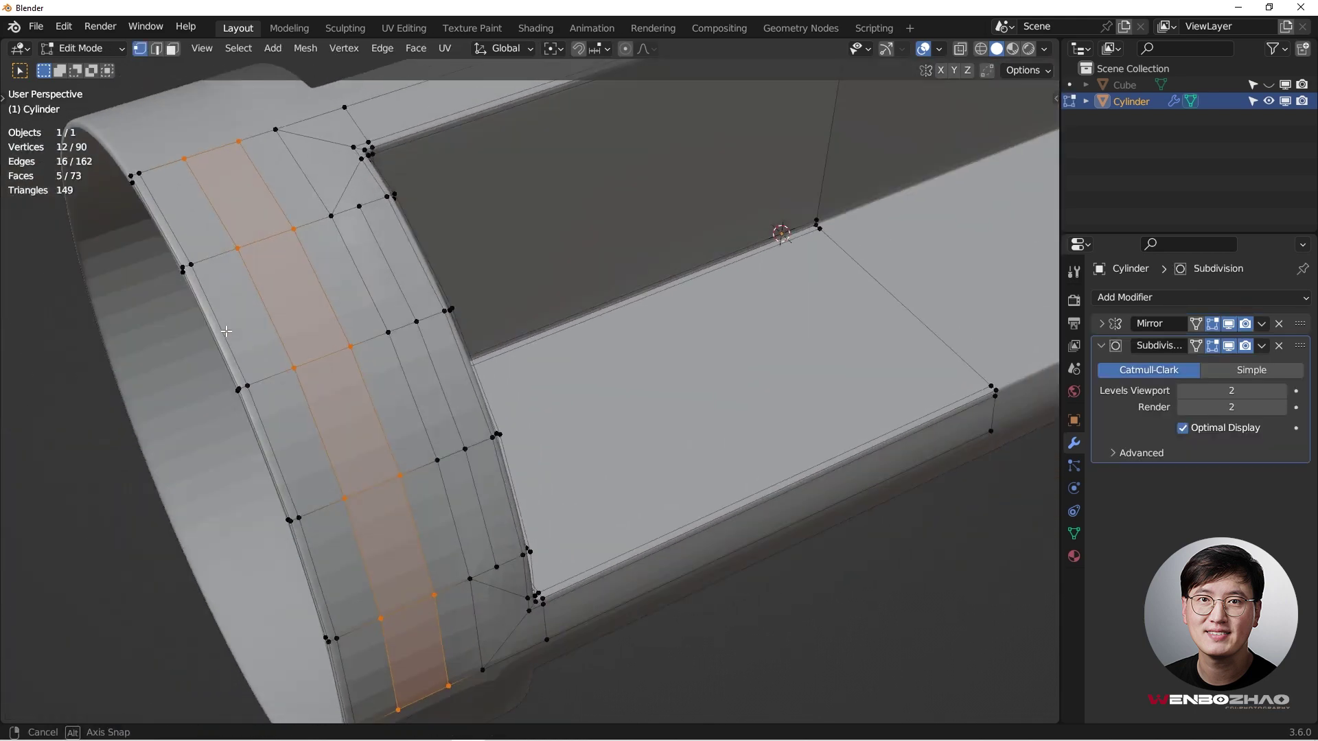
pyautogui.scroll(-1, 374, 303)
pyautogui.moveTo(379, 303); pyautogui.dragTo(349, 291, button='middle')
pyautogui.press('Tab')
pyautogui.keyDown('shift'); pyautogui.moveTo(439, 302); pyautogui.dragTo(560, 431, button='middle'); pyautogui.keyUp('shift')
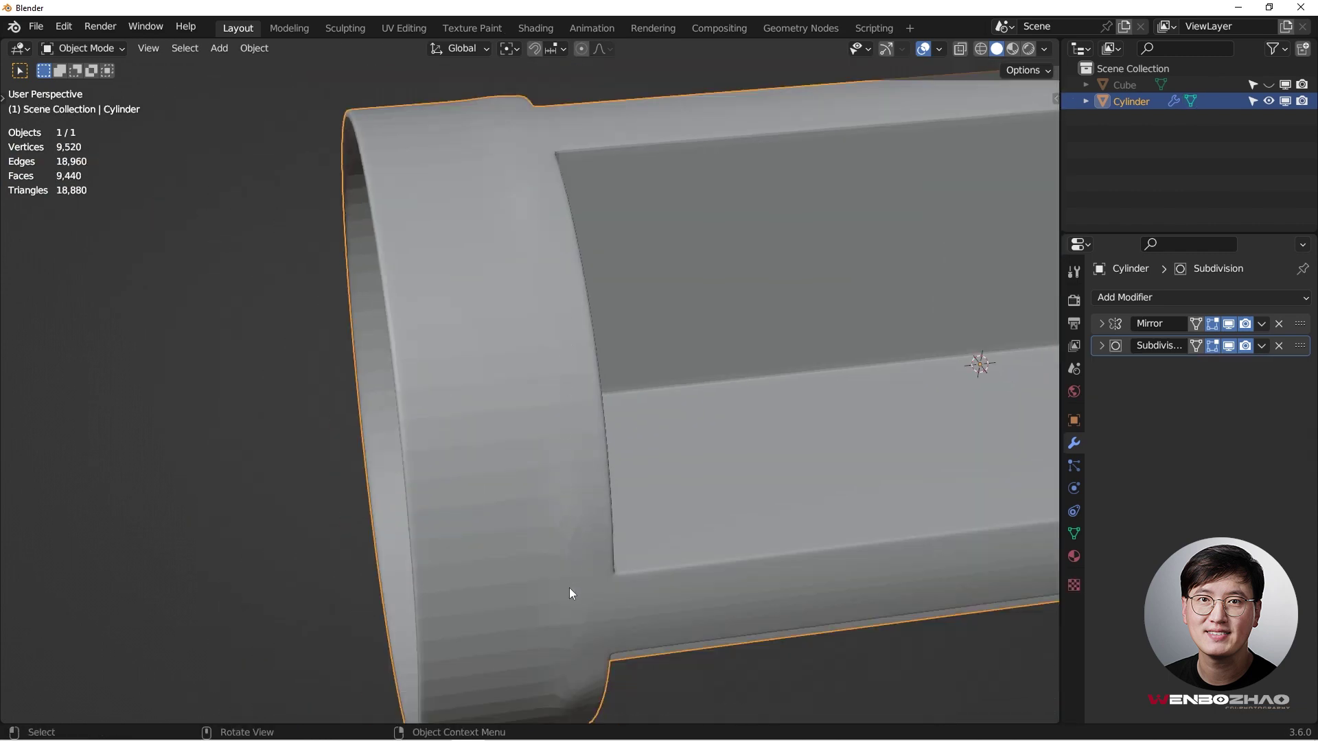
pyautogui.moveTo(570, 589); pyautogui.dragTo(579, 622, button='middle')
pyautogui.rightClick(566, 471)
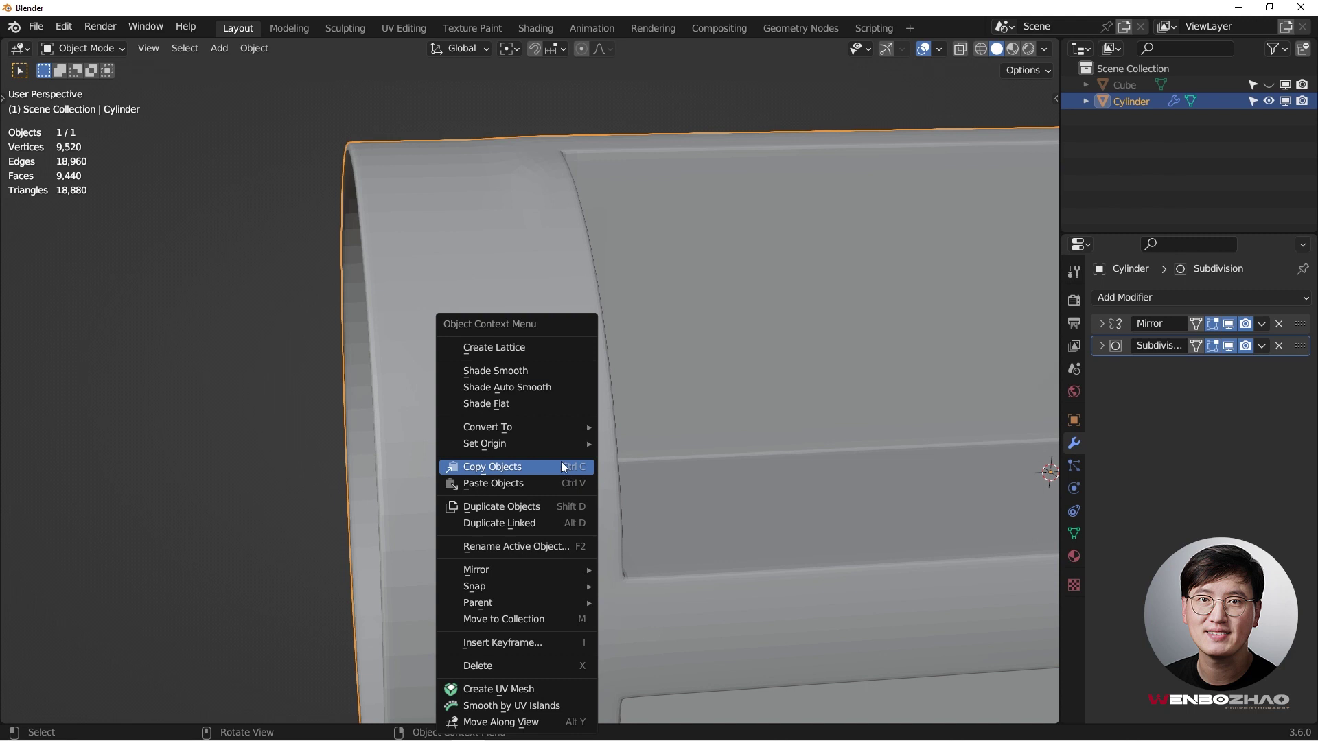
pyautogui.click(534, 370)
# Examine the smooth-shaded collar and its mesh flow around the recess corner in Edit Mode
pyautogui.scroll(-2, 534, 369)
pyautogui.keyDown('shift'); pyautogui.moveTo(571, 495); pyautogui.dragTo(538, 393, button='middle'); pyautogui.keyUp('shift')
pyautogui.moveTo(538, 484); pyautogui.dragTo(516, 405, button='middle')
pyautogui.press('Tab')
pyautogui.scroll(2, 518, 371)
pyautogui.scroll(1, 518, 372)
pyautogui.scroll(-3, 494, 375)
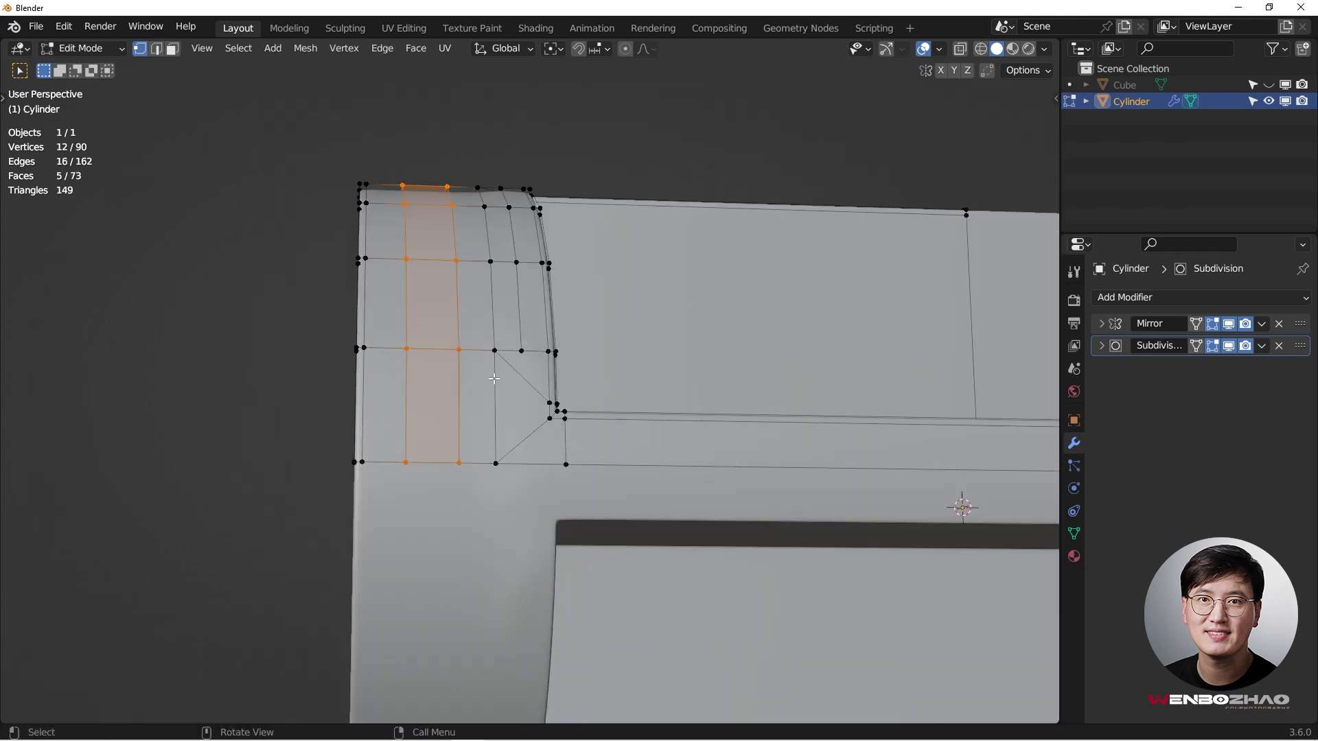
pyautogui.scroll(1, 498, 400)
pyautogui.moveTo(498, 400); pyautogui.dragTo(489, 447, button='middle')
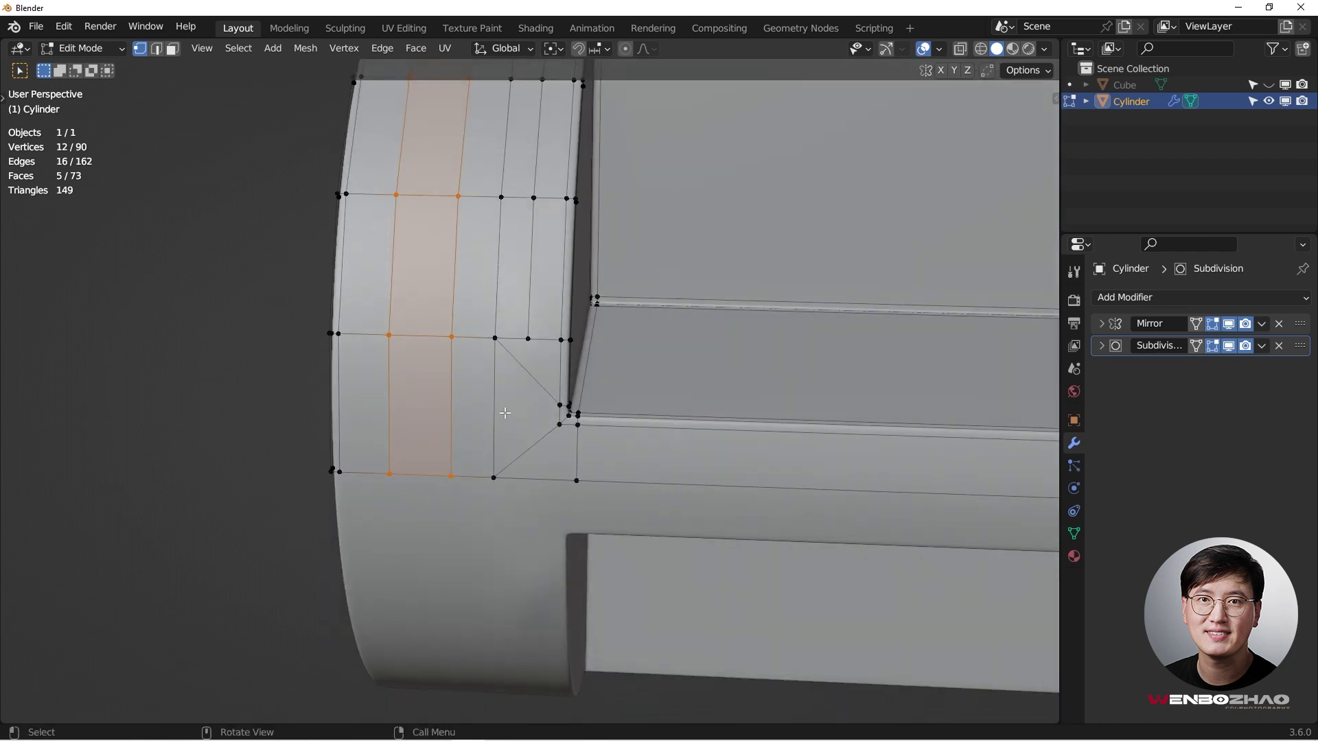
pyautogui.scroll(-3, 506, 413)
# From the top view, dissolve the collar's edge loop next to the loop that fans into the recess corners
pyautogui.click(500, 136)
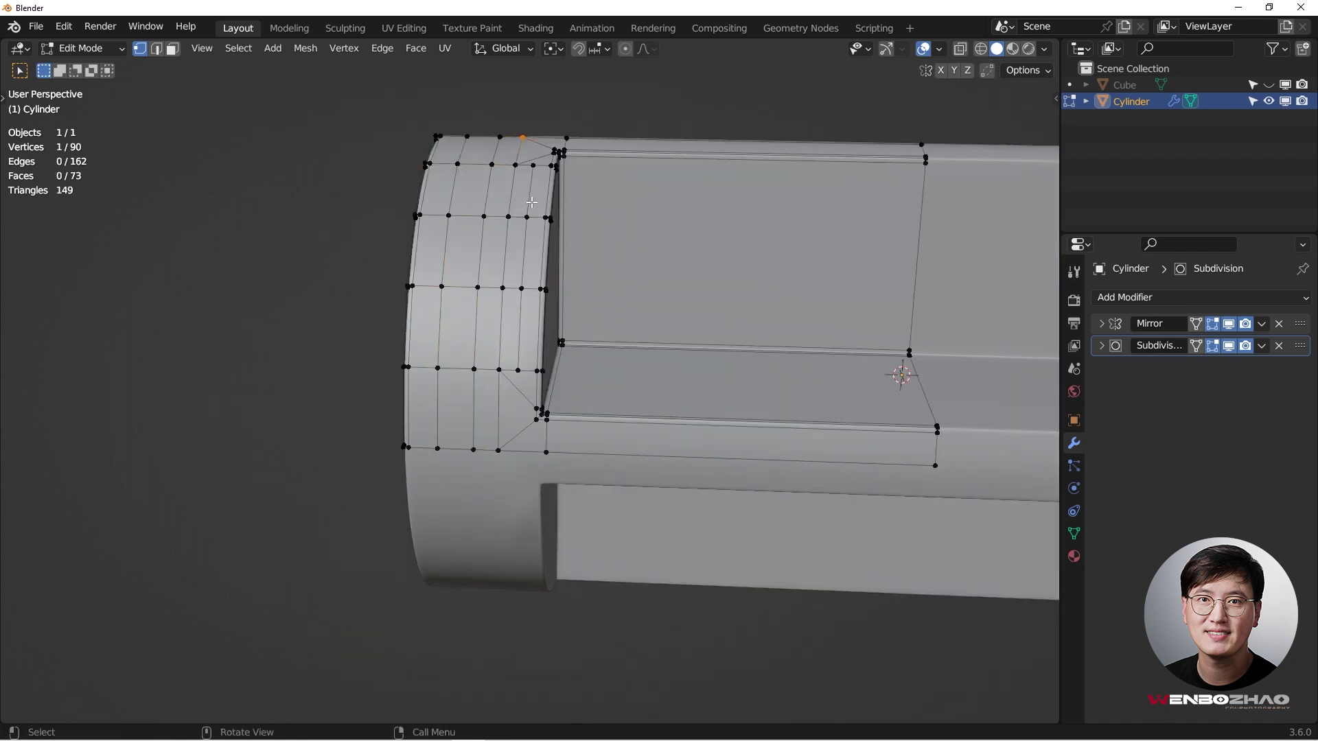
pyautogui.press('KP_1')
pyautogui.moveTo(490, 156); pyautogui.dragTo(500, 342)
pyautogui.moveTo(507, 465); pyautogui.dragTo(509, 473)
pyautogui.moveTo(509, 472); pyautogui.dragTo(550, 462, button='middle')
pyautogui.press('KP_7')
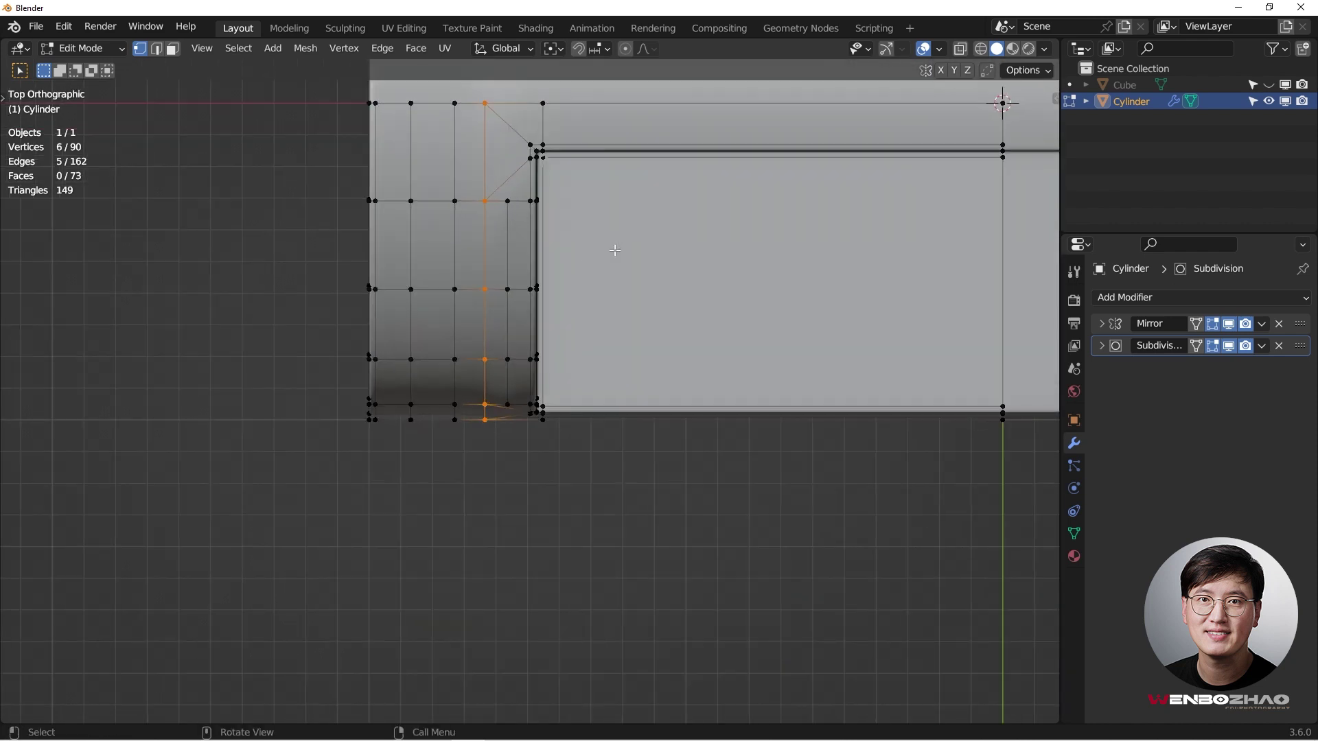
pyautogui.keyDown('alt'); pyautogui.click(454, 152); pyautogui.keyUp('alt')
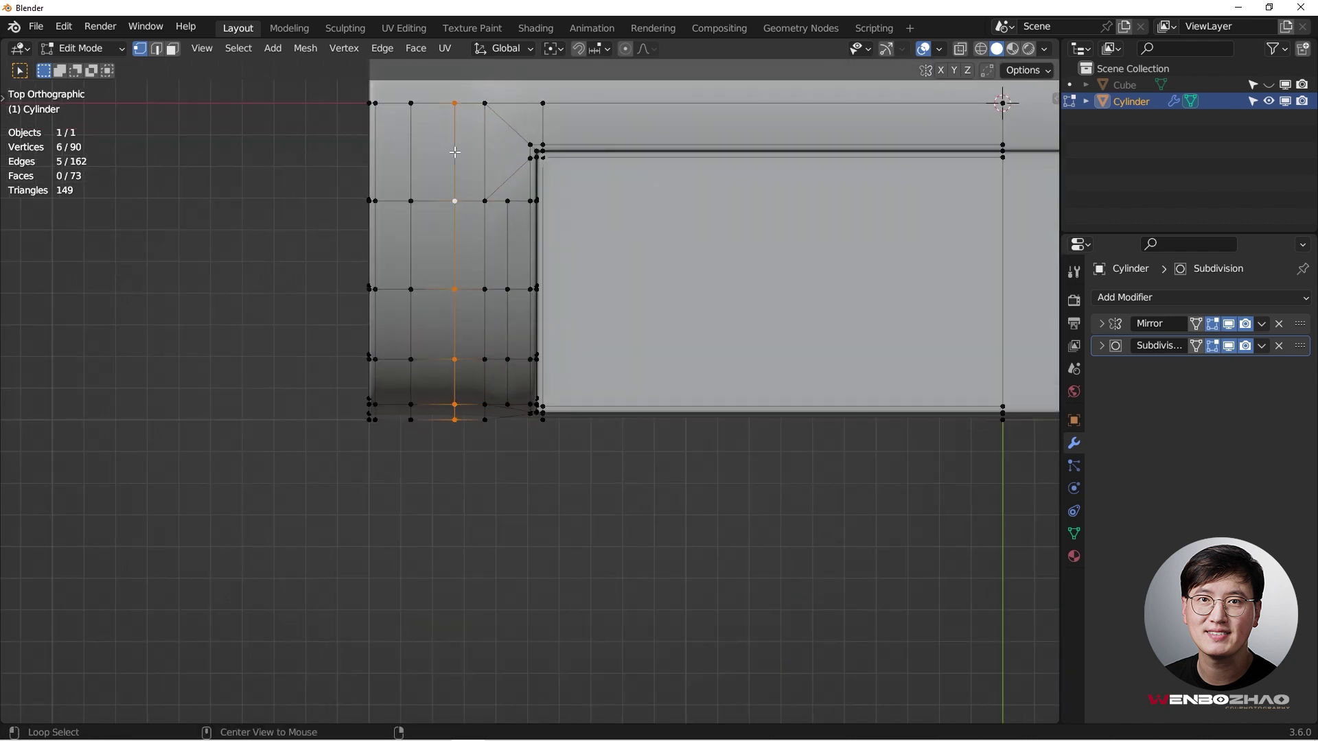
pyautogui.press('x')
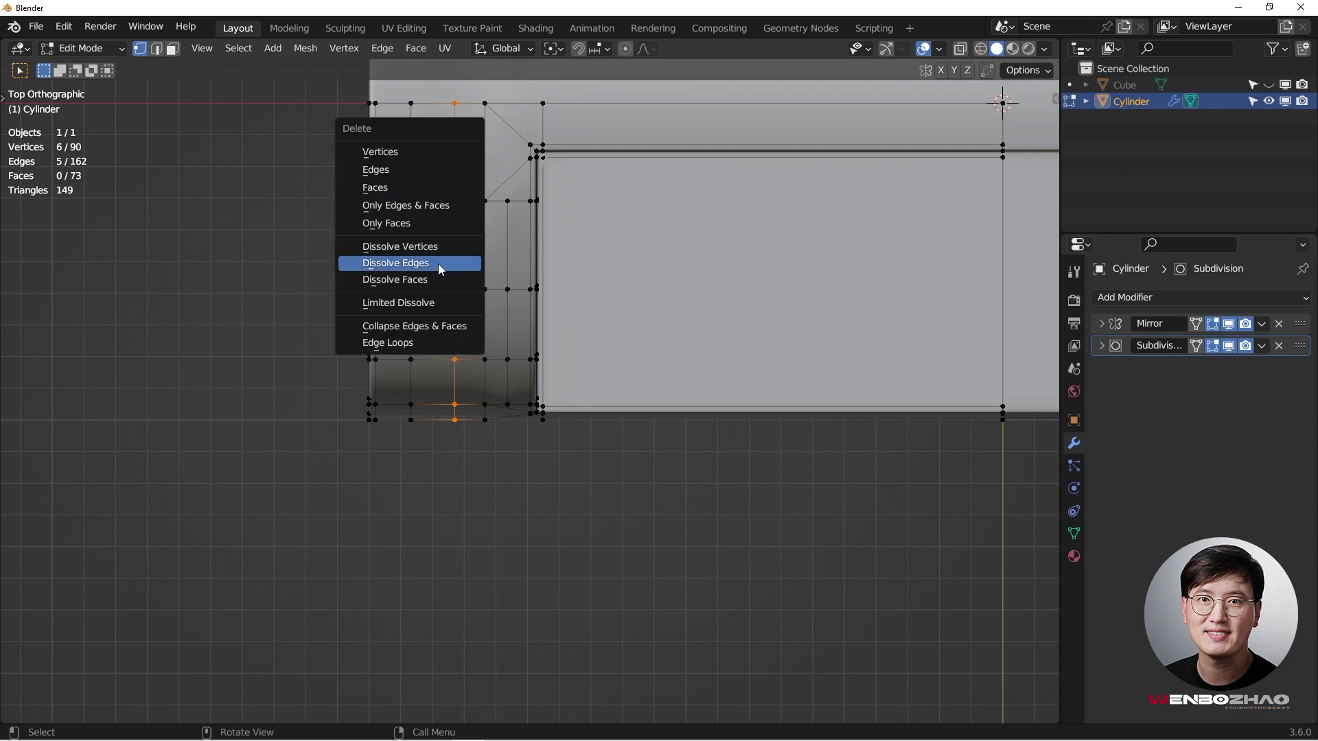
pyautogui.click(438, 264)
# Slide the edge loop that fans into the recess corners about 0.44 toward the open end, and check the shading
pyautogui.press('k')
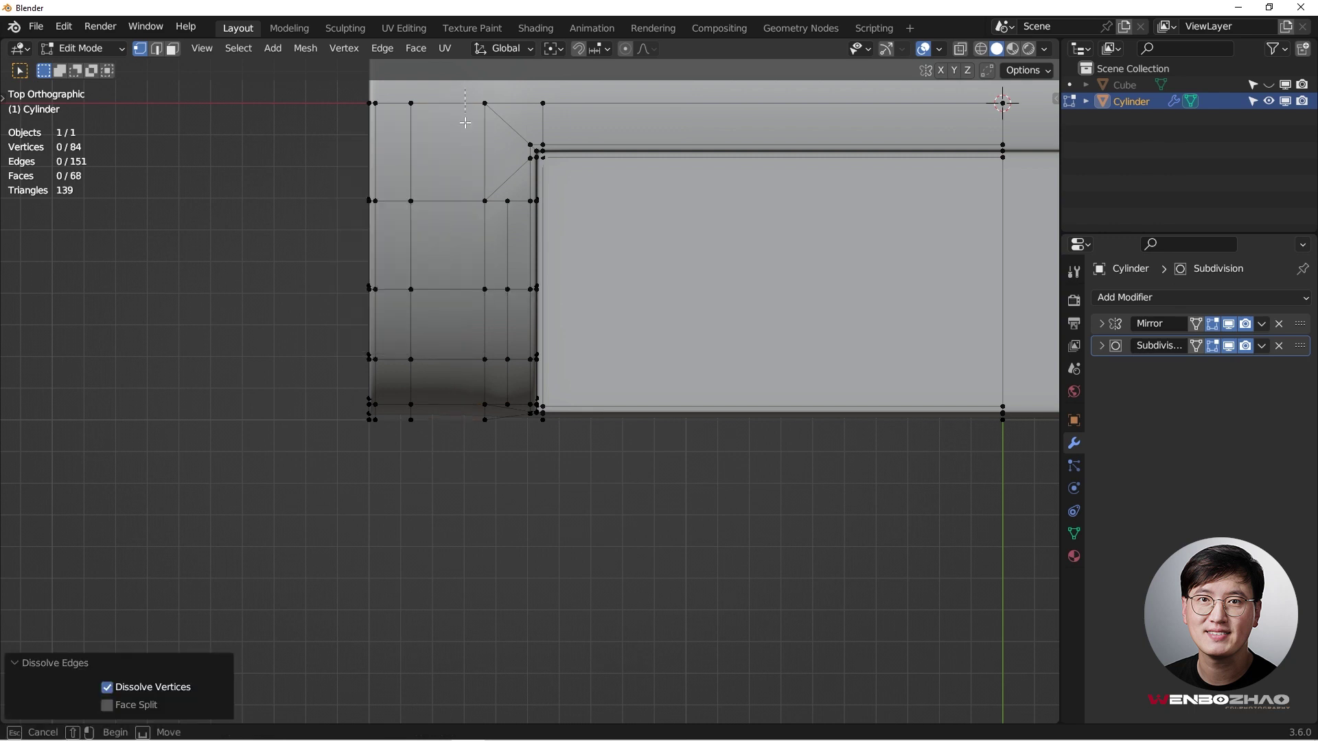
pyautogui.moveTo(465, 123); pyautogui.dragTo(495, 461)
pyautogui.moveTo(540, 400); pyautogui.dragTo(584, 281, button='middle')
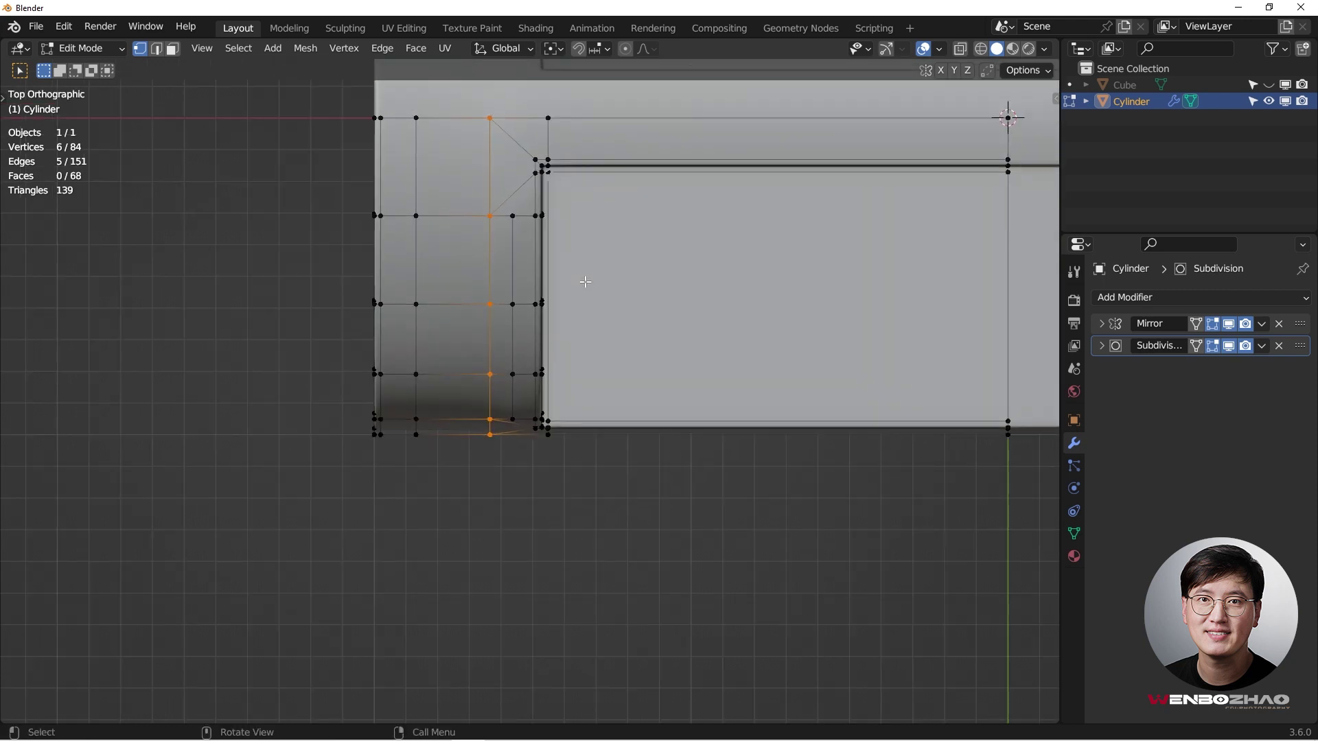
pyautogui.press('g')
pyautogui.press('g')
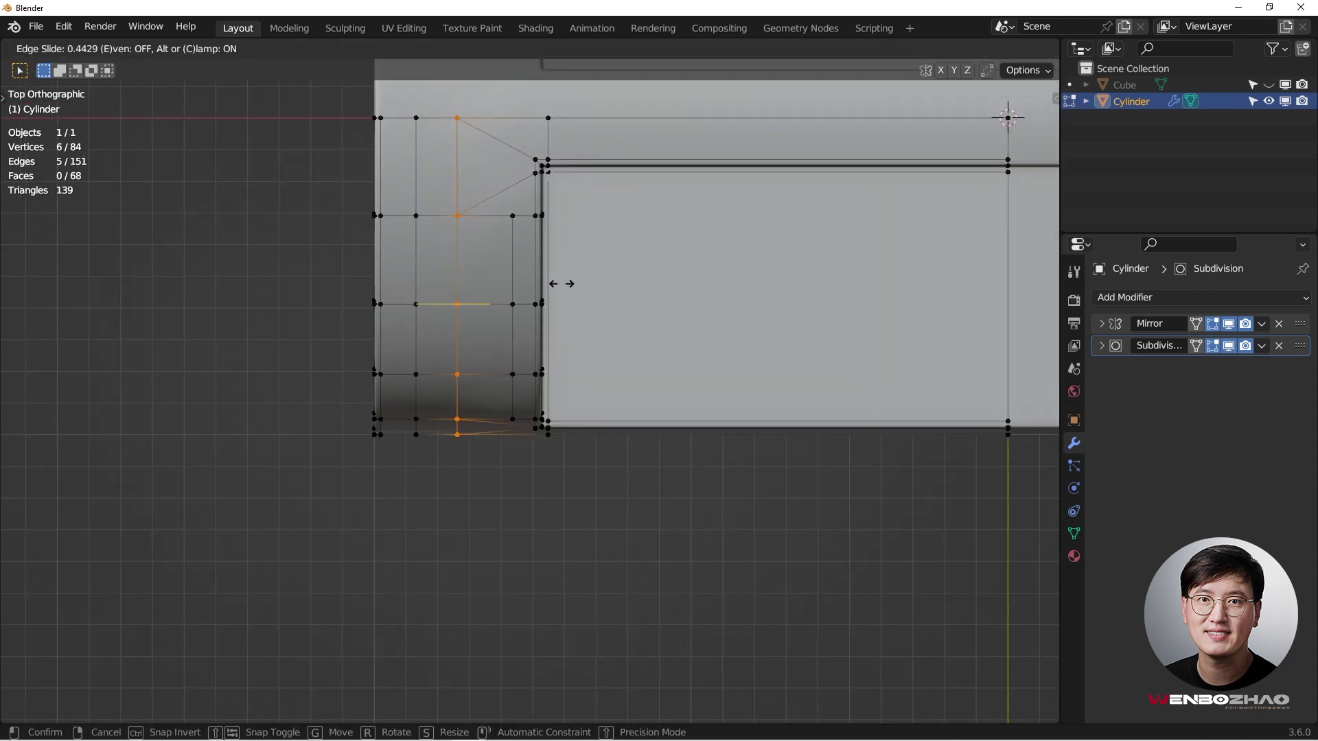
pyautogui.click(563, 282)
pyautogui.press('Tab')
pyautogui.moveTo(563, 283); pyautogui.dragTo(565, 147, button='middle')
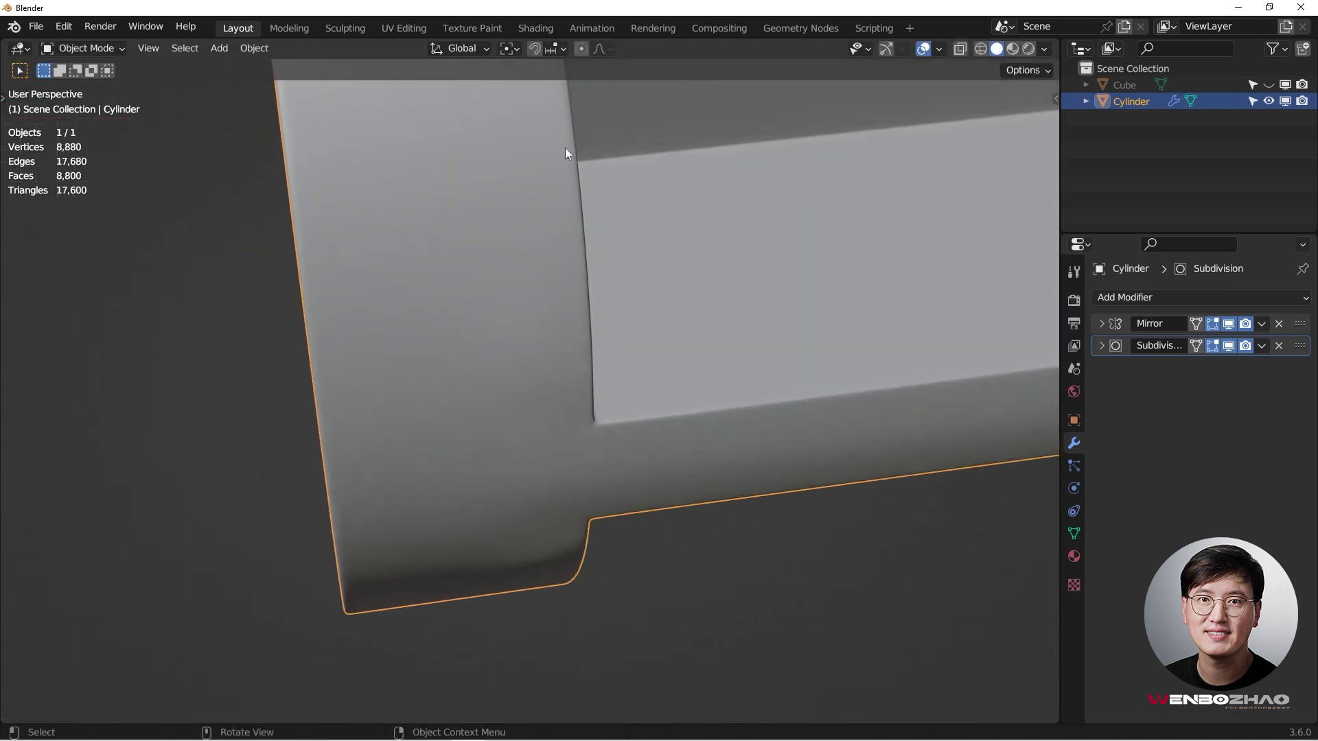
# Slide the lower end vertex of the collar's short edge loop along that loop, away from the recess corner
pyautogui.press('Tab')
pyautogui.scroll(2, 554, 377)
pyautogui.click(551, 364)
pyautogui.scroll(-1, 552, 364)
pyautogui.moveTo(552, 362); pyautogui.dragTo(566, 310, button='middle')
pyautogui.press('g')
pyautogui.press('g')
pyautogui.click(538, 302)
pyautogui.press('Tab')
pyautogui.scroll(2, 571, 291)
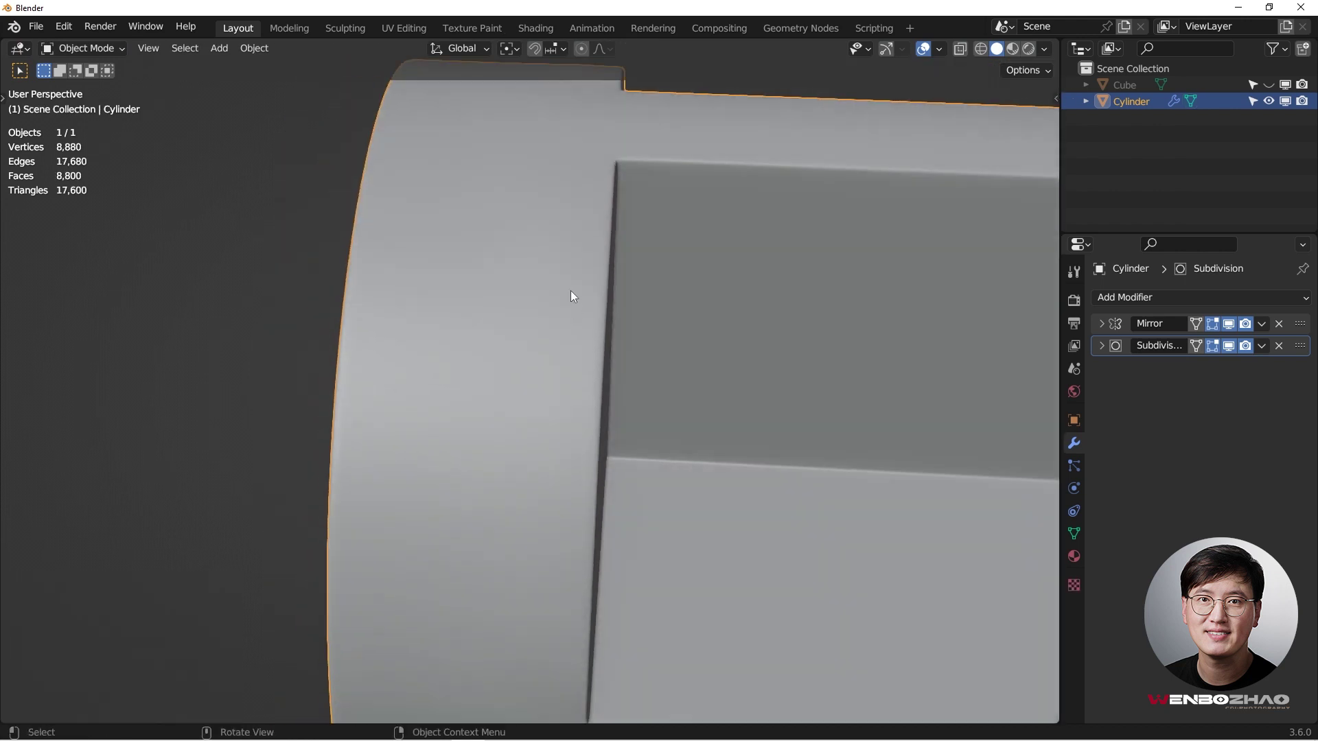
# Slide the upper end vertex of the collar's short edge loop away from its corner, and inspect the smoothed recess
pyautogui.press('Tab')
pyautogui.scroll(2, 559, 212)
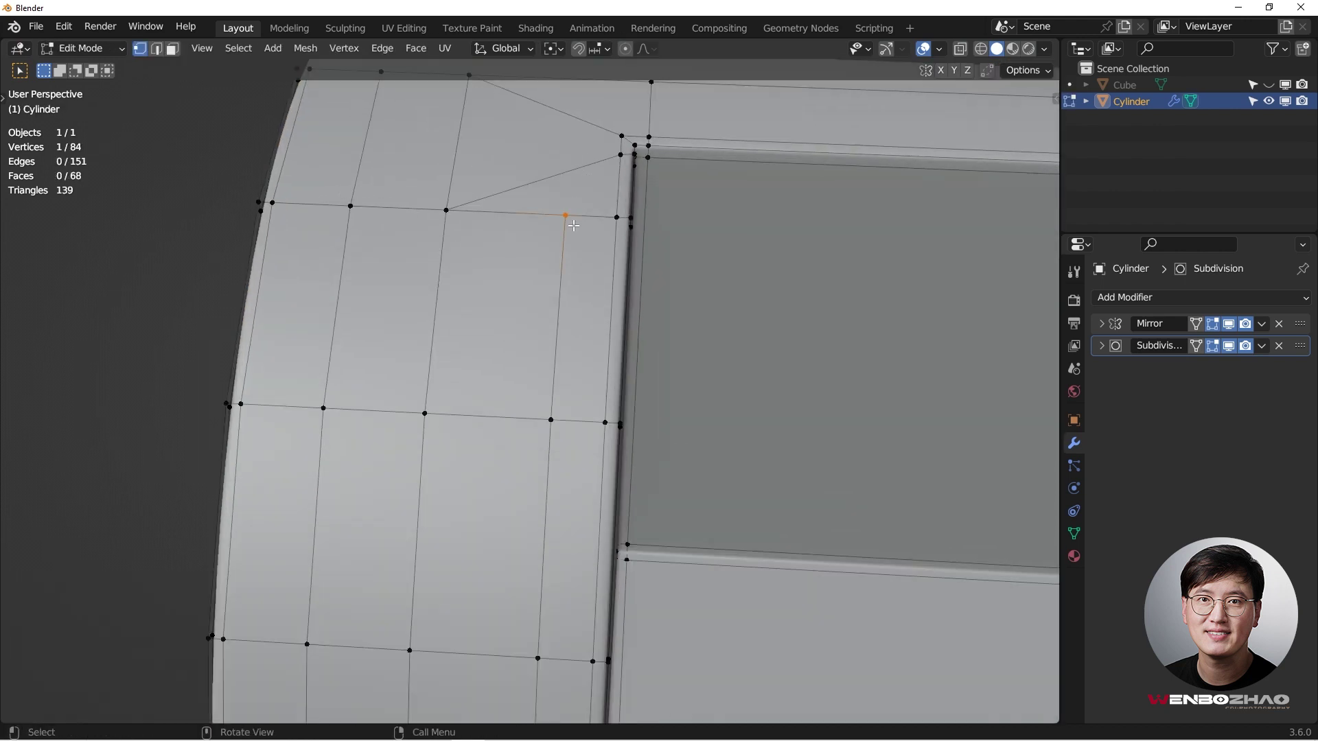
pyautogui.hotkey('shift', 'v')
pyautogui.click(570, 285)
pyautogui.press('Tab')
pyautogui.scroll(-3, 557, 170)
pyautogui.moveTo(574, 297); pyautogui.dragTo(467, 263, button='middle')
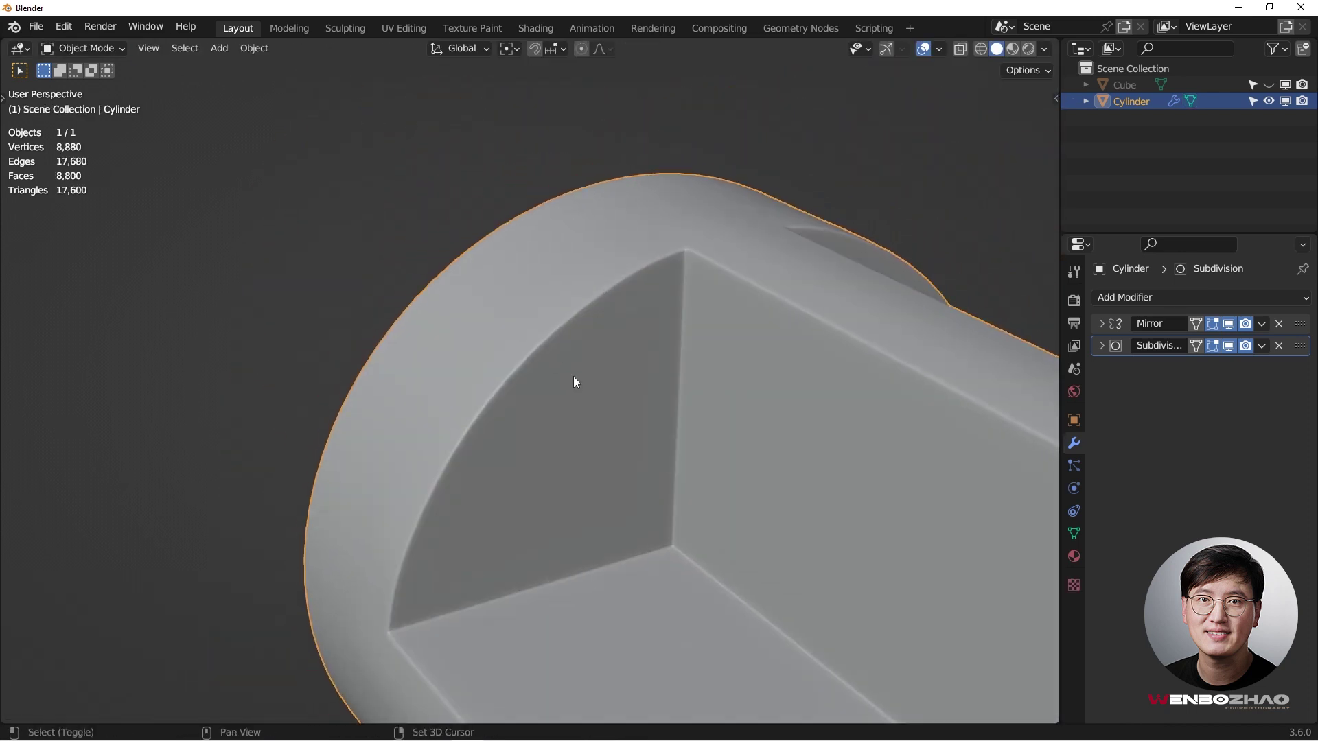
pyautogui.keyDown('shift'); pyautogui.moveTo(572, 391); pyautogui.dragTo(656, 201, button='middle'); pyautogui.keyUp('shift')
pyautogui.moveTo(587, 515); pyautogui.dragTo(961, 364, button='middle')
# Apply the Mirror modifier to the cylinder in Object Mode
pyautogui.press('Tab')
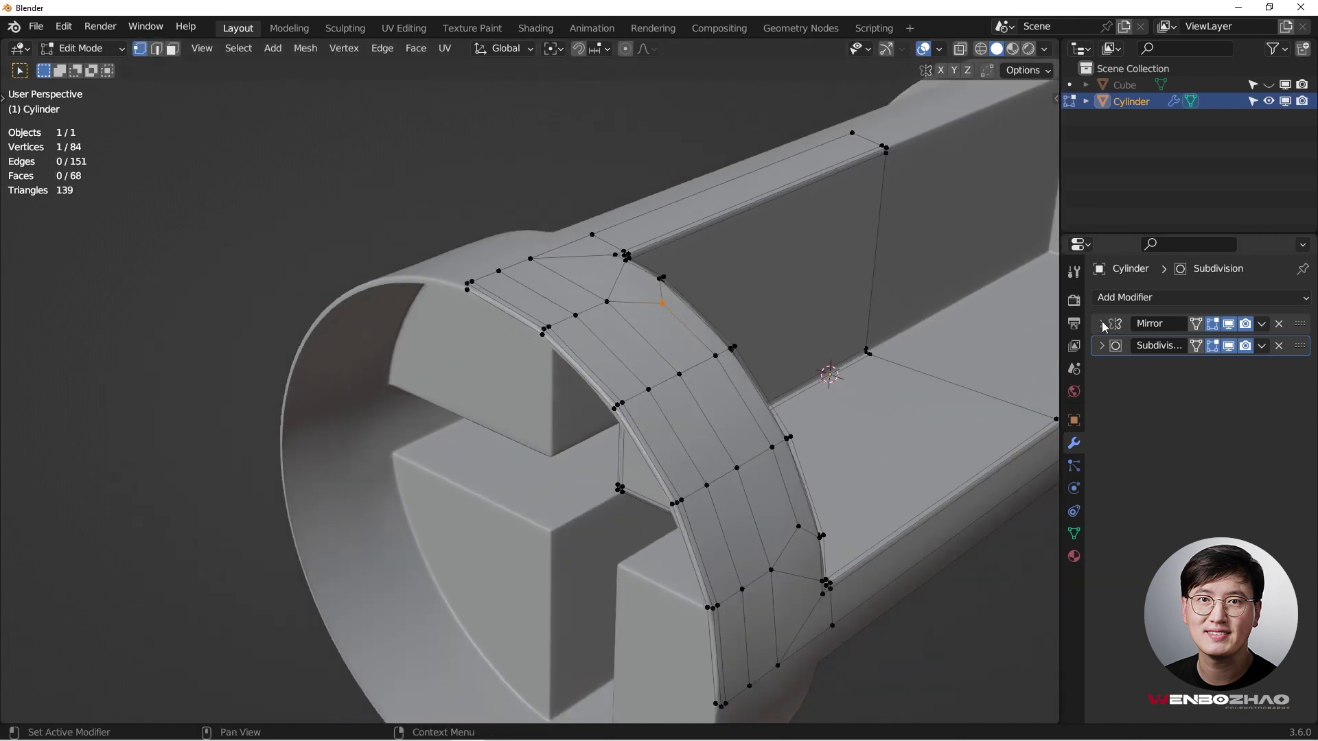
pyautogui.click(1103, 324)
pyautogui.click(1262, 324)
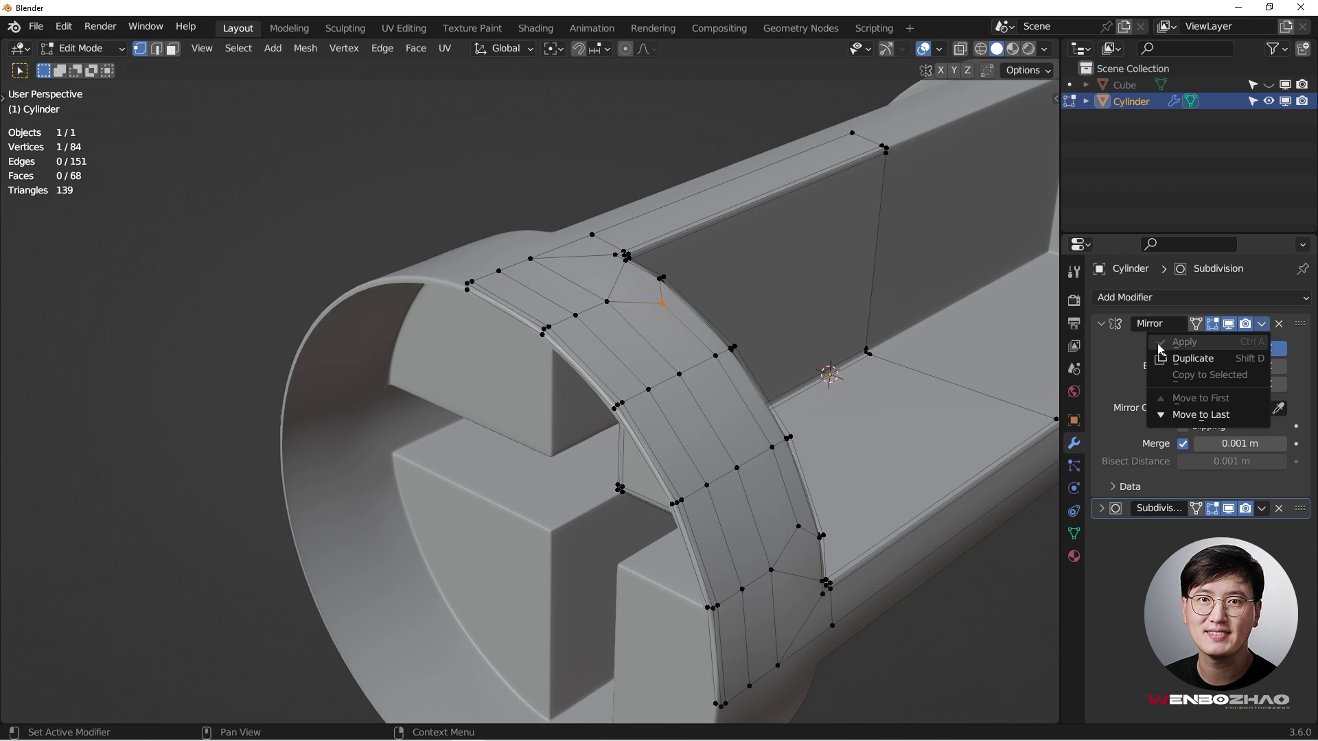
pyautogui.press('Tab')
pyautogui.moveTo(677, 243); pyautogui.dragTo(586, 283, button='middle')
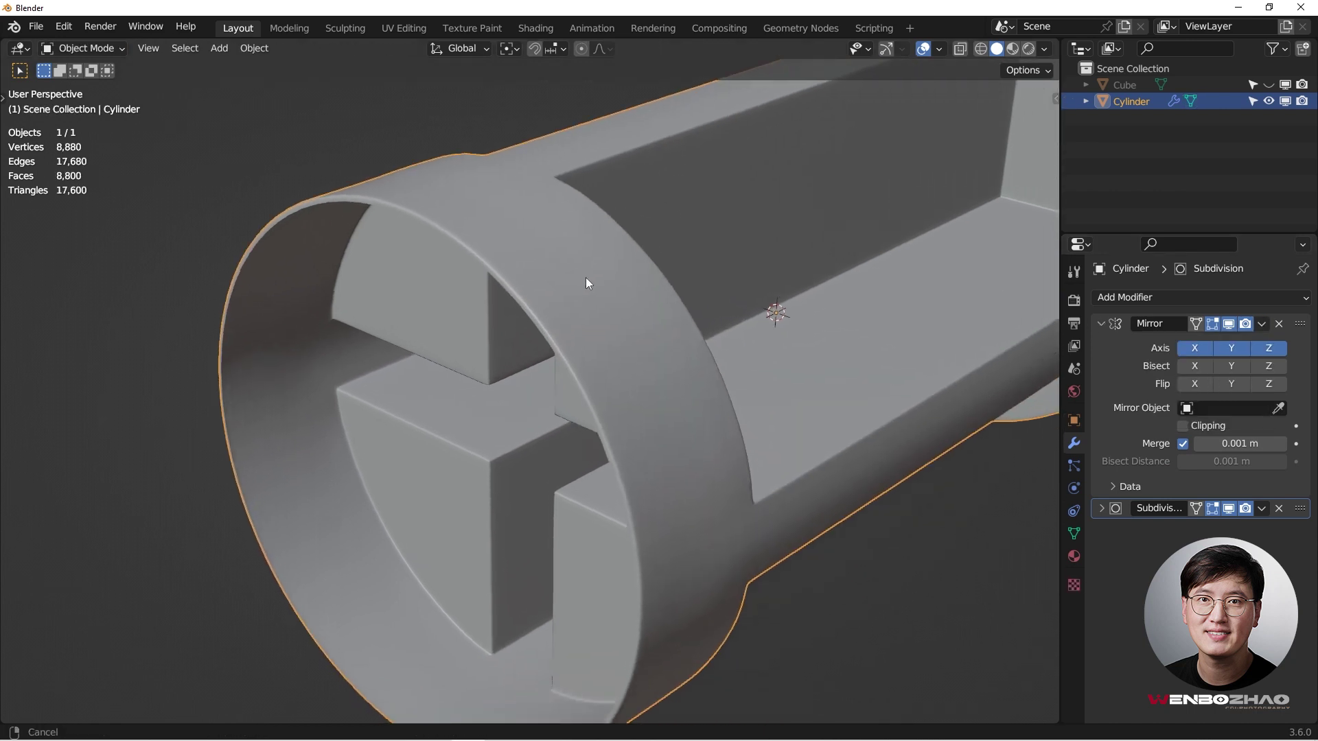
pyautogui.click(1262, 324)
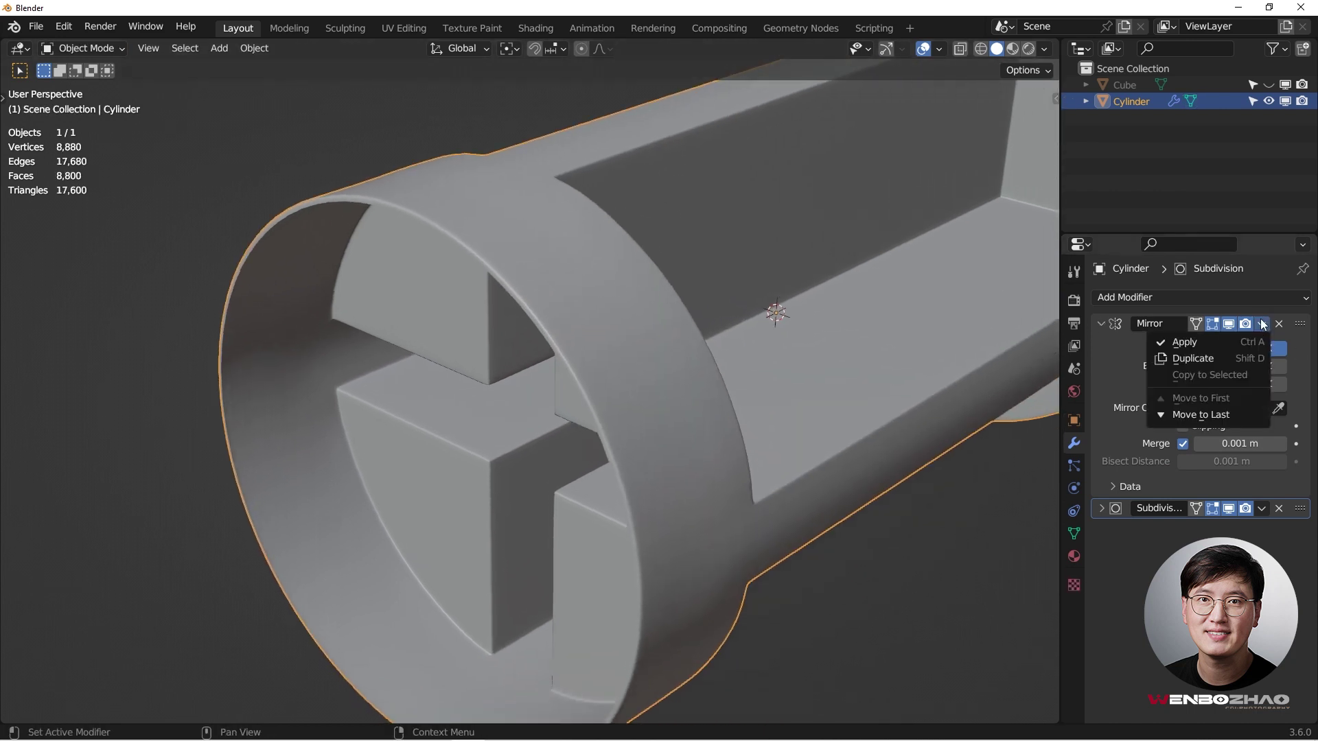
pyautogui.click(1186, 342)
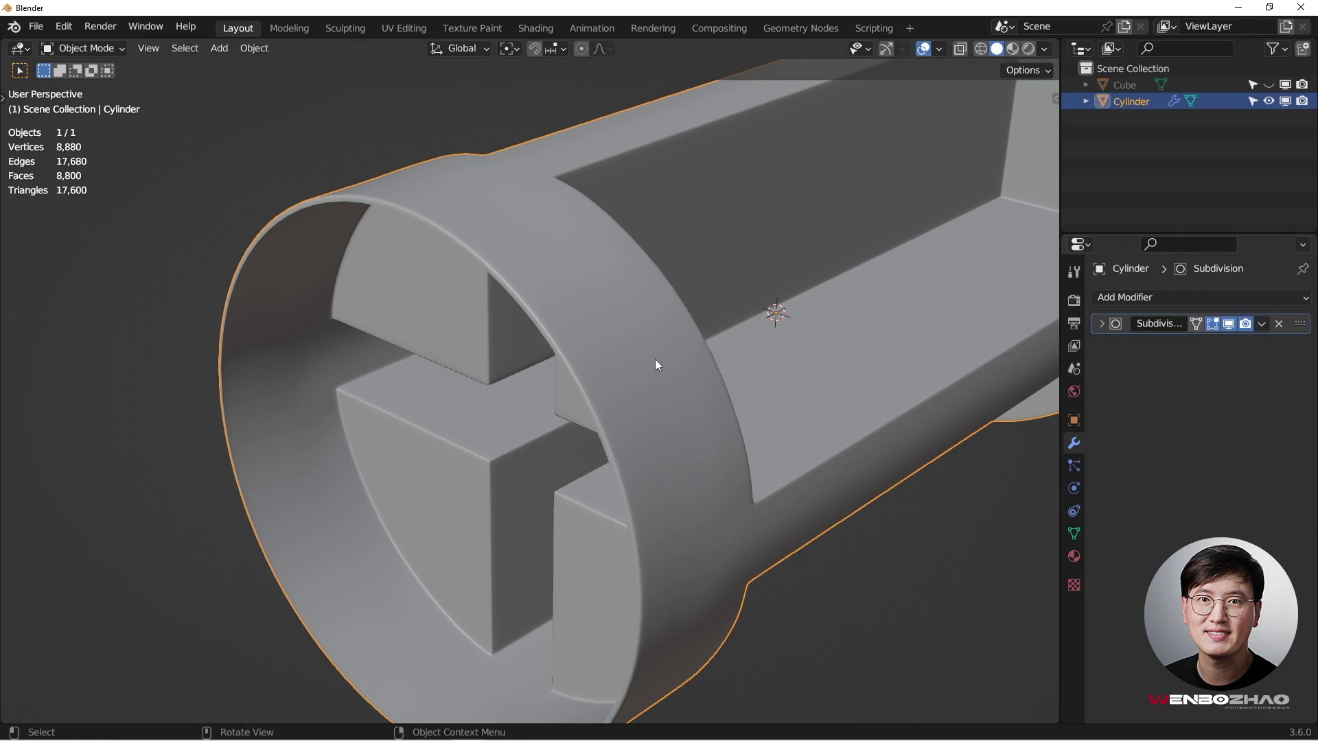
# Close the cylinder's open end by grid filling its rim loop with a span of 5, and view it from the back
pyautogui.press('Tab')
pyautogui.moveTo(655, 364); pyautogui.dragTo(781, 266, button='middle')
pyautogui.hotkey('ctrl', 'f')
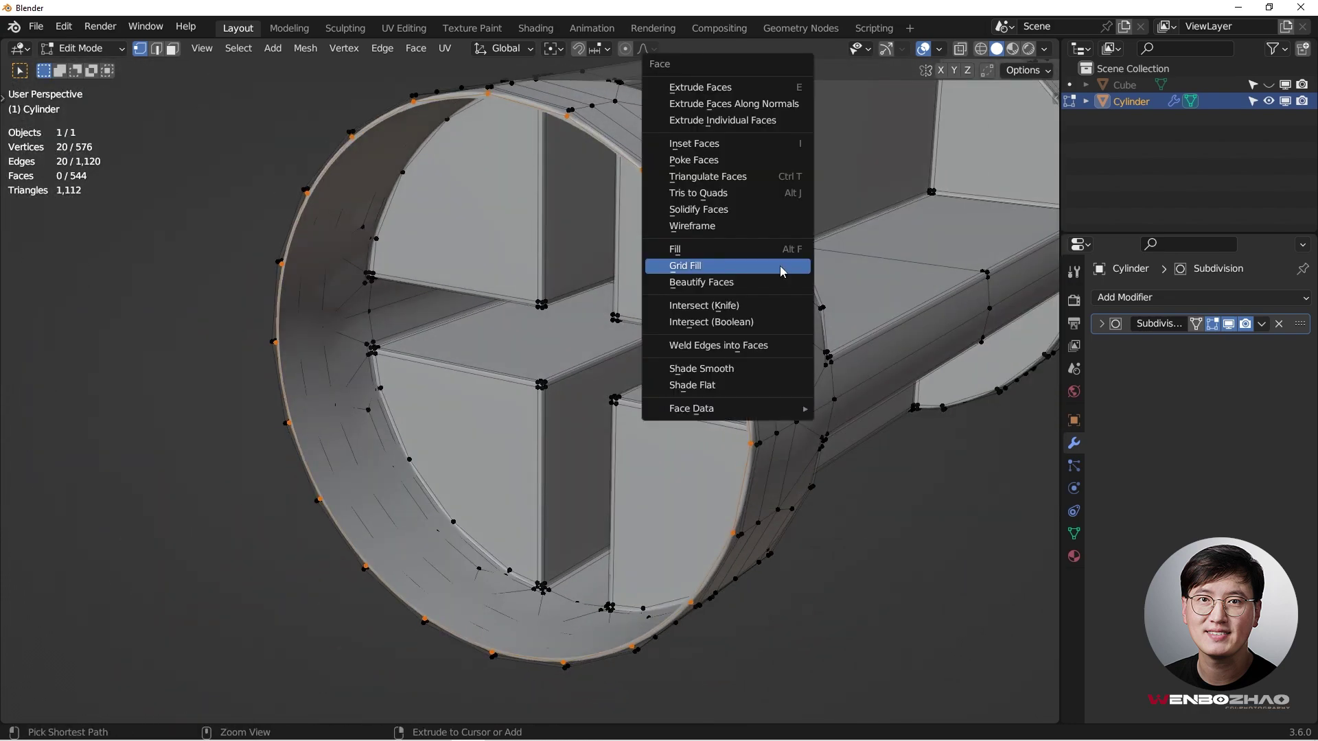
pyautogui.click(780, 268)
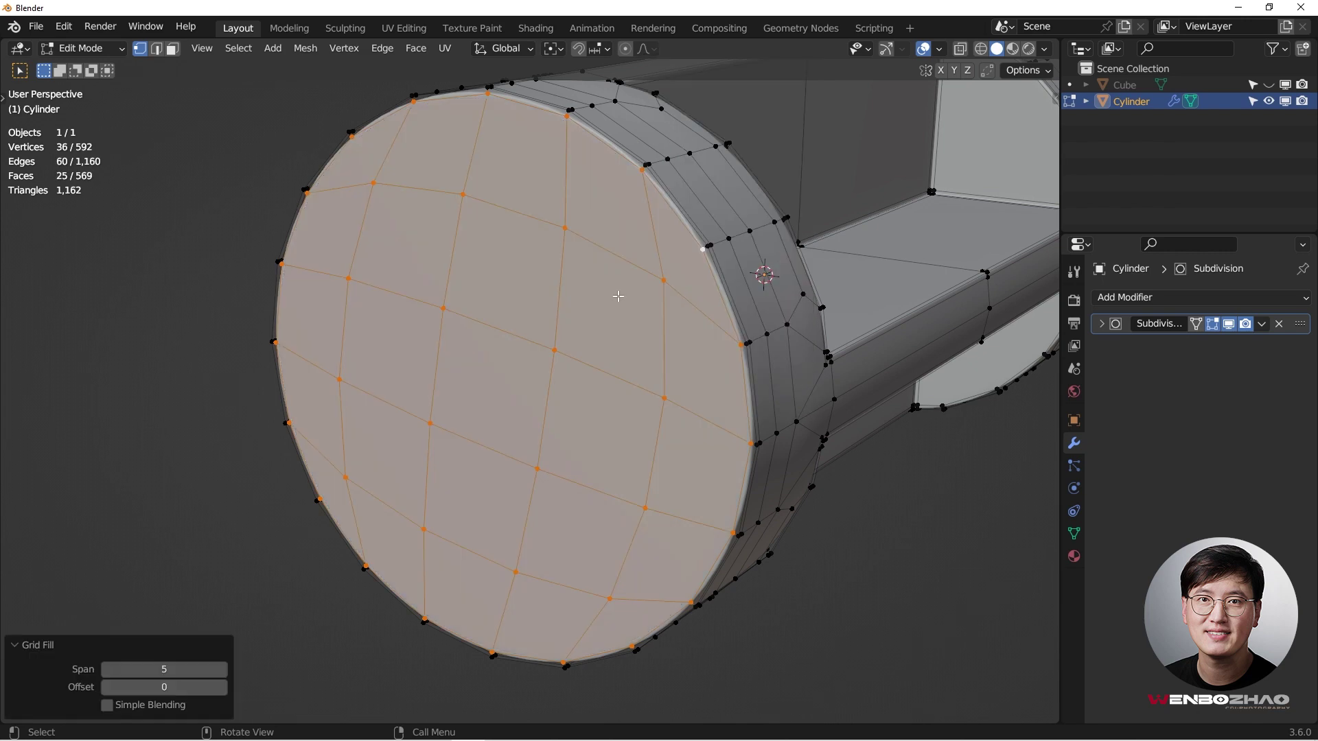
pyautogui.moveTo(619, 296); pyautogui.dragTo(756, 274, button='middle')
pyautogui.press('ctrl+KP_1')
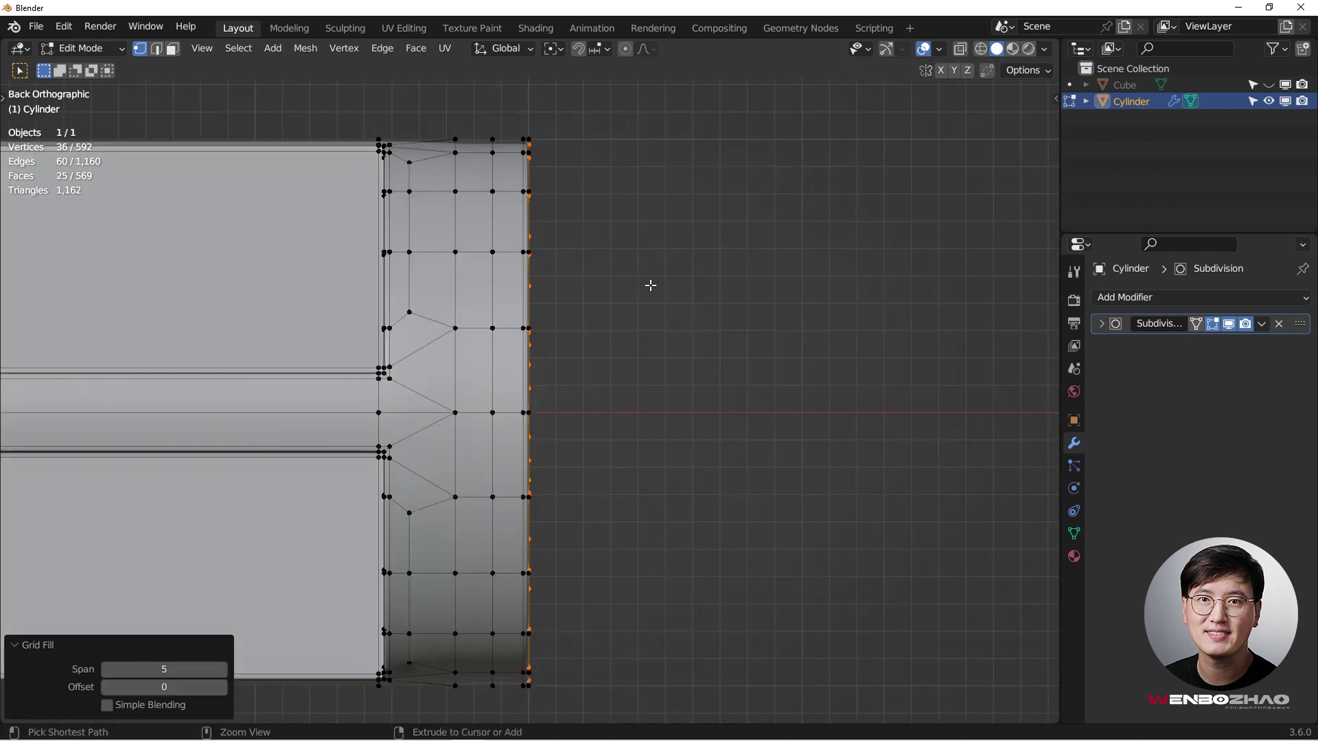
# Set the end cap's grid fill span to 6 in the left view
pyautogui.press('ctrl+KP_3')
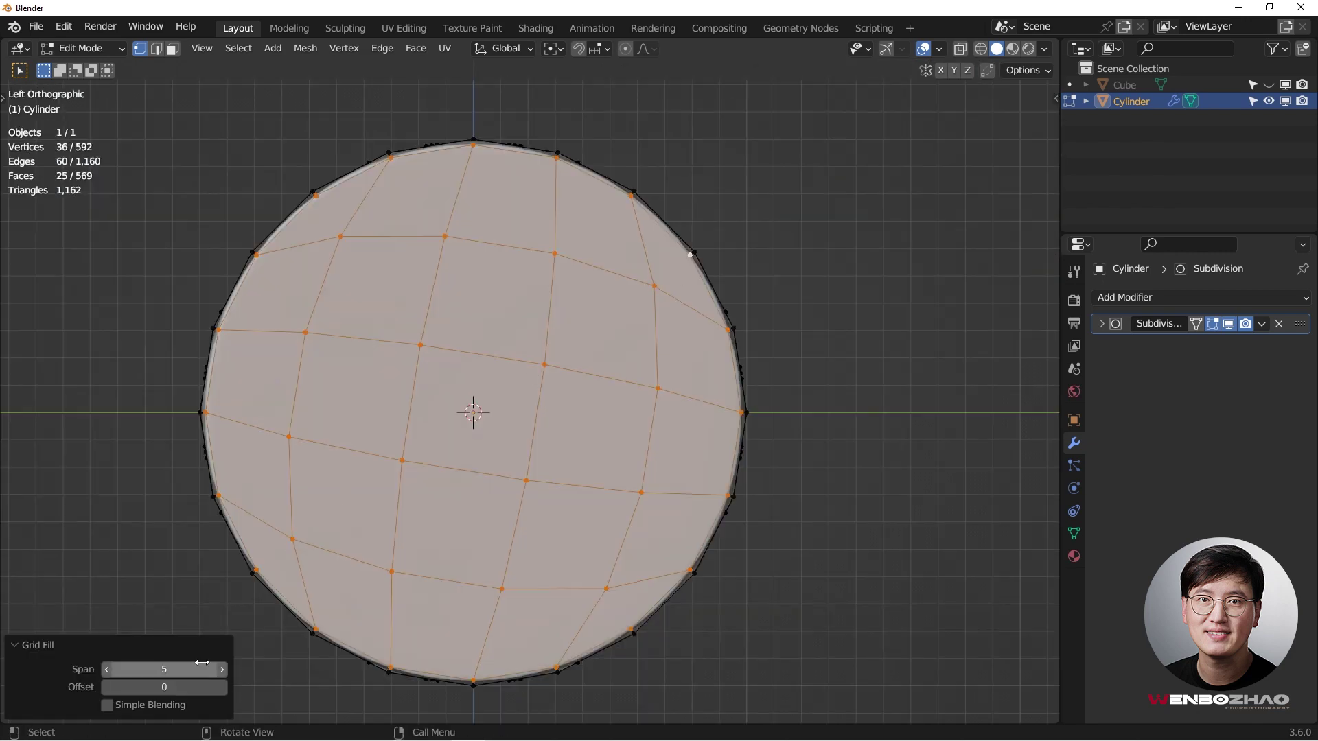
pyautogui.click(223, 669)
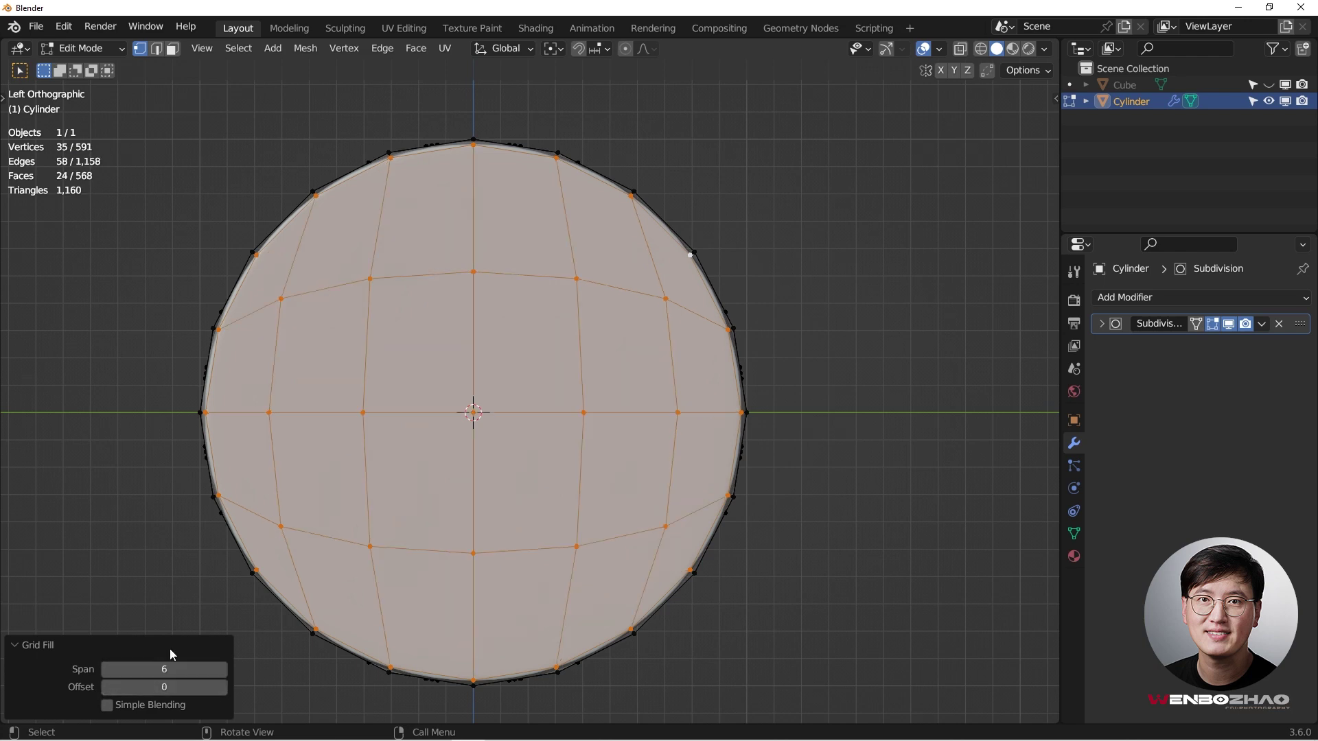
pyautogui.scroll(-2, 848, 322)
pyautogui.keyDown('shift'); pyautogui.moveTo(848, 321); pyautogui.dragTo(670, 349, button='middle'); pyautogui.keyUp('shift')
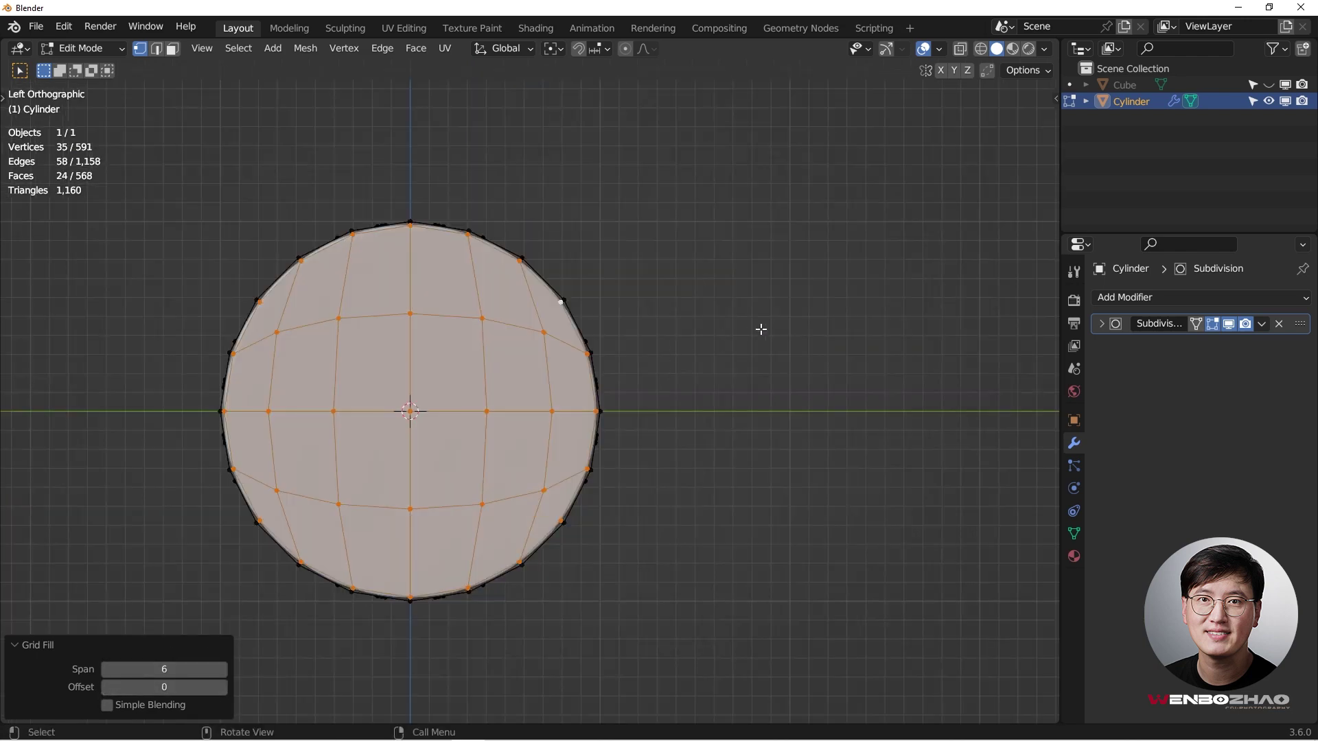
# Inset the end cap's faces by about 0.047 m and scale the inner patch to about 0.533
pyautogui.press('i')
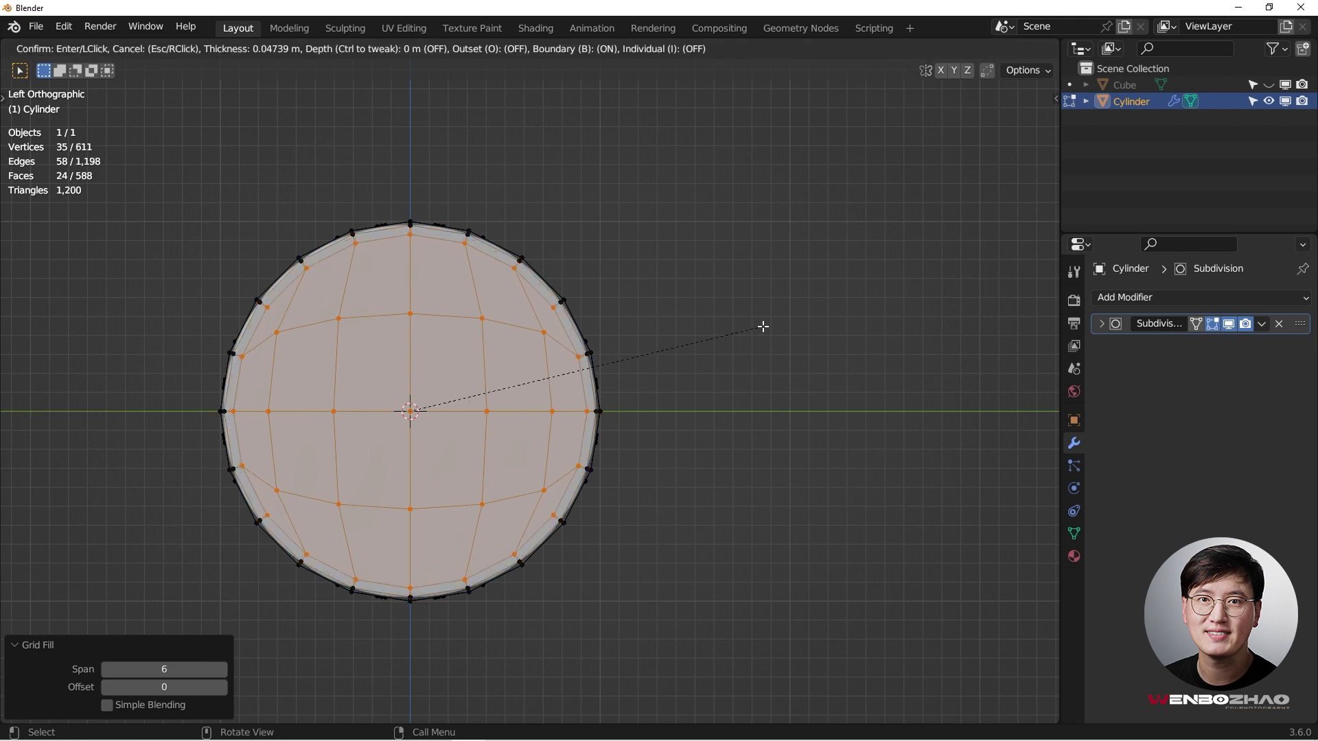
pyautogui.click(721, 328)
pyautogui.press('s')
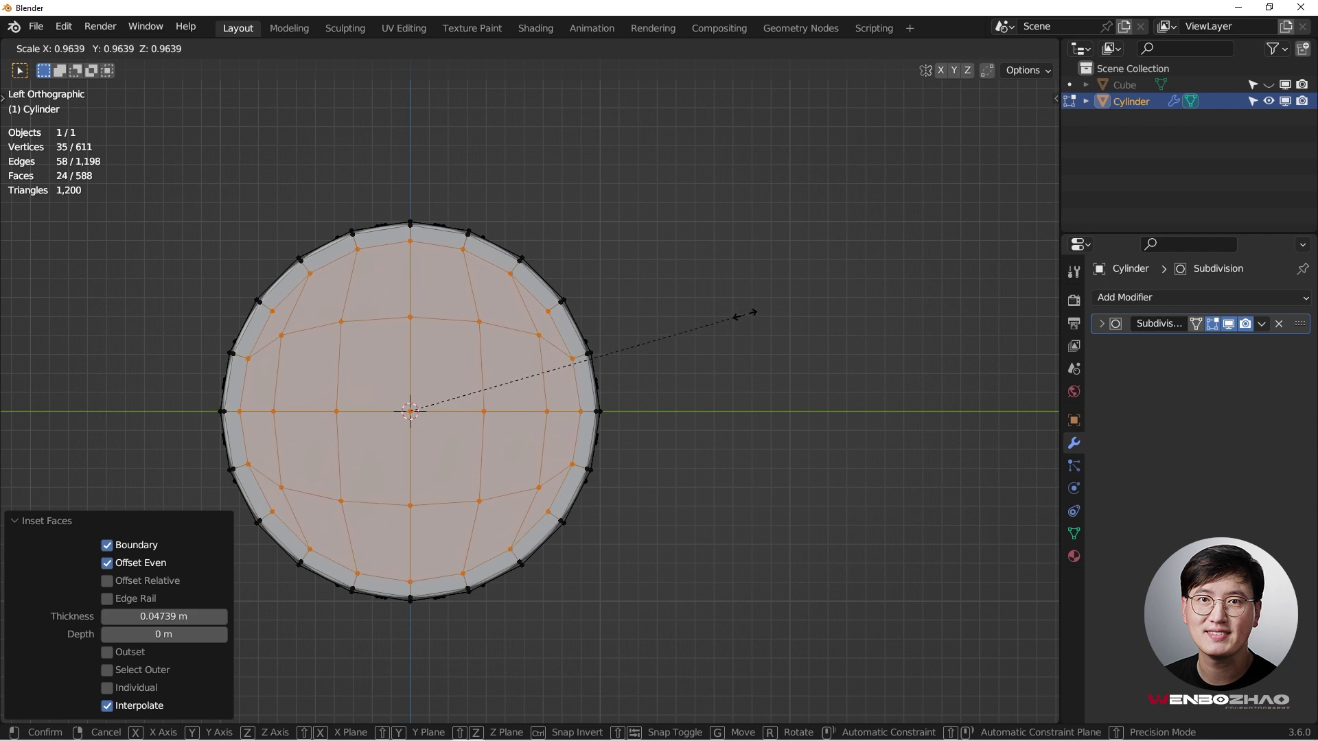
pyautogui.click(598, 368)
# Add two evenly spaced loop cuts around the ring between the cap's inner patch and its rim, and deselect everything
pyautogui.hotkey('ctrl', 'r')
pyautogui.scroll(1, 502, 359)
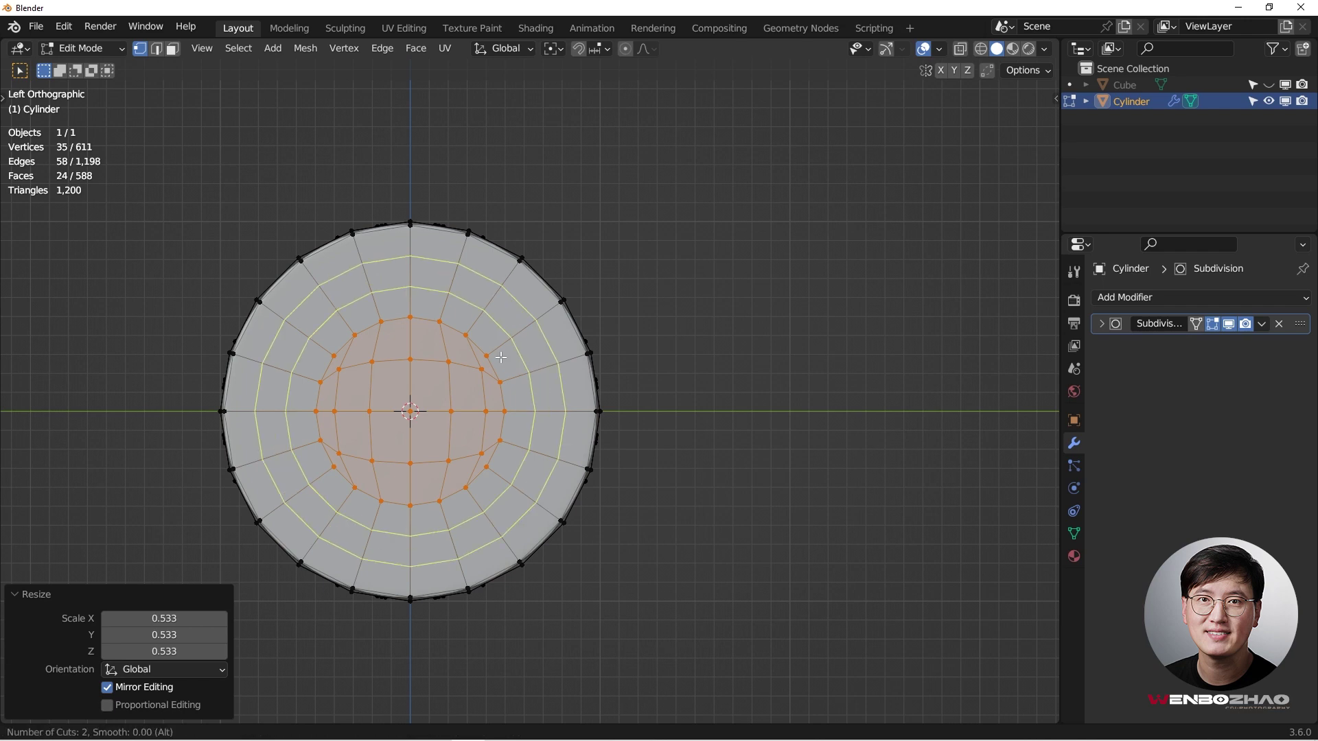
pyautogui.click(502, 358)
pyautogui.rightClick(501, 358)
pyautogui.moveTo(501, 359); pyautogui.dragTo(462, 318, button='middle')
pyautogui.scroll(-2, 639, 374)
pyautogui.hotkey('alt', 'a')
# Add four evenly spaced loop cuts along the length of the recess floor, without sliding them
pyautogui.scroll(3, 563, 303)
pyautogui.scroll(4, 488, 280)
pyautogui.scroll(-2, 468, 237)
pyautogui.scroll(2, 461, 204)
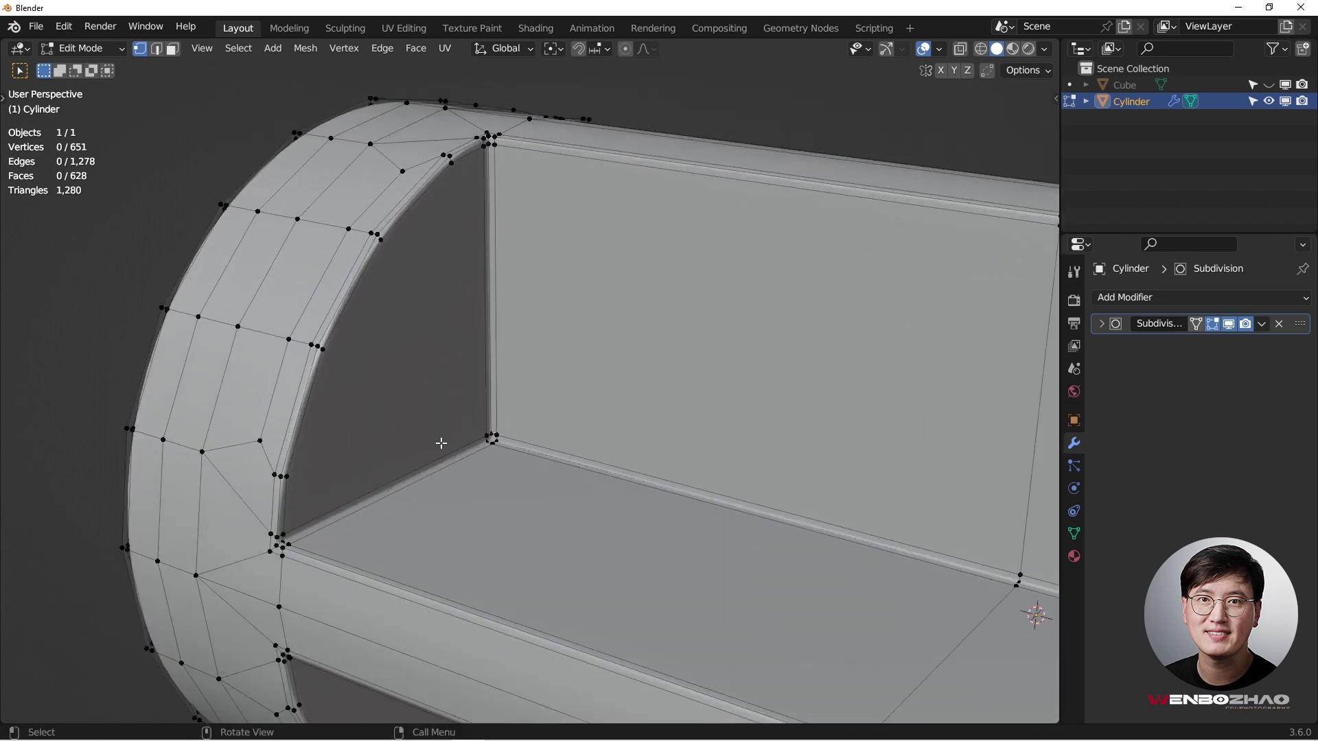
pyautogui.moveTo(441, 454); pyautogui.dragTo(252, 490, button='middle')
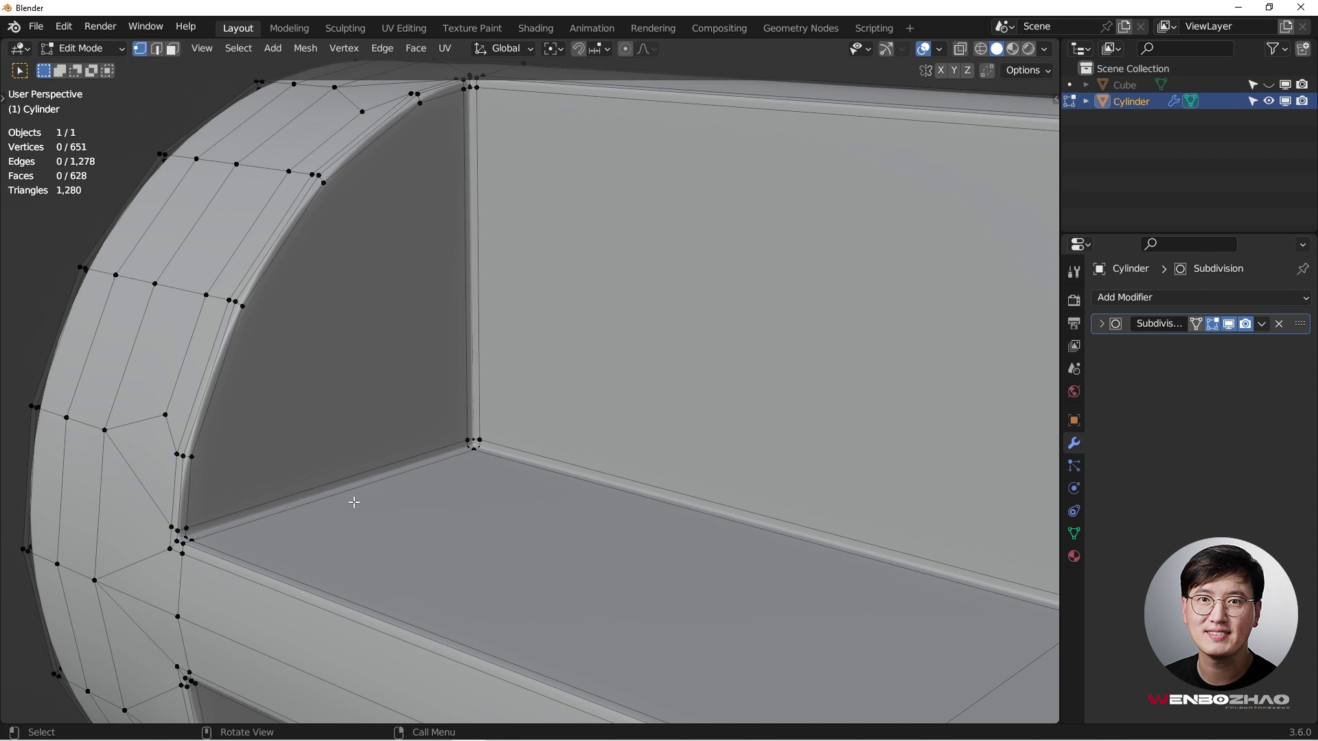
pyautogui.hotkey('ctrl', 'r')
pyautogui.scroll(3, 354, 502)
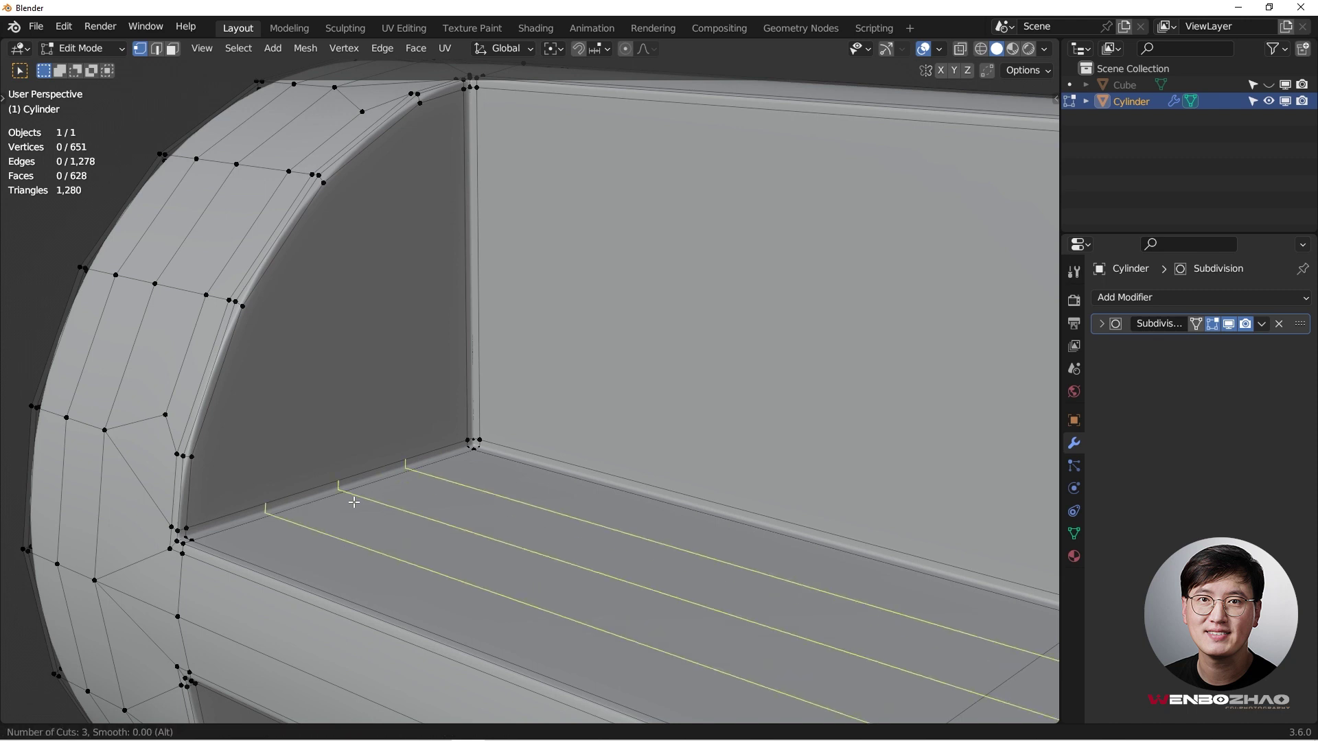
pyautogui.click(355, 502)
pyautogui.rightClick(355, 503)
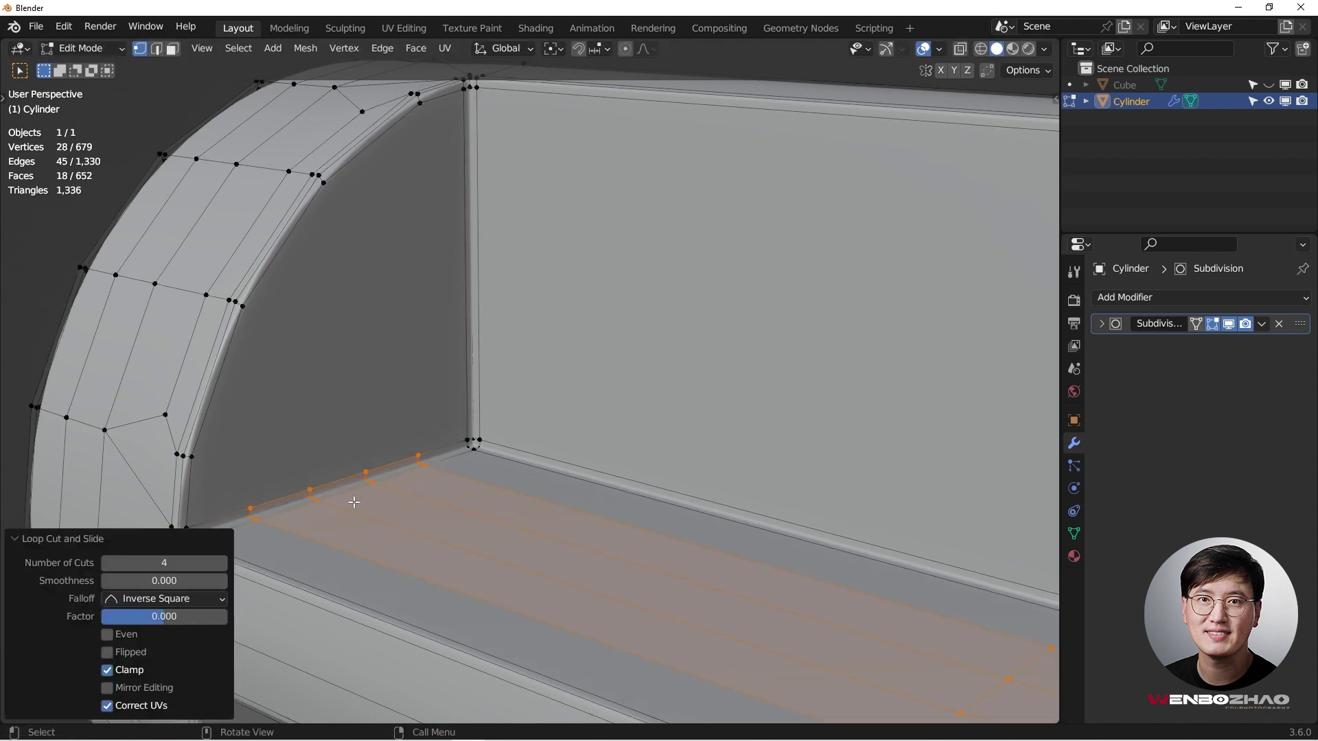
# Connect the outermost floor-loop vertex on the recess end wall to the lowest free vertex on the curved rim
pyautogui.click(250, 496)
pyautogui.moveTo(247, 500); pyautogui.dragTo(303, 462, button='middle')
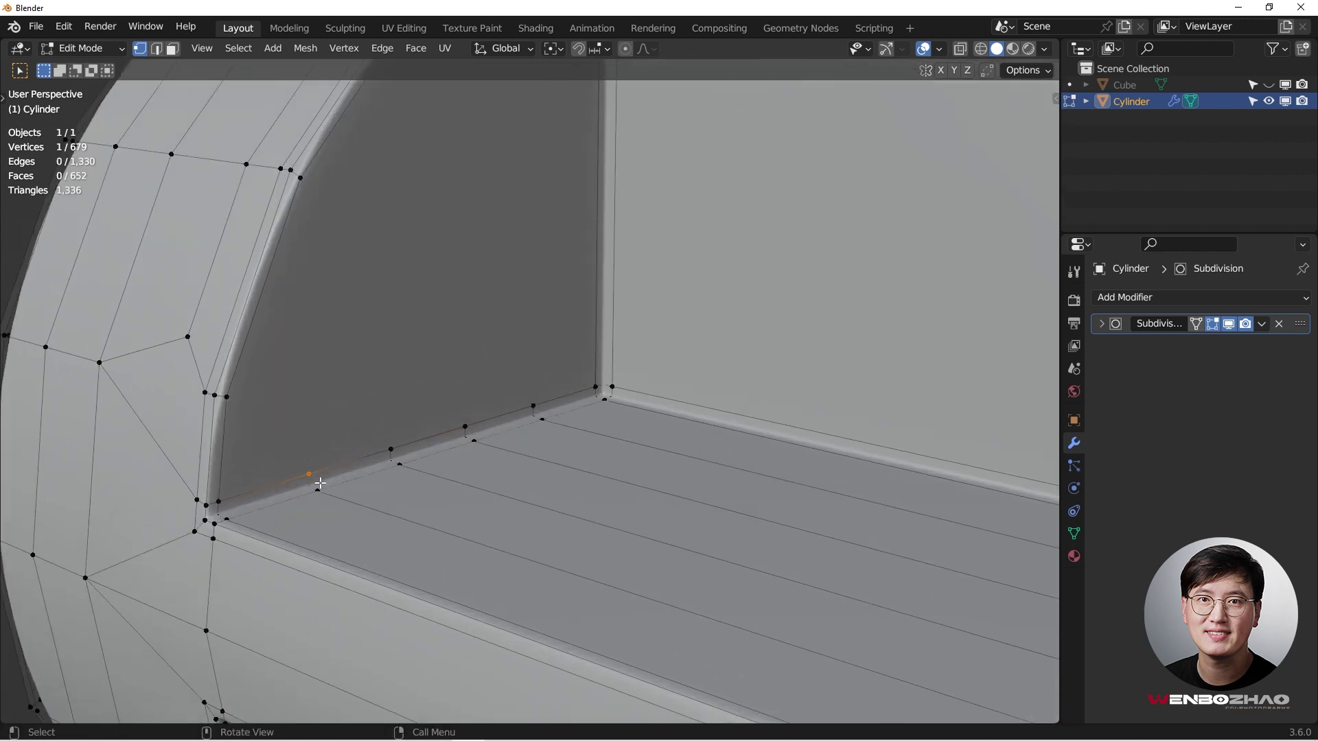
pyautogui.keyDown('shift'); pyautogui.click(226, 396); pyautogui.keyUp('shift')
pyautogui.press('f')
pyautogui.moveTo(327, 416); pyautogui.dragTo(288, 320, button='middle')
# Connect the remaining three floor-loop vertices on the recess end wall to their matching vertices on the curved rim
pyautogui.click(355, 496)
pyautogui.keyDown('shift'); pyautogui.click(286, 316); pyautogui.keyUp('shift')
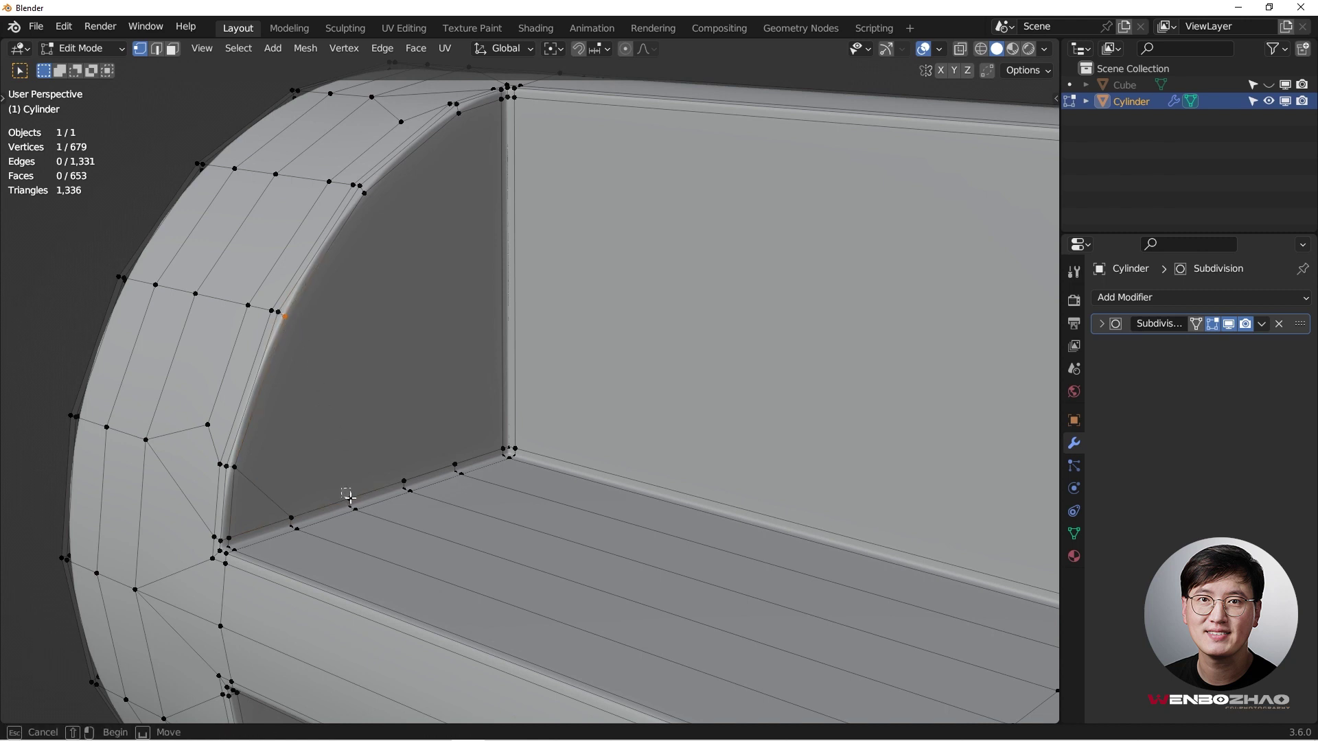
pyautogui.click(363, 193)
pyautogui.keyDown('shift'); pyautogui.click(404, 478); pyautogui.keyUp('shift')
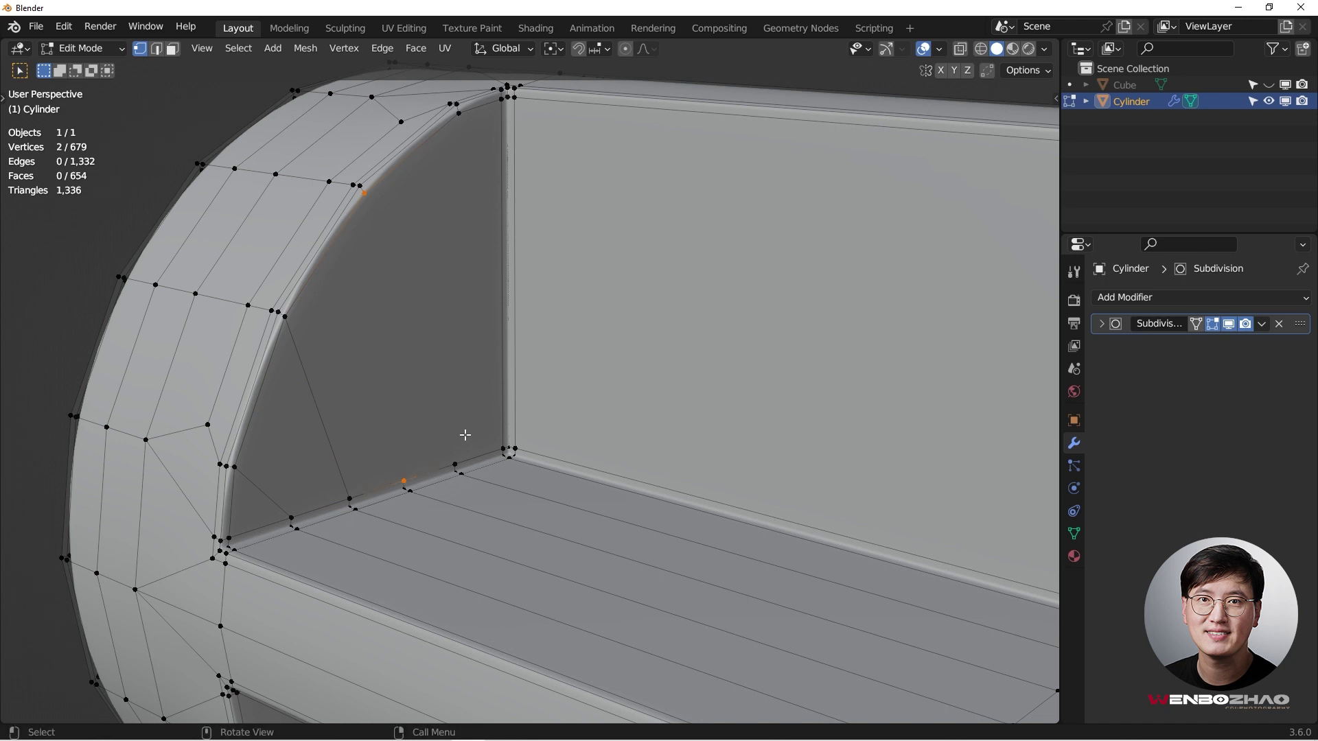
pyautogui.click(459, 113)
pyautogui.keyDown('shift'); pyautogui.click(455, 464); pyautogui.keyUp('shift')
pyautogui.press('j')
# Add one centered loop cut across the new end-wall edges, continuing along the recess's back wall
pyautogui.scroll(-3, 485, 410)
pyautogui.scroll(3, 378, 392)
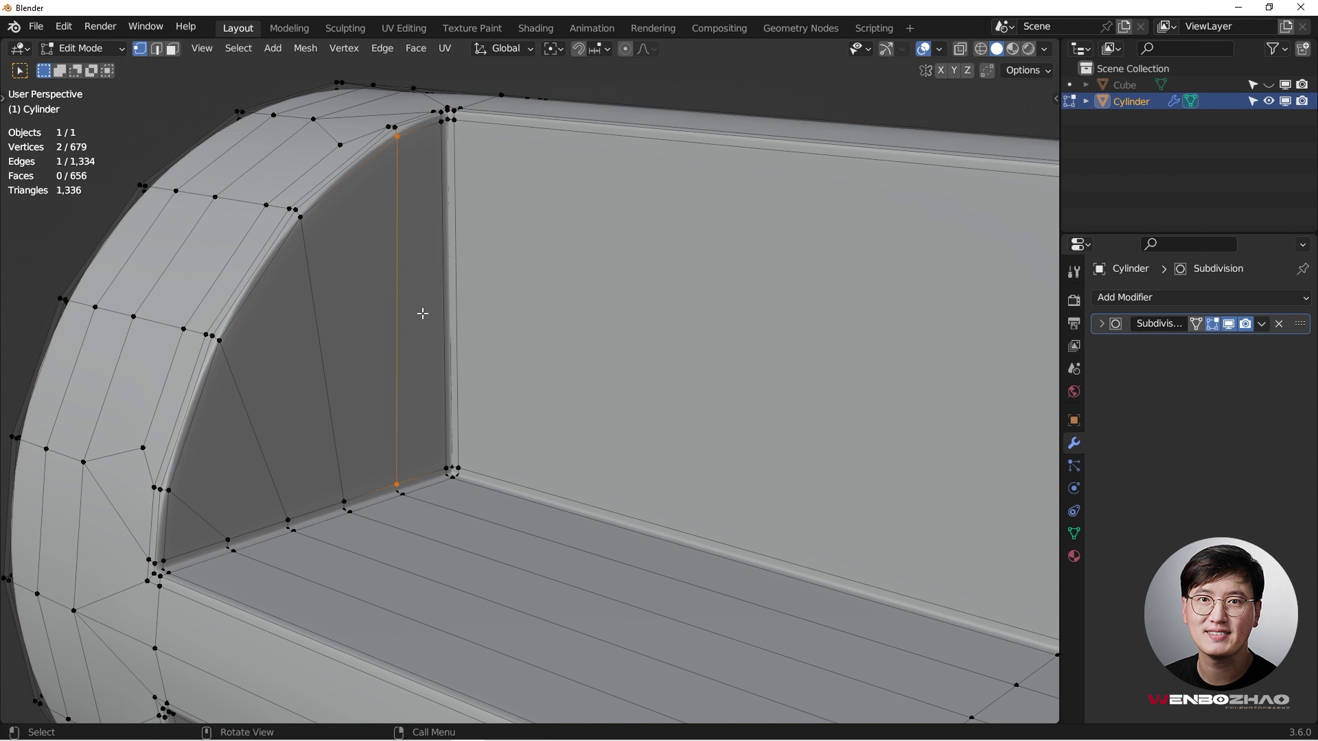
pyautogui.hotkey('ctrl', 'r')
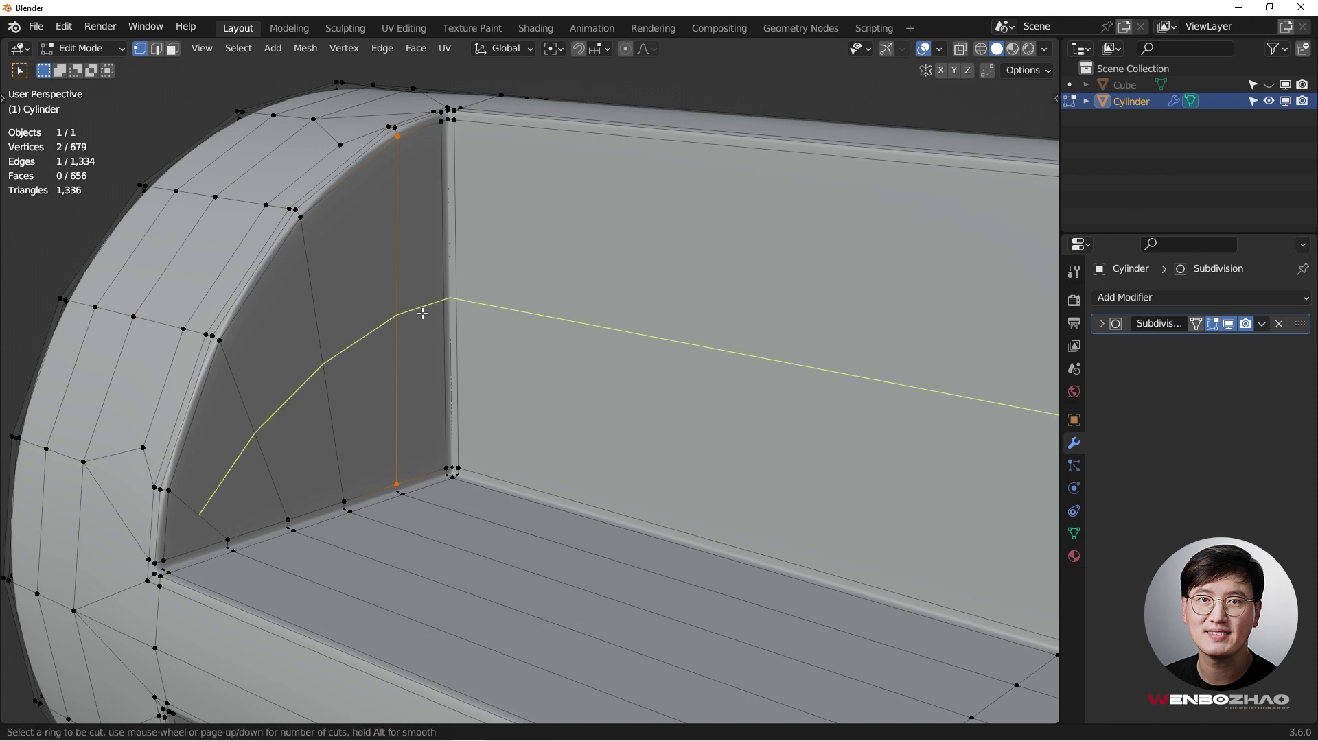
pyautogui.click(422, 313)
pyautogui.rightClick(422, 313)
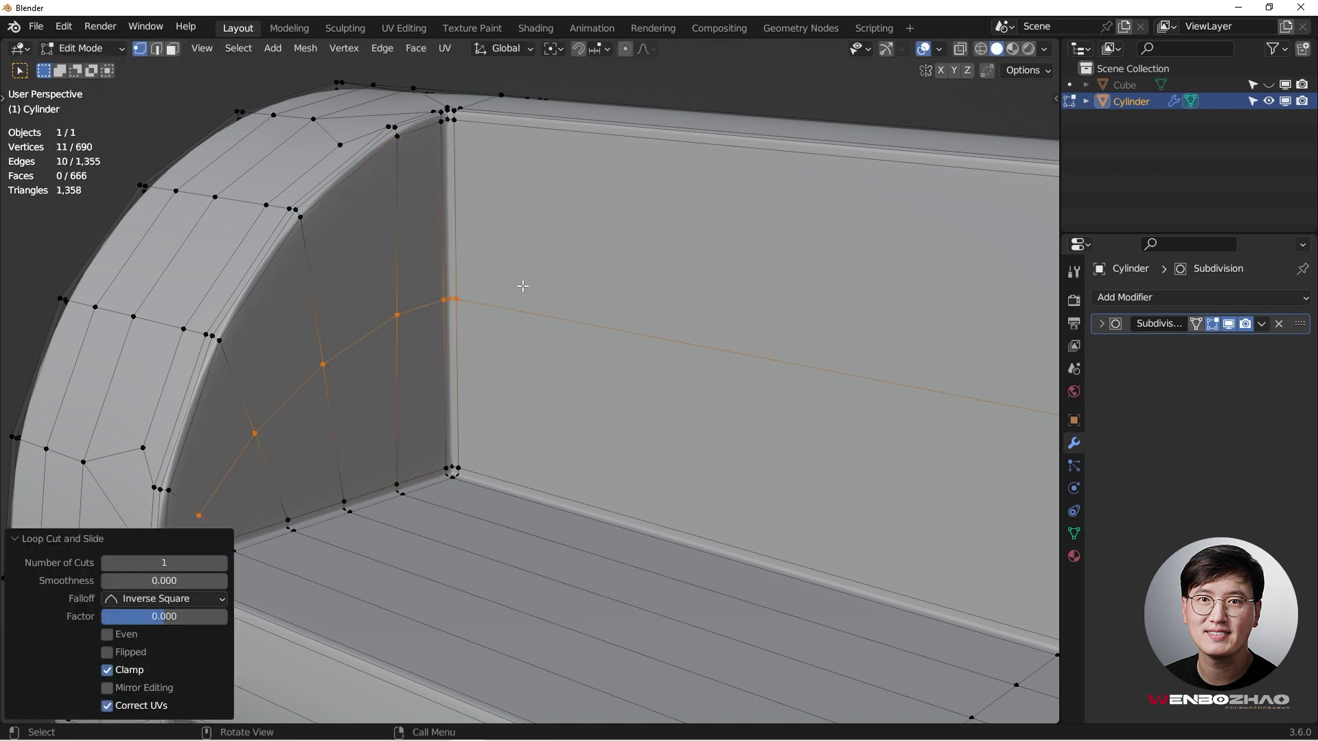
# Slide the outer end vertex of the end wall's new loop by a factor of about 0.18, and deselect it
pyautogui.scroll(-2, 518, 311)
pyautogui.scroll(2, 310, 451)
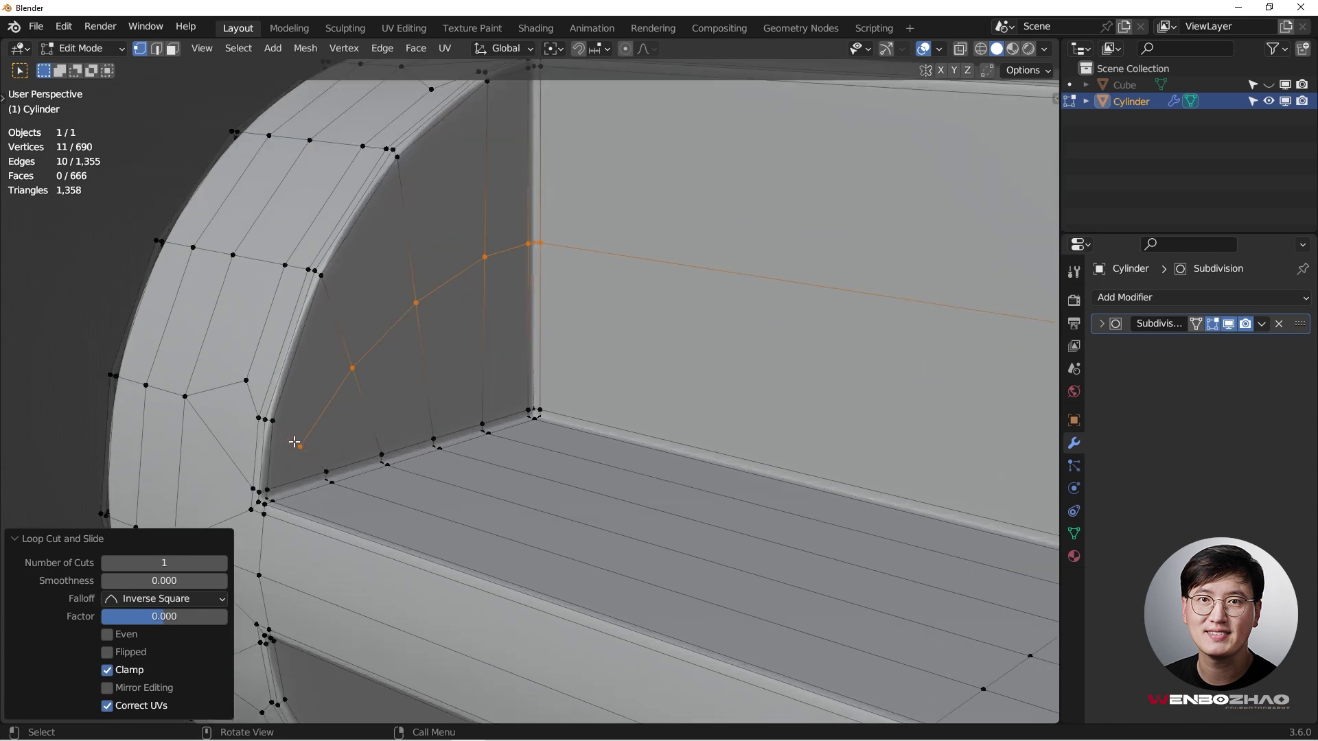
pyautogui.click(303, 448)
pyautogui.hotkey('shift', 'v')
pyautogui.click(338, 436)
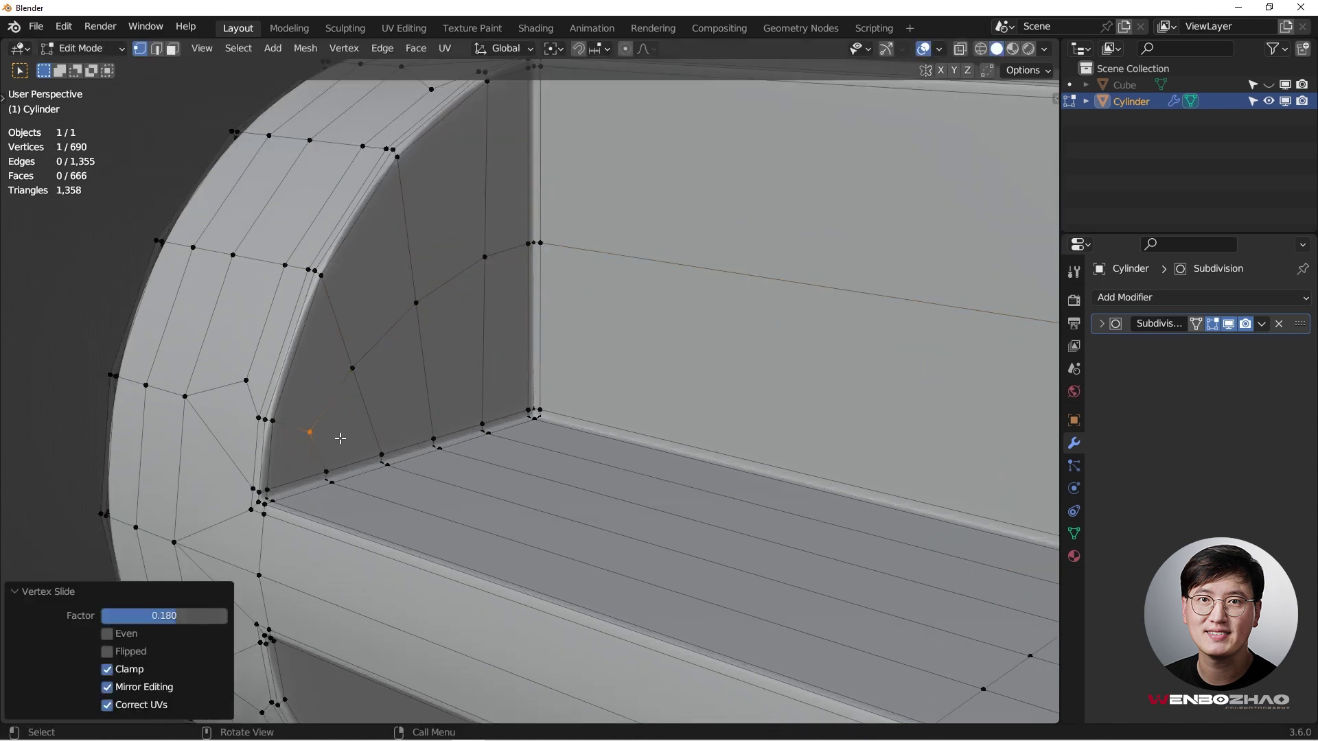
pyautogui.scroll(-3, 339, 425)
pyautogui.click(529, 360)
# Add four evenly spaced loop cuts around the recessed body between the collar and the cylinder's middle loop
pyautogui.moveTo(528, 361); pyautogui.dragTo(571, 377, button='middle')
pyautogui.scroll(-1, 571, 377)
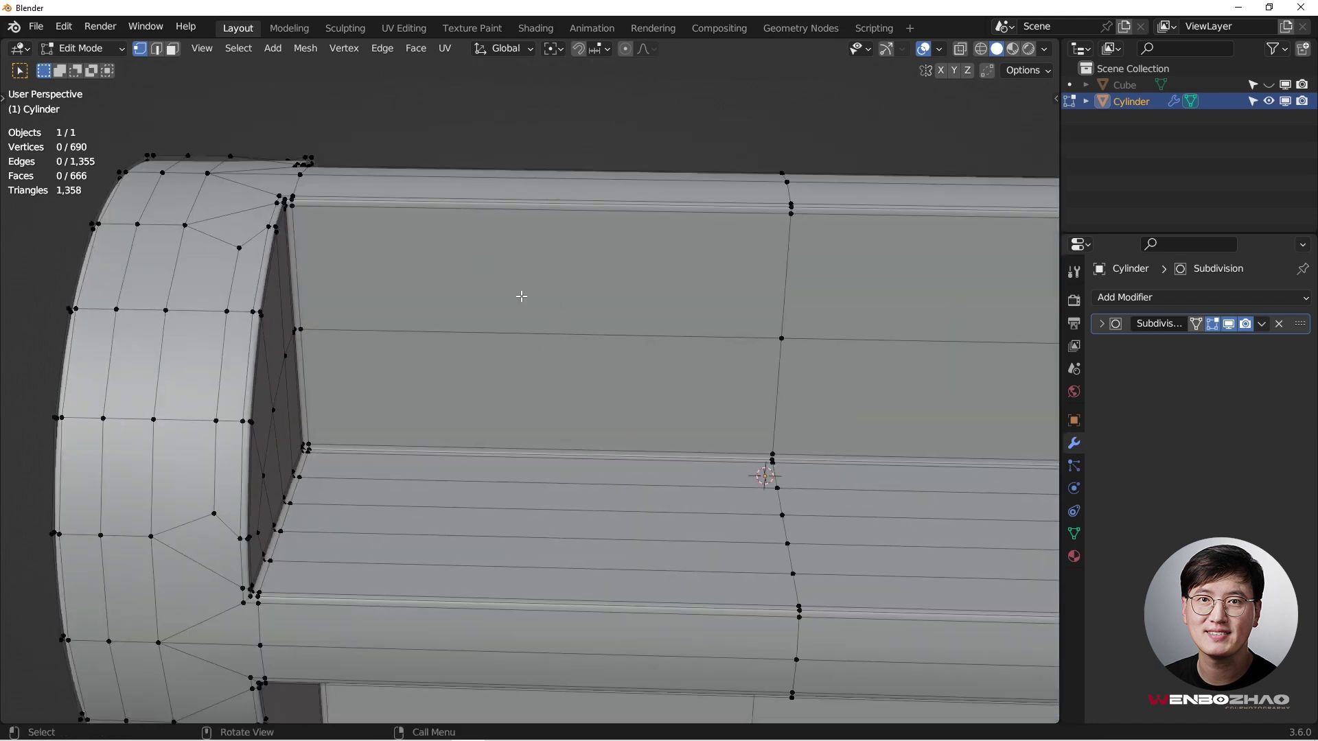
pyautogui.hotkey('ctrl', 'r')
pyautogui.scroll(3, 500, 214)
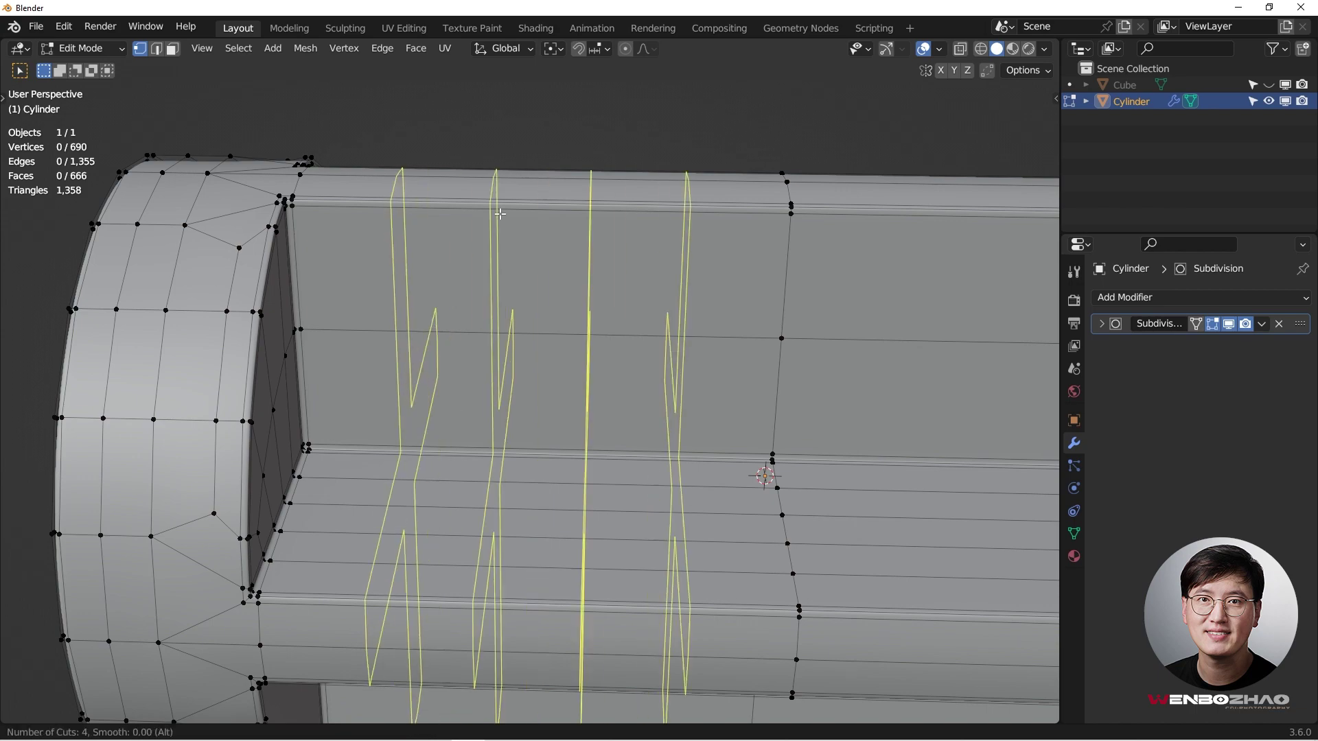
pyautogui.click(498, 214)
pyautogui.rightClick(600, 353)
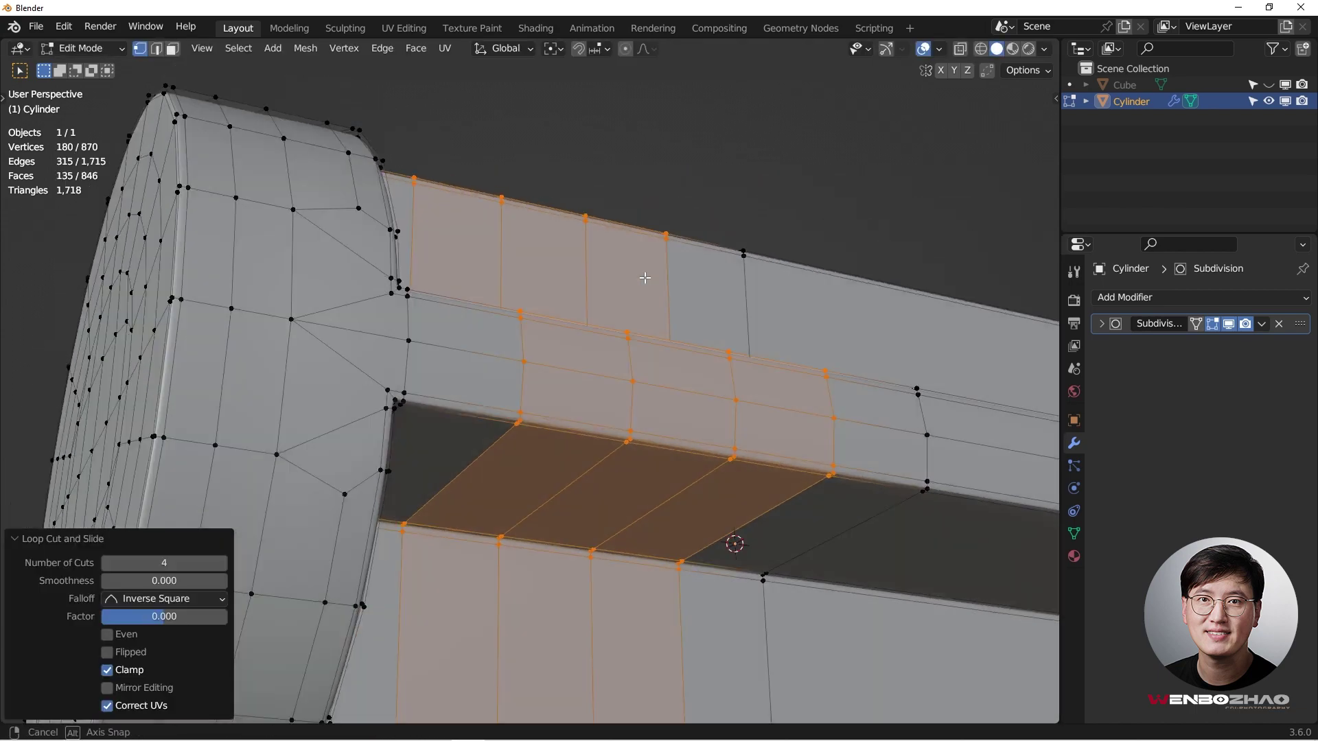
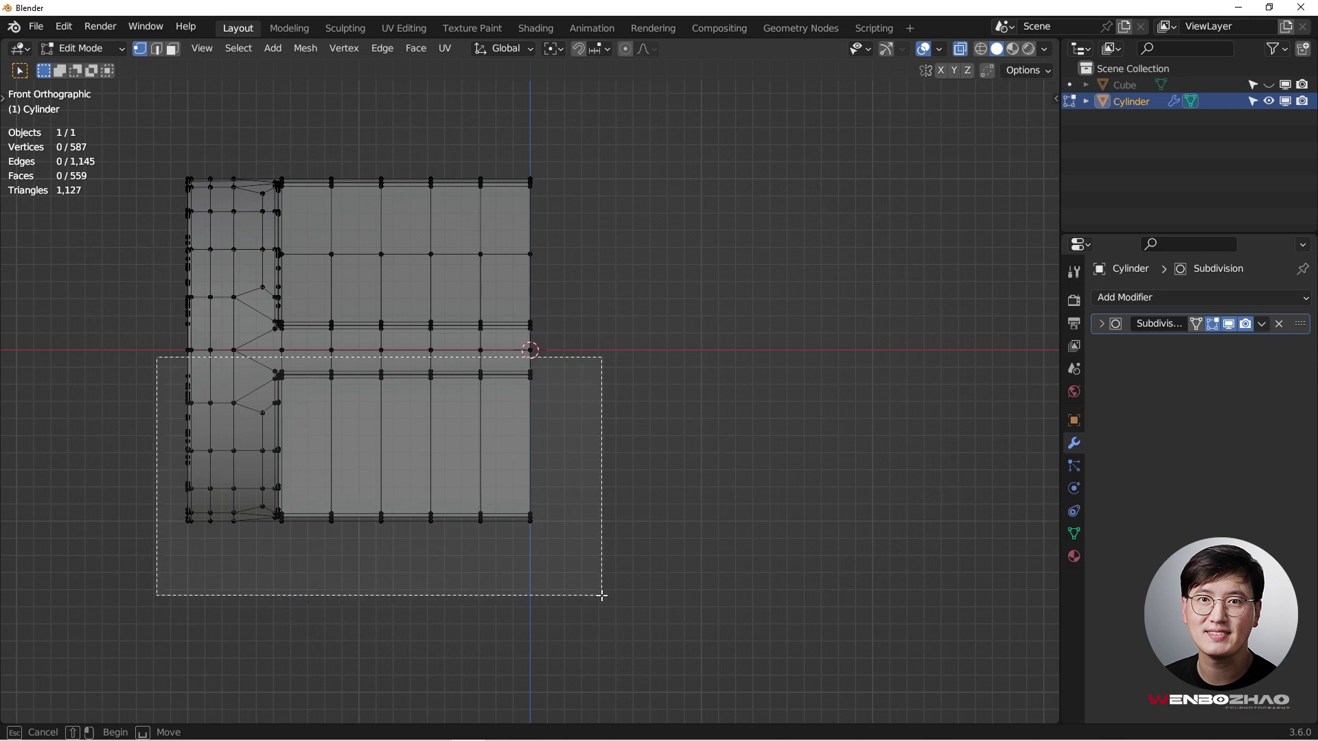
# Delete the vertices of the cylinder's lower half below the X axis in the front view
pyautogui.press('x')
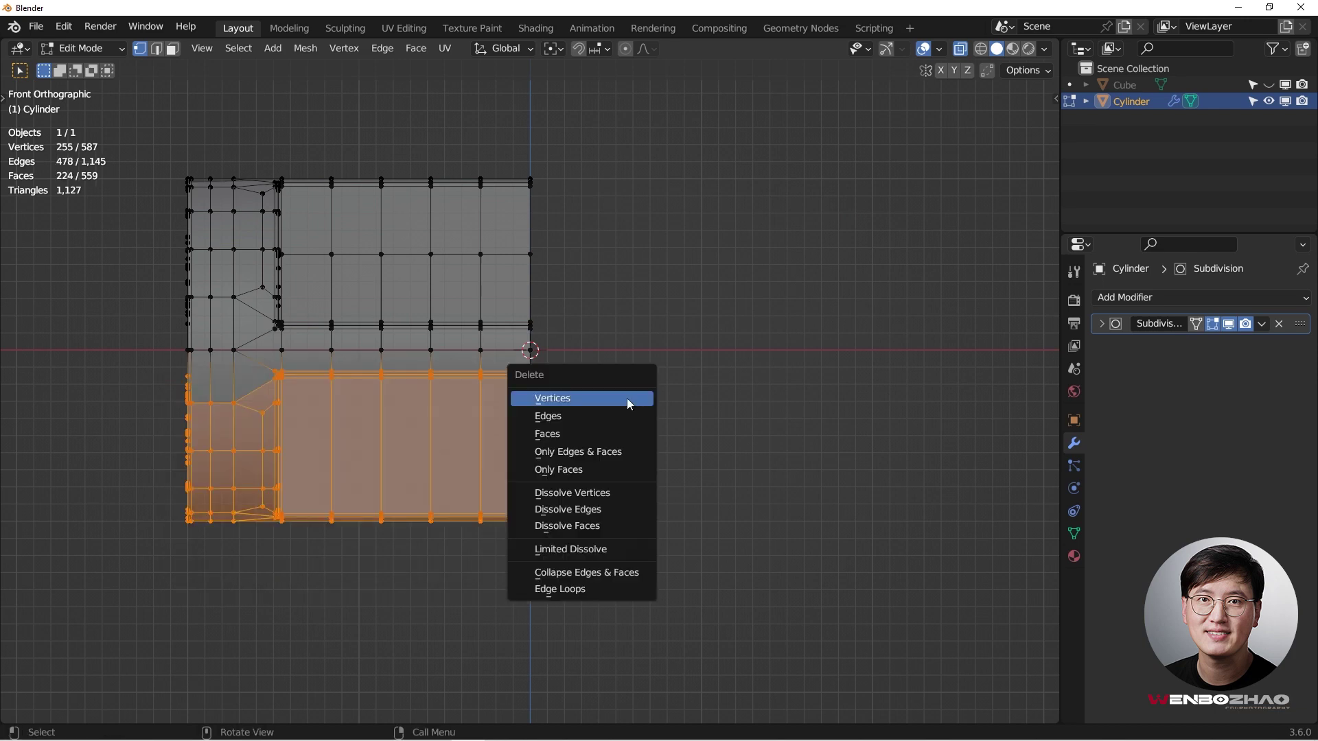
pyautogui.click(628, 398)
pyautogui.moveTo(464, 382)
pyautogui.mouseDown(button='middle')
pyautogui.moveTo(383, 364)
pyautogui.moveTo(374, 403)
pyautogui.moveTo(450, 390)
pyautogui.mouseUp(button='middle')
# Delete the vertices of the cylinder's rear half behind the X axis in the top view, leaving one eighth
pyautogui.press('KP_7')
pyautogui.press('Home')
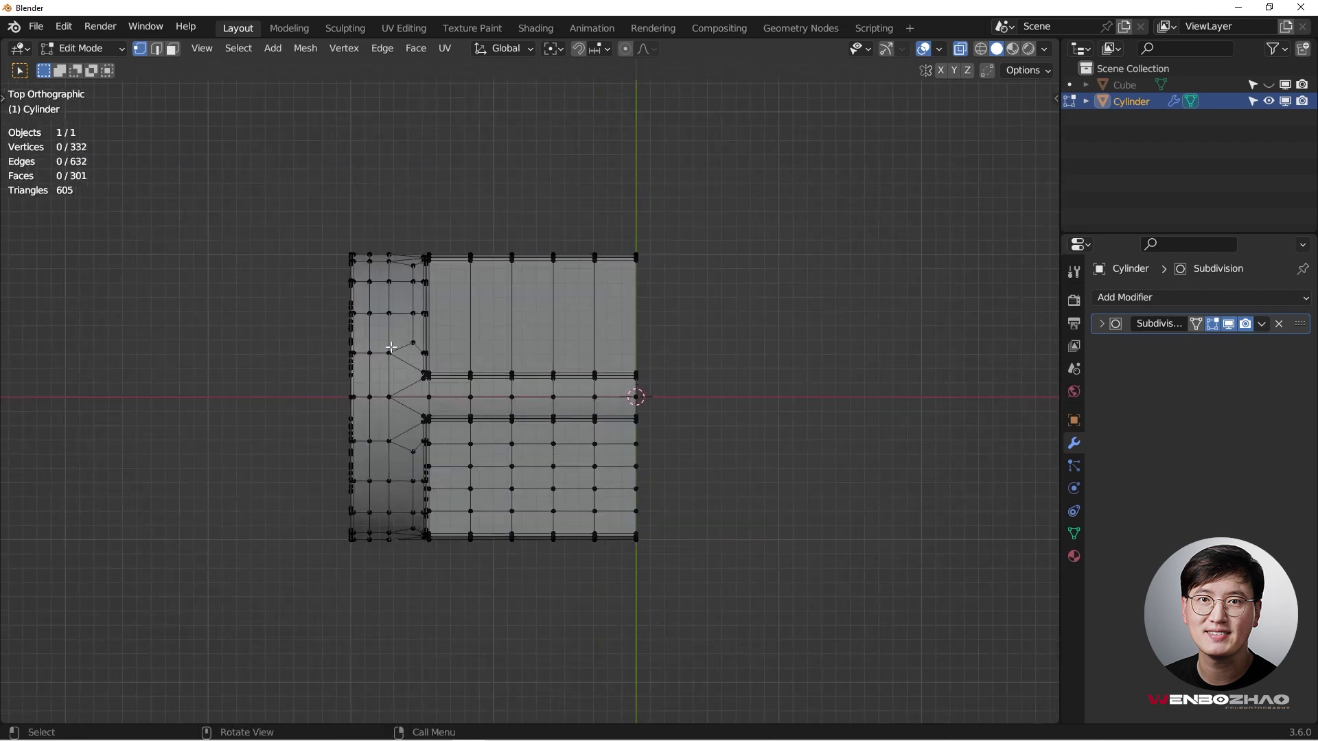
pyautogui.moveTo(200, 214); pyautogui.dragTo(869, 409)
pyautogui.press('b')
pyautogui.moveTo(226, 183); pyautogui.dragTo(820, 275)
pyautogui.moveTo(286, 348); pyautogui.dragTo(881, 395)
pyautogui.press('x')
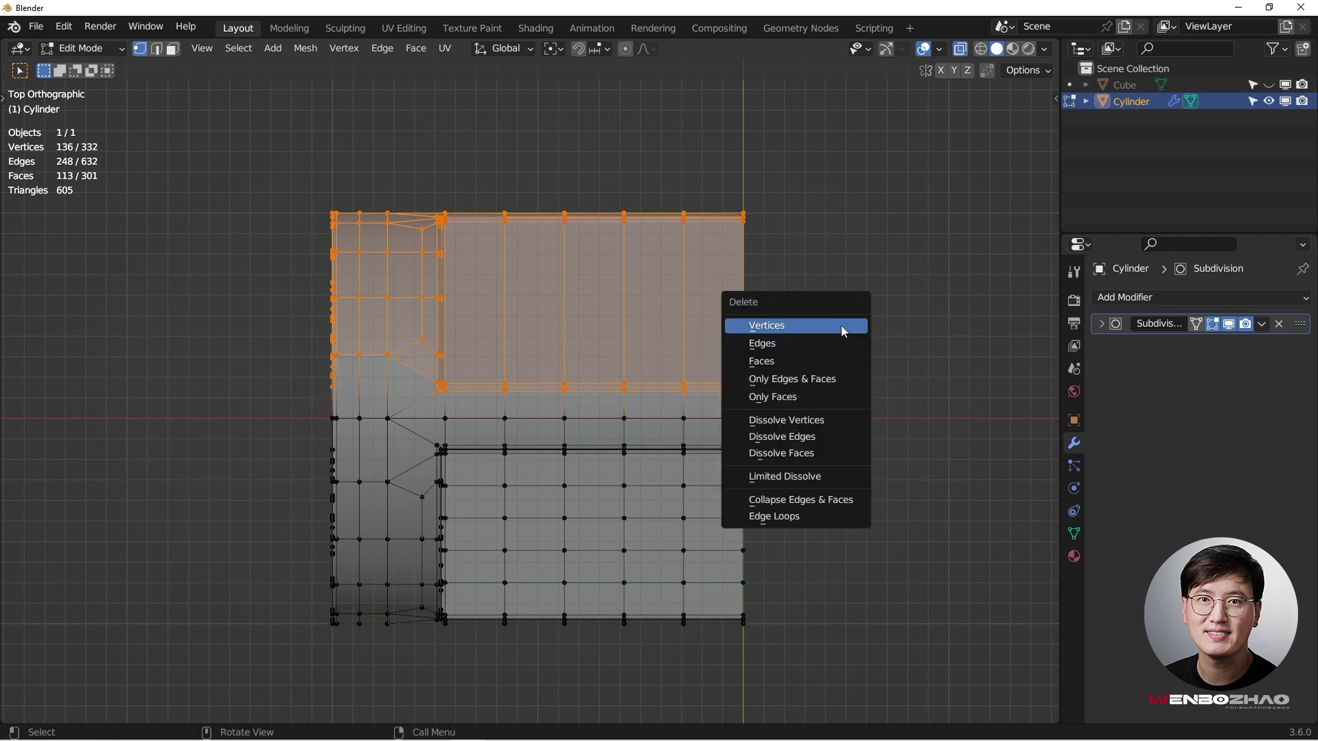
pyautogui.click(841, 326)
pyautogui.moveTo(641, 436)
pyautogui.mouseDown(button='middle')
pyautogui.moveTo(780, 365)
pyautogui.moveTo(741, 506)
pyautogui.moveTo(661, 435)
pyautogui.moveTo(647, 449)
pyautogui.moveTo(733, 441)
pyautogui.moveTo(659, 435)
pyautogui.mouseUp(button='middle')
# Add a Mirror modifier to the cylinder in Object Mode and place it above the Subdivision modifier
pyautogui.click(1198, 299)
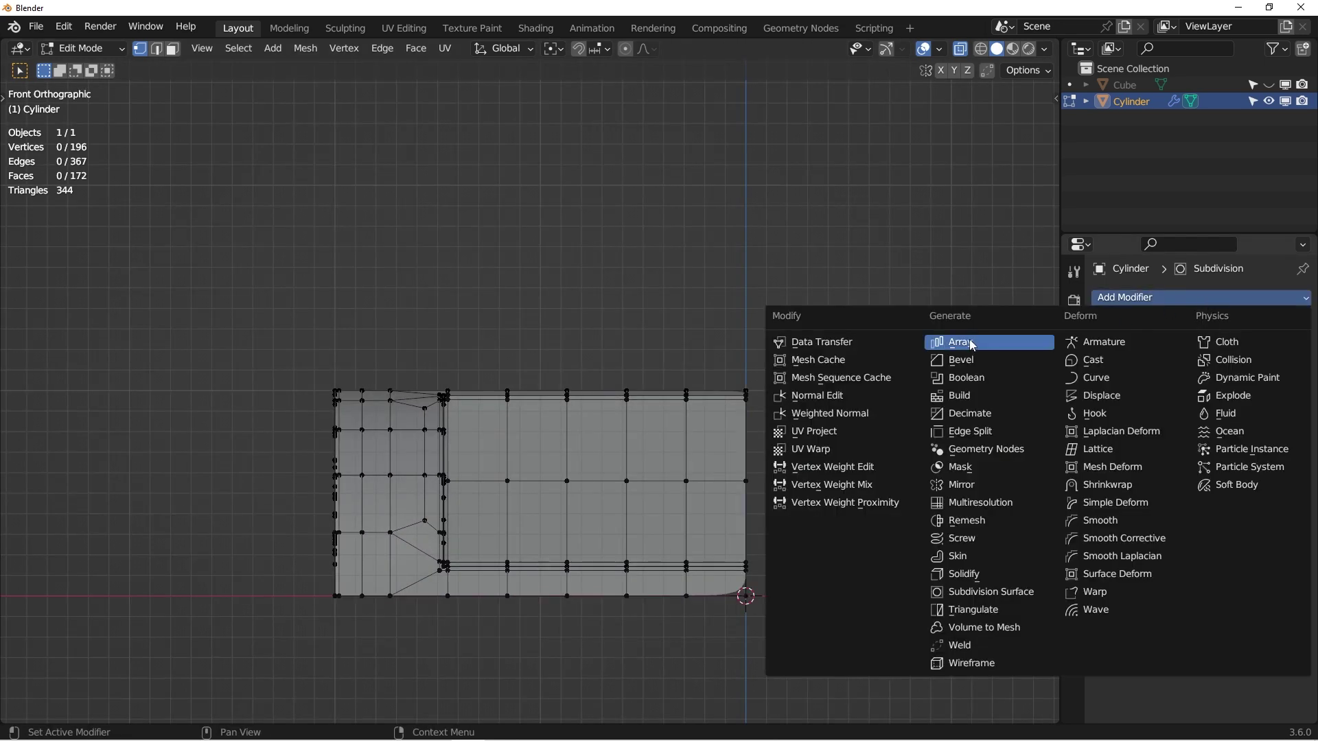
pyautogui.hotkey('ctrl', '2')
pyautogui.press('Tab')
pyautogui.click(1180, 297)
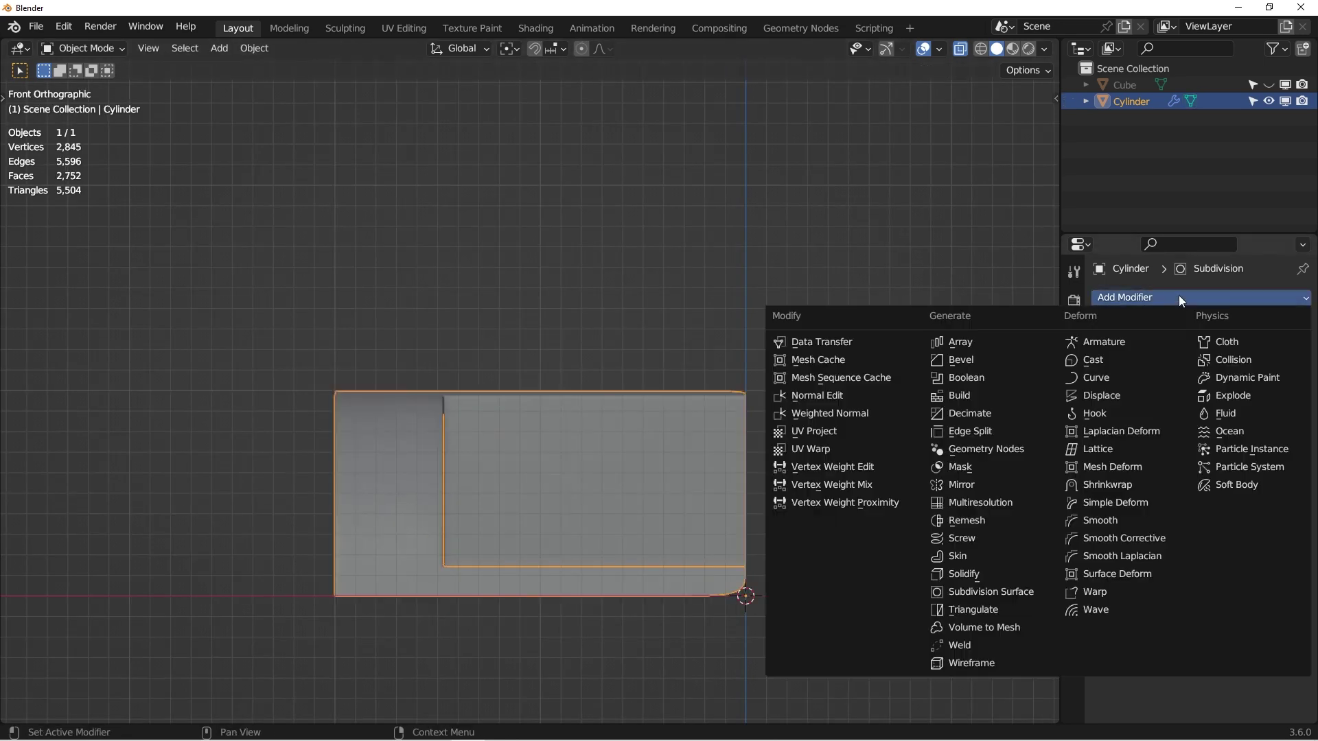
pyautogui.click(986, 485)
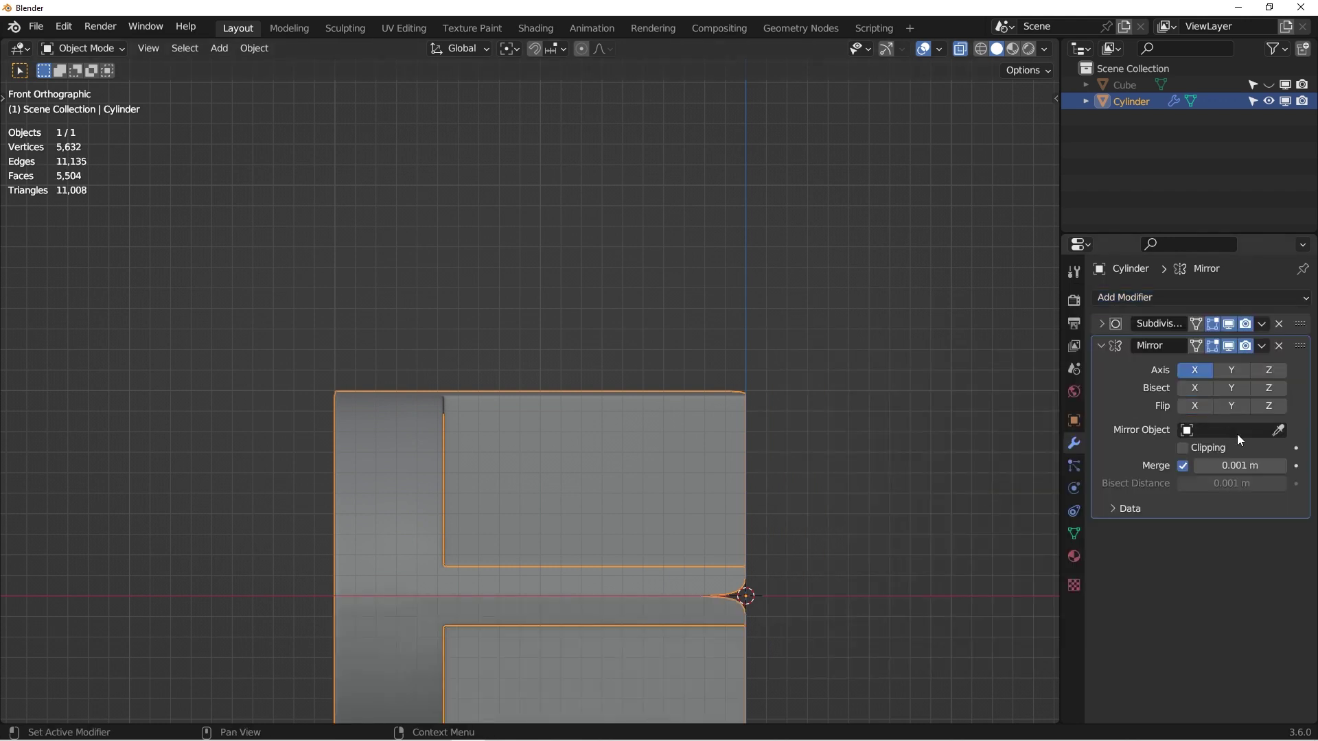
pyautogui.moveTo(1298, 351); pyautogui.dragTo(1296, 320)
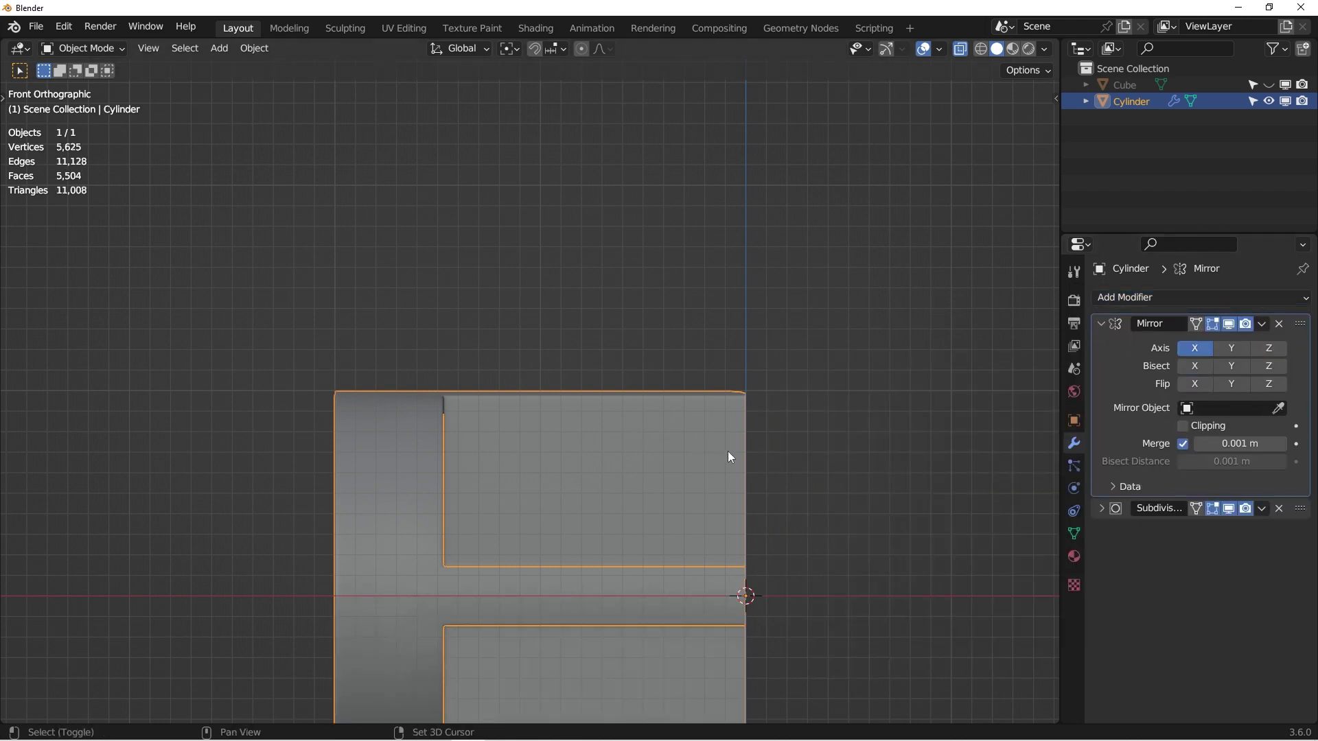
# Enable clipping in the Mirror modifier and mirror the cylinder across the Y and Z axes as well as X
pyautogui.keyDown('shift'); pyautogui.moveTo(727, 451); pyautogui.dragTo(693, 358, button='middle'); pyautogui.keyUp('shift')
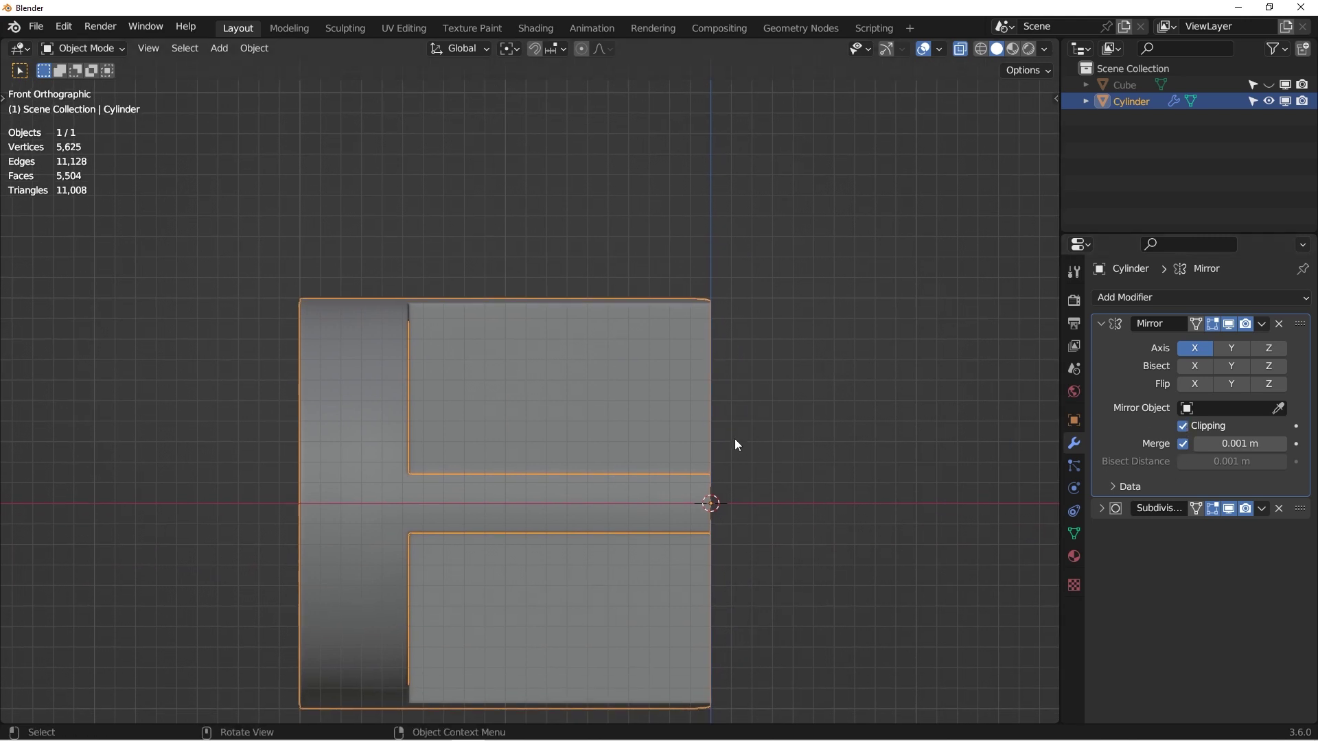
pyautogui.click(1183, 426)
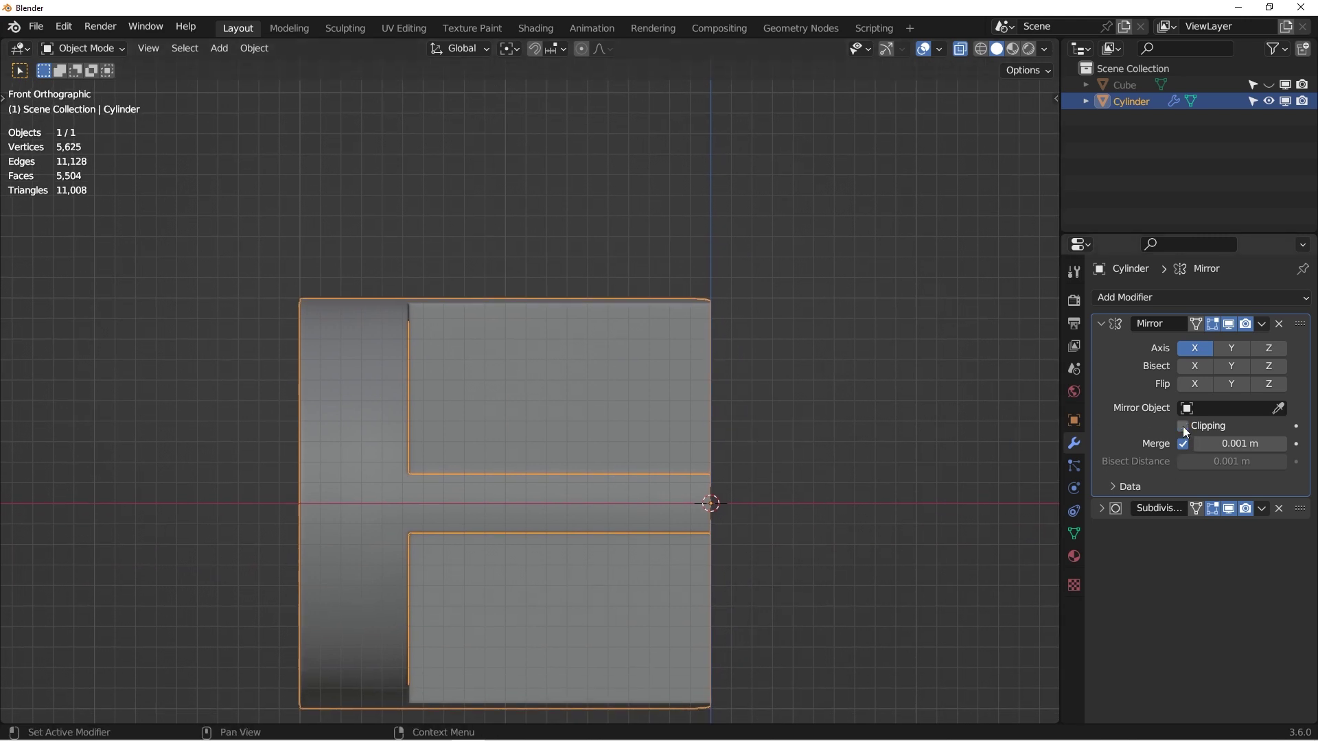
pyautogui.click(1265, 348)
pyautogui.click(1236, 348)
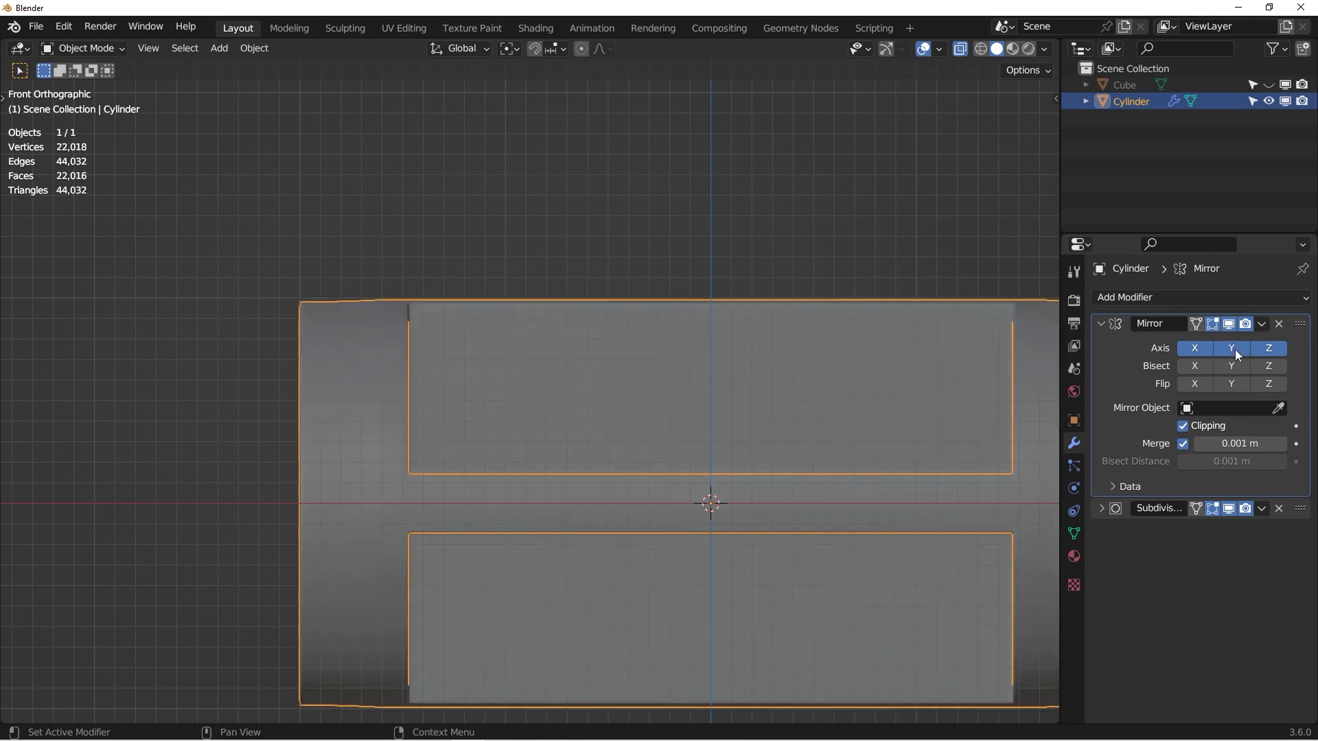
# Examine the mirrored, smoothed cylinder and its recesses in Edit Mode with X-ray turned off
pyautogui.moveTo(858, 494); pyautogui.dragTo(571, 497, button='middle')
pyautogui.press('Tab')
pyautogui.moveTo(686, 453); pyautogui.dragTo(840, 443, button='middle')
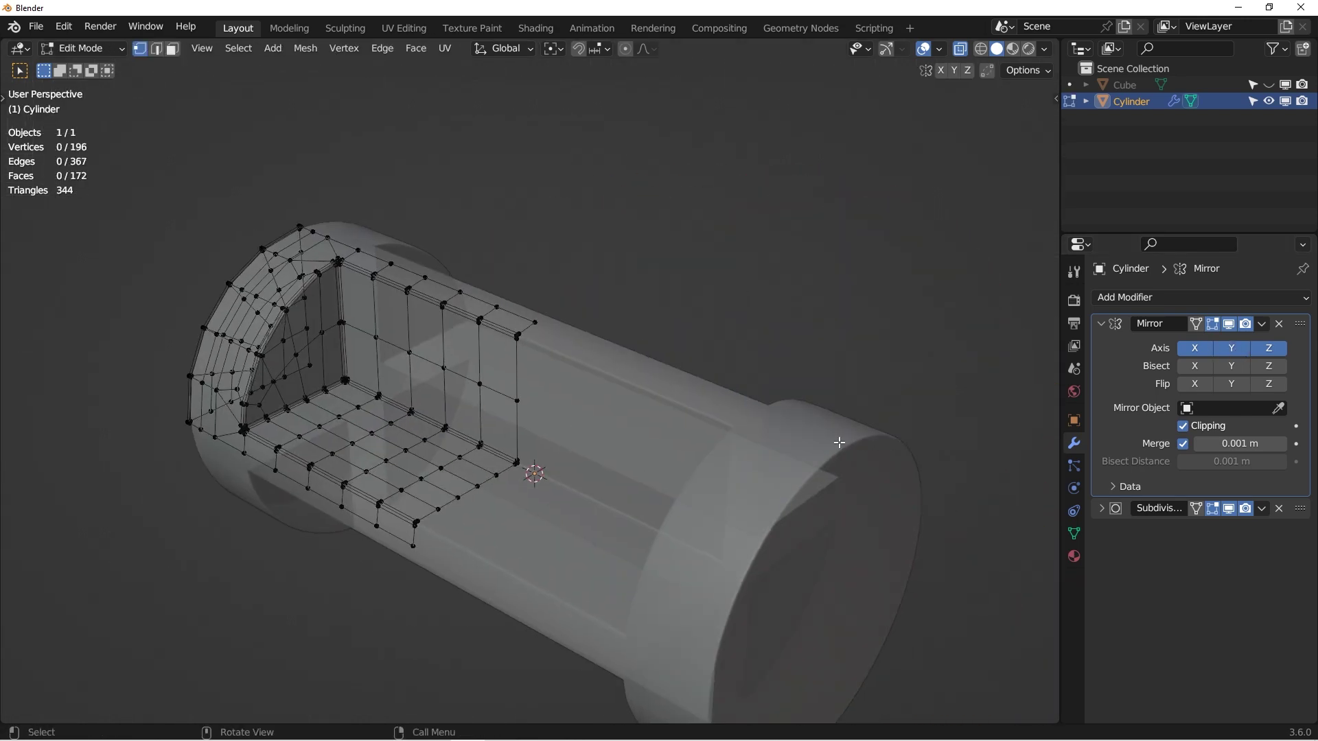
pyautogui.press('KP_1')
pyautogui.hotkey('alt', 'z')
pyautogui.keyDown('shift'); pyautogui.moveTo(586, 563); pyautogui.dragTo(689, 347); pyautogui.keyUp('shift')
pyautogui.moveTo(688, 347); pyautogui.dragTo(829, 395, button='middle')
pyautogui.scroll(5, 604, 405)
pyautogui.moveTo(579, 365); pyautogui.dragTo(635, 332, button='middle')
pyautogui.scroll(-5, 629, 334)
pyautogui.moveTo(681, 455); pyautogui.dragTo(562, 450, button='middle')
pyautogui.scroll(-3, 597, 446)
pyautogui.keyDown('shift'); pyautogui.moveTo(771, 464); pyautogui.dragTo(757, 461, button='middle'); pyautogui.keyUp('shift')
# Return the cylinder to Object Mode and apply its Mirror modifier, keeping the Subdivision modifier
pyautogui.press('KP_1')
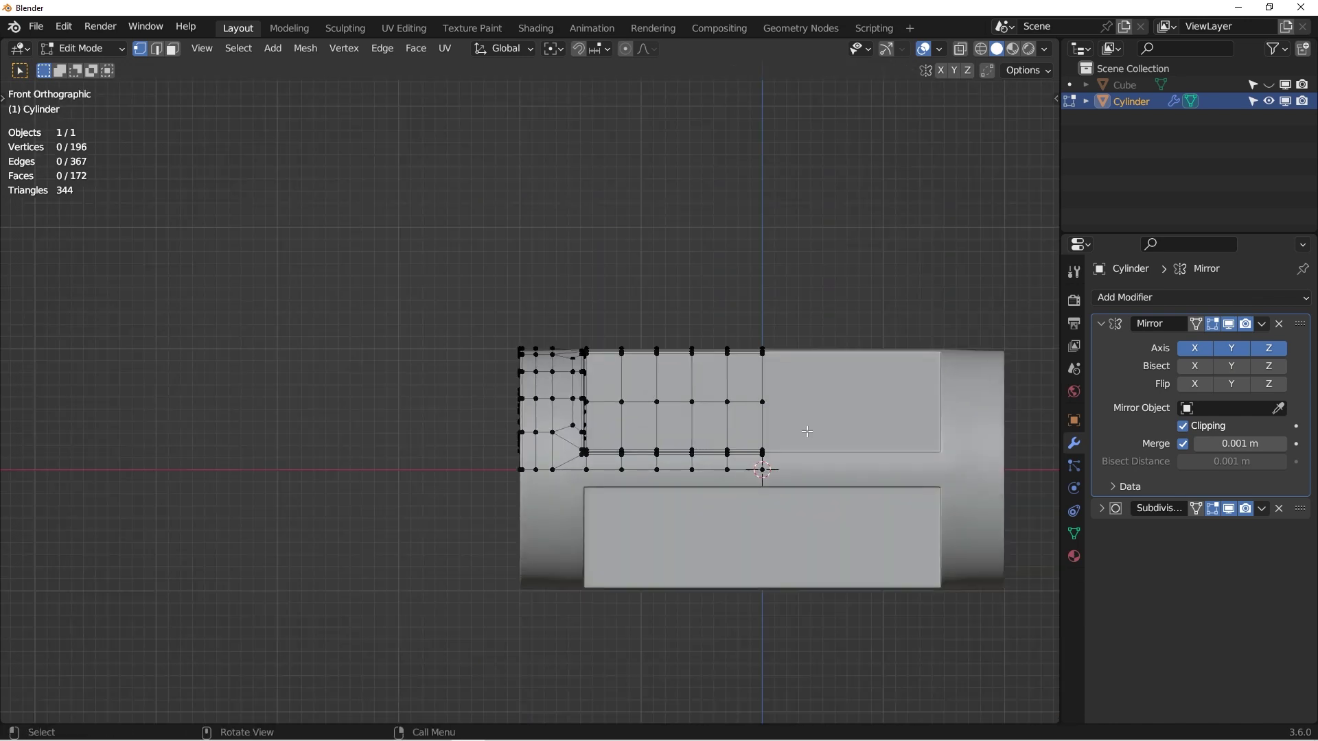
pyautogui.keyDown('shift'); pyautogui.moveTo(815, 433); pyautogui.dragTo(681, 416, button='middle'); pyautogui.keyUp('shift')
pyautogui.click(1263, 324)
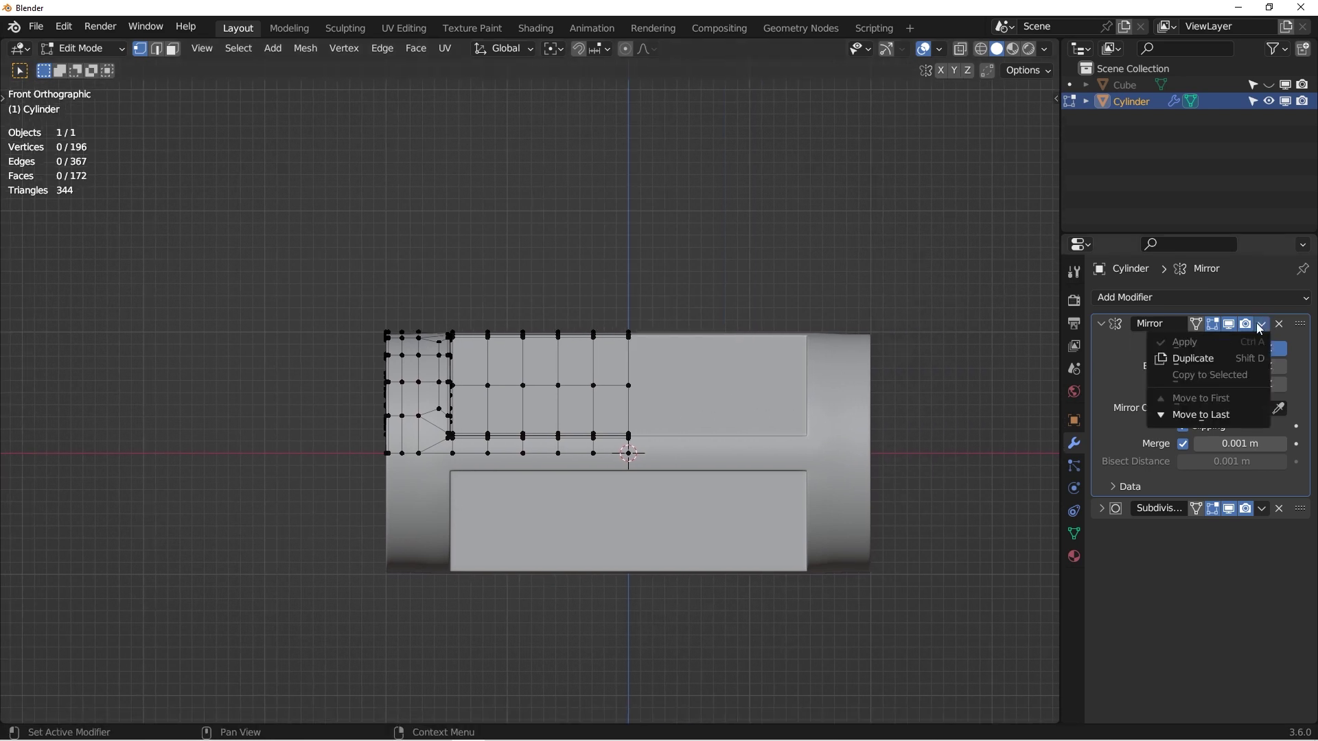
pyautogui.press('Tab')
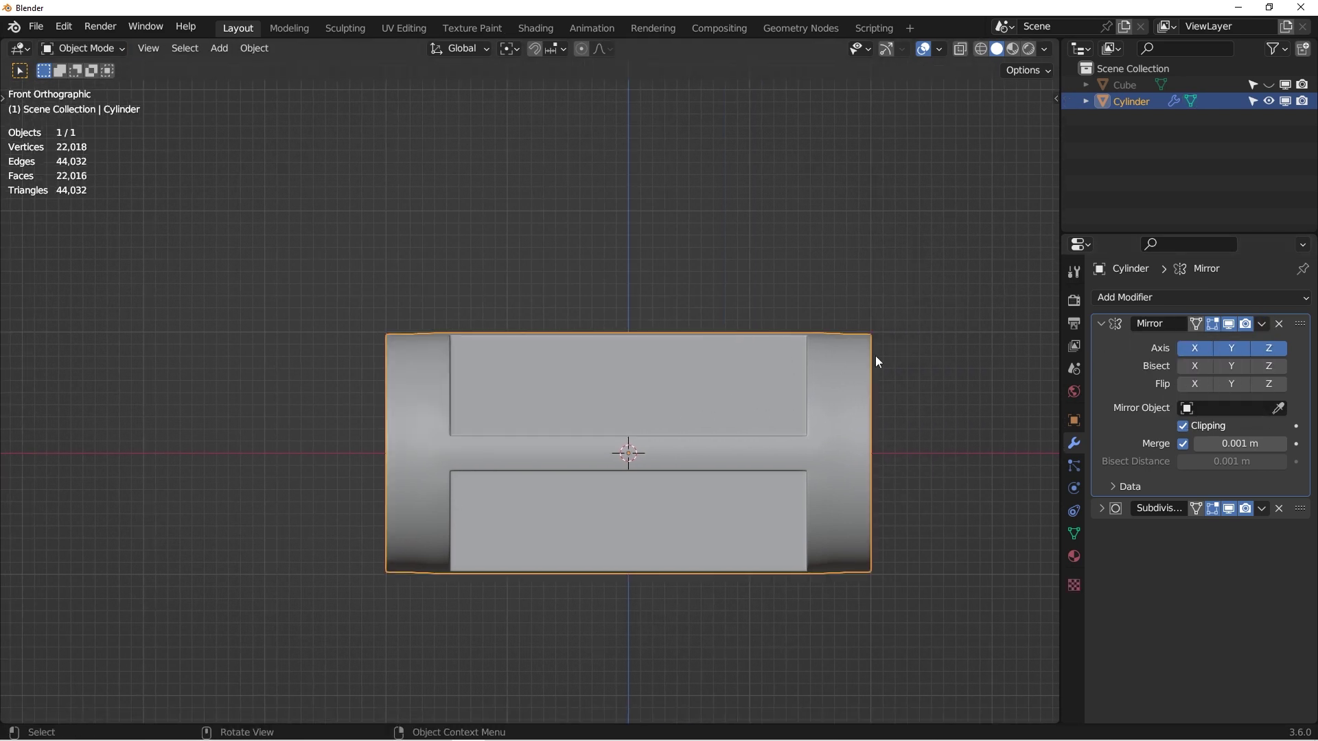
pyautogui.click(1261, 324)
pyautogui.click(1182, 341)
# Examine the full cylinder from several angles and inspect its complete mesh in Edit Mode
pyautogui.moveTo(645, 365); pyautogui.dragTo(647, 404, button='middle')
pyautogui.click(604, 302)
pyautogui.scroll(3, 439, 384)
pyautogui.moveTo(443, 376); pyautogui.dragTo(633, 343, button='middle')
pyautogui.scroll(-4, 566, 303)
pyautogui.scroll(3, 498, 310)
pyautogui.press('Tab')
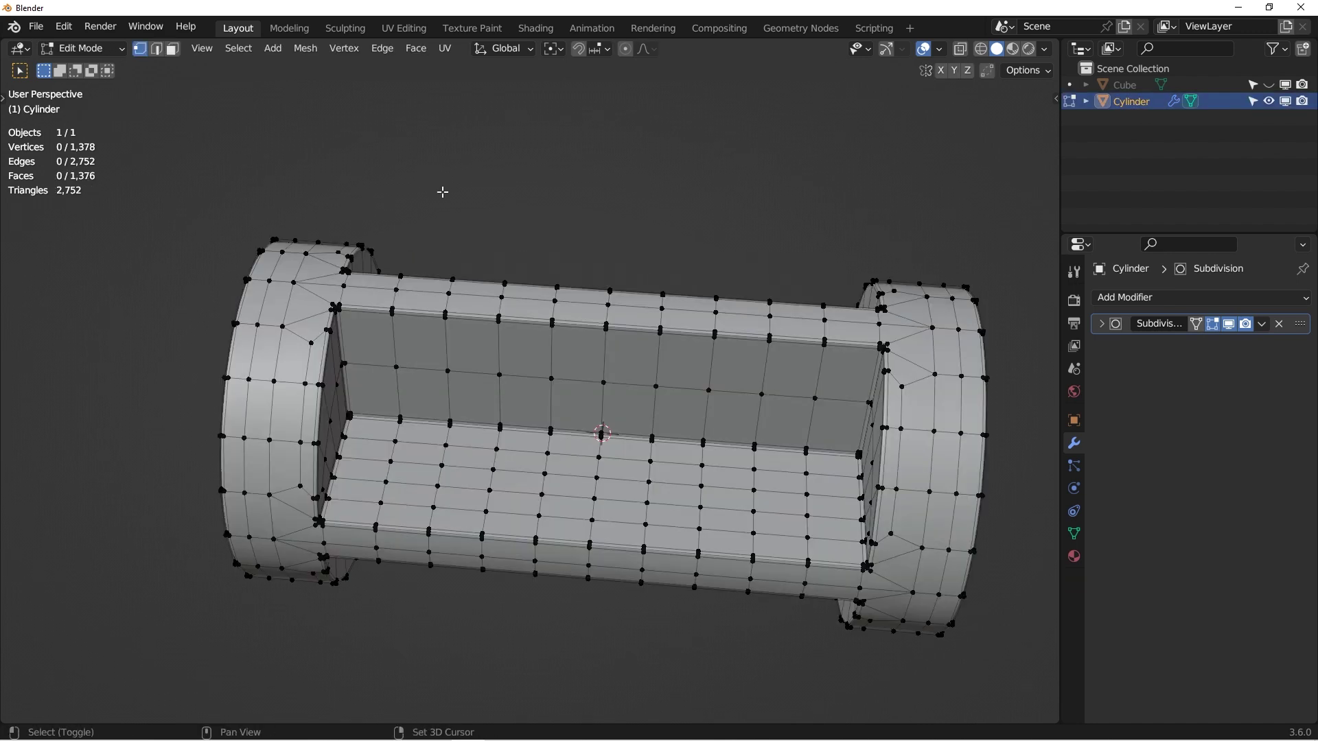
pyautogui.keyDown('shift'); pyautogui.moveTo(442, 192); pyautogui.dragTo(385, 179, button='middle'); pyautogui.keyUp('shift')
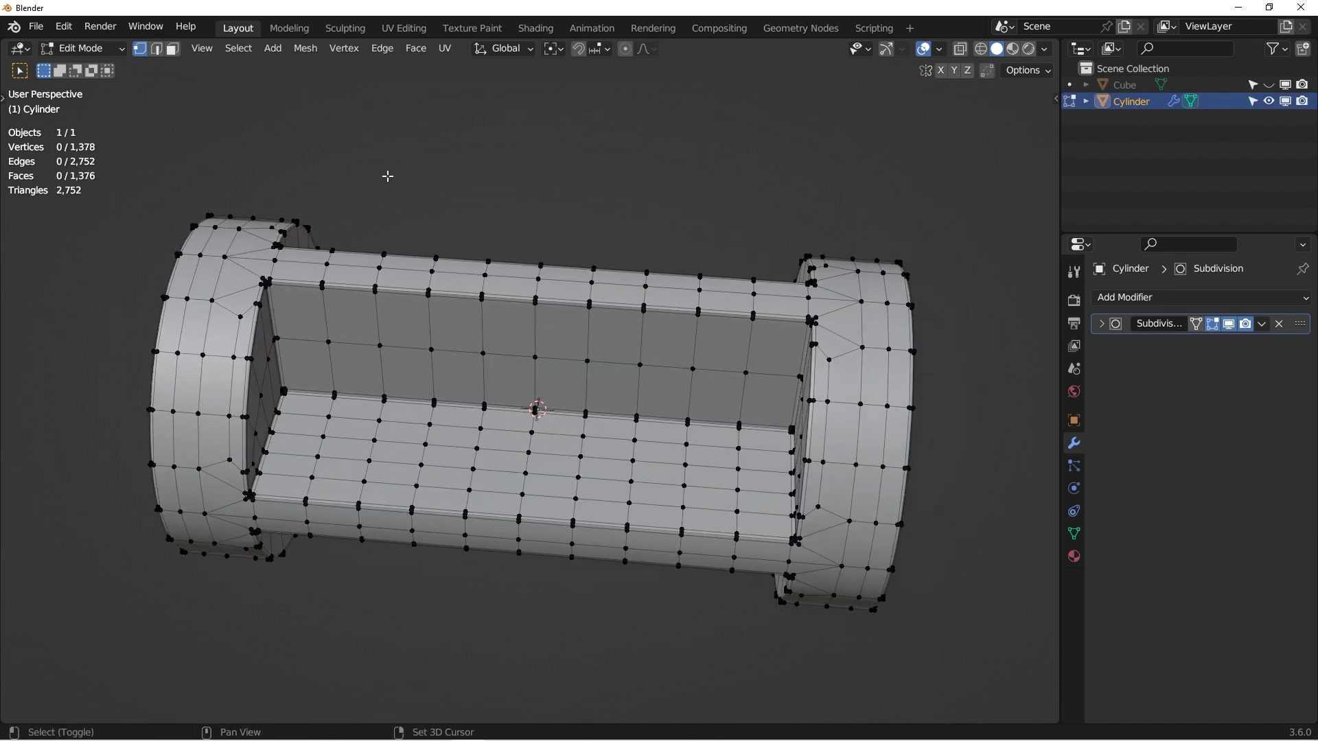
# In face select mode, select all of the cylinder's faces that have exactly 4 vertices and inspect the selection from other angles
pyautogui.click(175, 54)
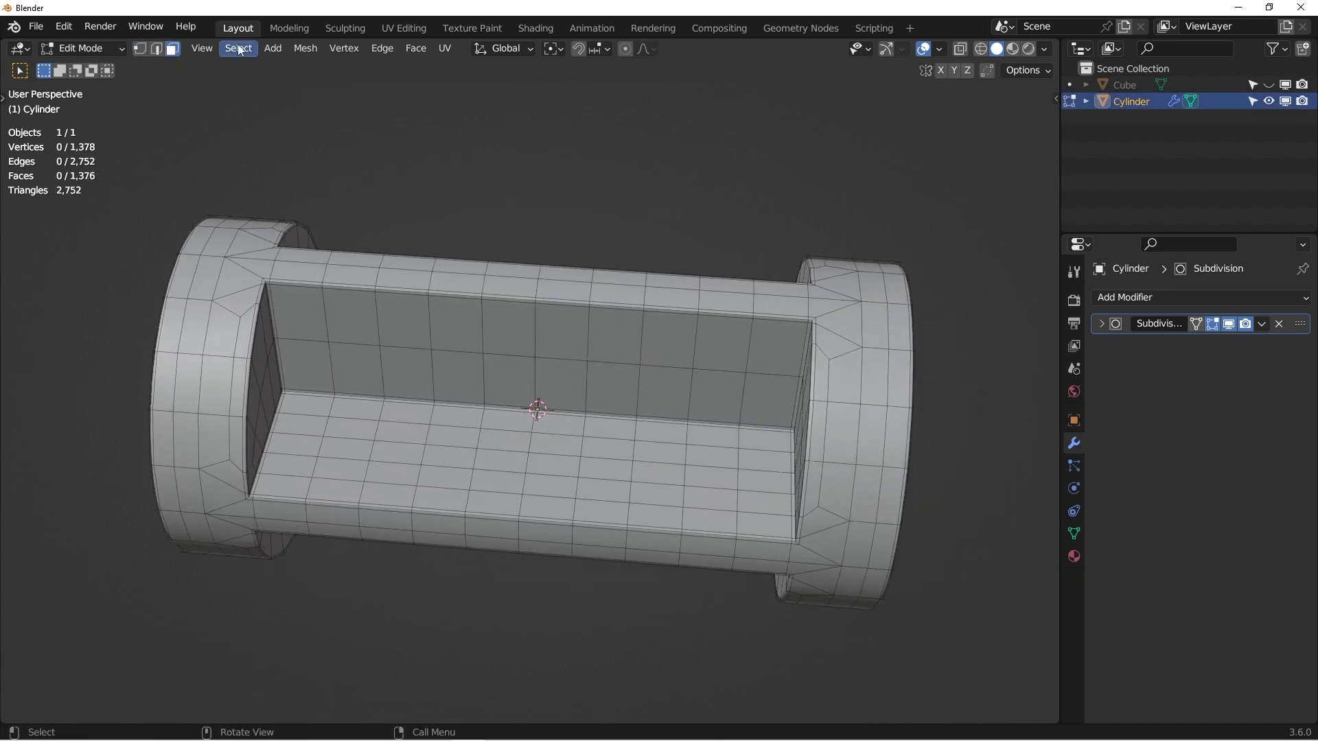
pyautogui.click(239, 49)
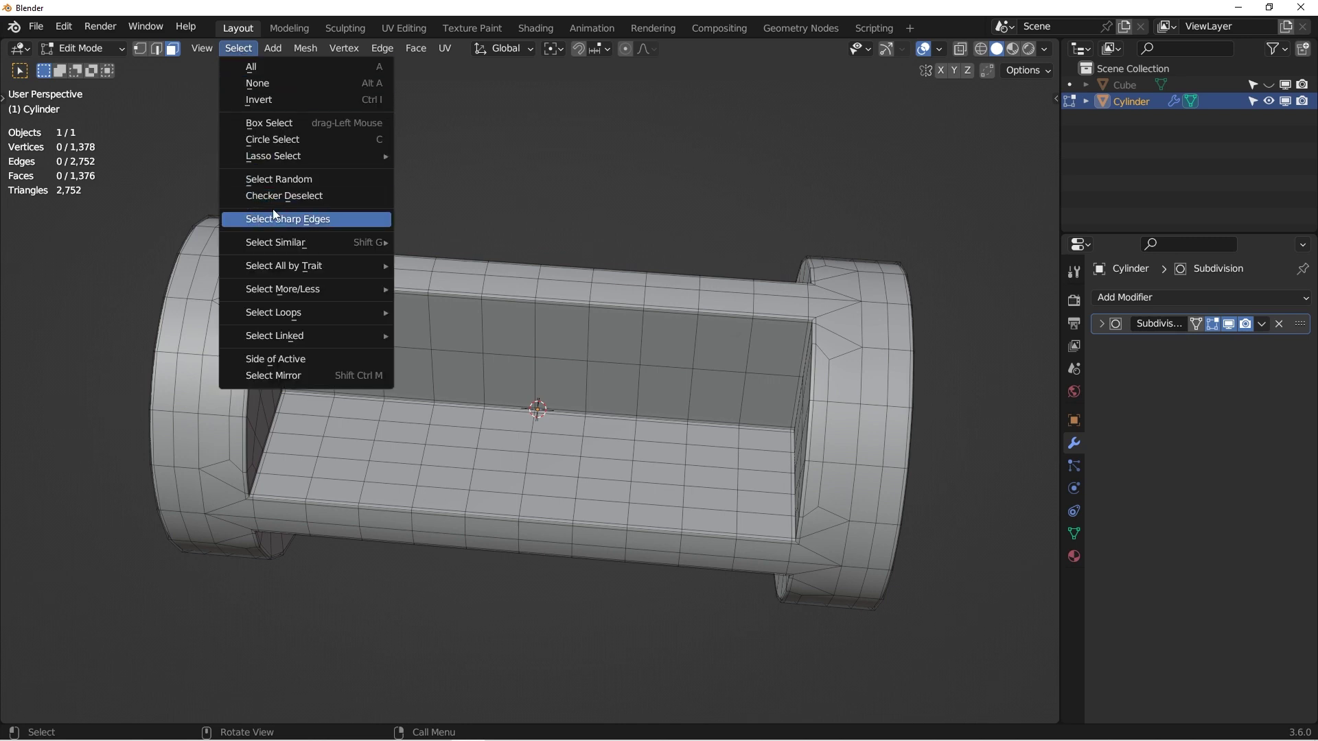
pyautogui.moveTo(296, 247)
pyautogui.moveTo(336, 267)
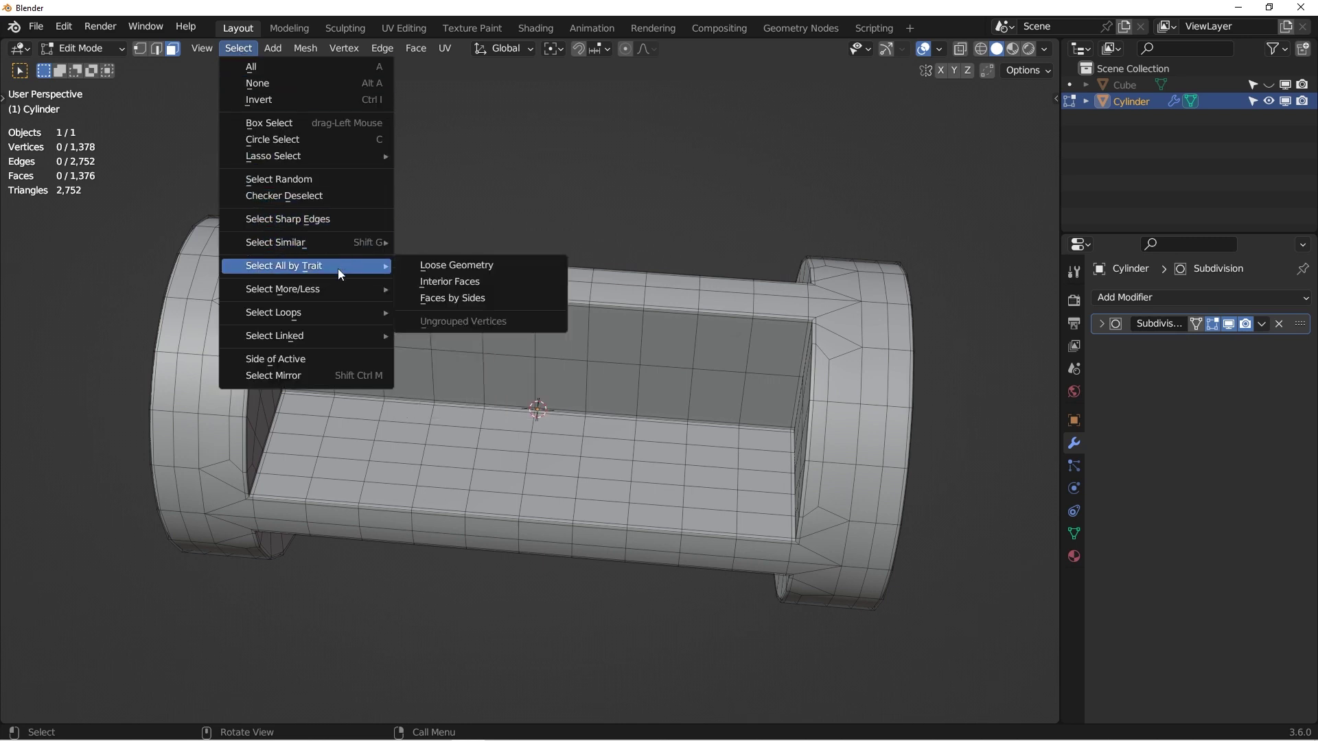
pyautogui.click(474, 299)
pyautogui.moveTo(424, 516); pyautogui.dragTo(481, 494, button='middle')
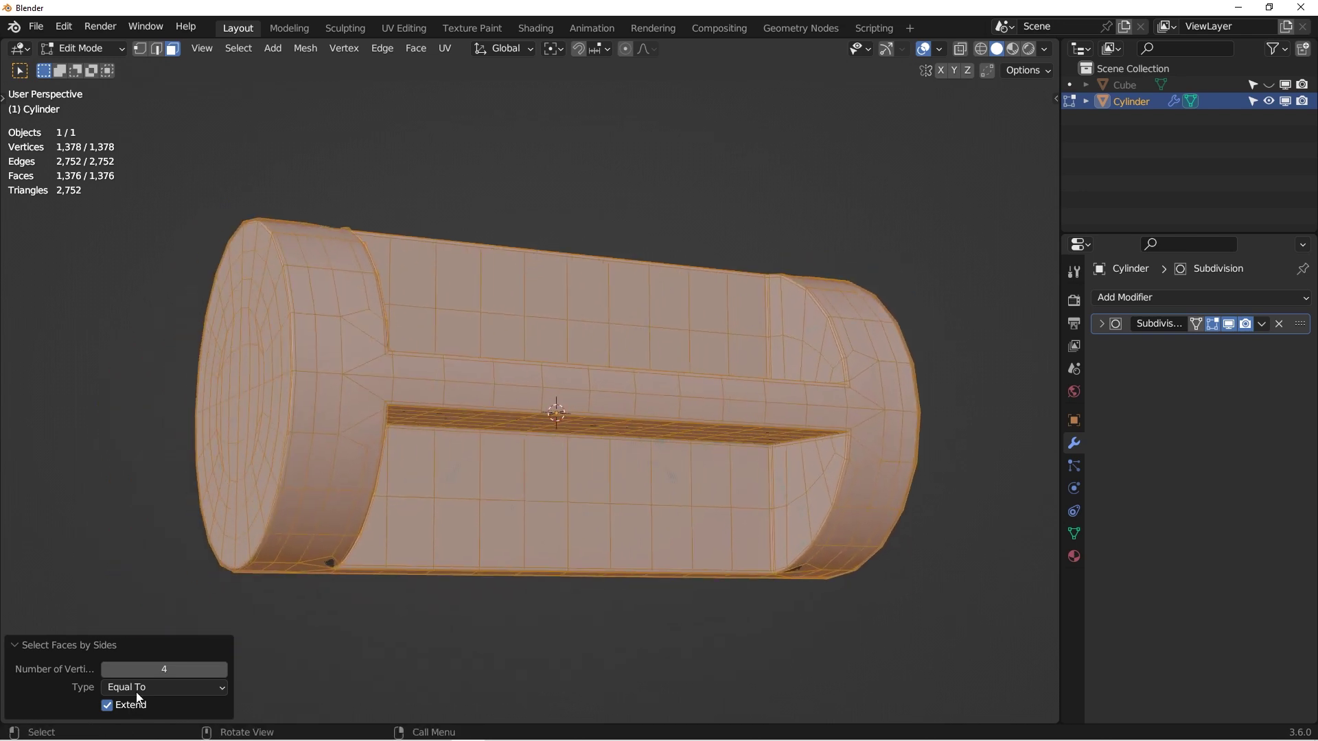
pyautogui.moveTo(400, 650); pyautogui.dragTo(149, 686, button='middle')
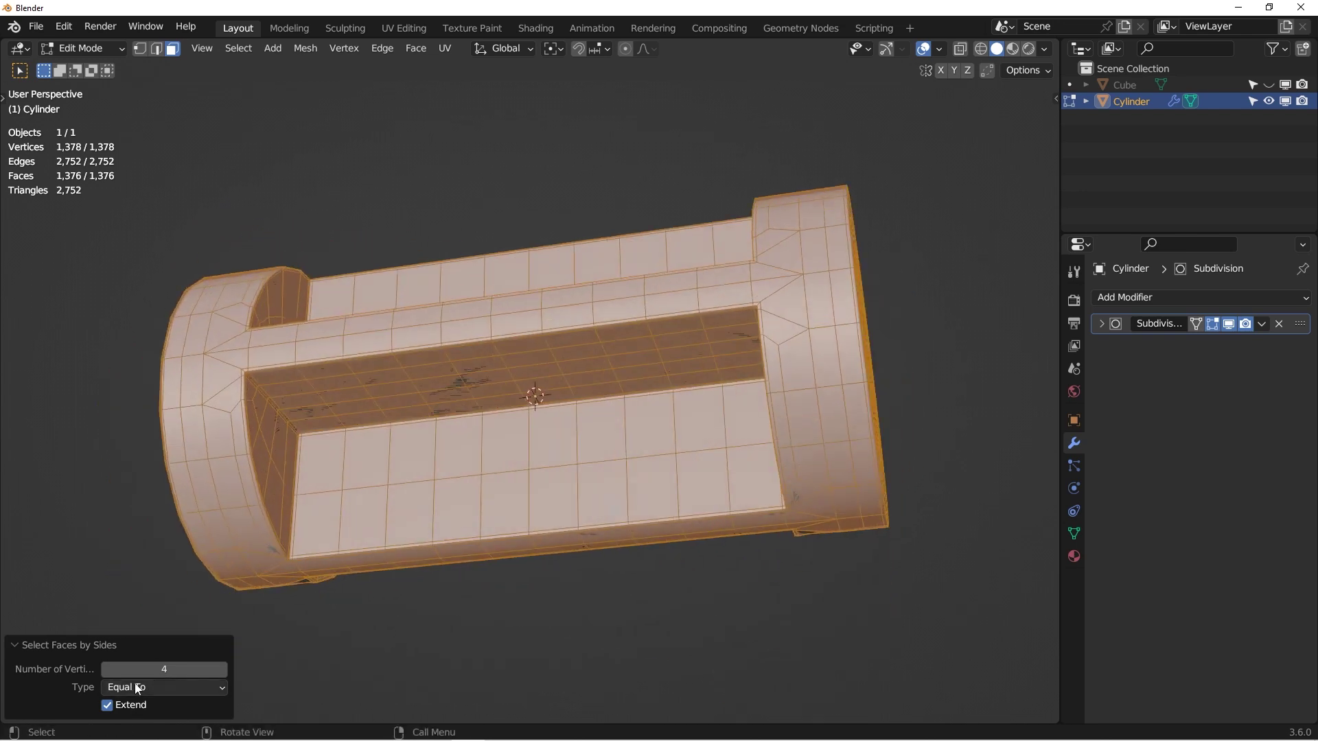
# Check the mesh for non-quads by setting the Select Faces by Sides type to Greater Than 4 vertices and to Less Than 4
pyautogui.click(220, 687)
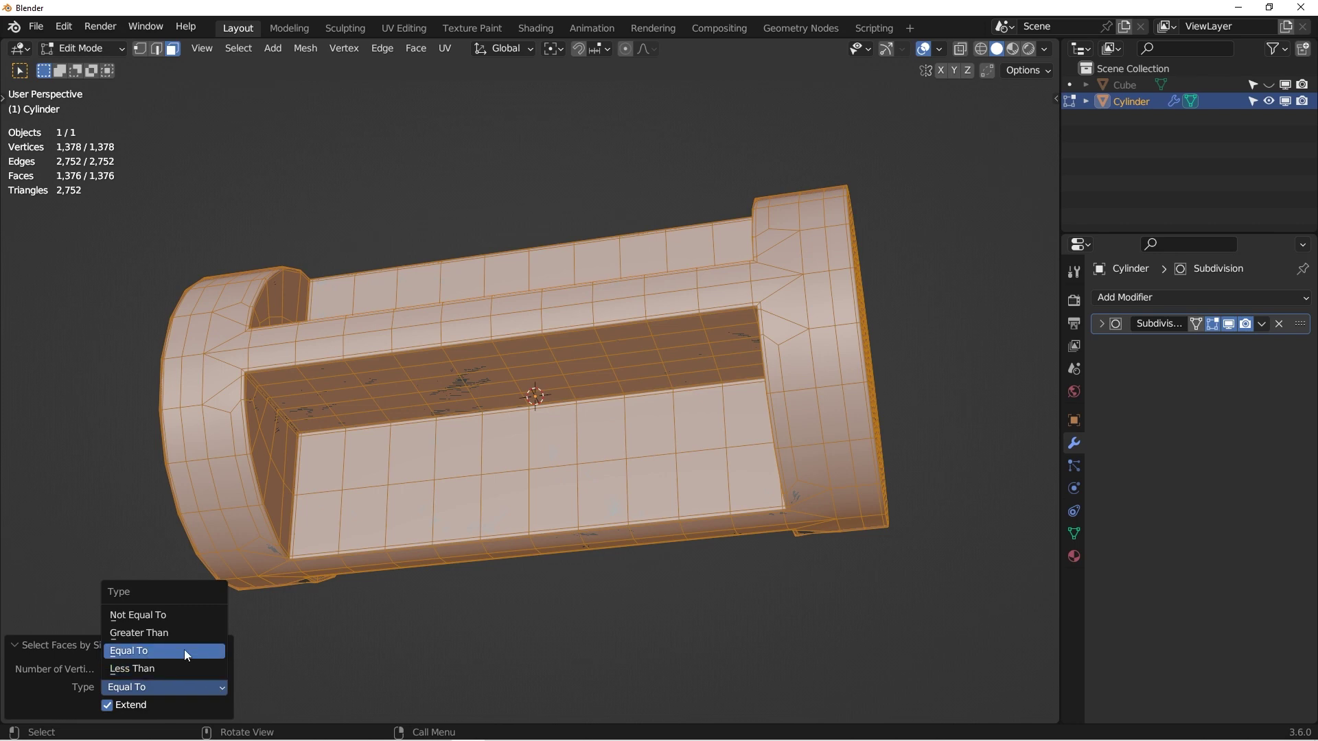
pyautogui.click(187, 633)
pyautogui.moveTo(297, 639); pyautogui.dragTo(224, 689, button='middle')
pyautogui.click(222, 686)
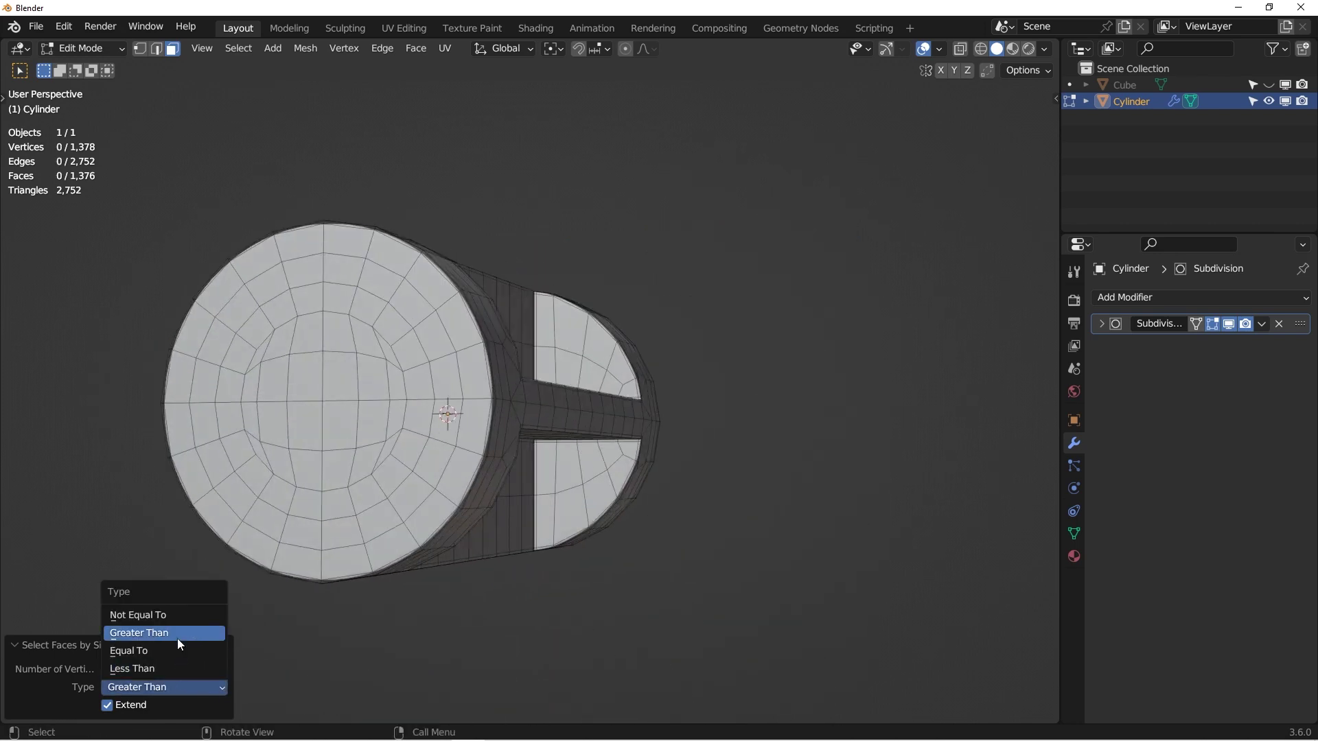
pyautogui.click(167, 666)
pyautogui.moveTo(415, 628); pyautogui.dragTo(380, 544, button='middle')
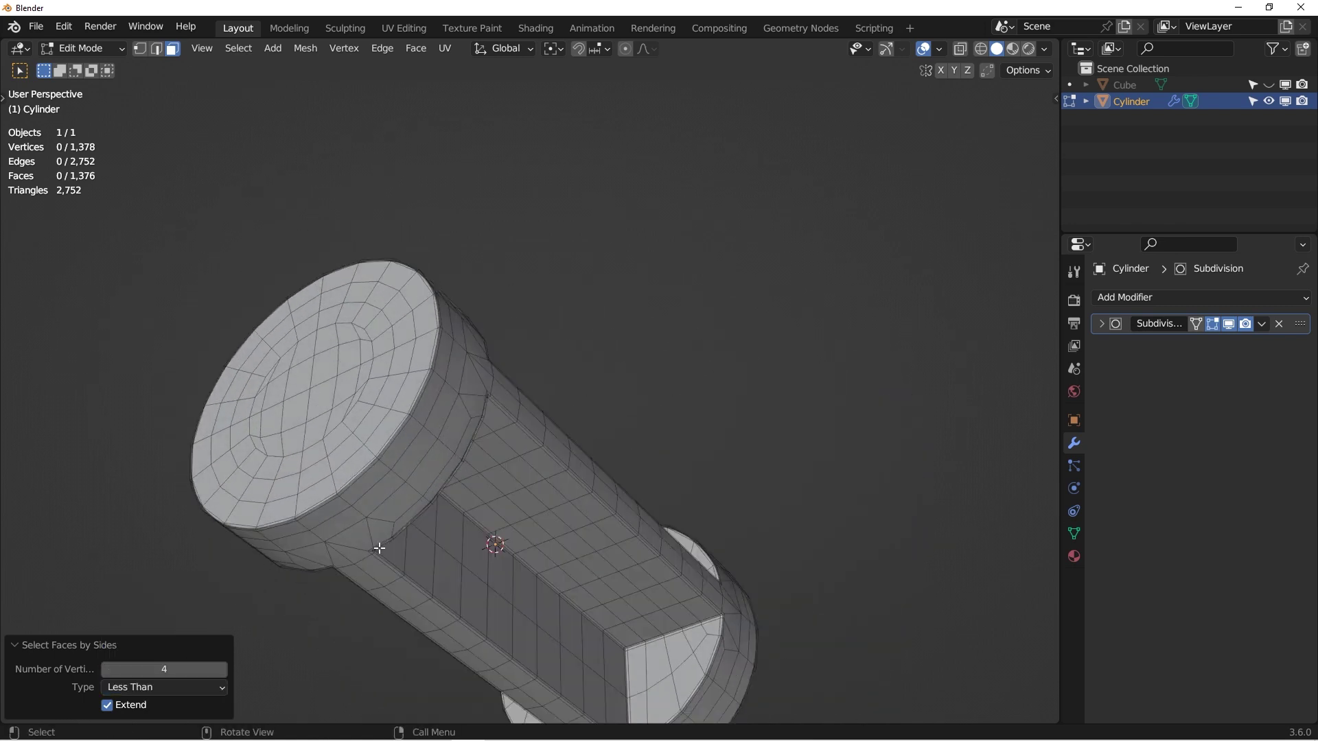
# Compare the cylinder's mesh in Edit Mode with its smoothed surface and review the result in Object Mode
pyautogui.press('KP_1')
pyautogui.press('Tab')
pyautogui.moveTo(431, 388); pyautogui.dragTo(542, 219, button='middle')
pyautogui.press('Tab')
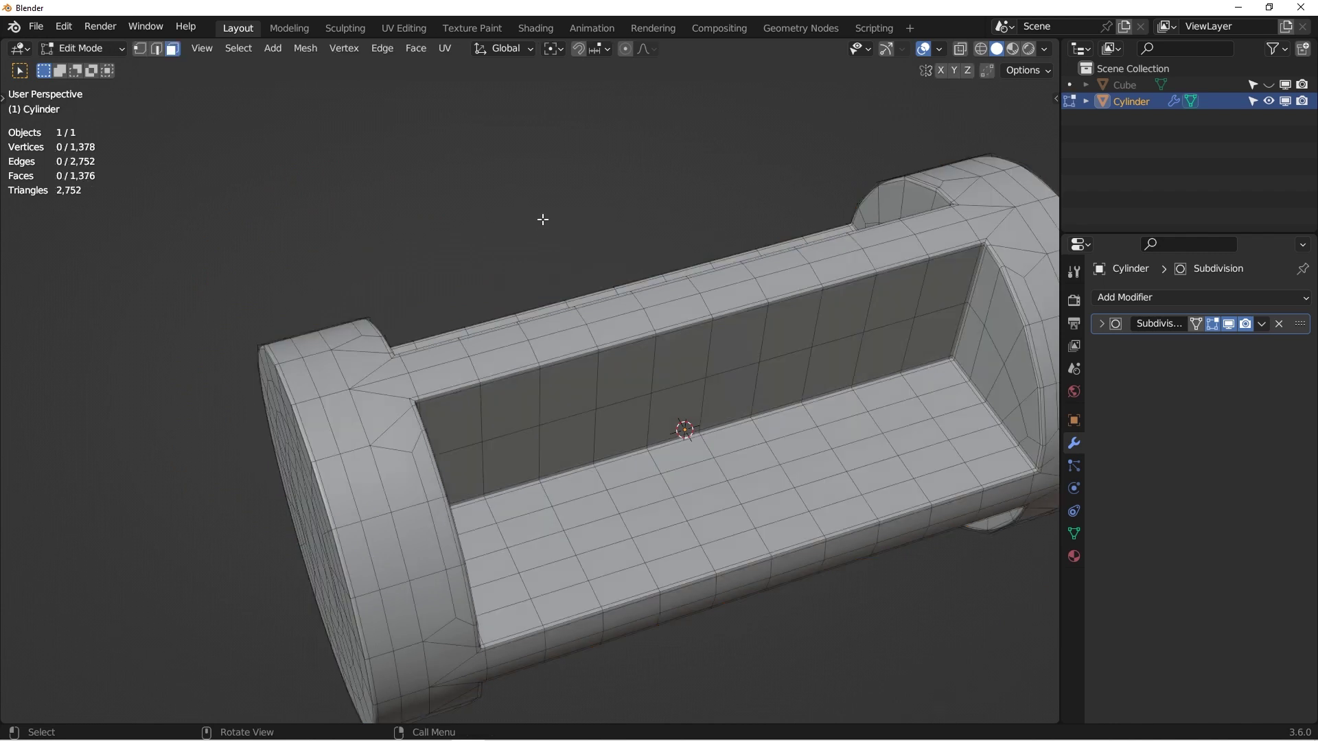
pyautogui.press('Tab')
pyautogui.scroll(-4, 547, 274)
pyautogui.moveTo(554, 270); pyautogui.dragTo(517, 322, button='middle')
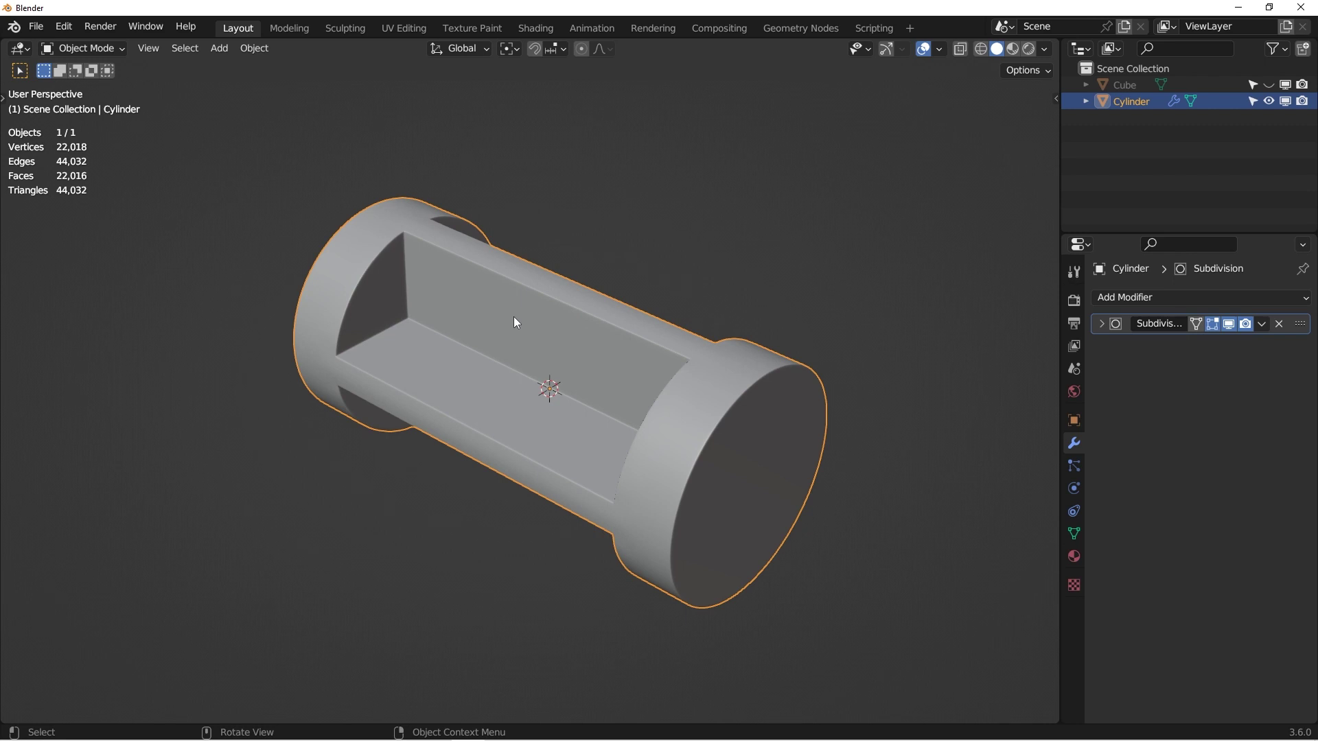
pyautogui.moveTo(517, 316); pyautogui.dragTo(566, 289, button='middle')
pyautogui.scroll(-1, 574, 298)
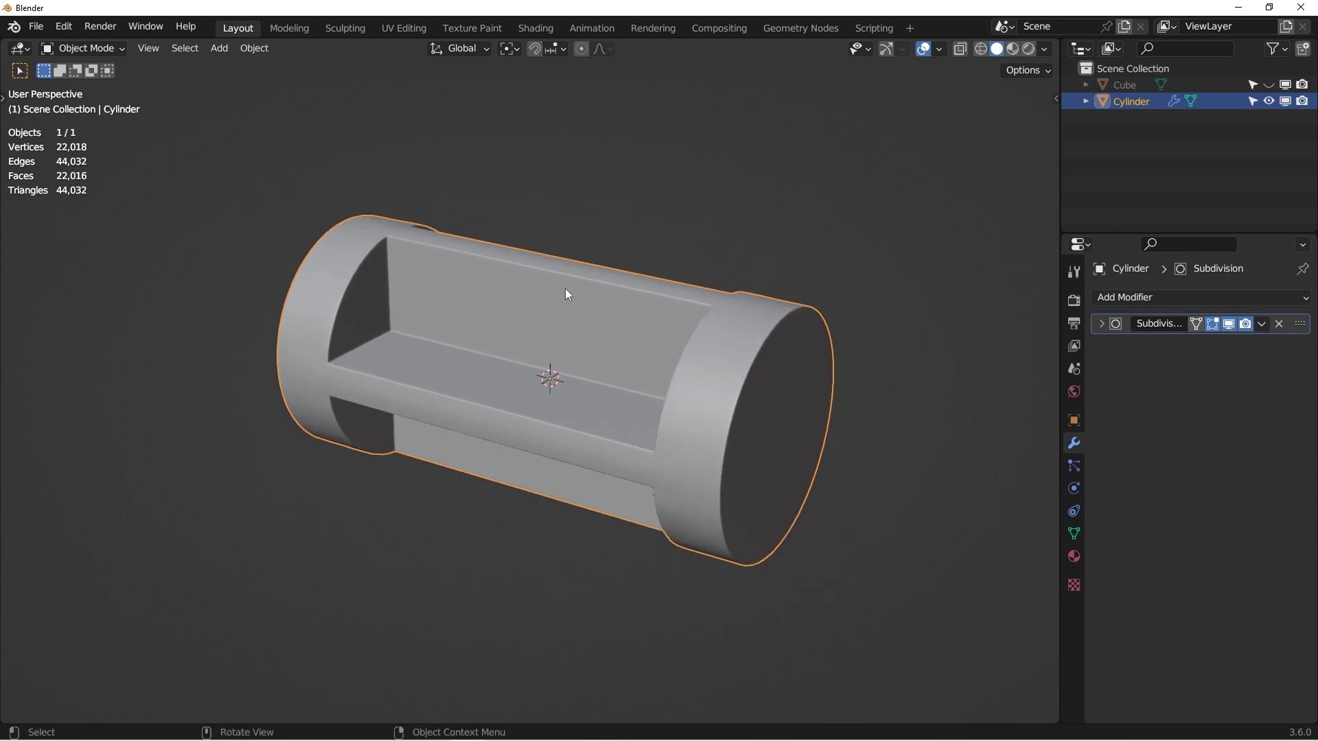